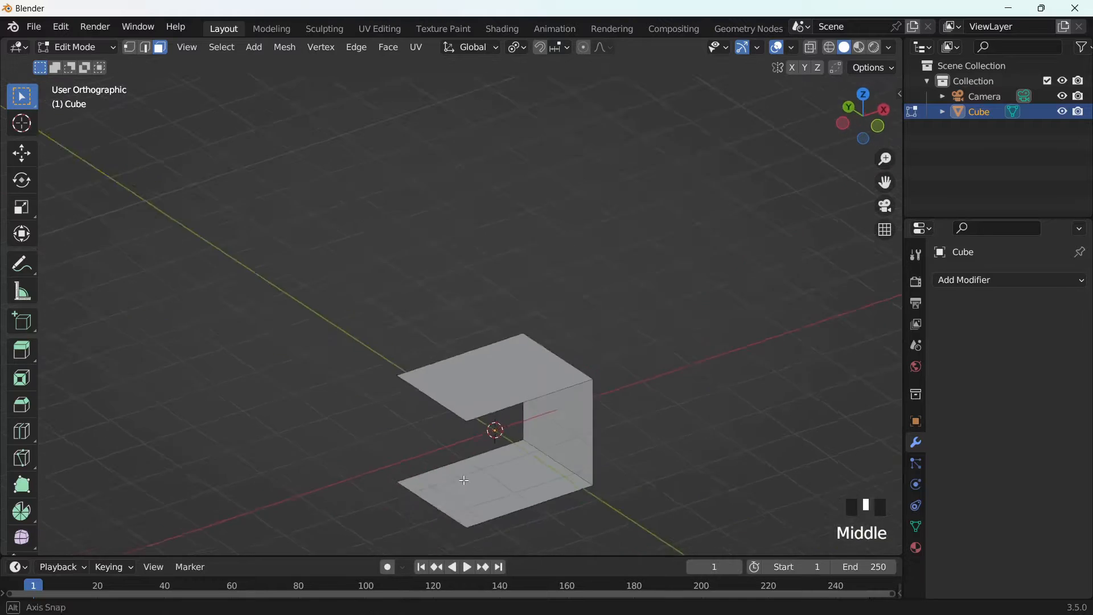
Extrude all faces of the C-shaped shell along their normals by about 0.17 m with Offset Even enabled.
{"action": "key", "text": "a"}
{"action": "right_click", "coordinate": [594, 438]}
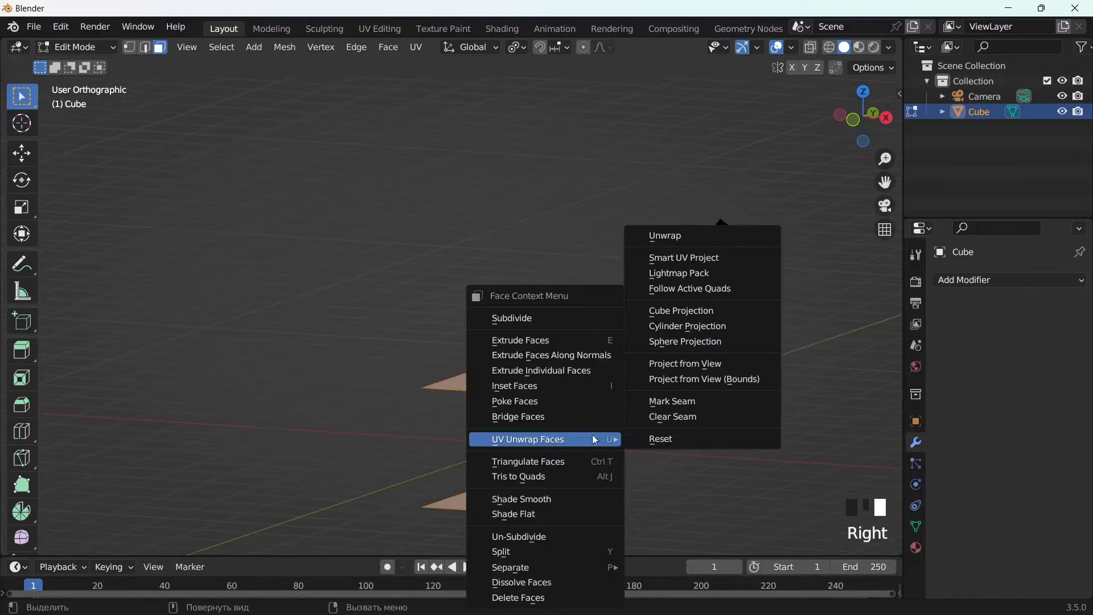
{"action": "left_click", "coordinate": [587, 357]}
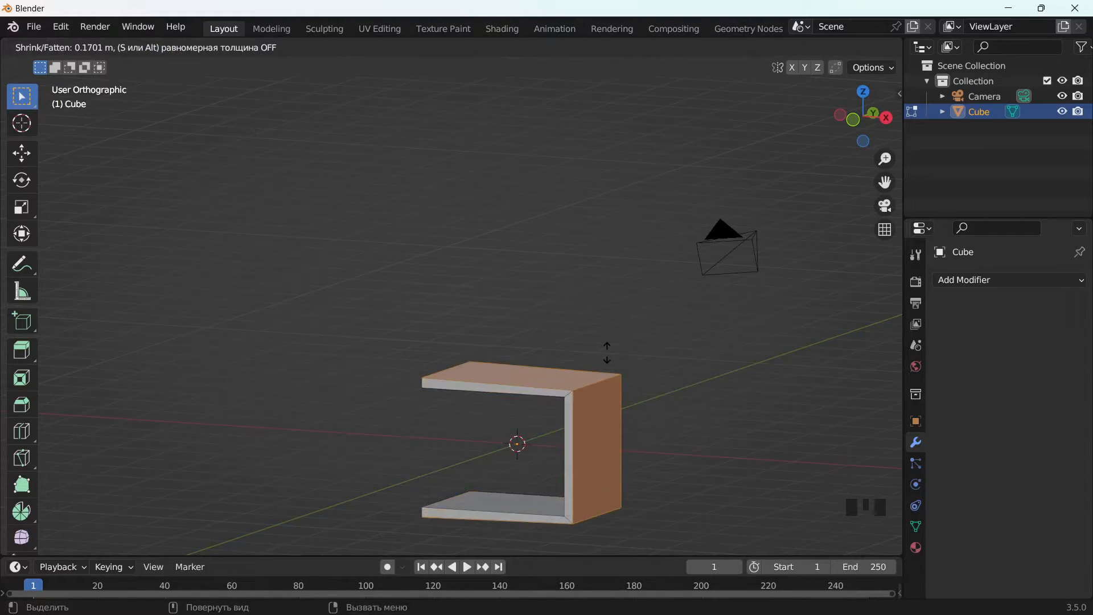
{"action": "left_click", "coordinate": [608, 353]}
{"action": "left_click_drag", "start_coordinate": [884, 184], "coordinate": [836, 77]}
{"action": "left_click", "coordinate": [105, 544]}
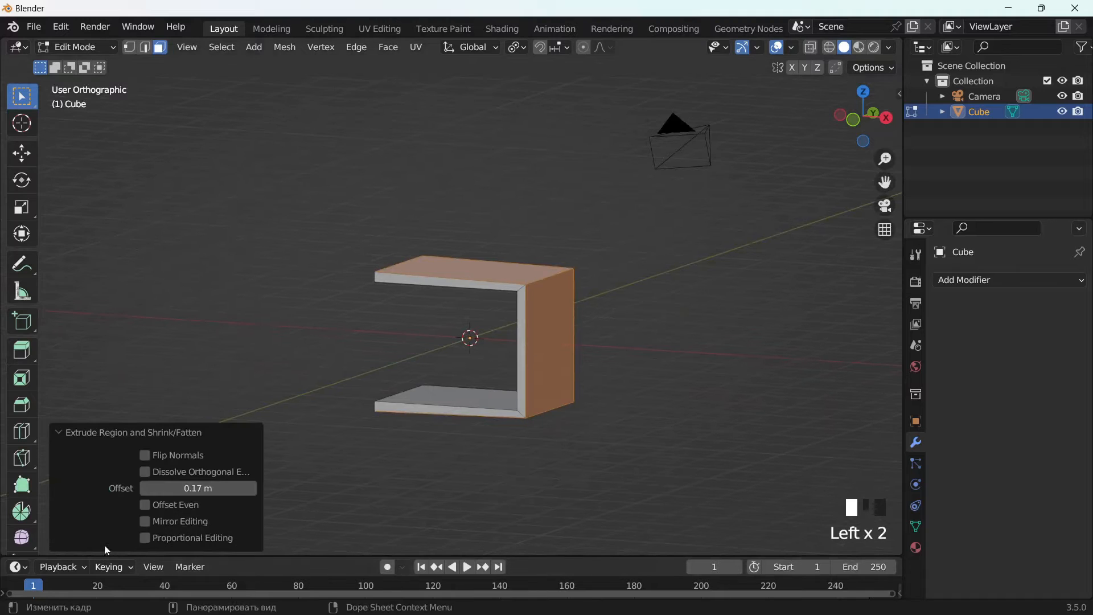
{"action": "left_click", "coordinate": [145, 505]}
{"action": "left_click", "coordinate": [64, 431]}
Return to Object Mode and add a Subdivision Surface modifier to the shell with viewport level 2.
{"action": "scroll", "coordinate": [439, 383], "scroll_direction": "up", "scroll_amount": 3}
{"action": "middle_click_drag", "start_coordinate": [439, 383], "coordinate": [470, 426]}
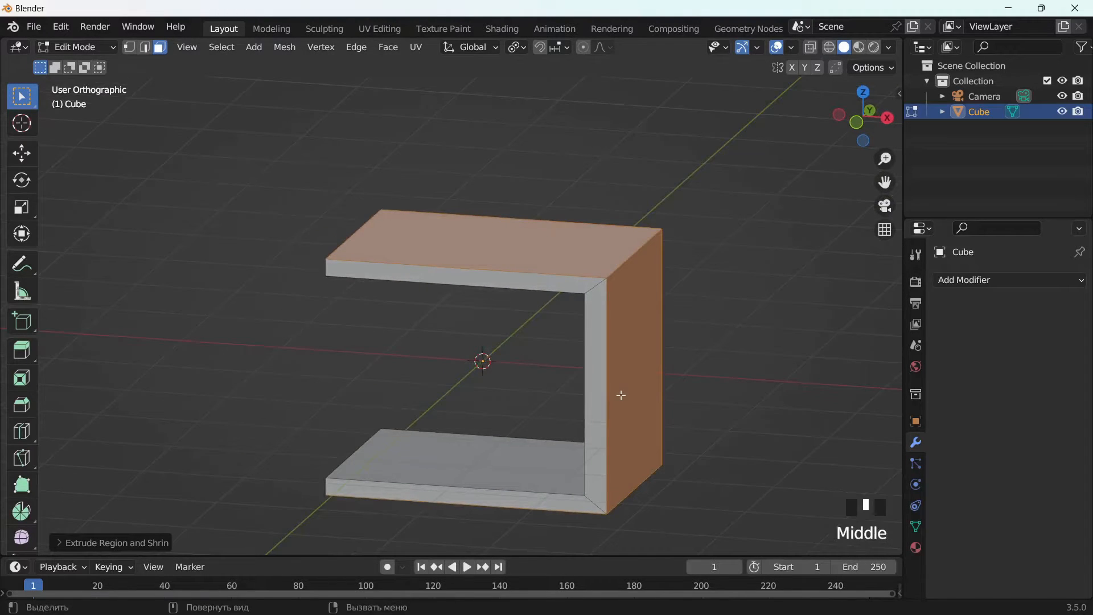
{"action": "key", "text": "Tab"}
{"action": "left_click", "coordinate": [1010, 279]}
{"action": "left_click", "coordinate": [740, 590]}
{"action": "left_click", "coordinate": [1050, 342]}
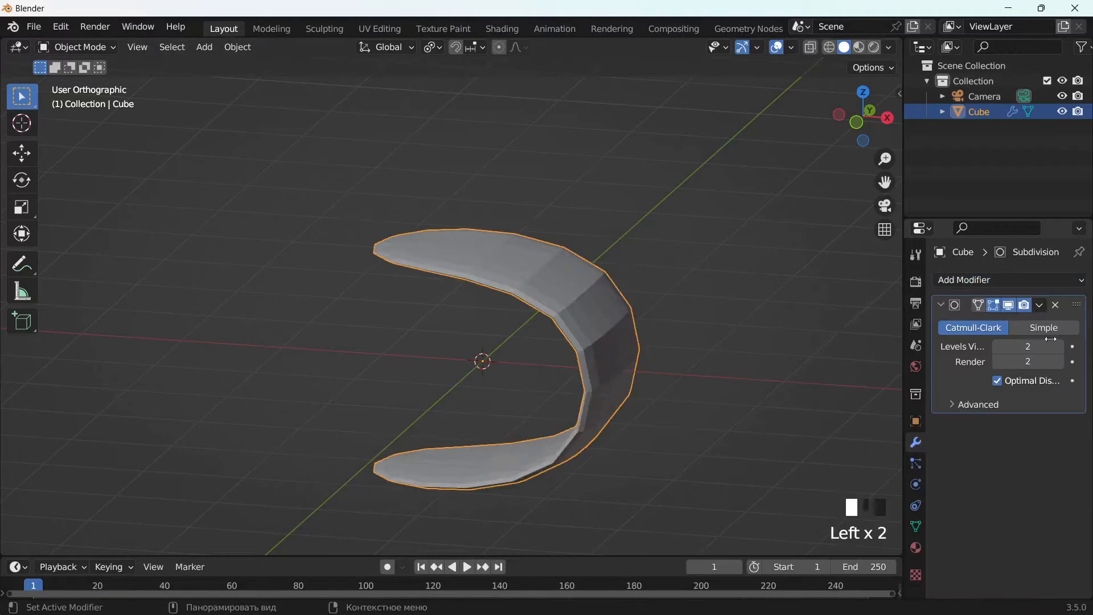
Add a Bevel modifier with a 0.11 m amount and move it above the Subdivision modifier.
{"action": "left_click", "coordinate": [1009, 280]}
{"action": "left_click", "coordinate": [763, 338]}
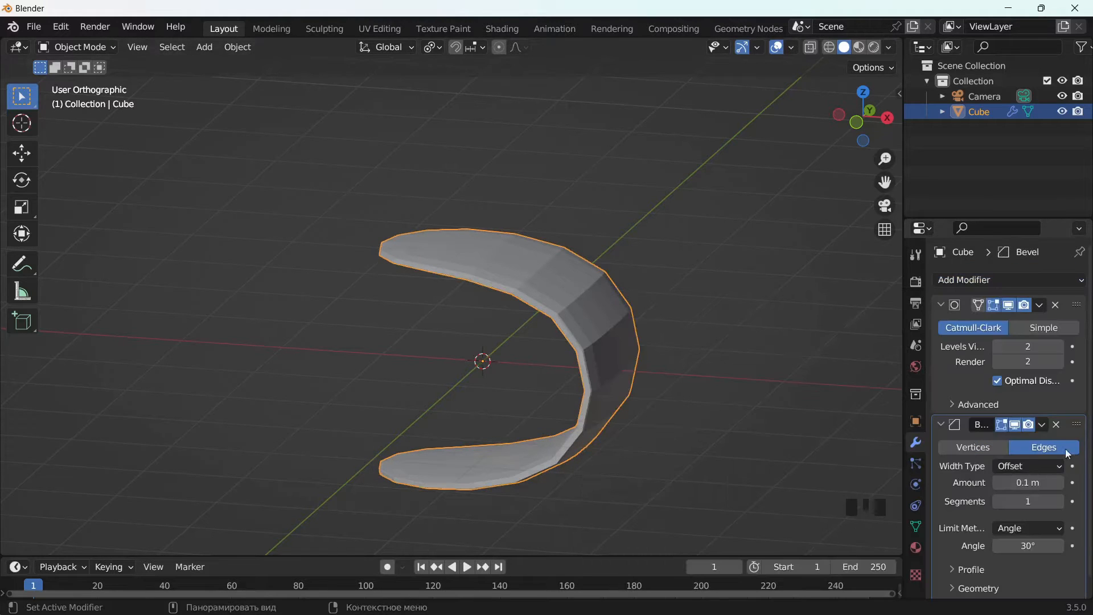
{"action": "left_click_drag", "start_coordinate": [1074, 426], "coordinate": [1076, 305]}
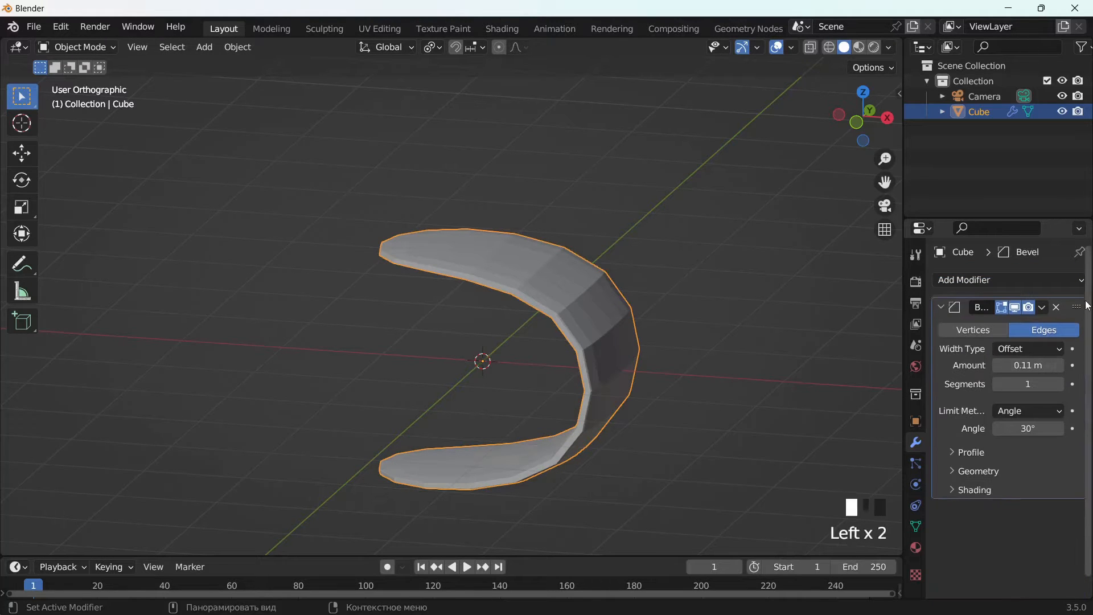
Set the Bevel modifier to 2 segments, limit method Weight and profile shape 1.00.
{"action": "left_click", "coordinate": [1059, 380]}
{"action": "left_click", "coordinate": [1045, 409]}
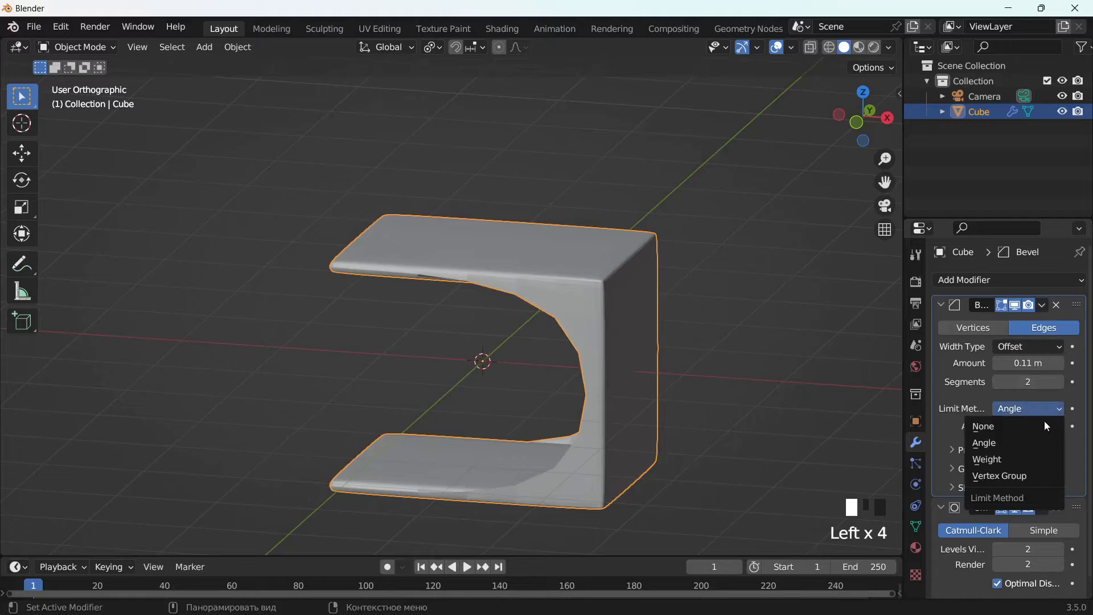
{"action": "left_click", "coordinate": [1026, 457]}
{"action": "left_click", "coordinate": [980, 438]}
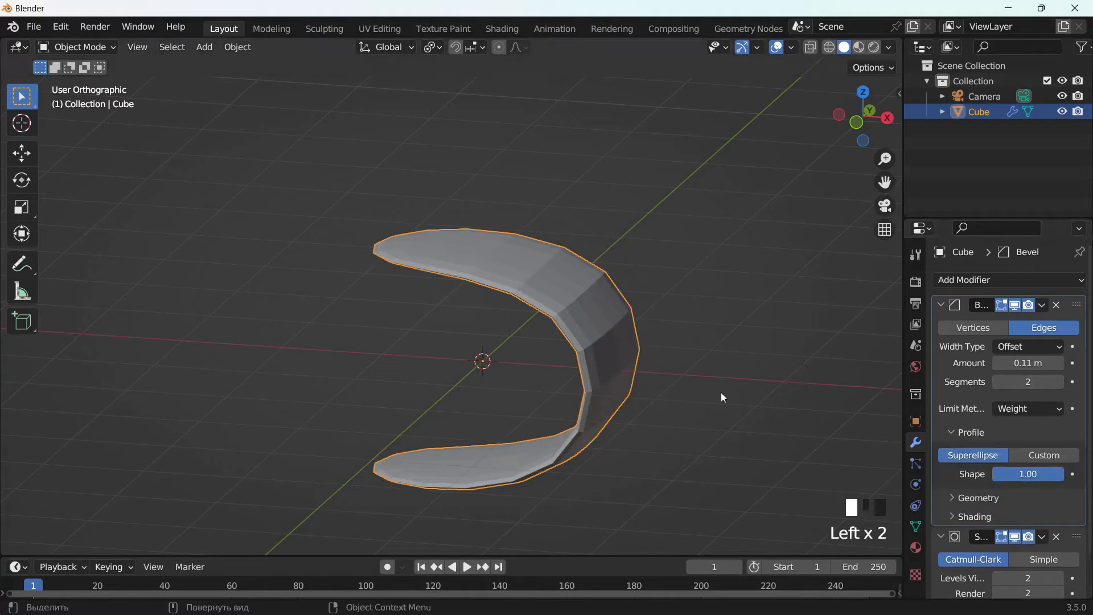
Assign a bevel weight to all edges of the shell in Edit Mode and return to Object Mode.
{"action": "key", "text": "Tab"}
{"action": "key", "text": "b"}
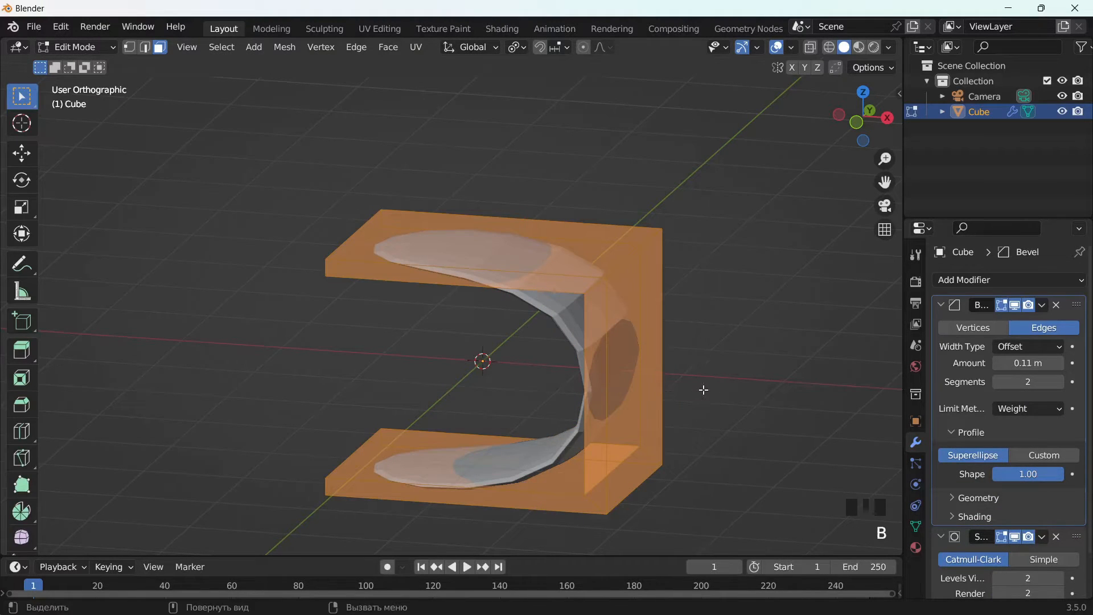
{"action": "key", "text": "n"}
{"action": "left_click", "coordinate": [715, 343]}
{"action": "left_click", "coordinate": [705, 348]}
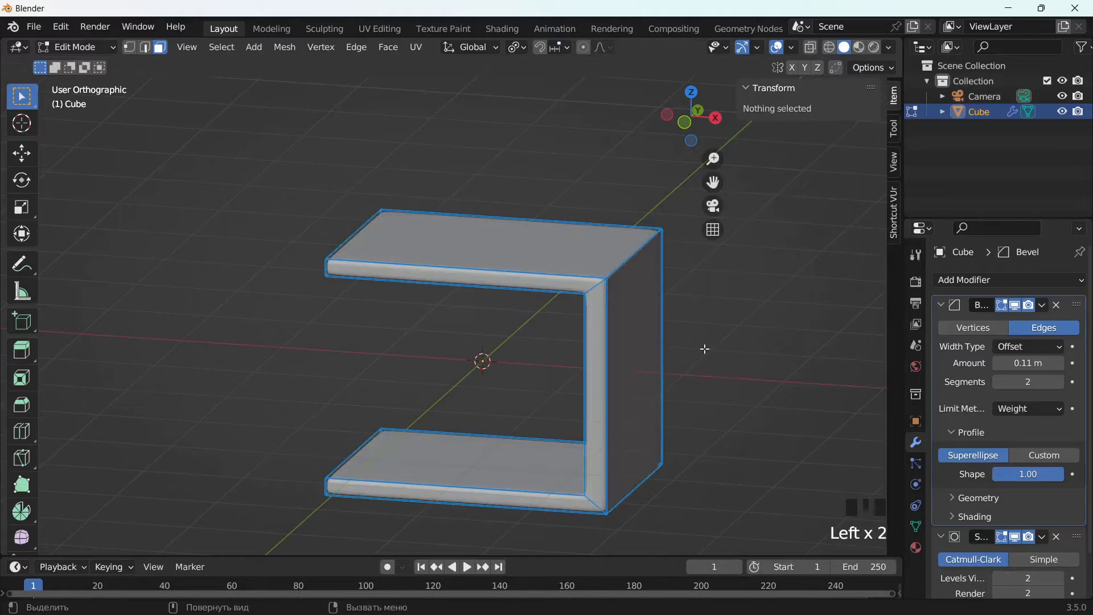
{"action": "key", "text": "n"}
{"action": "scroll", "coordinate": [707, 345], "scroll_direction": "down", "scroll_amount": 1}
{"action": "key", "text": "Tab"}
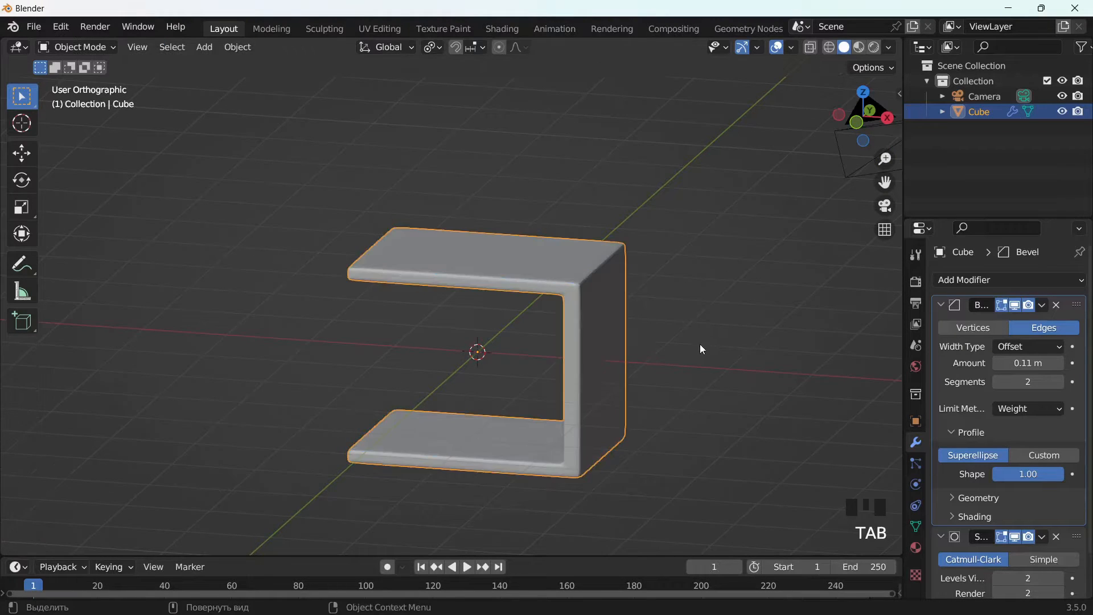
Add a cube at the centre of the shell and scale it down to a small block.
{"action": "middle_click_drag", "start_coordinate": [699, 343], "coordinate": [626, 341]}
{"action": "key", "text": "shift+a"}
{"action": "mouse_move", "coordinate": [541, 304]}
{"action": "left_click", "coordinate": [595, 320]}
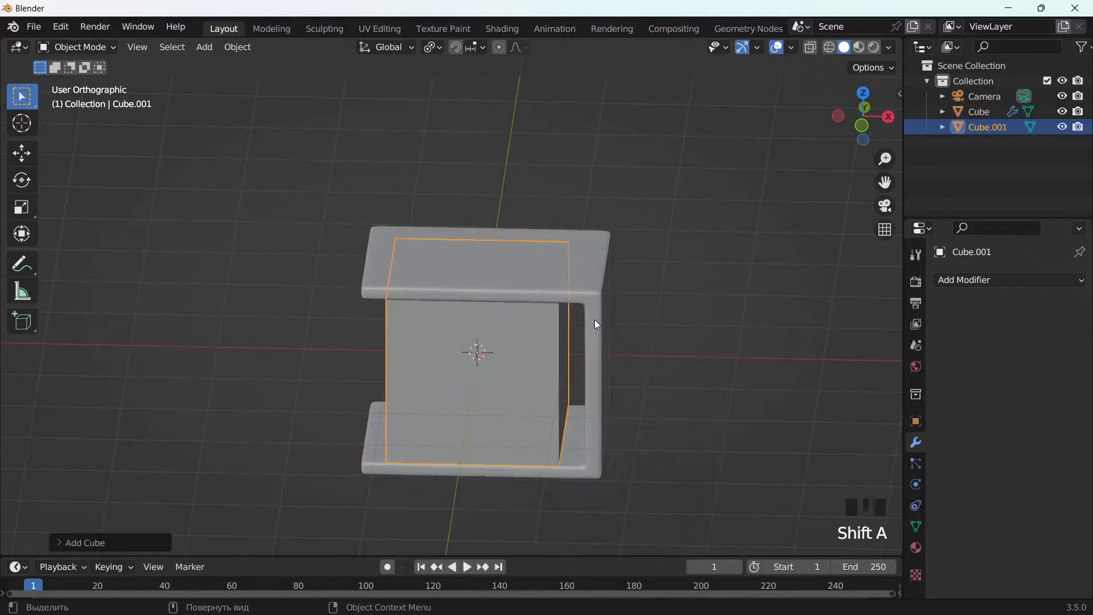
{"action": "key", "text": "s"}
{"action": "left_click", "coordinate": [511, 354]}
{"action": "middle_click_drag", "start_coordinate": [511, 353], "coordinate": [625, 279]}
{"action": "key", "text": "s"}
{"action": "left_click", "coordinate": [608, 372]}
In front view, move the small block onto the lower panel near its open end.
{"action": "middle_click_drag", "start_coordinate": [608, 372], "coordinate": [596, 378], "text": "alt"}
{"action": "key", "text": "g"}
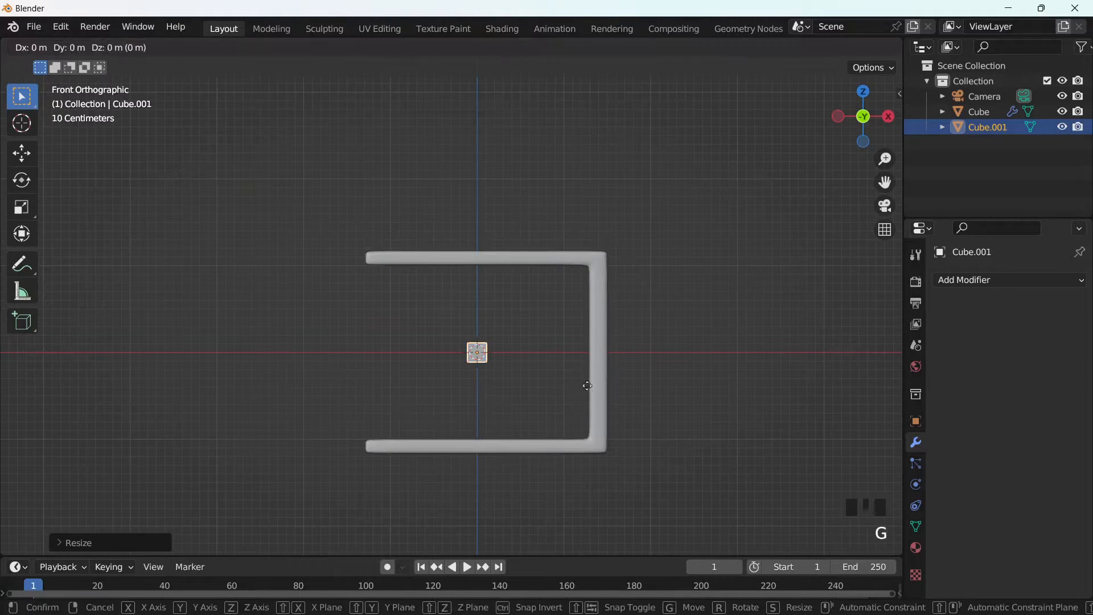
{"action": "left_click", "coordinate": [505, 455]}
Scale the small block to about 0.89 and move it along negative Y to the lower panel's front corner.
{"action": "middle_click_drag", "start_coordinate": [504, 455], "coordinate": [649, 454]}
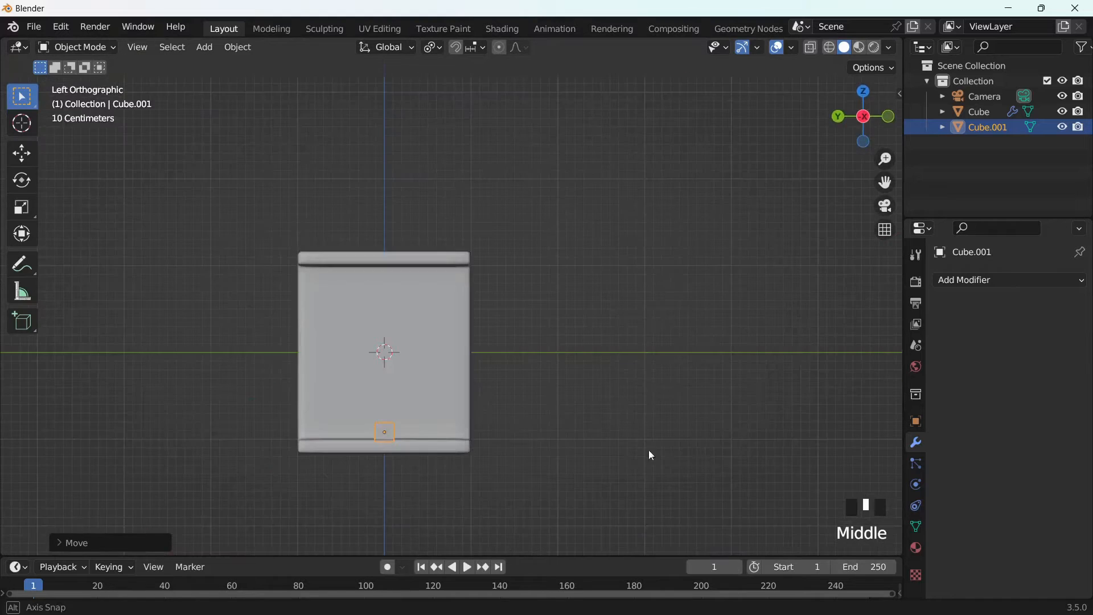
{"action": "scroll", "coordinate": [649, 453], "scroll_direction": "up", "scroll_amount": 2}
{"action": "left_click_drag", "start_coordinate": [885, 182], "coordinate": [677, 290]}
{"action": "scroll", "coordinate": [601, 456], "scroll_direction": "up", "scroll_amount": 2}
{"action": "key", "text": "s"}
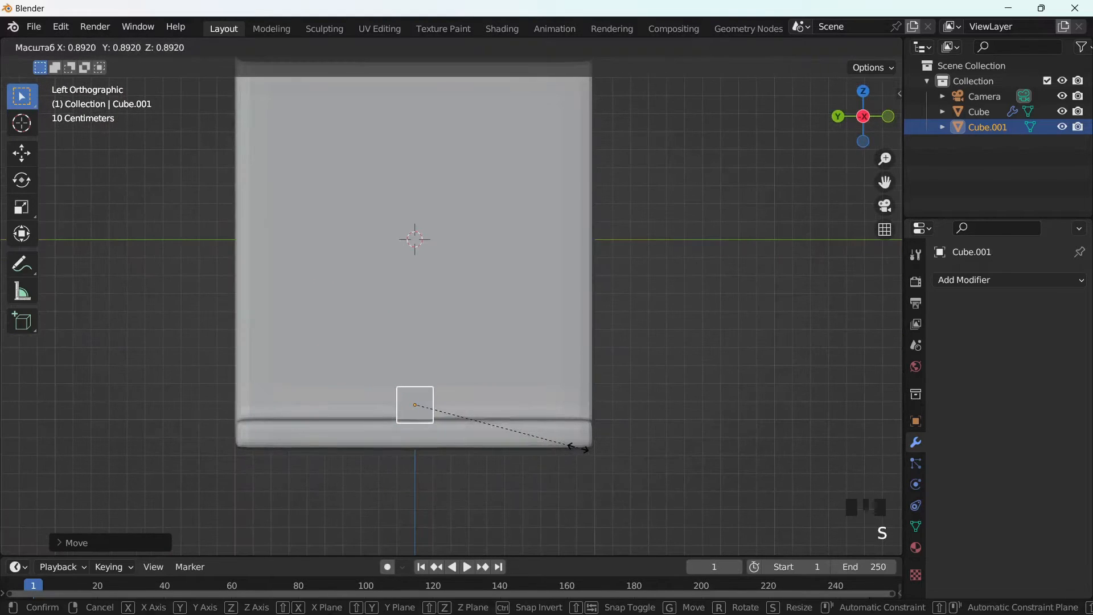
{"action": "left_click", "coordinate": [578, 447]}
{"action": "key", "text": "g"}
{"action": "key", "text": "y"}
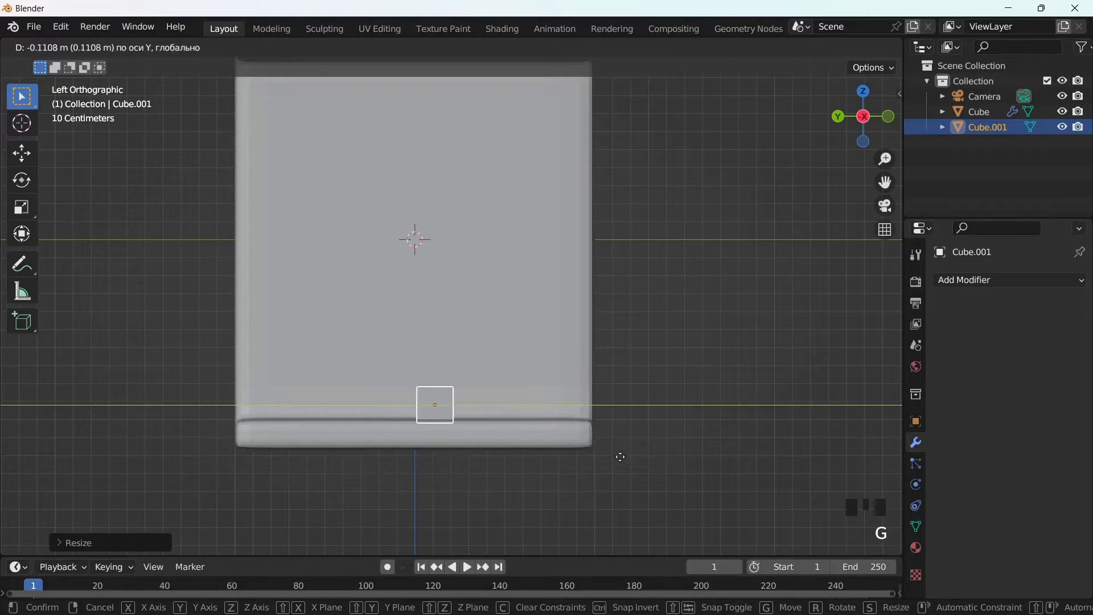
{"action": "left_click", "coordinate": [723, 474]}
In Edit Mode, raise the small block's top face about 1.8 m along Z to form a pillar reaching the upper panel.
{"action": "middle_click_drag", "start_coordinate": [723, 474], "coordinate": [637, 494]}
{"action": "right_click", "coordinate": [501, 319]}
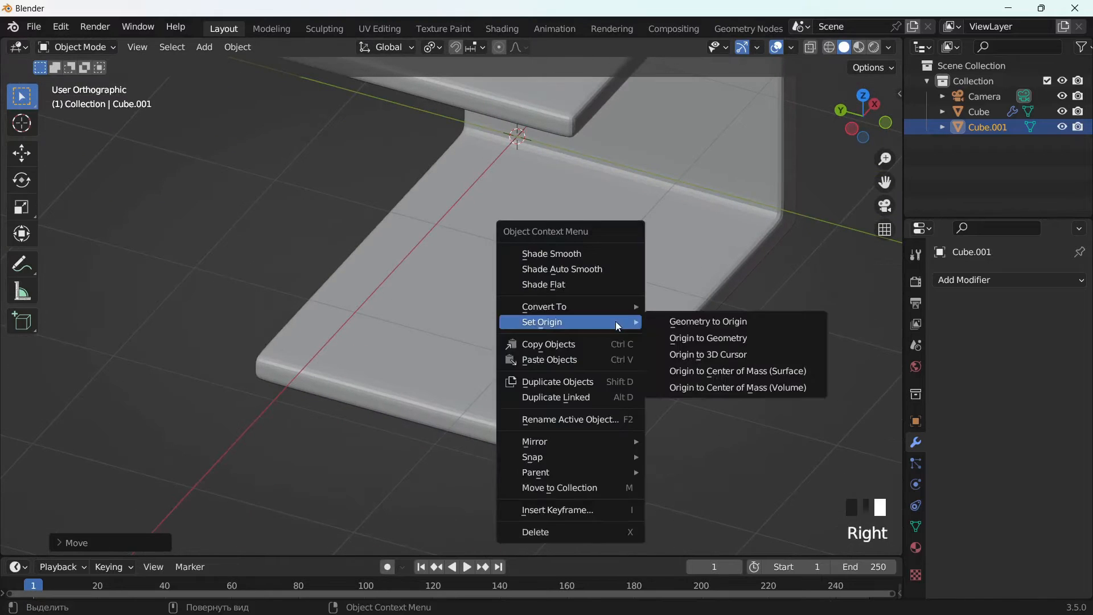
{"action": "left_click", "coordinate": [445, 333]}
{"action": "right_click", "coordinate": [445, 337]}
{"action": "left_click", "coordinate": [561, 399]}
{"action": "middle_click_drag", "start_coordinate": [652, 422], "coordinate": [590, 371]}
{"action": "key", "text": "Tab"}
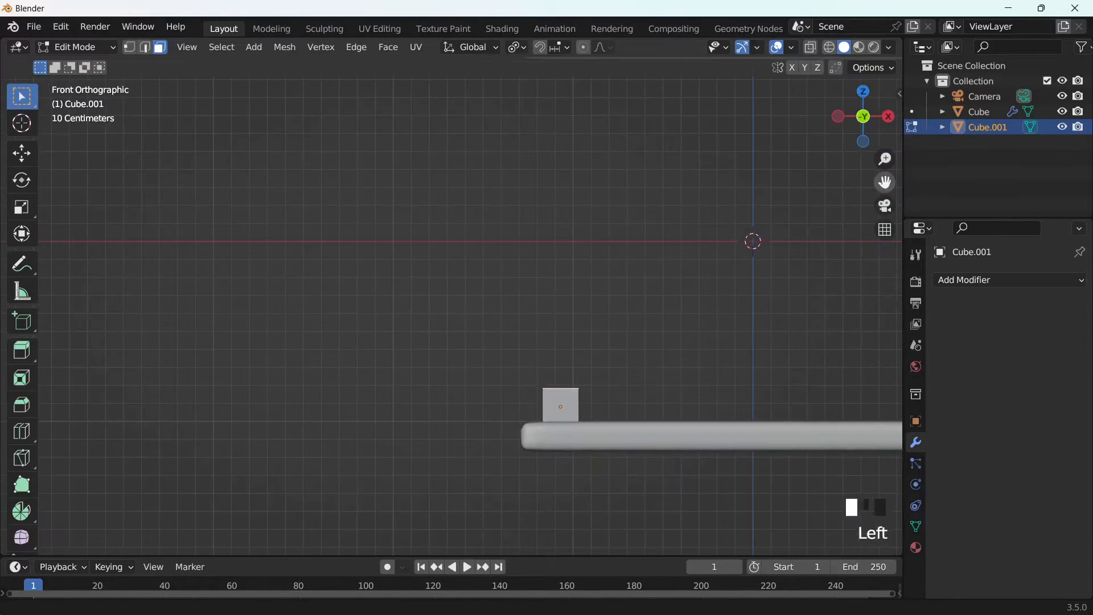
{"action": "left_click_drag", "start_coordinate": [885, 182], "coordinate": [701, 267]}
{"action": "key", "text": "g"}
{"action": "key", "text": "z"}
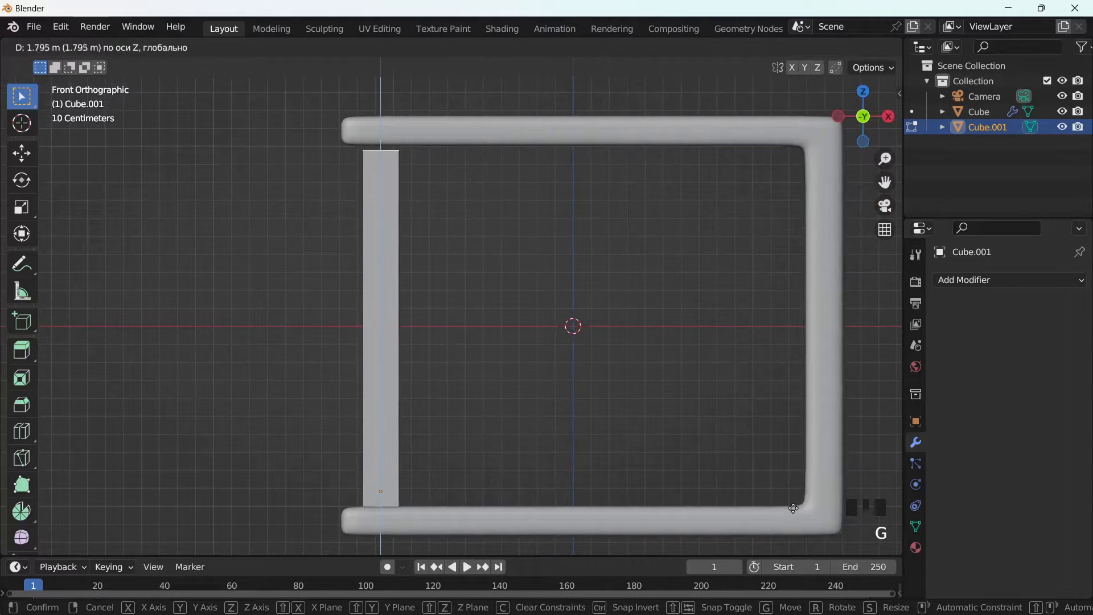
{"action": "left_click", "coordinate": [788, 548]}
{"action": "left_click", "coordinate": [811, 47]}
{"action": "left_click", "coordinate": [810, 48]}
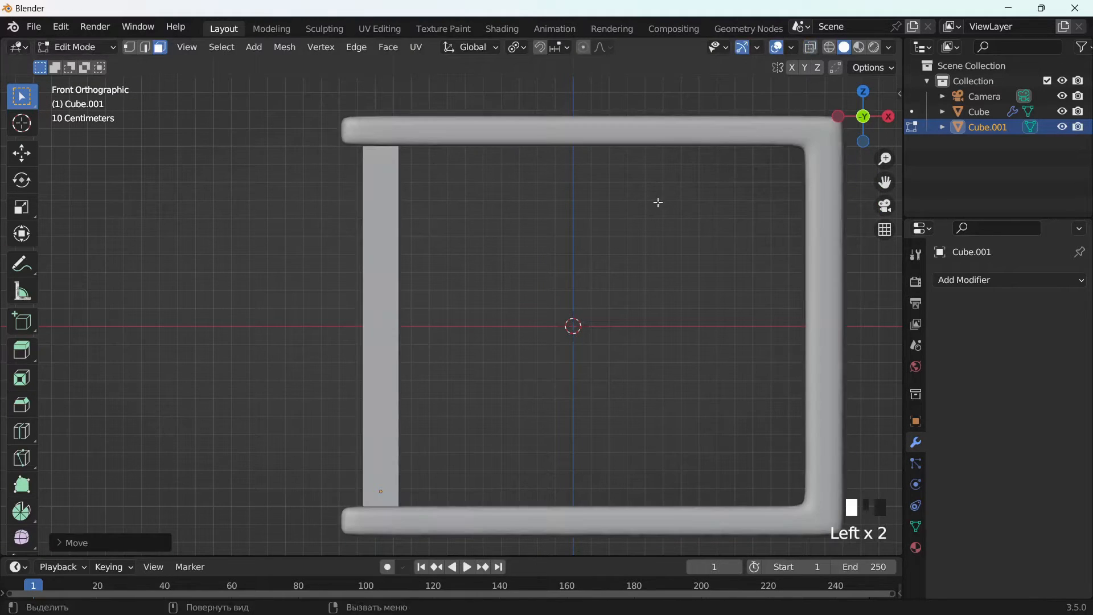
Add a loop cut around the pillar's middle and bevel it into two loops near the pillar's ends.
{"action": "middle_click_drag", "start_coordinate": [656, 203], "coordinate": [660, 237]}
{"action": "key", "text": "ctrl+r"}
{"action": "left_click", "coordinate": [390, 271]}
{"action": "right_click", "coordinate": [455, 330]}
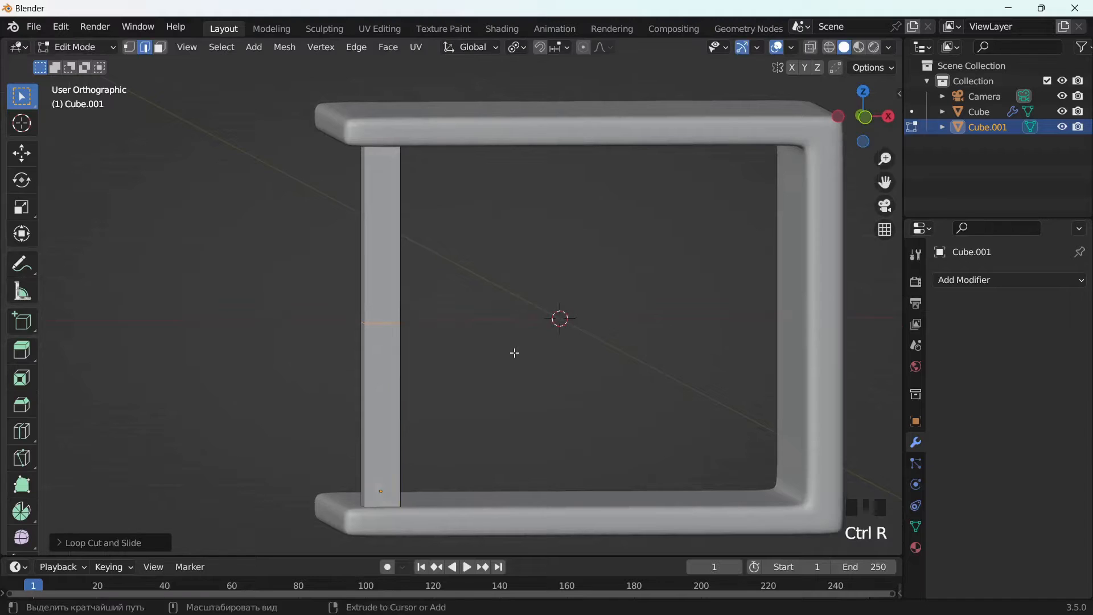
{"action": "key", "text": "ctrl+b"}
{"action": "right_click", "coordinate": [616, 509]}
Add centred lengthwise loop cuts in both directions of the pillar and return to Object Mode.
{"action": "middle_click_drag", "start_coordinate": [616, 508], "coordinate": [376, 317]}
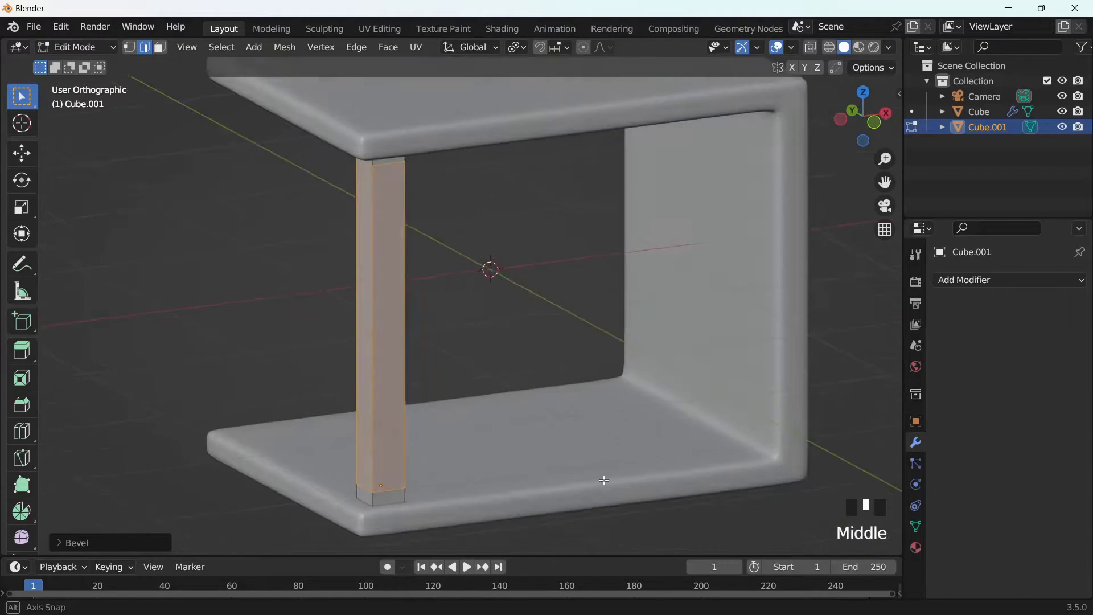
{"action": "key", "text": "ctrl+r"}
{"action": "right_click", "coordinate": [387, 149]}
{"action": "key", "text": "ctrl+r"}
{"action": "left_click", "coordinate": [386, 153]}
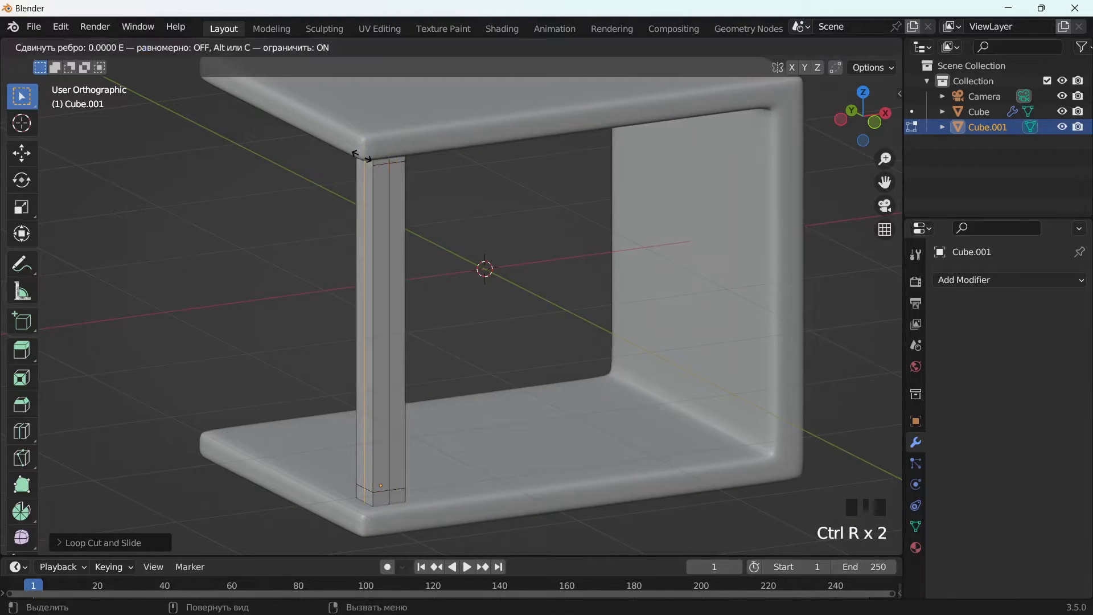
{"action": "right_click", "coordinate": [387, 152]}
{"action": "middle_click_drag", "start_coordinate": [500, 308], "coordinate": [515, 317]}
{"action": "scroll", "coordinate": [517, 317], "scroll_direction": "down", "scroll_amount": 2}
{"action": "key", "text": "Tab"}
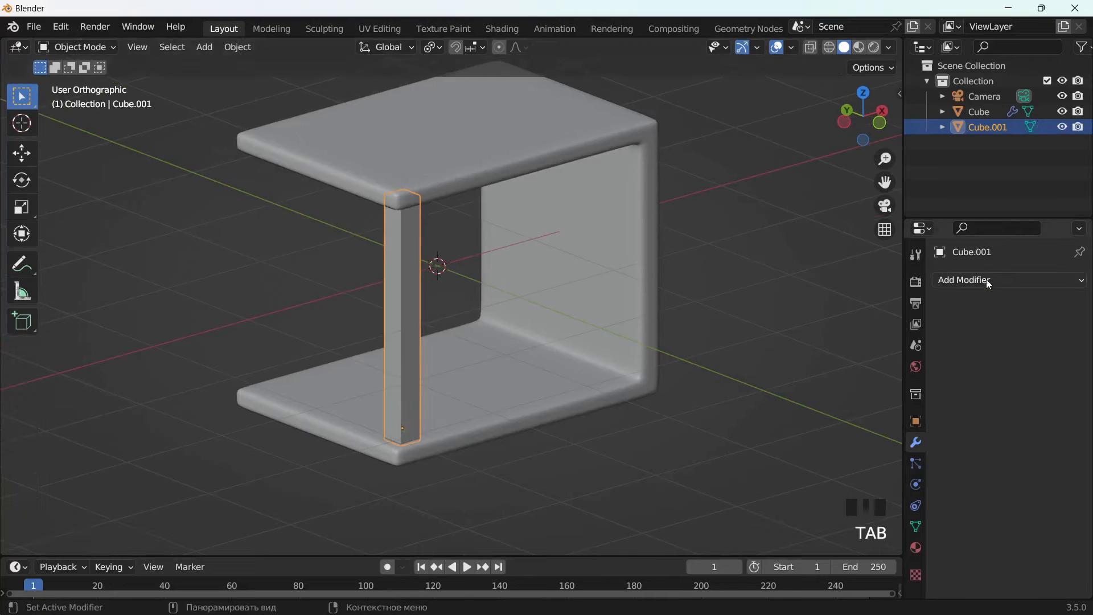
Add a Subdivision Surface modifier to the pillar with viewport level 2.
{"action": "left_click", "coordinate": [986, 279]}
{"action": "left_click", "coordinate": [763, 552]}
{"action": "left_click", "coordinate": [1060, 341]}
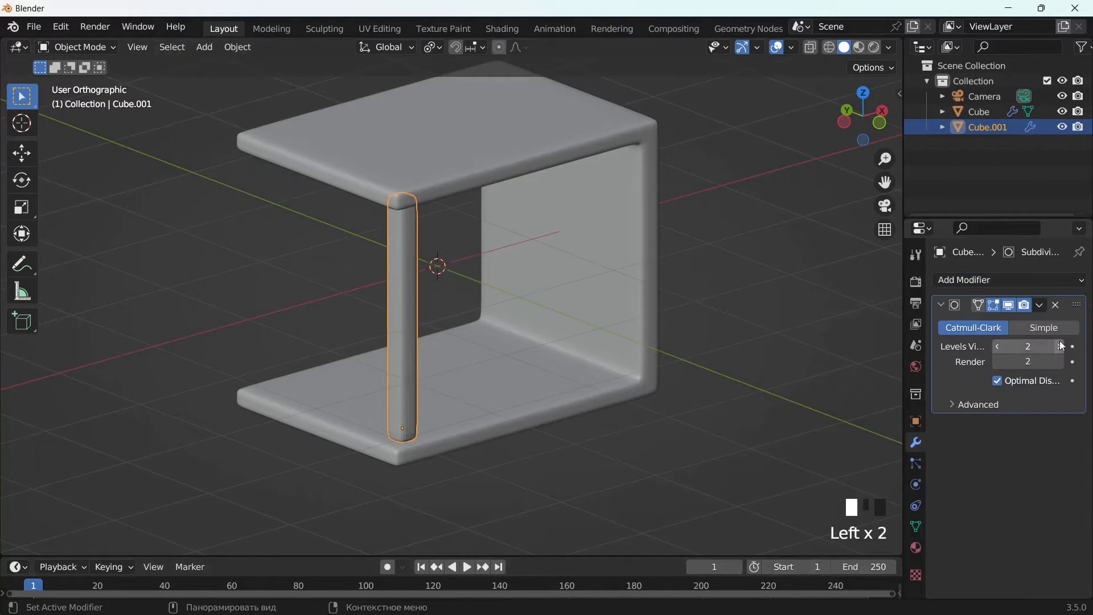
{"action": "right_click", "coordinate": [389, 248]}
{"action": "left_click", "coordinate": [389, 247]}
Add a Mirror modifier to the pillar on the Y axis only, using the Cube shell as mirror object.
{"action": "left_click", "coordinate": [967, 280]}
{"action": "left_click", "coordinate": [803, 453]}
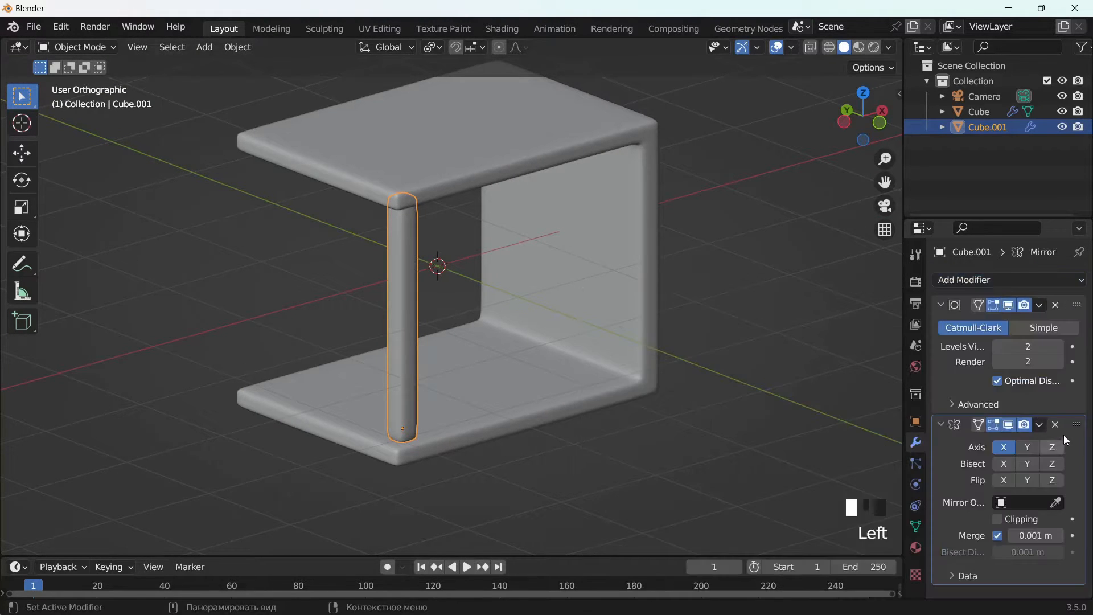
{"action": "left_click", "coordinate": [547, 367]}
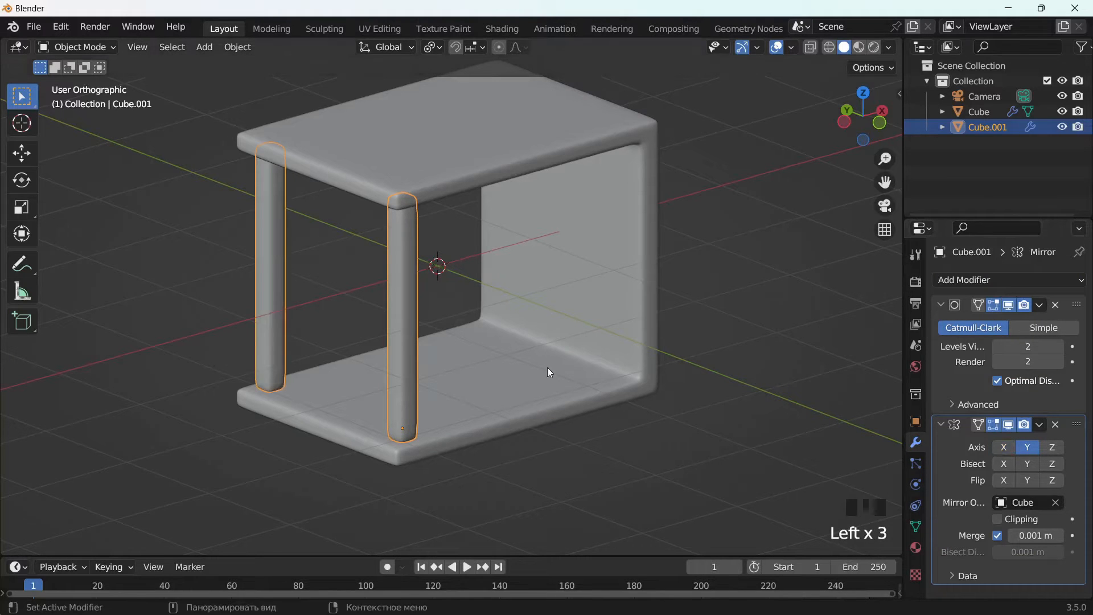
{"action": "left_click", "coordinate": [596, 464]}
Add a new cube at the centre and scale it down to about half its size.
{"action": "middle_click_drag", "start_coordinate": [561, 439], "coordinate": [740, 290]}
{"action": "key", "text": "shift+a"}
{"action": "mouse_move", "coordinate": [752, 282]}
{"action": "left_click", "coordinate": [808, 299]}
{"action": "key", "text": "s"}
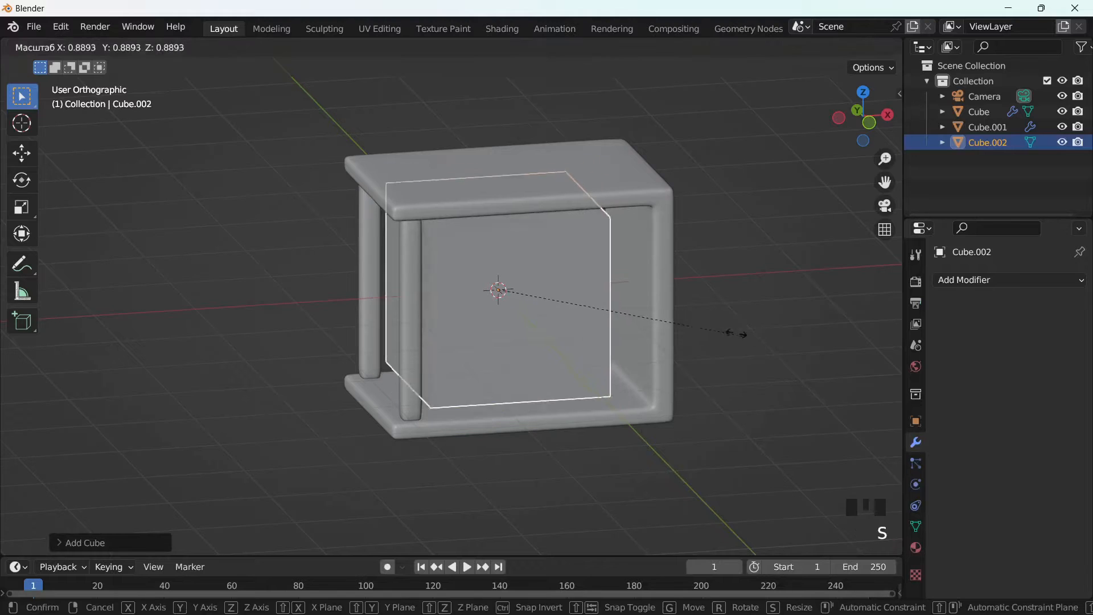
{"action": "left_click", "coordinate": [644, 314]}
In front view, move the new cube outside the shell, beside the lower part of its vertical wall.
{"action": "middle_click_drag", "start_coordinate": [645, 314], "coordinate": [654, 340]}
{"action": "key", "text": "g"}
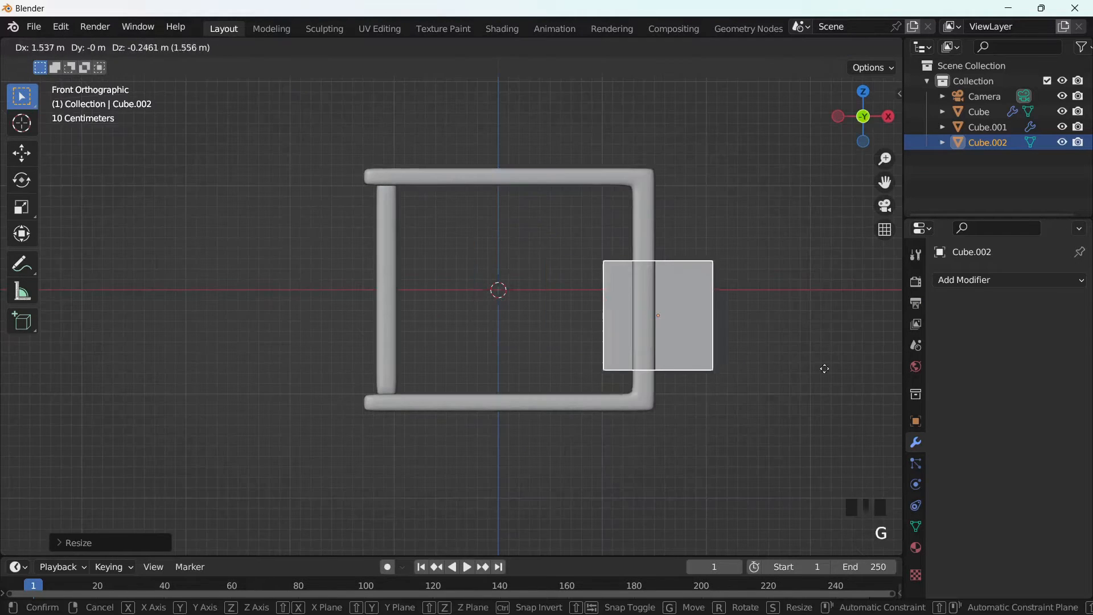
{"action": "left_click", "coordinate": [864, 431]}
{"action": "left_click_drag", "start_coordinate": [885, 183], "coordinate": [729, 146]}
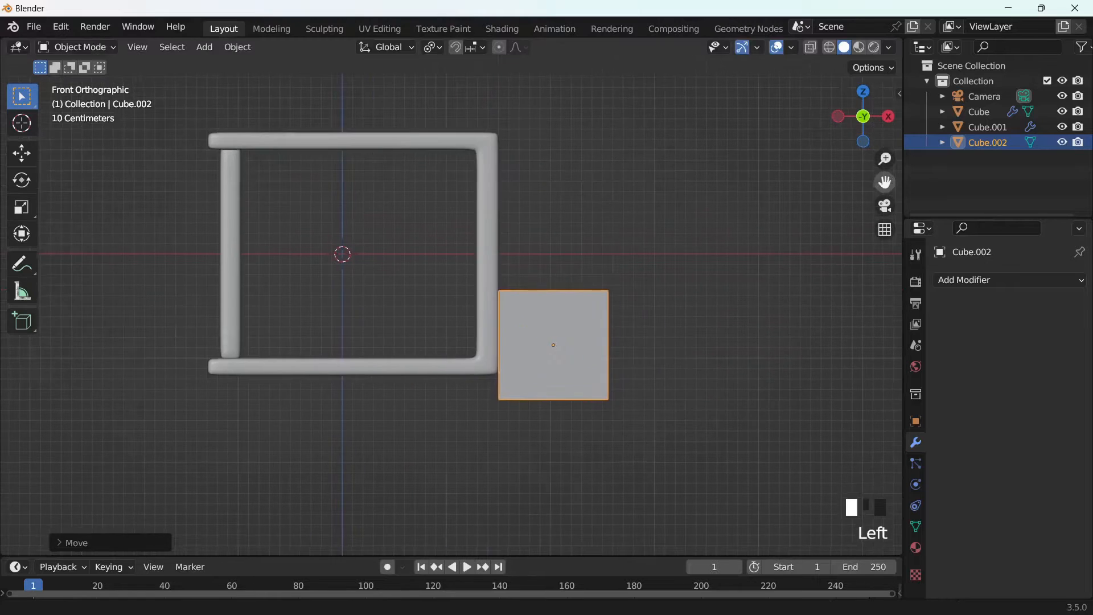
Narrow the new cube along X and move it along X until it touches the shell's wall.
{"action": "middle_click_drag", "start_coordinate": [800, 264], "coordinate": [792, 296]}
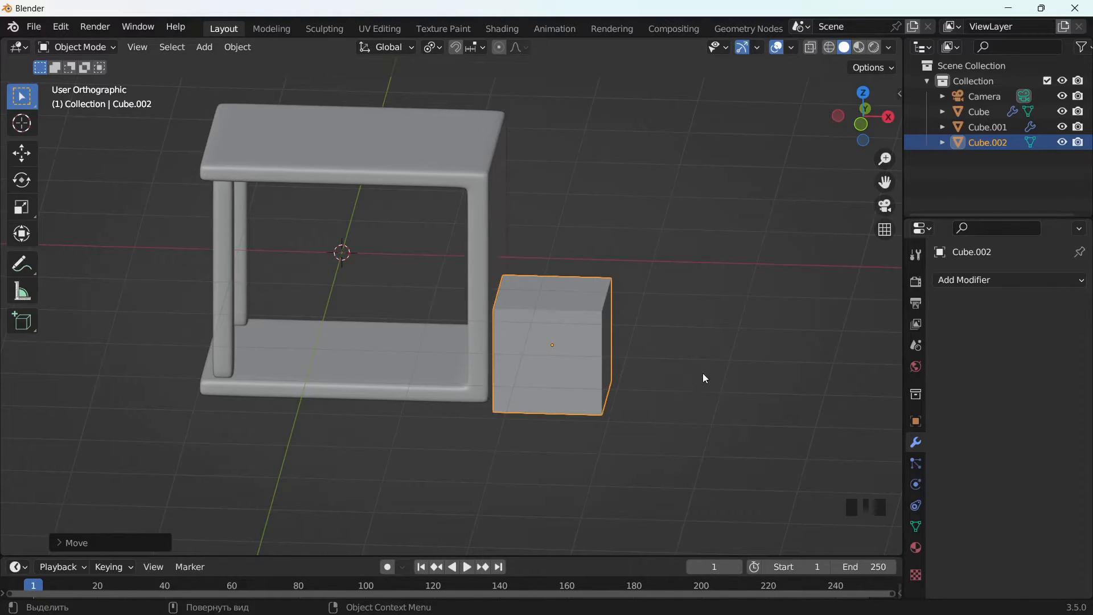
{"action": "key", "text": "s"}
{"action": "key", "text": "x"}
{"action": "left_click", "coordinate": [663, 364]}
{"action": "key", "text": "g"}
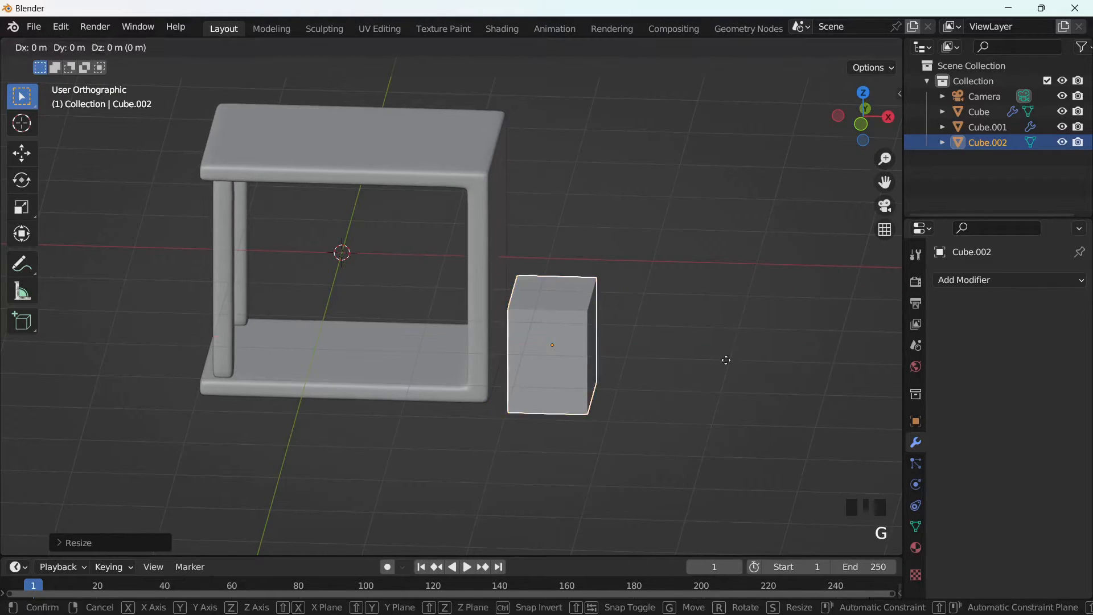
{"action": "key", "text": "x"}
{"action": "left_click", "coordinate": [711, 361]}
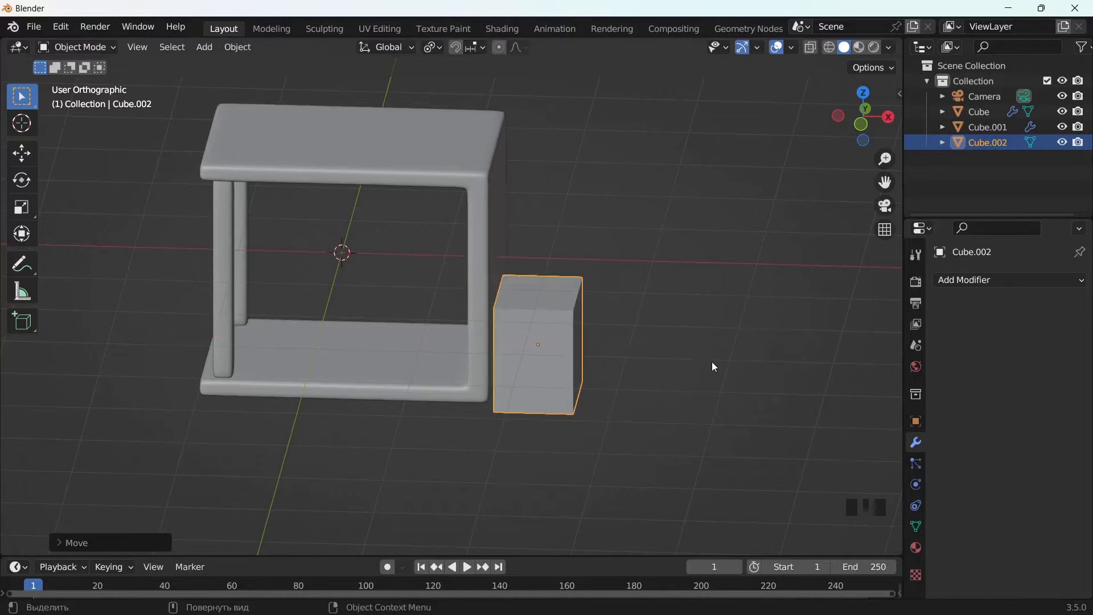
Extrude the top face of the block beside the shell upward to make an upper section, nearly doubling its height.
{"action": "middle_click_drag", "start_coordinate": [711, 360], "coordinate": [722, 350]}
{"action": "key", "text": "Tab"}
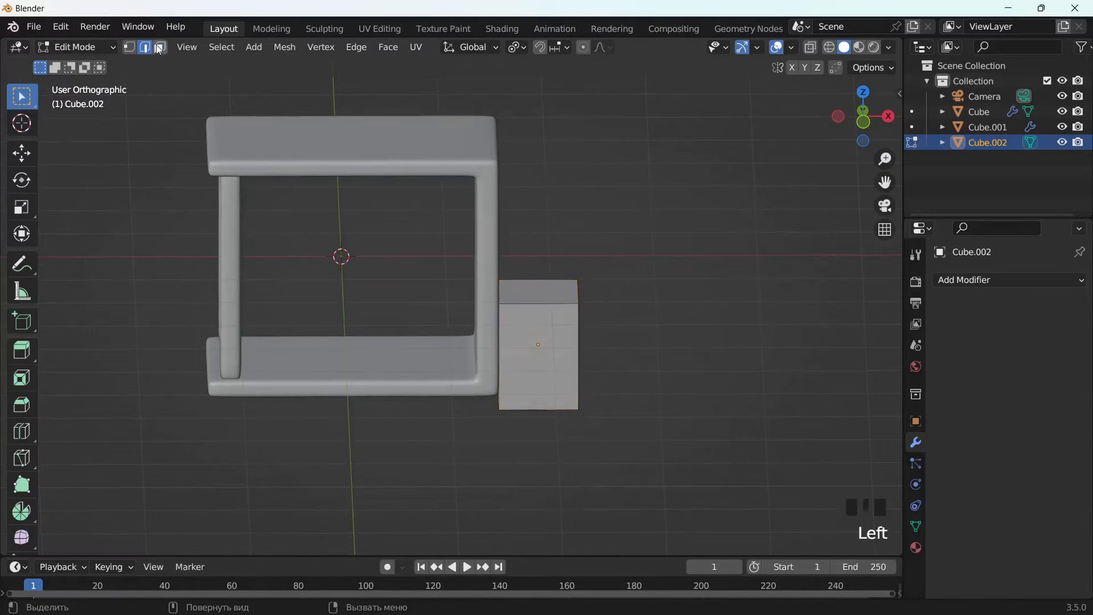
{"action": "middle_click_drag", "start_coordinate": [514, 285], "coordinate": [604, 298], "text": "alt"}
{"action": "key", "text": "e"}
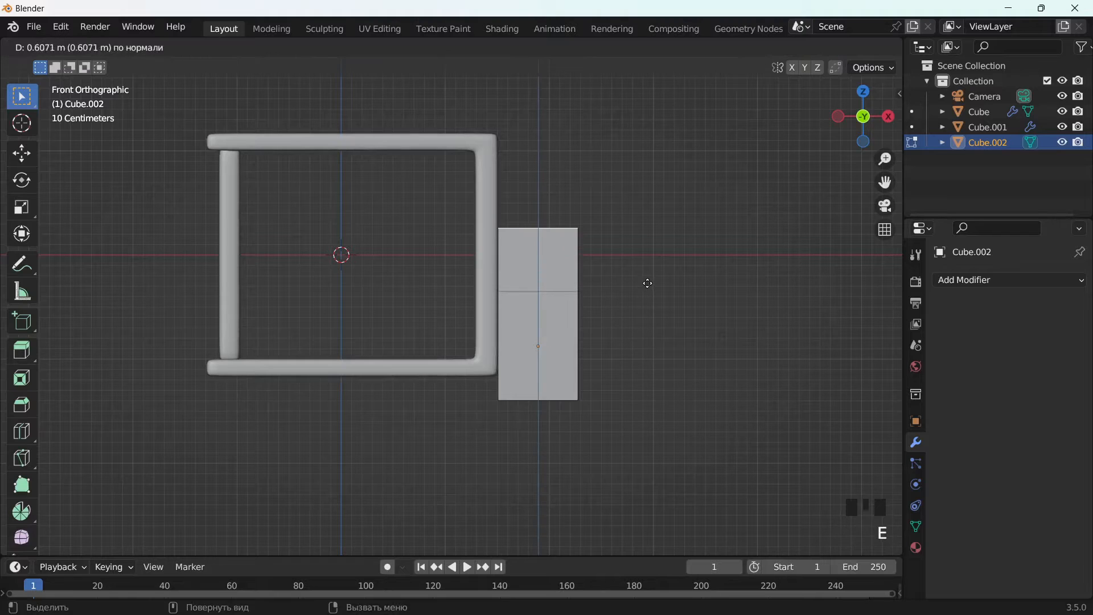
{"action": "left_click", "coordinate": [646, 270]}
Slope the upper section by moving its outer top edge about 0.29 m along X toward the shell.
{"action": "middle_click_drag", "start_coordinate": [654, 254], "coordinate": [603, 234]}
{"action": "left_click", "coordinate": [576, 220]}
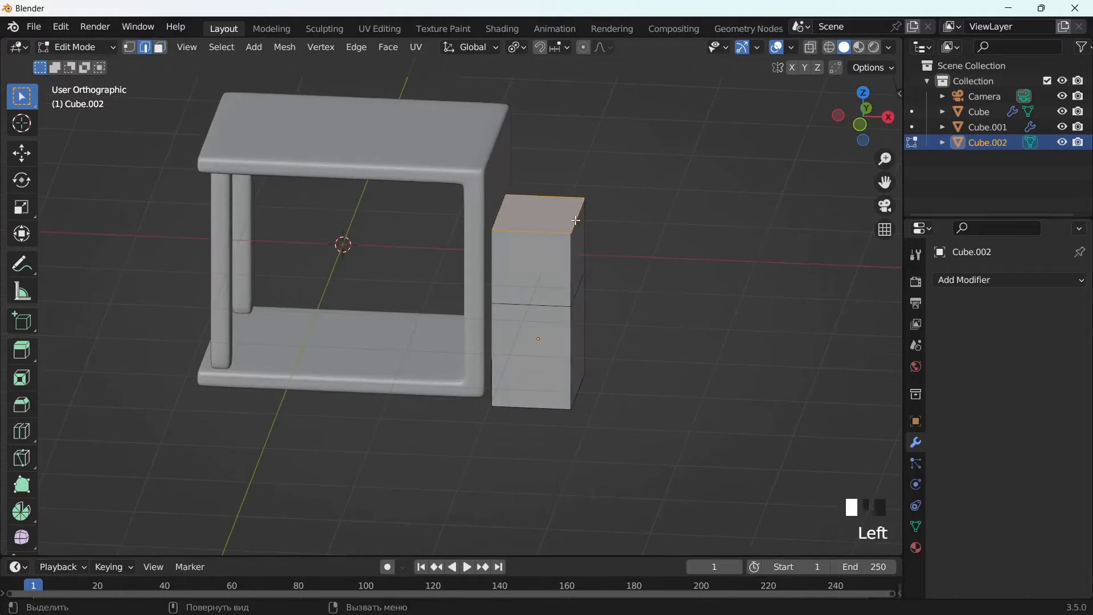
{"action": "key", "text": "g"}
{"action": "key", "text": "x"}
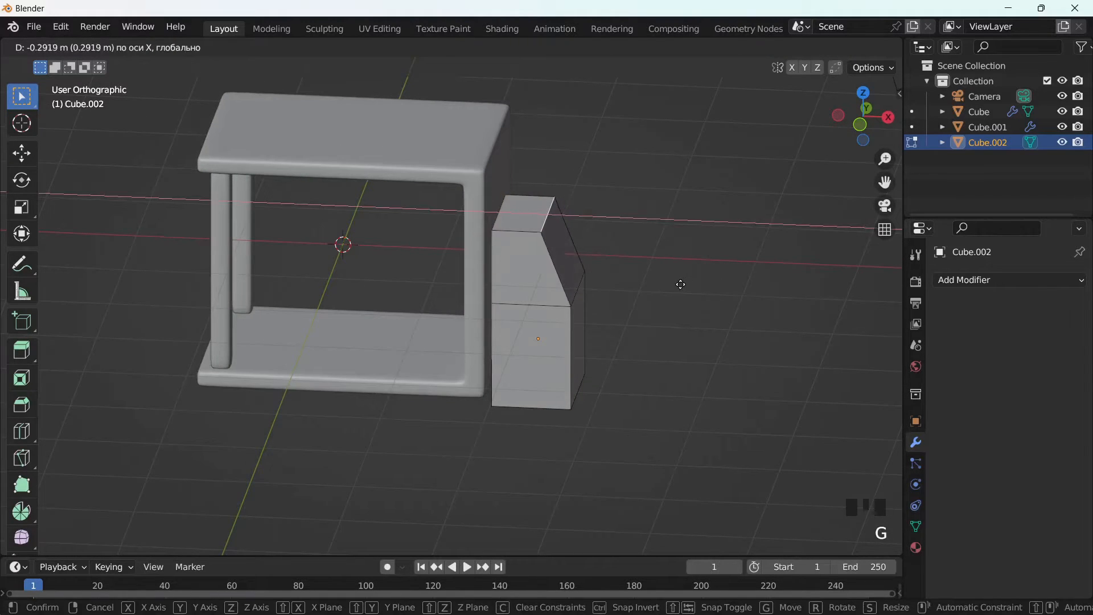
{"action": "left_click", "coordinate": [681, 286]}
Inset the block's lower outer face and move the inset face down about 0.13 m along Z.
{"action": "middle_click_drag", "start_coordinate": [690, 317], "coordinate": [653, 296]}
{"action": "left_click", "coordinate": [160, 47]}
{"action": "left_click", "coordinate": [579, 340]}
{"action": "middle_click_drag", "start_coordinate": [602, 325], "coordinate": [685, 353]}
{"action": "key", "text": "i"}
{"action": "left_click", "coordinate": [679, 360]}
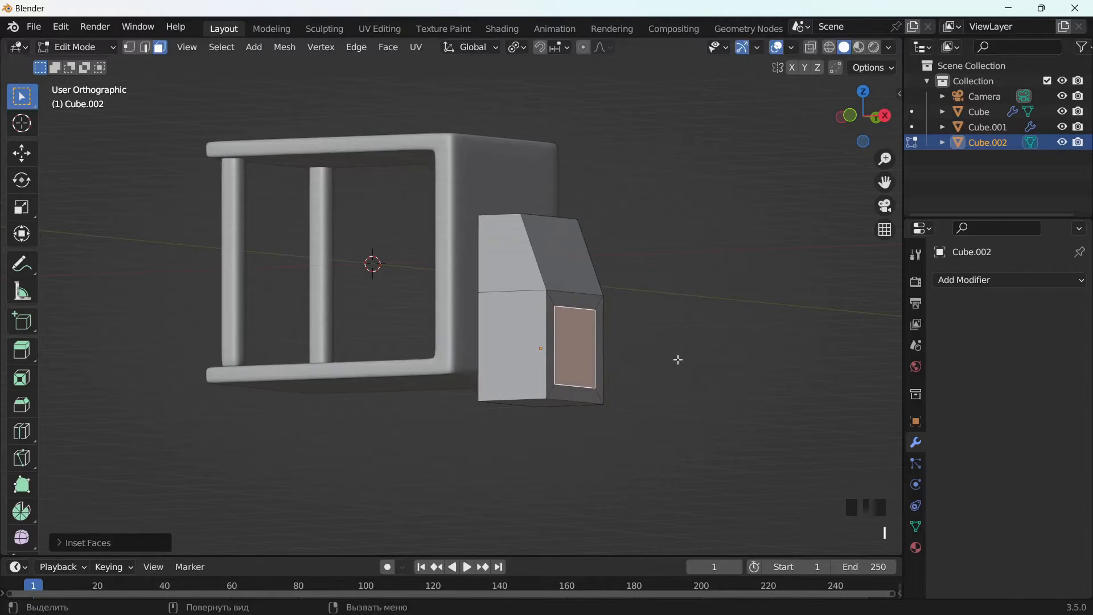
{"action": "key", "text": "g"}
{"action": "key", "text": "z"}
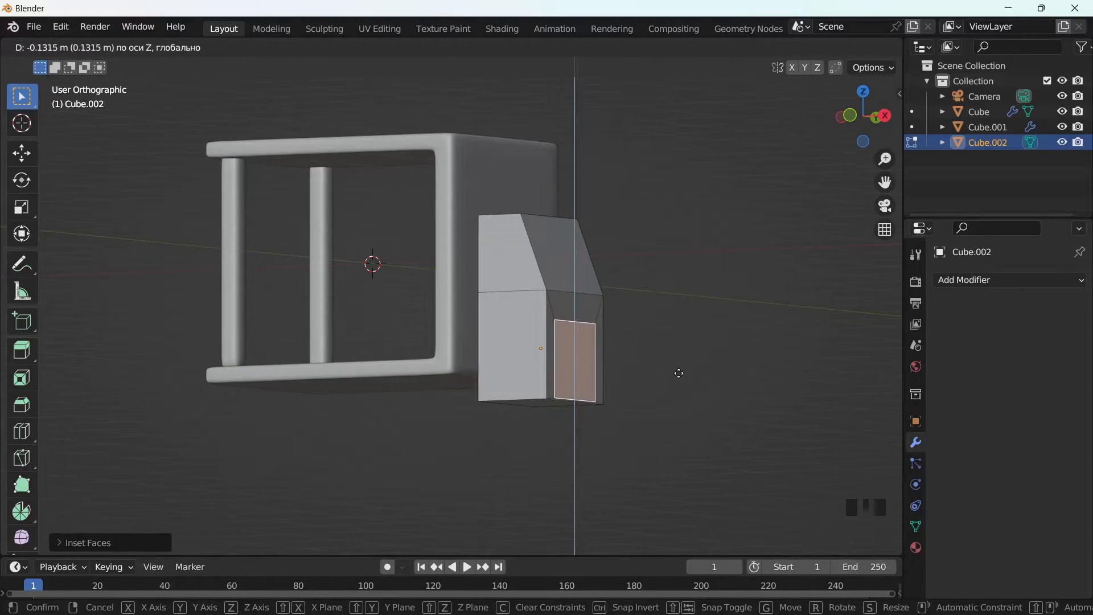
{"action": "left_click", "coordinate": [679, 373]}
In front view, pull the inset face outward along X and lower it about 0.02 m, level with the block's base.
{"action": "middle_click_drag", "start_coordinate": [679, 372], "coordinate": [718, 378], "text": "alt"}
{"action": "key", "text": "g"}
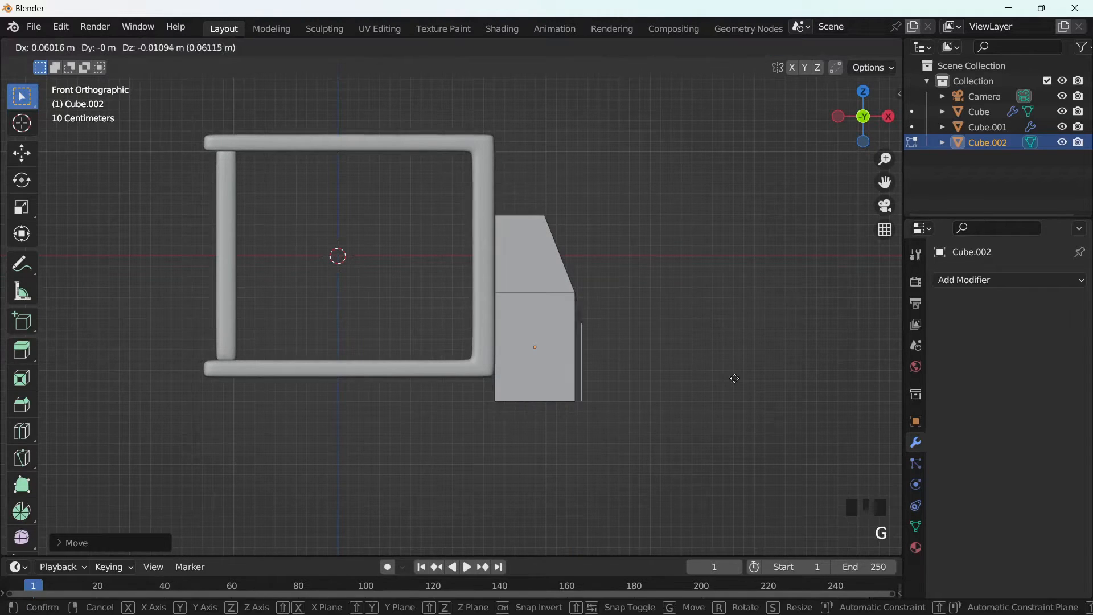
{"action": "key", "text": "x"}
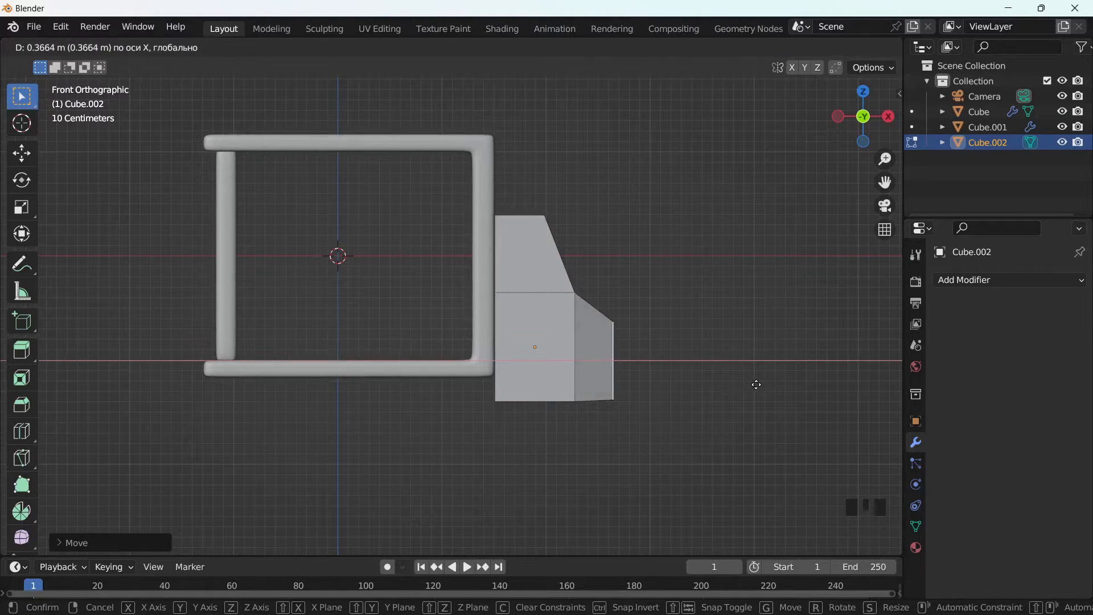
{"action": "left_click", "coordinate": [761, 386]}
{"action": "key", "text": "g"}
{"action": "key", "text": "z"}
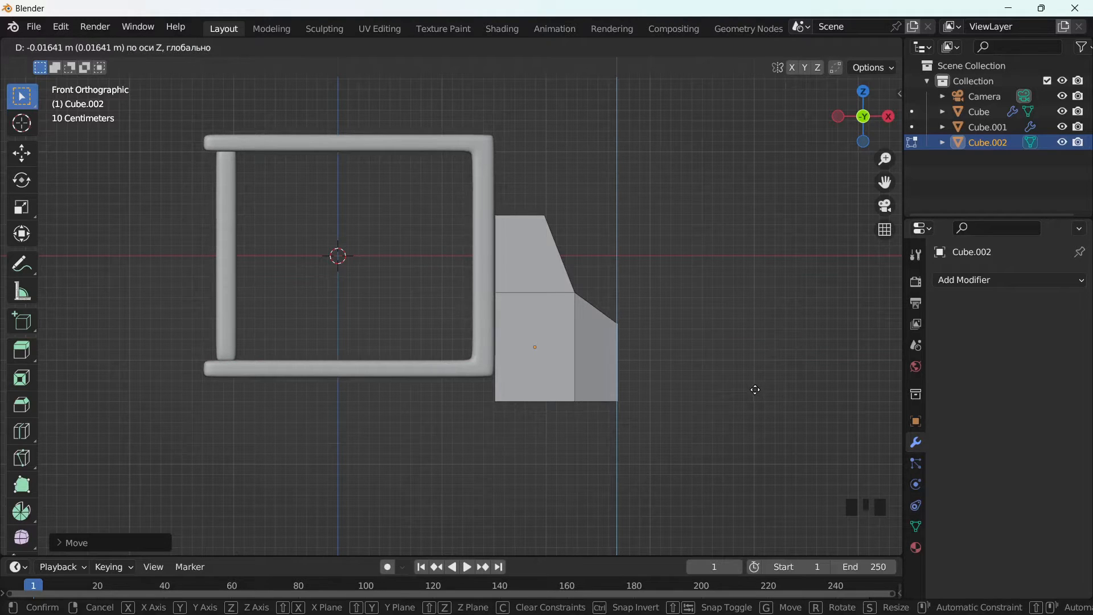
{"action": "left_click", "coordinate": [756, 390]}
Return to Object Mode and add a Subdivision Surface modifier to the block with viewport level 2.
{"action": "middle_click_drag", "start_coordinate": [755, 389], "coordinate": [709, 351]}
{"action": "key", "text": "Tab"}
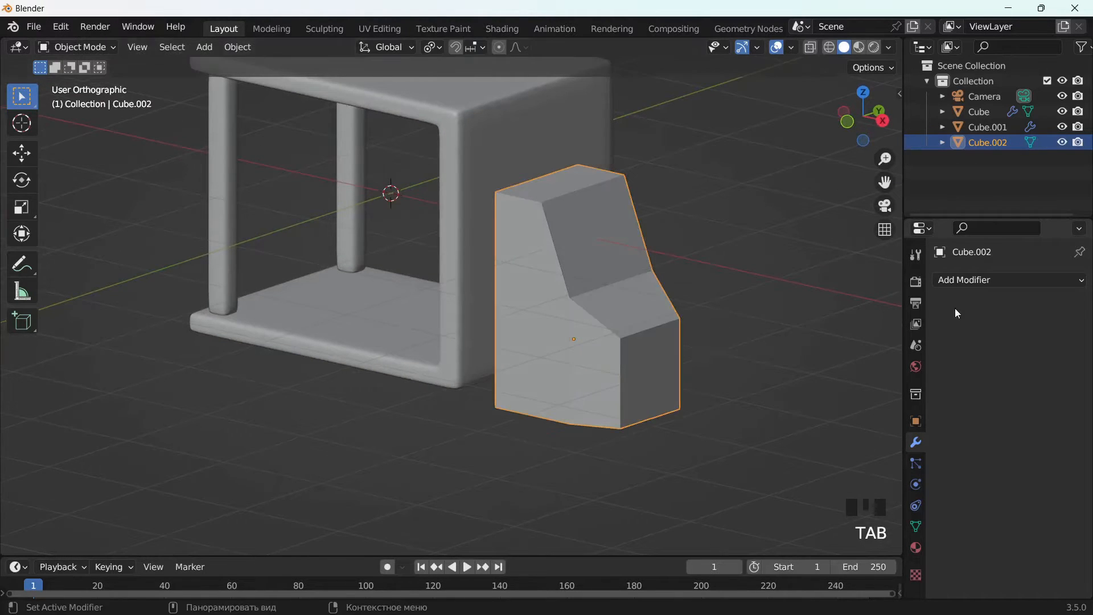
{"action": "left_click", "coordinate": [968, 280]}
{"action": "left_click", "coordinate": [757, 552]}
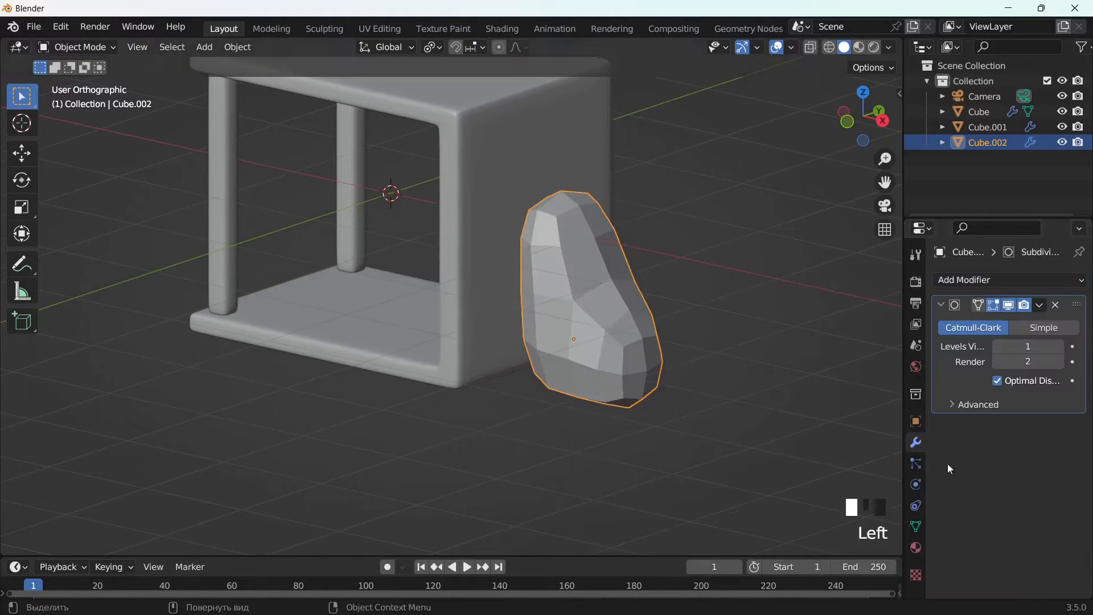
{"action": "left_click", "coordinate": [998, 444]}
{"action": "left_click", "coordinate": [1059, 346]}
Add a Bevel modifier above the Subdivision Surface with amount 0.11 m, 2 segments, Weight limit method and profile shape 1.00.
{"action": "left_click", "coordinate": [987, 280]}
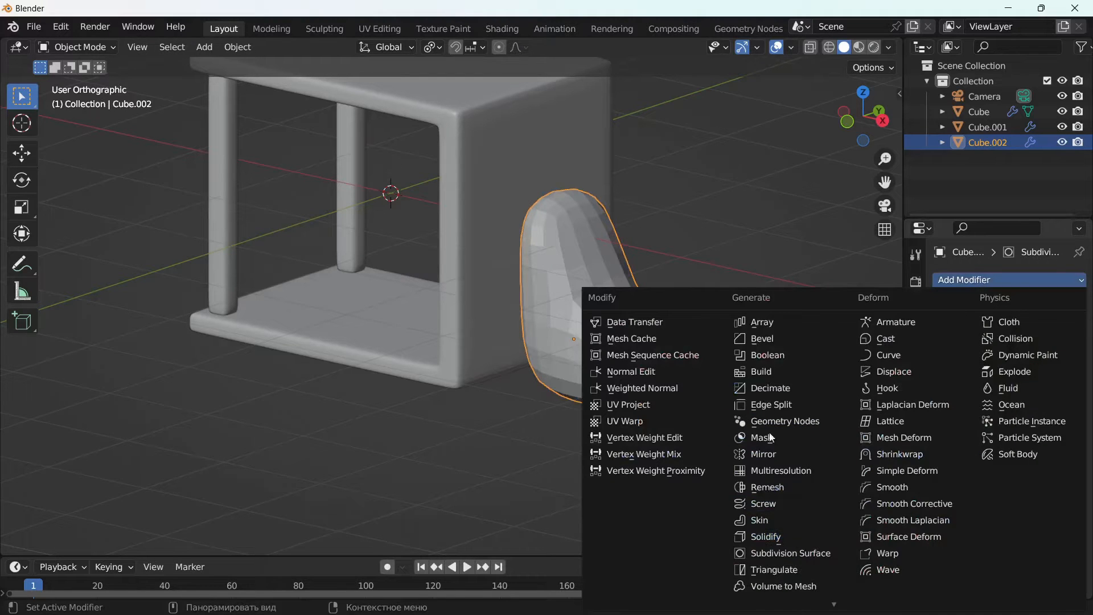
{"action": "left_click", "coordinate": [765, 345]}
{"action": "left_click_drag", "start_coordinate": [1073, 429], "coordinate": [1052, 245]}
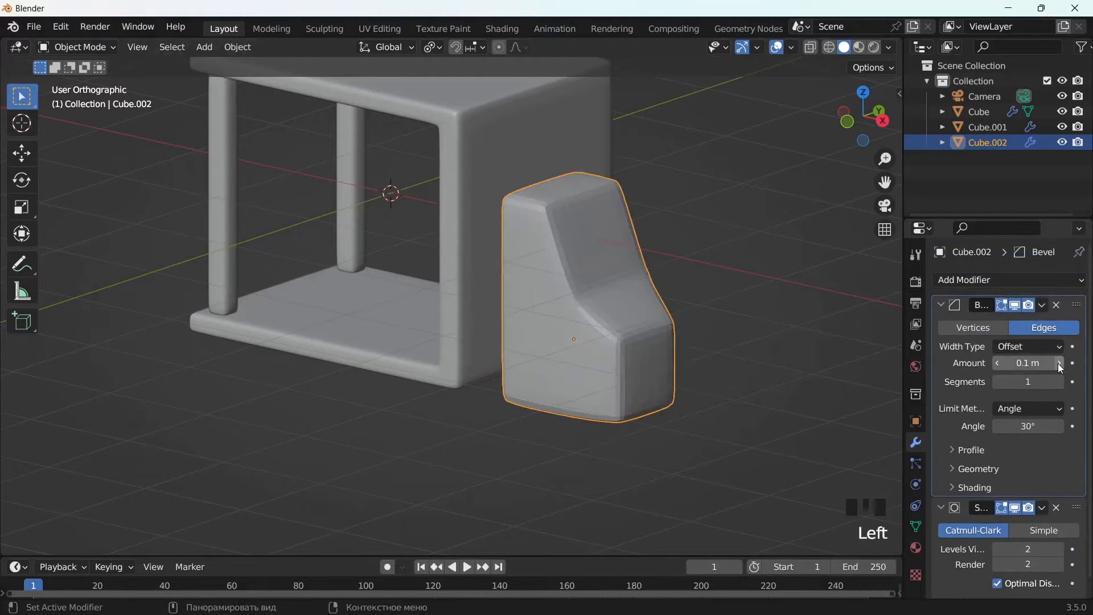
{"action": "left_click", "coordinate": [1058, 364]}
{"action": "left_click", "coordinate": [1060, 382]}
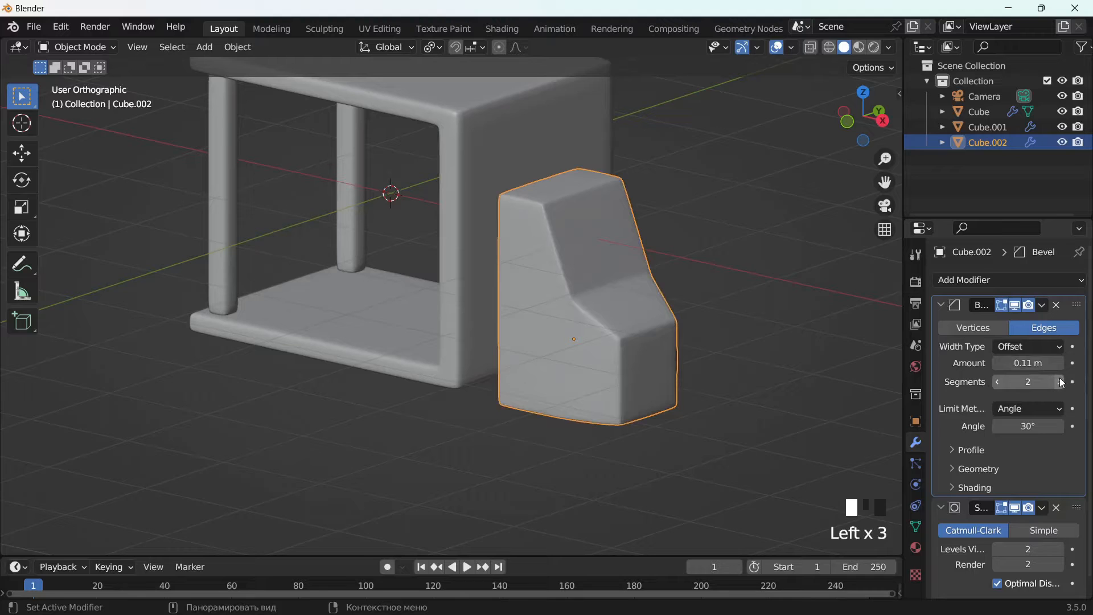
{"action": "left_click", "coordinate": [1053, 411]}
{"action": "left_click", "coordinate": [1008, 462]}
{"action": "left_click", "coordinate": [1025, 433]}
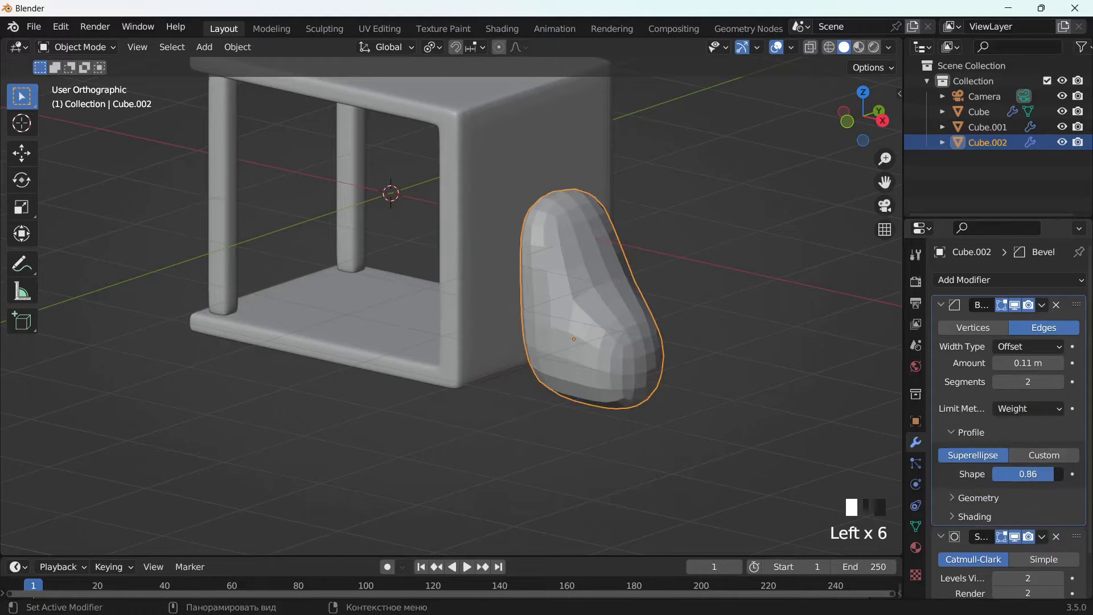
Apply the block's scale and raise the mean edge bevel weight on its entire mesh.
{"action": "key", "text": "ctrl+a"}
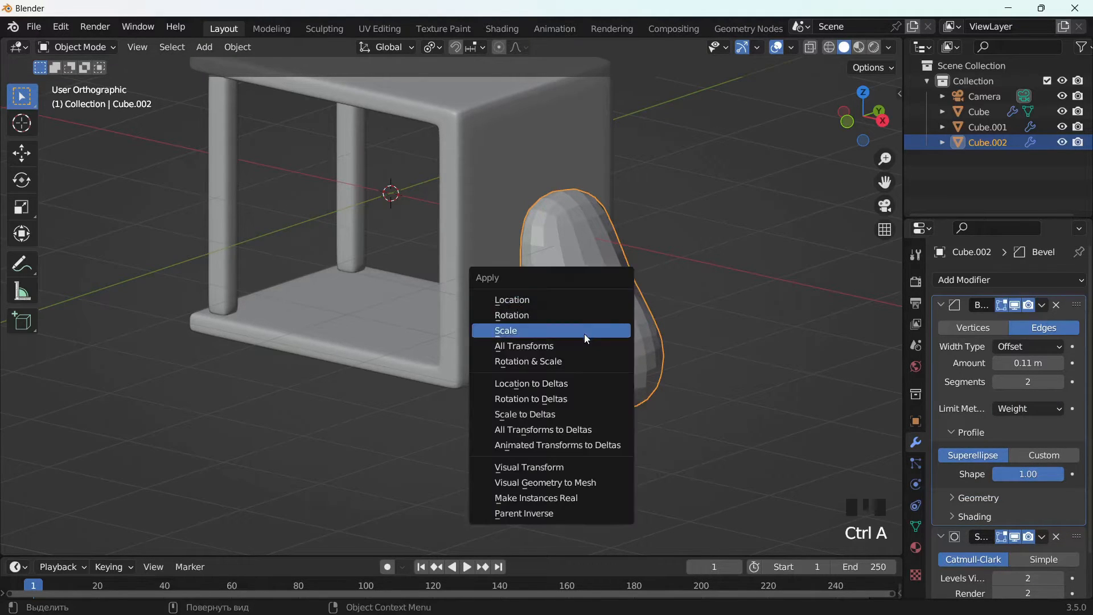
{"action": "left_click", "coordinate": [584, 333]}
{"action": "key", "text": "Tab"}
{"action": "key", "text": "a"}
{"action": "key", "text": "n"}
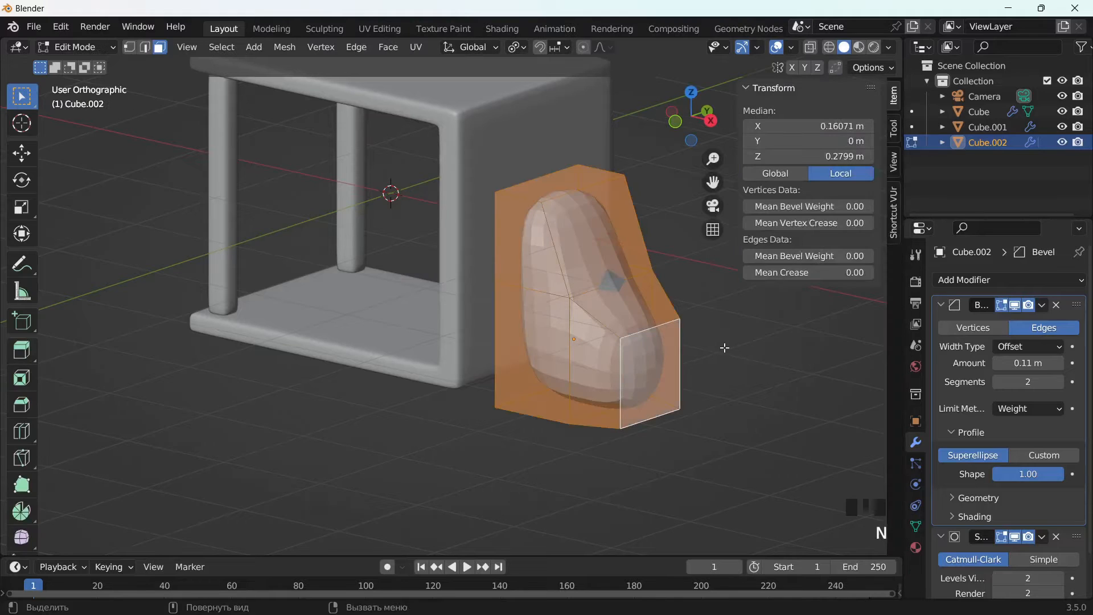
{"action": "left_click_drag", "start_coordinate": [797, 256], "coordinate": [865, 255]}
{"action": "left_click", "coordinate": [747, 393]}
{"action": "key", "text": "Tab"}
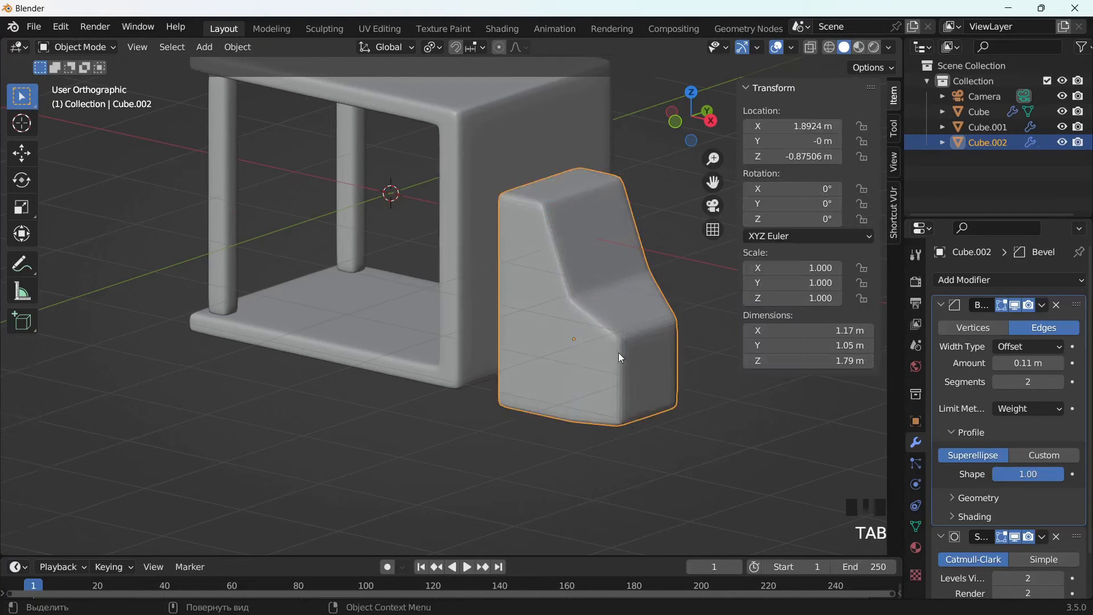
{"action": "key", "text": "n"}
Shade the block smooth, apply its Bevel modifier and return to Edit Mode.
{"action": "right_click", "coordinate": [606, 326]}
{"action": "left_click", "coordinate": [606, 322]}
{"action": "scroll", "coordinate": [647, 347], "scroll_direction": "up", "scroll_amount": 2}
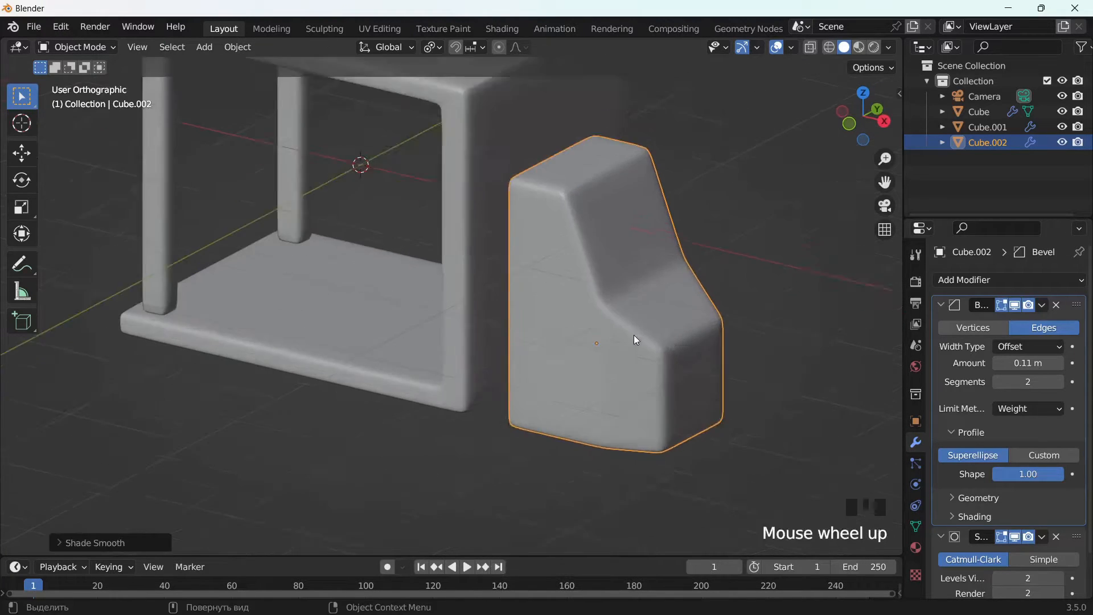
{"action": "key", "text": "Tab"}
{"action": "key", "text": "Tab"}
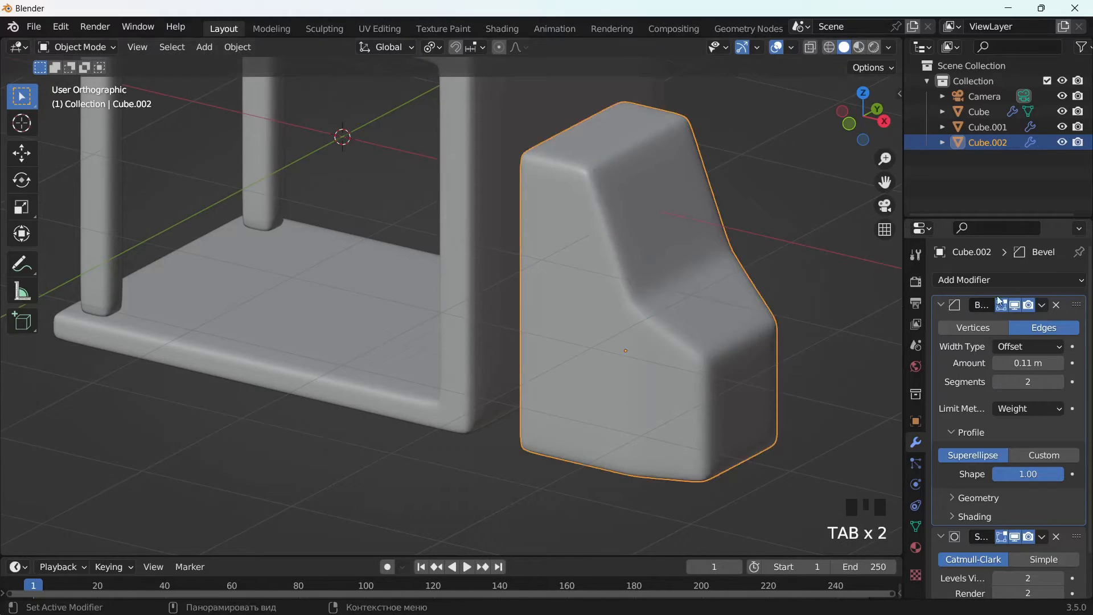
{"action": "left_click", "coordinate": [1042, 305]}
{"action": "left_click", "coordinate": [1013, 319]}
{"action": "key", "text": "Tab"}
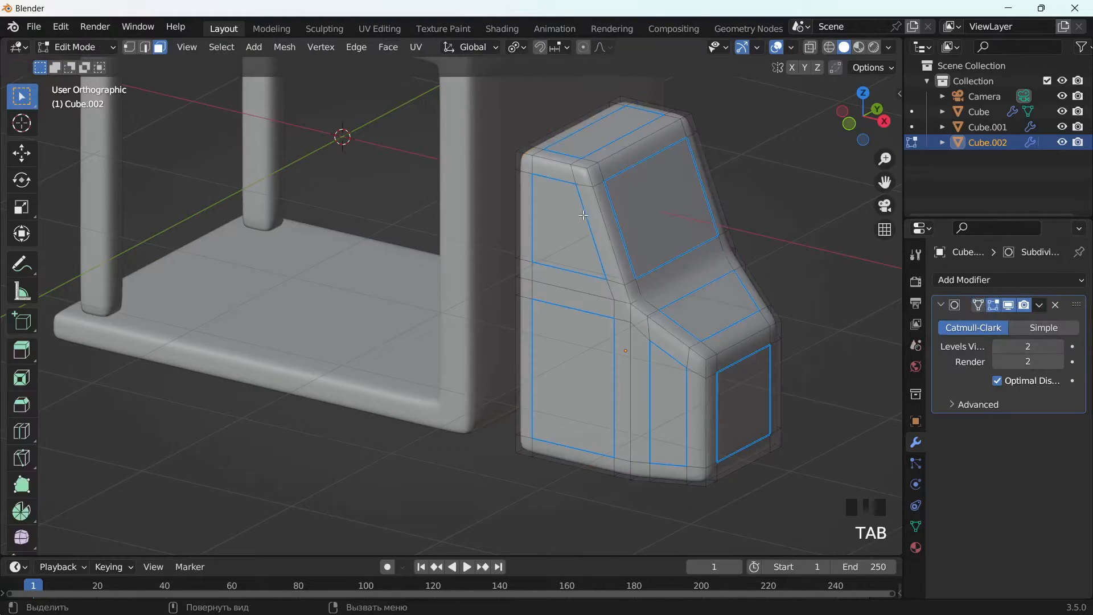
{"action": "left_click", "coordinate": [580, 236]}
{"action": "key", "text": "ctrl+r"}
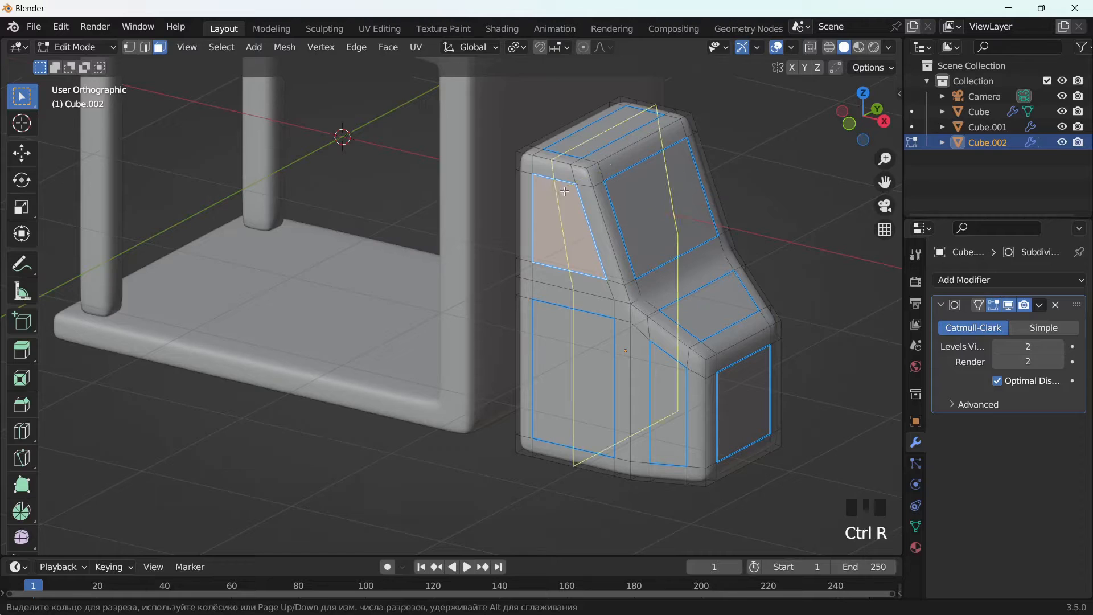
{"action": "left_click", "coordinate": [570, 173]}
{"action": "left_click", "coordinate": [570, 178]}
{"action": "key", "text": "ctrl+z"}
Add a vertical loop cut running over the block's top and through its upper side faces, and bevel it into a band.
{"action": "key", "text": "ctrl+r"}
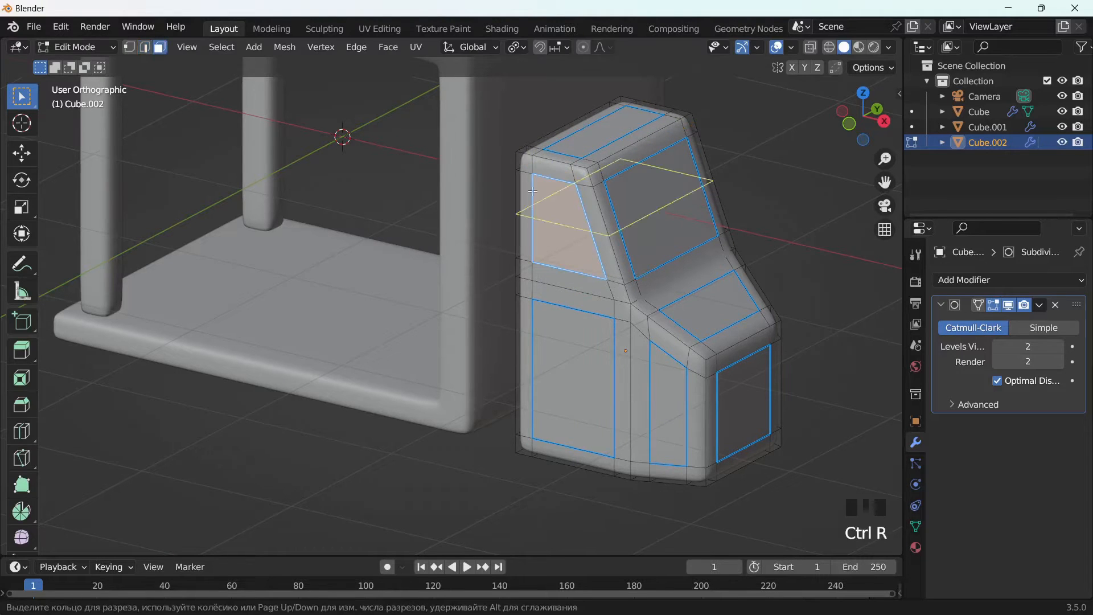
{"action": "left_click", "coordinate": [556, 161]}
{"action": "left_click", "coordinate": [556, 161]}
{"action": "key", "text": "ctrl+b"}
{"action": "left_click", "coordinate": [645, 288]}
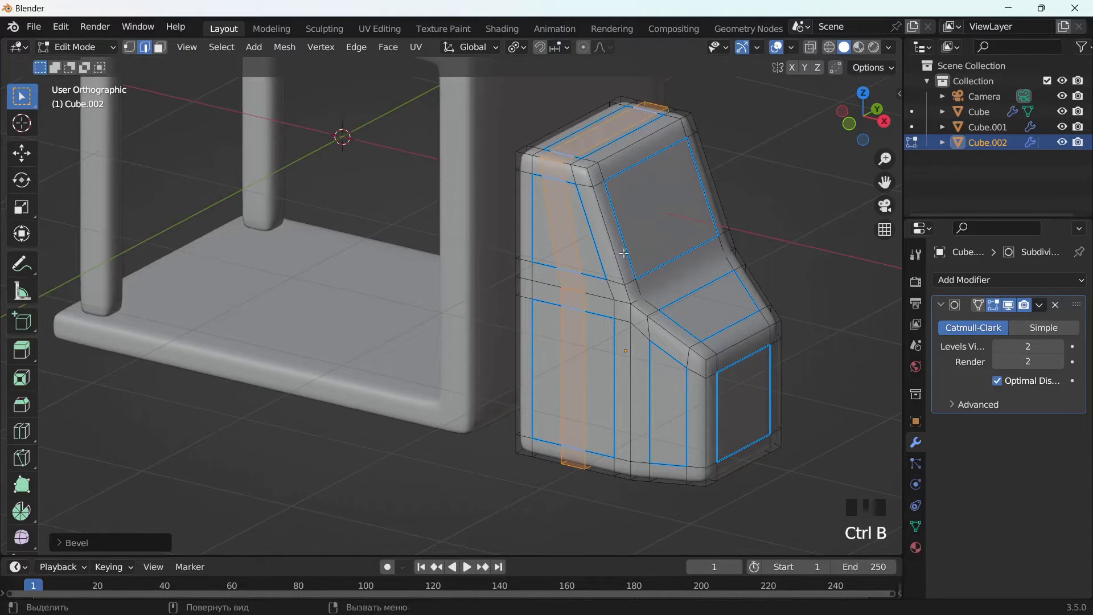
Add a loop cut down the middle of the block's sloped front and bevel it into a wide band.
{"action": "key", "text": "ctrl+r"}
{"action": "left_click", "coordinate": [649, 143]}
{"action": "left_click", "coordinate": [649, 143]}
{"action": "key", "text": "ctrl+b"}
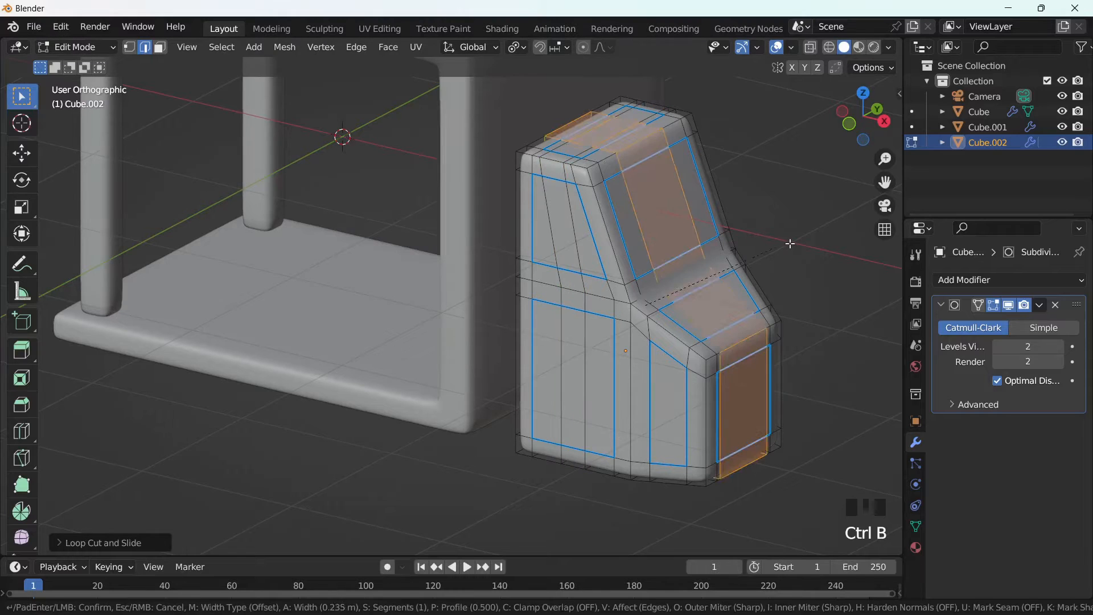
{"action": "left_click", "coordinate": [769, 248]}
Add a horizontal loop cut around the block's sloped upper section and bevel it into a tall band.
{"action": "key", "text": "ctrl+r"}
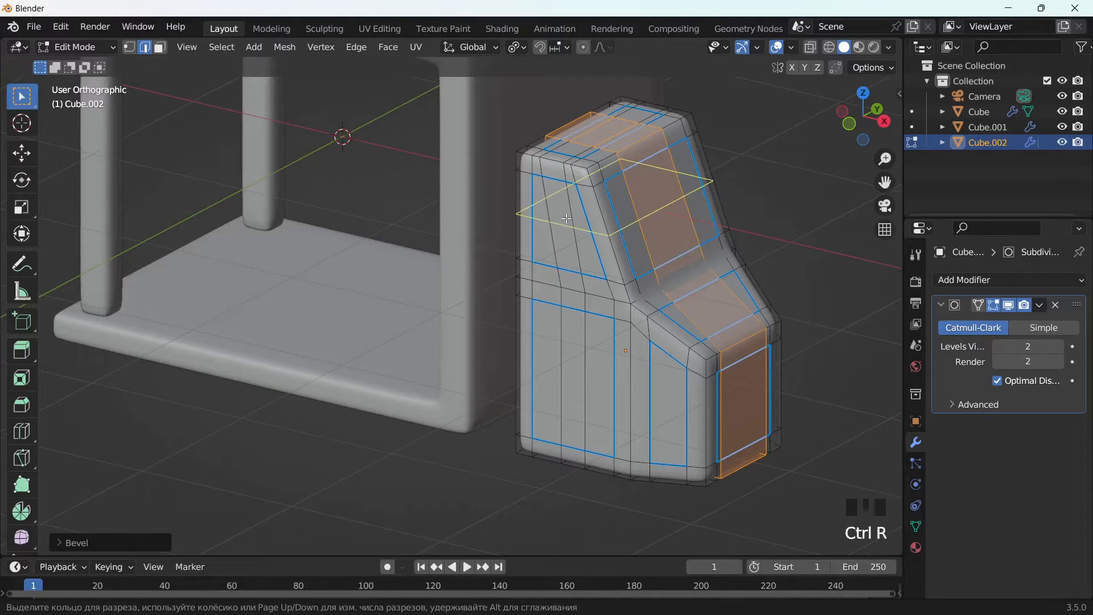
{"action": "left_click", "coordinate": [622, 238]}
{"action": "left_click", "coordinate": [622, 238]}
{"action": "key", "text": "ctrl+b"}
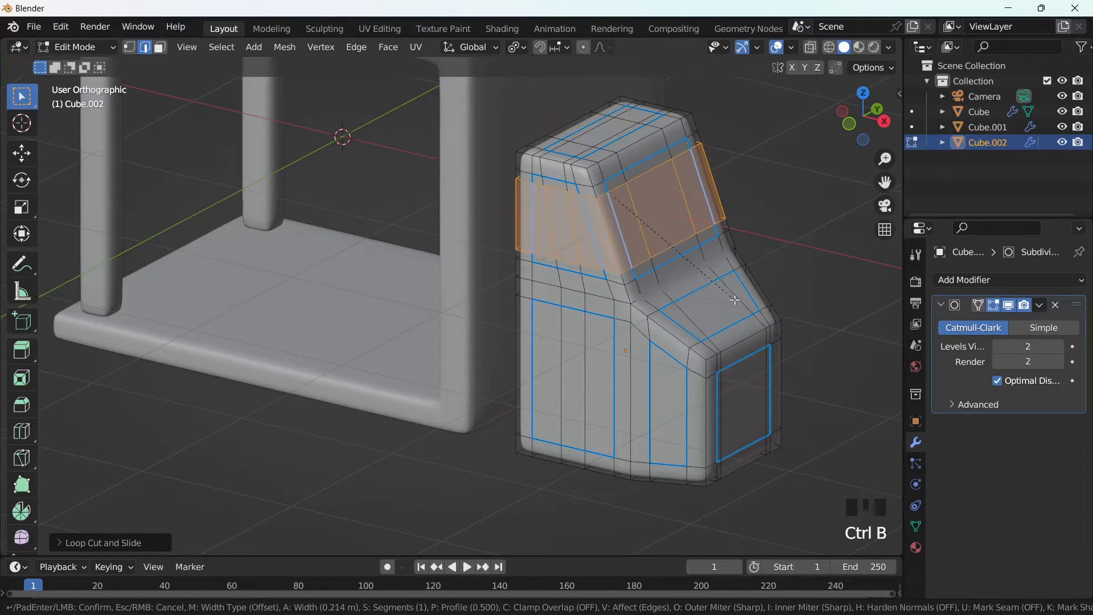
{"action": "left_click", "coordinate": [650, 289]}
Select all faces of the upper side window area and separate them into their own object.
{"action": "left_click", "coordinate": [578, 197]}
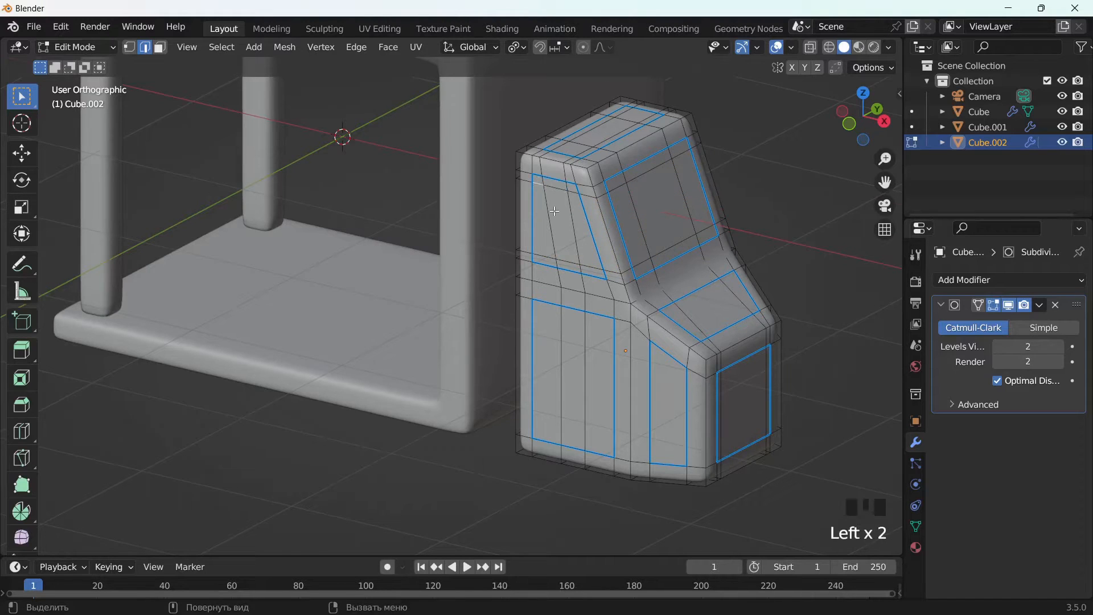
{"action": "scroll", "coordinate": [555, 211], "scroll_direction": "up", "scroll_amount": 2}
{"action": "left_click", "coordinate": [161, 52]}
{"action": "left_click", "coordinate": [577, 124]}
{"action": "left_click", "coordinate": [584, 185], "text": "shift"}
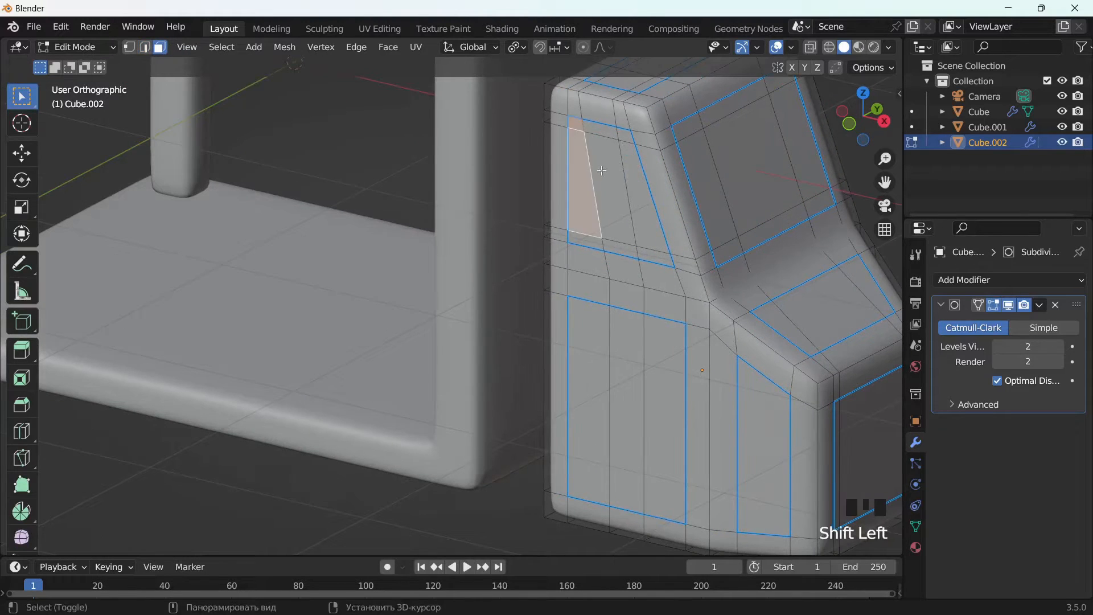
{"action": "left_click", "coordinate": [613, 199], "text": "shift"}
{"action": "left_click", "coordinate": [603, 130], "text": "shift"}
{"action": "left_click", "coordinate": [625, 135], "text": "shift"}
{"action": "left_click", "coordinate": [648, 228], "text": "shift"}
{"action": "left_click", "coordinate": [653, 253], "text": "shift"}
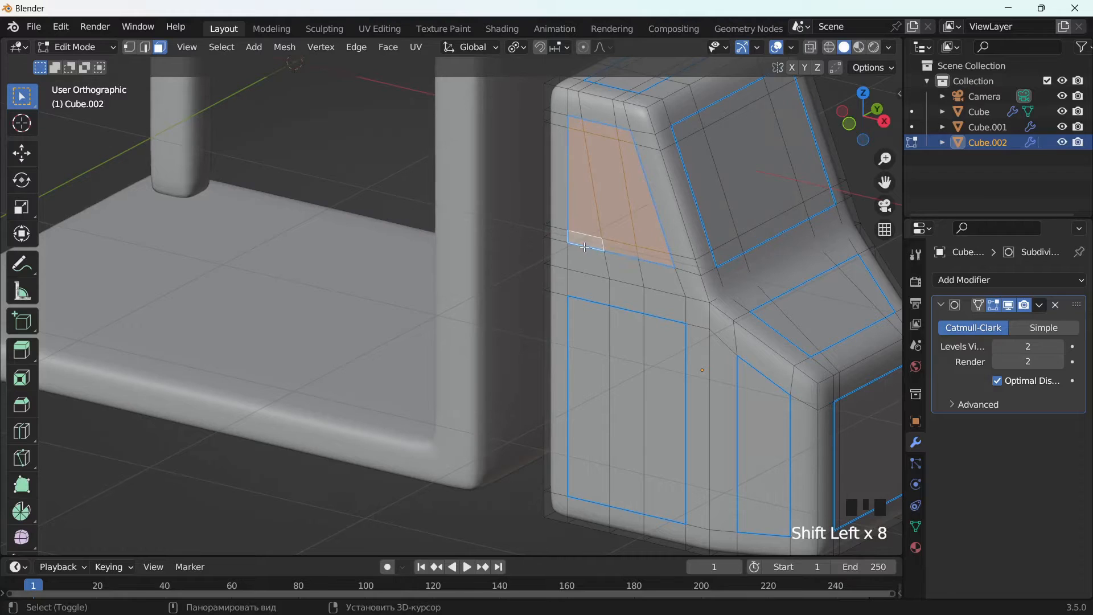
{"action": "key", "text": "p"}
{"action": "left_click", "coordinate": [689, 125]}
Select all faces of the sloped windshield area and separate them into their own object.
{"action": "scroll", "coordinate": [706, 132], "scroll_direction": "down", "scroll_amount": 2}
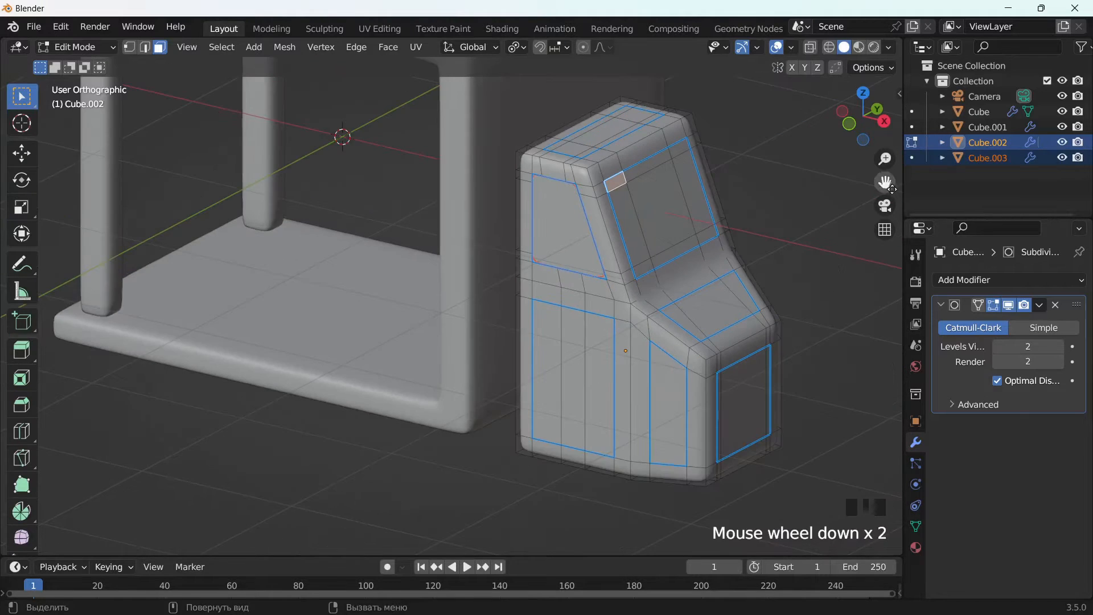
{"action": "middle_click_drag", "start_coordinate": [794, 151], "coordinate": [691, 198], "text": "shift"}
{"action": "scroll", "coordinate": [690, 197], "scroll_direction": "up", "scroll_amount": 2}
{"action": "left_click", "coordinate": [584, 172], "text": "shift"}
{"action": "left_click", "coordinate": [552, 239], "text": "shift"}
{"action": "left_click", "coordinate": [599, 256], "text": "shift"}
{"action": "left_click", "coordinate": [624, 297], "text": "shift"}
{"action": "left_click", "coordinate": [578, 321], "text": "shift"}
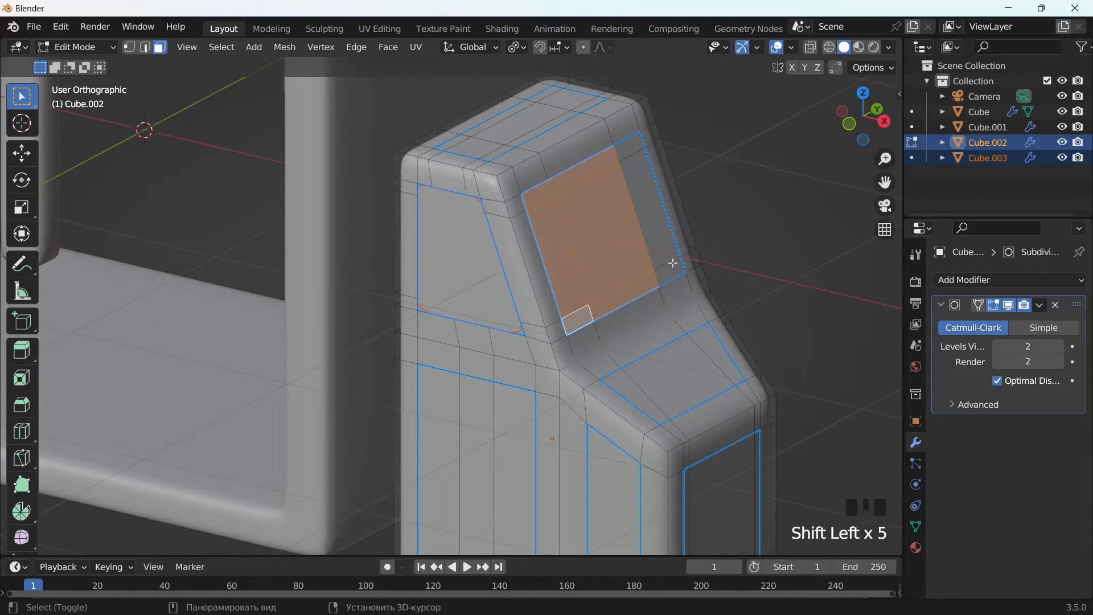
{"action": "left_click", "coordinate": [650, 198], "text": "shift"}
{"action": "key", "text": "p"}
{"action": "left_click", "coordinate": [634, 146]}
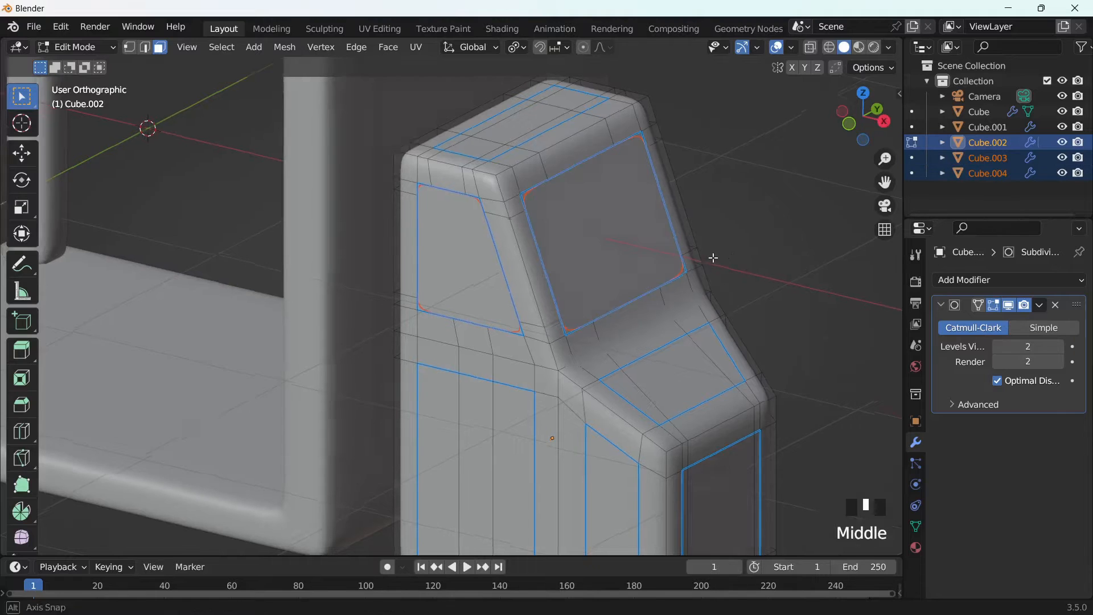
Select all faces of the upper window area on the cab's opposite side and separate them into their own object.
{"action": "middle_click_drag", "start_coordinate": [712, 256], "coordinate": [501, 255]}
{"action": "left_click", "coordinate": [717, 192]}
{"action": "left_click", "coordinate": [714, 215], "text": "shift"}
{"action": "left_click", "coordinate": [738, 188], "text": "shift"}
{"action": "left_click", "coordinate": [735, 222], "text": "shift"}
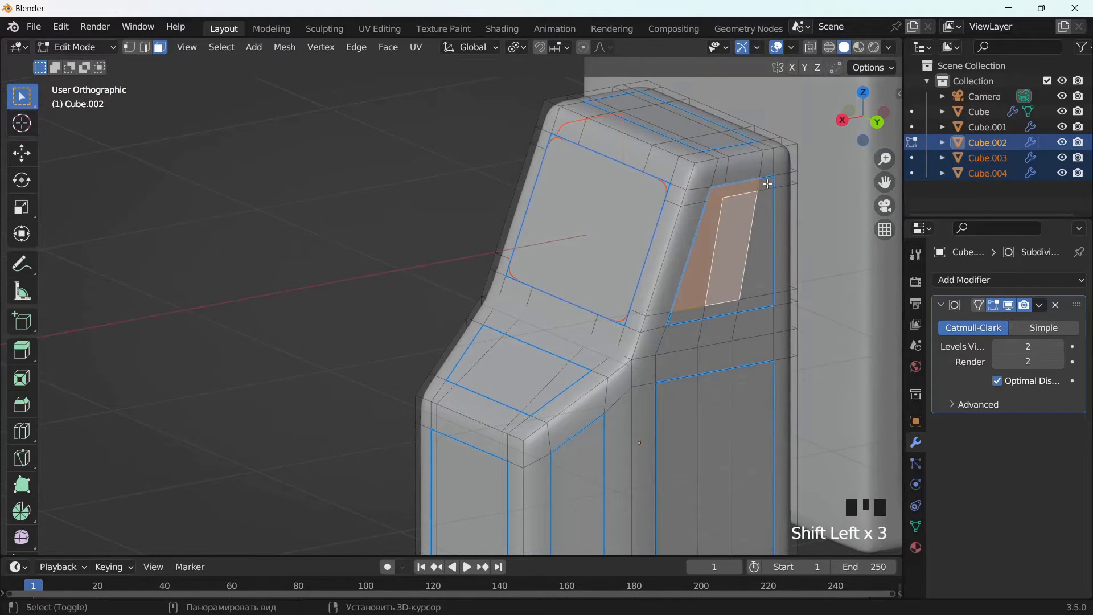
{"action": "left_click", "coordinate": [765, 184], "text": "shift"}
{"action": "left_click", "coordinate": [761, 234], "text": "shift"}
{"action": "left_click", "coordinate": [755, 302], "text": "shift"}
{"action": "left_click", "coordinate": [715, 311], "text": "shift"}
{"action": "key", "text": "p"}
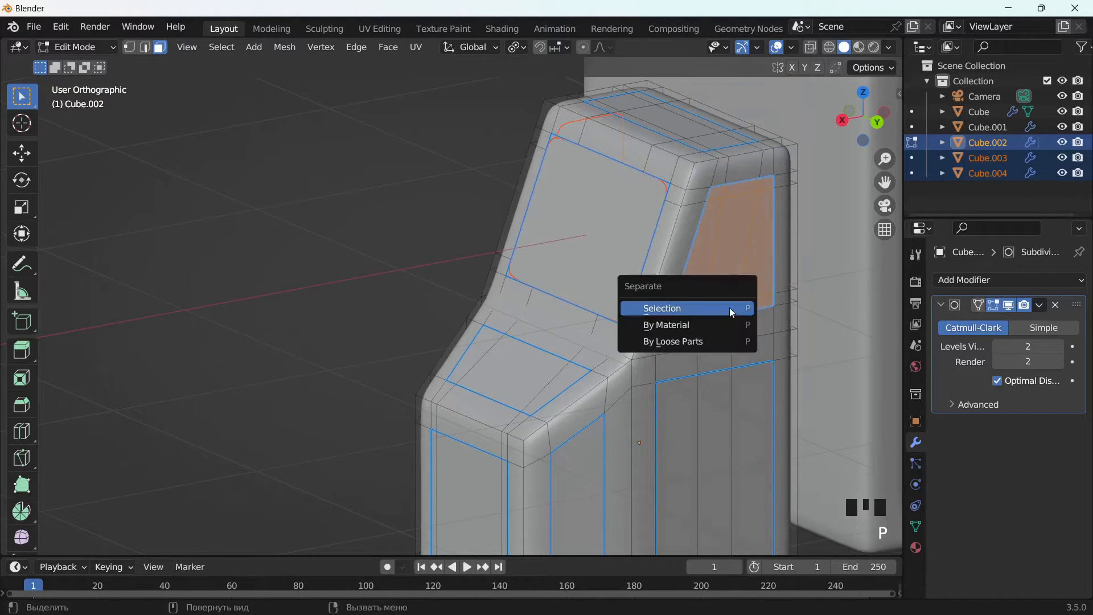
{"action": "left_click", "coordinate": [728, 307]}
{"action": "middle_click_drag", "start_coordinate": [728, 308], "coordinate": [820, 312]}
{"action": "key", "text": "Tab"}
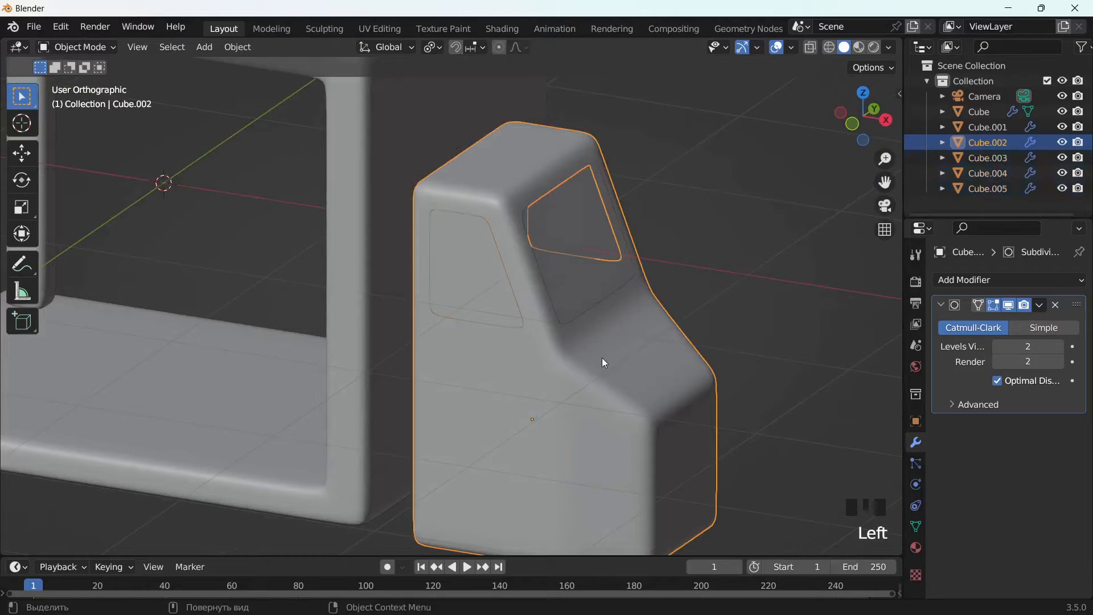
Add a Solidify modifier to the cab, place it above the Subdivision modifier and set its thickness to 0.08 m.
{"action": "left_click", "coordinate": [988, 279]}
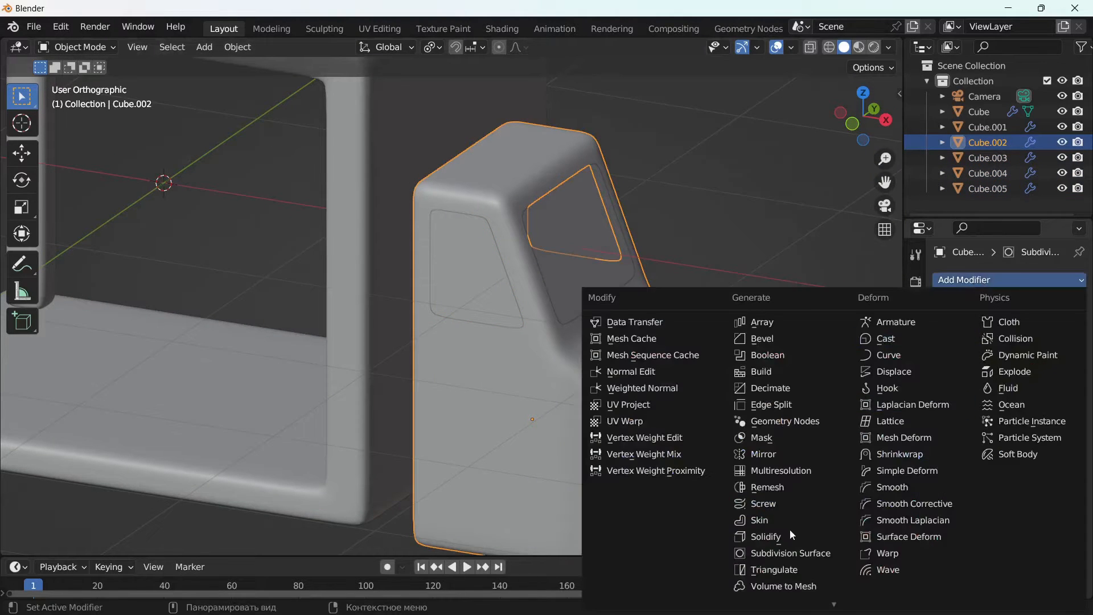
{"action": "left_click", "coordinate": [789, 529]}
{"action": "left_click_drag", "start_coordinate": [1080, 428], "coordinate": [1077, 306]}
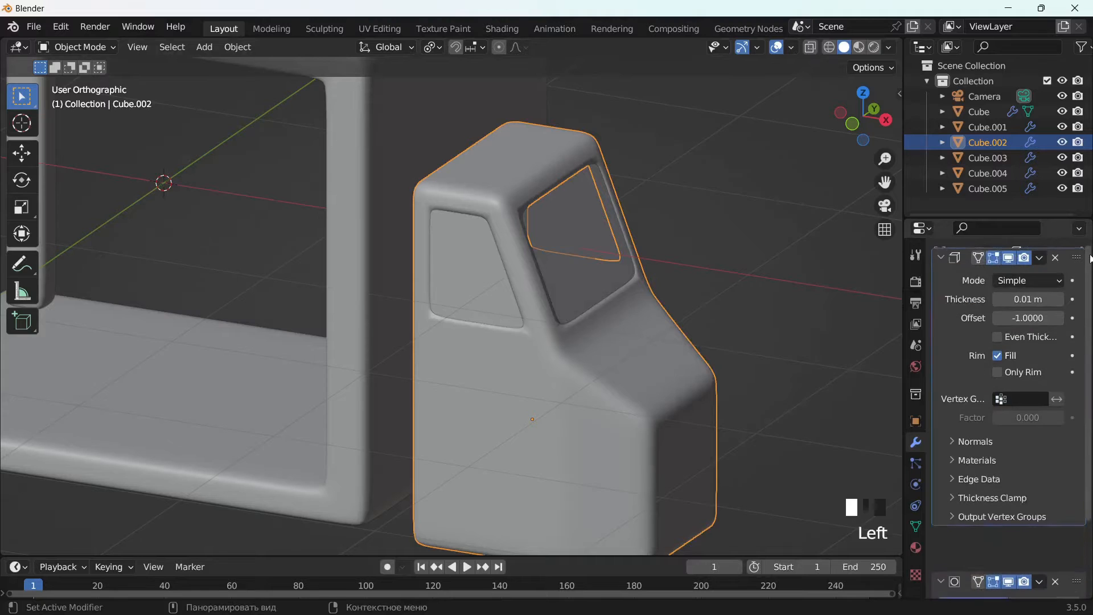
{"action": "left_click_drag", "start_coordinate": [1028, 346], "coordinate": [1059, 346]}
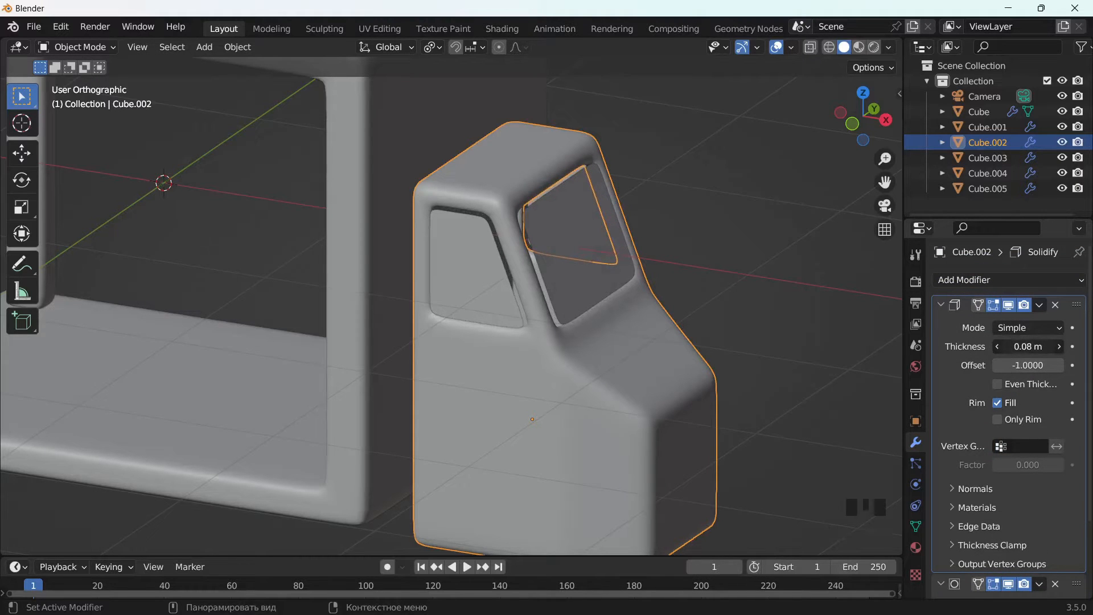
Set the near side window's origin to its geometry and scale the window up to about 1.04.
{"action": "left_click", "coordinate": [466, 255]}
{"action": "middle_click_drag", "start_coordinate": [466, 255], "coordinate": [619, 273]}
{"action": "right_click", "coordinate": [458, 261]}
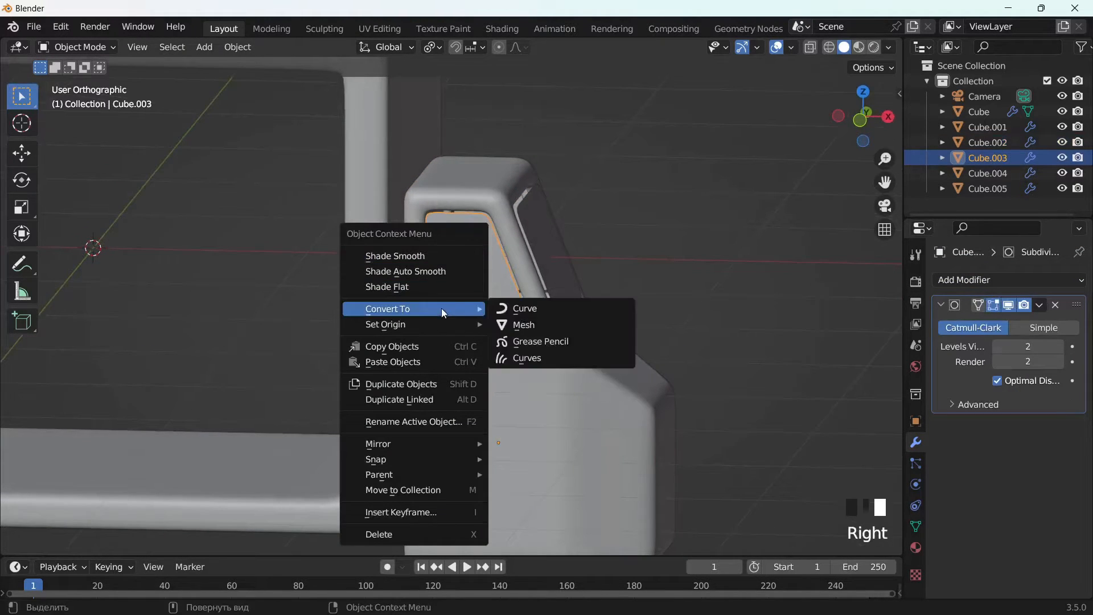
{"action": "mouse_move", "coordinate": [437, 329]}
{"action": "left_click", "coordinate": [546, 342]}
{"action": "key", "text": "s"}
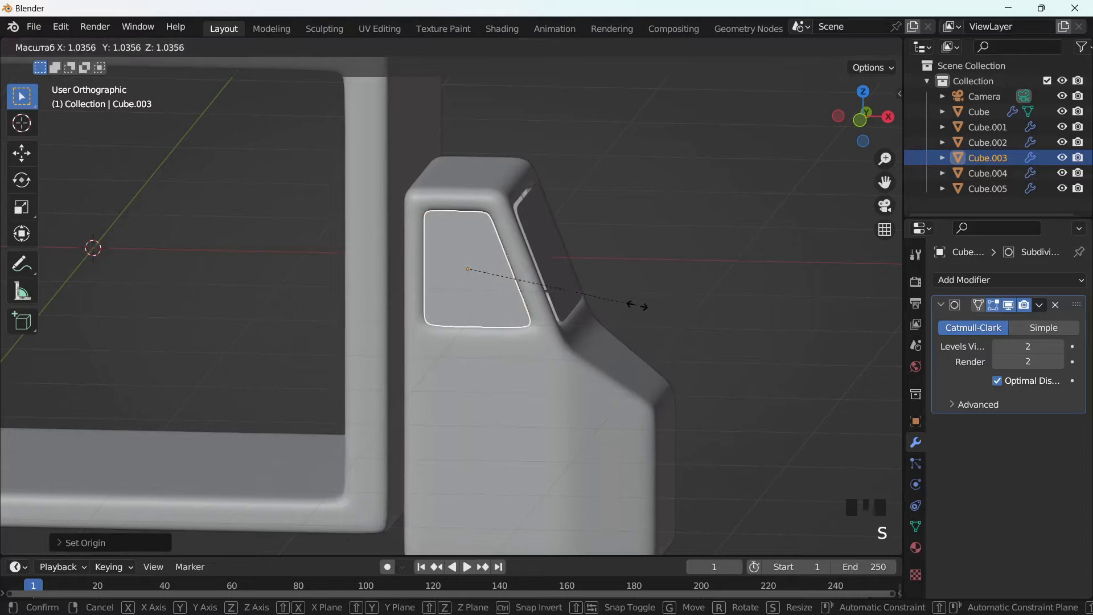
{"action": "left_click", "coordinate": [646, 313]}
Move the near side window slightly so that it sits in its opening.
{"action": "middle_click_drag", "start_coordinate": [646, 313], "coordinate": [617, 346]}
{"action": "left_click", "coordinate": [709, 284]}
{"action": "middle_click_drag", "start_coordinate": [705, 283], "coordinate": [649, 287]}
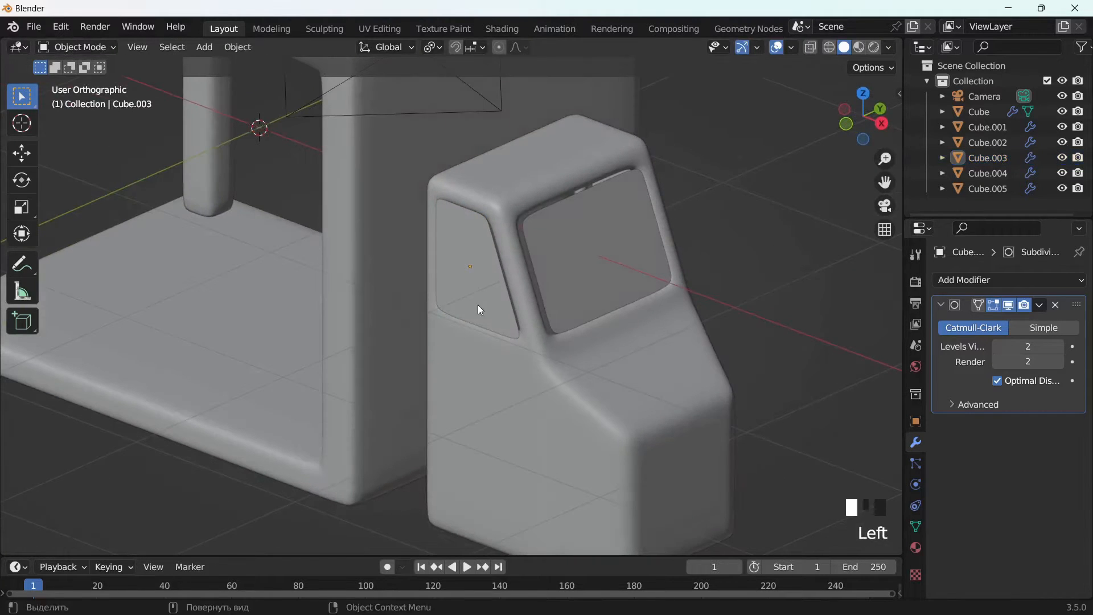
{"action": "left_click", "coordinate": [477, 307]}
{"action": "key", "text": "g"}
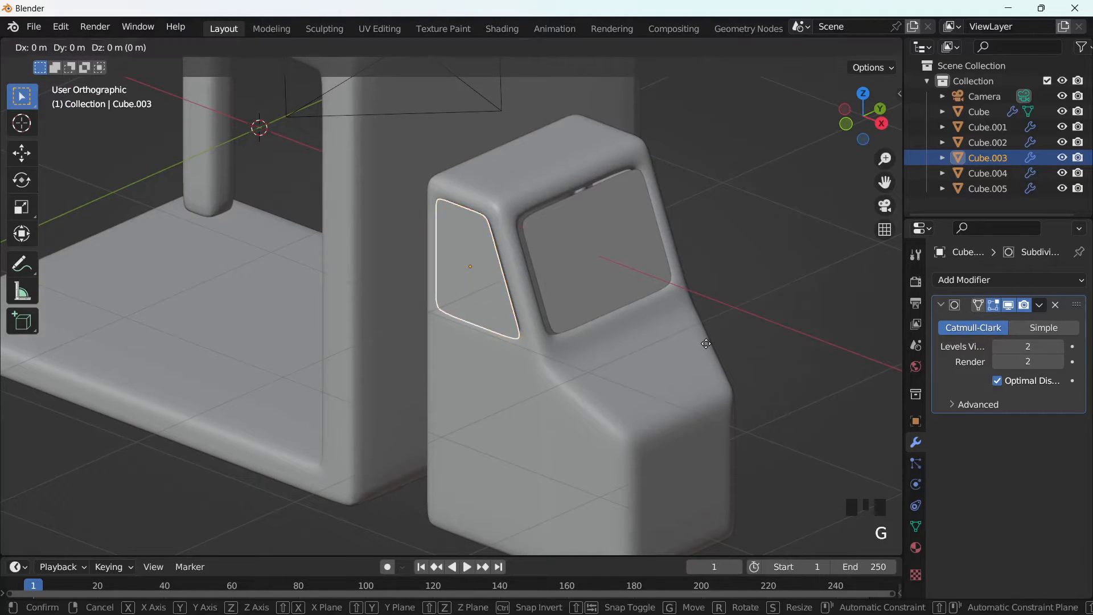
{"action": "left_click", "coordinate": [712, 344]}
{"action": "middle_click_drag", "start_coordinate": [712, 344], "coordinate": [708, 313]}
Set the origins of the windshield and the far side window to their geometry.
{"action": "left_click", "coordinate": [666, 284]}
{"action": "middle_click_drag", "start_coordinate": [648, 261], "coordinate": [708, 271]}
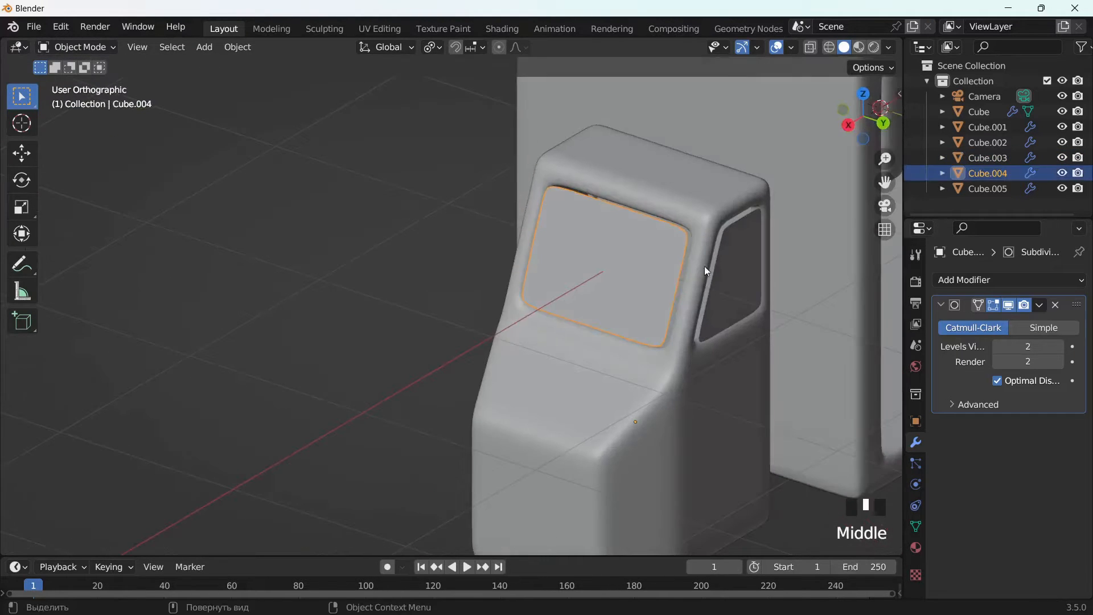
{"action": "left_click", "coordinate": [707, 271], "text": "shift"}
{"action": "right_click", "coordinate": [595, 265]}
{"action": "mouse_move", "coordinate": [593, 262]}
{"action": "left_click", "coordinate": [674, 281]}
Scale the windshield up slightly and move it a little backward along the X axis into its frame.
{"action": "left_click", "coordinate": [647, 295]}
{"action": "middle_click_drag", "start_coordinate": [644, 298], "coordinate": [889, 467]}
{"action": "key", "text": "s"}
{"action": "left_click", "coordinate": [727, 364]}
{"action": "key", "text": "g"}
{"action": "key", "text": "z"}
{"action": "right_click", "coordinate": [785, 338]}
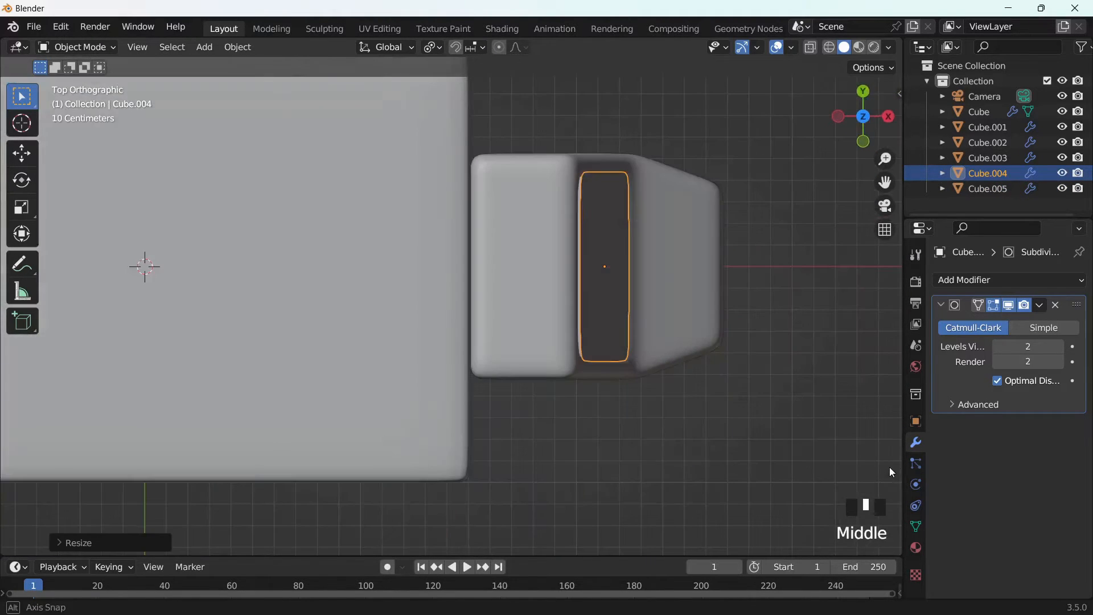
{"action": "scroll", "coordinate": [754, 343], "scroll_direction": "up", "scroll_amount": 2}
{"action": "key", "text": "g"}
{"action": "key", "text": "x"}
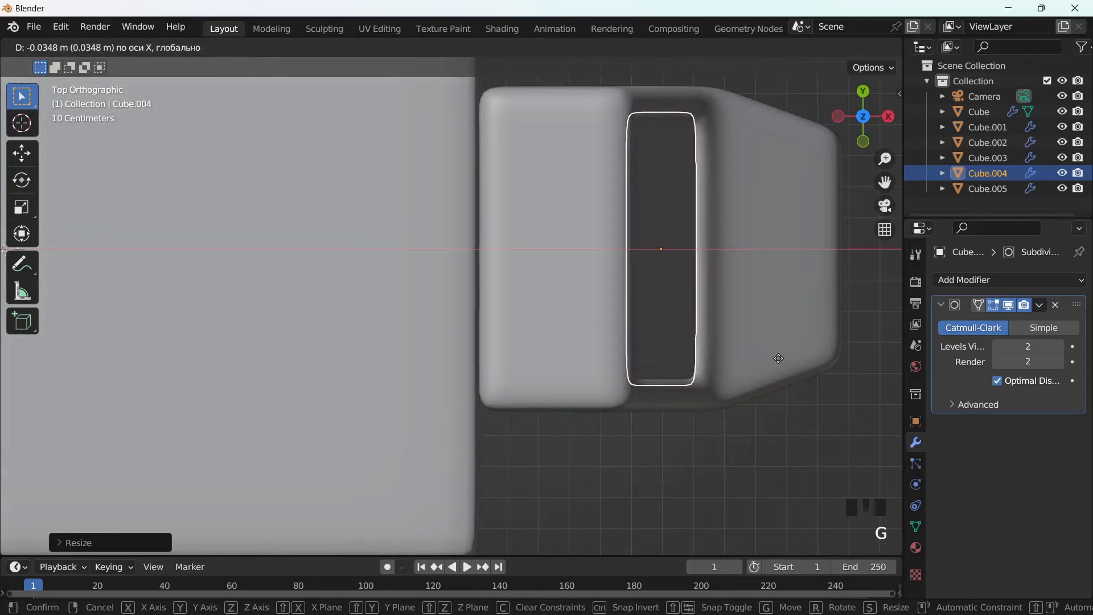
{"action": "left_click", "coordinate": [759, 367]}
{"action": "scroll", "coordinate": [758, 367], "scroll_direction": "down", "scroll_amount": 1}
{"action": "middle_click_drag", "start_coordinate": [761, 372], "coordinate": [655, 234]}
Scale the far side window up slightly and shift it a little along the X axis to fill its opening.
{"action": "left_click", "coordinate": [789, 251]}
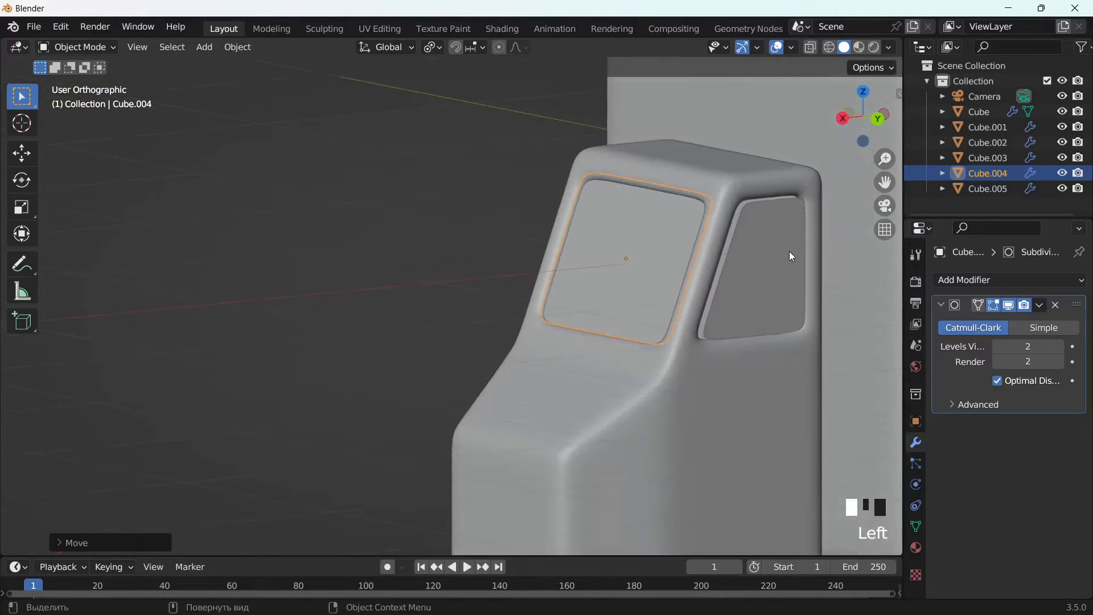
{"action": "key", "text": "s"}
{"action": "left_click", "coordinate": [823, 357]}
{"action": "key", "text": "g"}
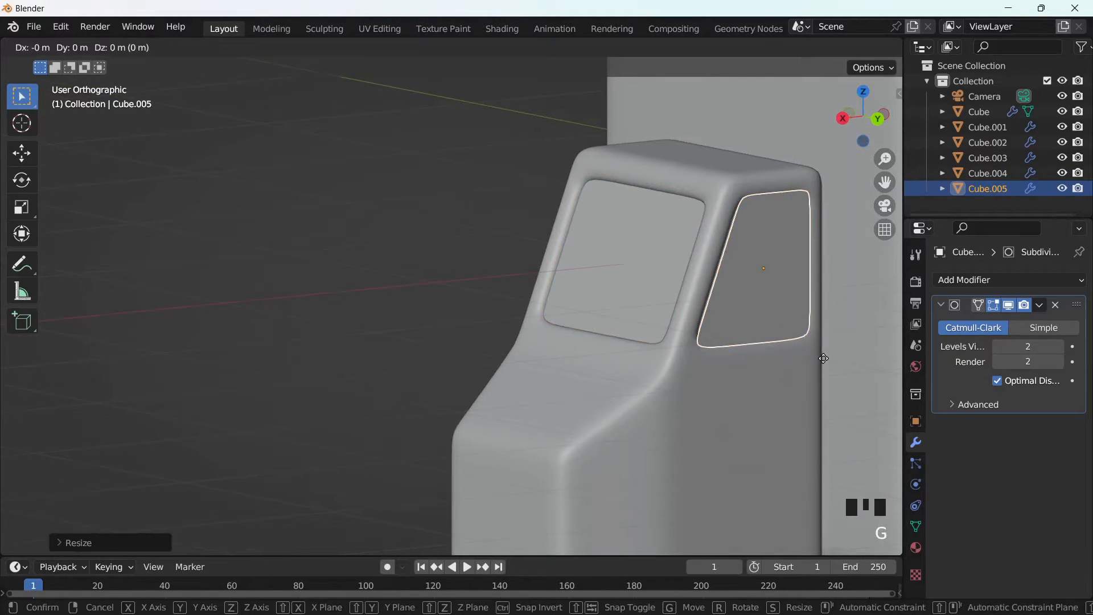
{"action": "key", "text": "x"}
{"action": "left_click", "coordinate": [817, 356]}
{"action": "middle_click_drag", "start_coordinate": [817, 357], "coordinate": [683, 317]}
{"action": "left_click_drag", "start_coordinate": [885, 182], "coordinate": [907, 87]}
{"action": "scroll", "coordinate": [693, 325], "scroll_direction": "down", "scroll_amount": 1}
Select the cab's lower side faces beneath the near side window as a door panel in the cab mesh.
{"action": "left_click", "coordinate": [644, 354]}
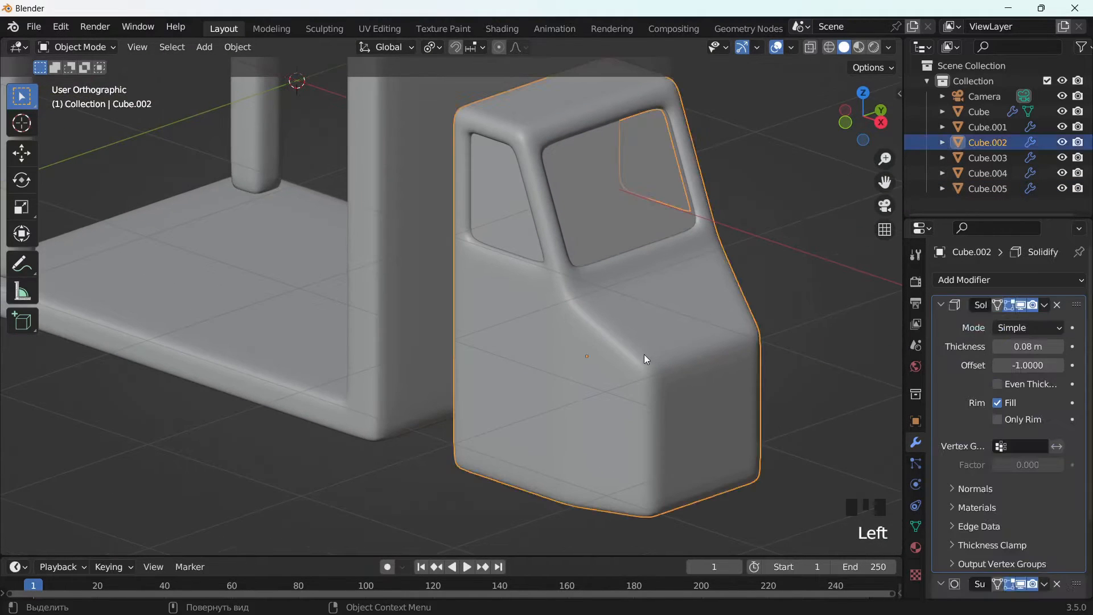
{"action": "key", "text": "Tab"}
{"action": "left_click", "coordinate": [481, 285]}
{"action": "left_click", "coordinate": [509, 296], "text": "shift"}
{"action": "left_click", "coordinate": [510, 296], "text": "shift"}
{"action": "left_click", "coordinate": [509, 296], "text": "shift"}
{"action": "left_click", "coordinate": [509, 296], "text": "shift"}
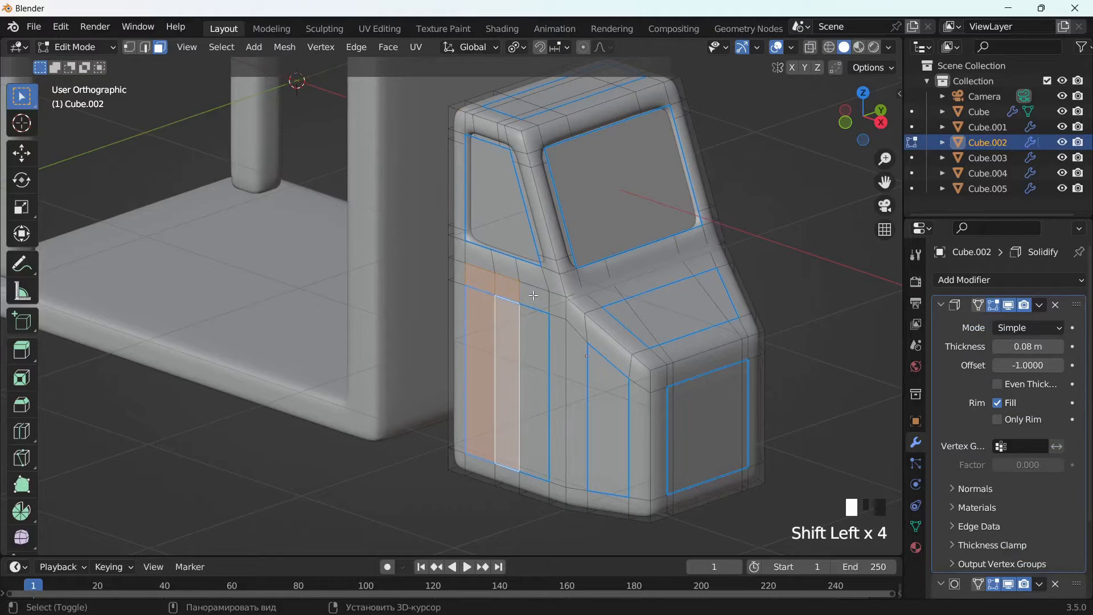
{"action": "left_click", "coordinate": [528, 354], "text": "shift"}
{"action": "left_click", "coordinate": [532, 297], "text": "shift"}
Add the matching door faces on the opposite side and extrude both door panels outward along their normals by about 0.05 m.
{"action": "middle_click_drag", "start_coordinate": [728, 310], "coordinate": [571, 312]}
{"action": "left_click", "coordinate": [566, 317], "text": "shift"}
{"action": "left_click", "coordinate": [565, 354], "text": "shift"}
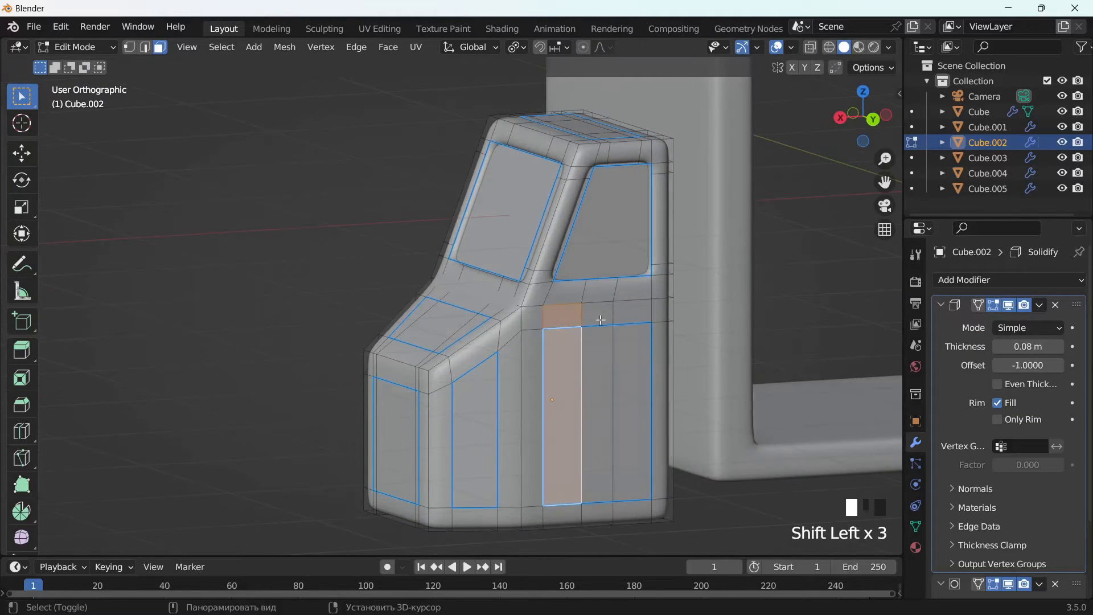
{"action": "left_click", "coordinate": [601, 320], "text": "shift"}
{"action": "left_click", "coordinate": [625, 313], "text": "shift"}
{"action": "left_click", "coordinate": [628, 354], "text": "shift"}
{"action": "left_click", "coordinate": [597, 360], "text": "shift"}
{"action": "middle_click_drag", "start_coordinate": [570, 362], "coordinate": [664, 346]}
{"action": "right_click", "coordinate": [664, 347]}
{"action": "left_click", "coordinate": [669, 356]}
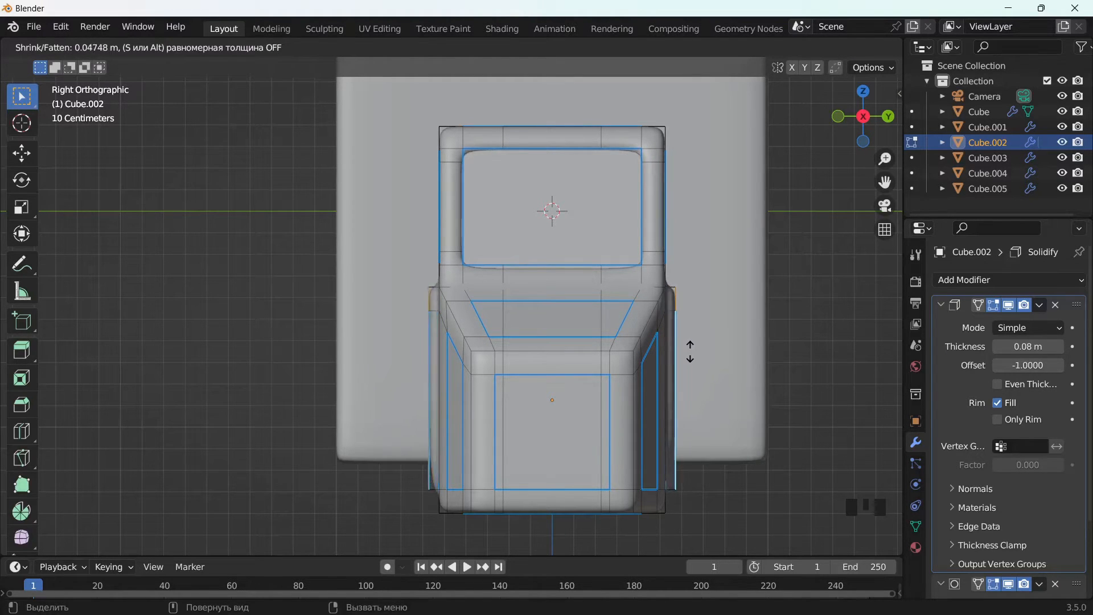
{"action": "left_click", "coordinate": [690, 360]}
{"action": "middle_click_drag", "start_coordinate": [690, 360], "coordinate": [731, 397]}
{"action": "key", "text": "Tab"}
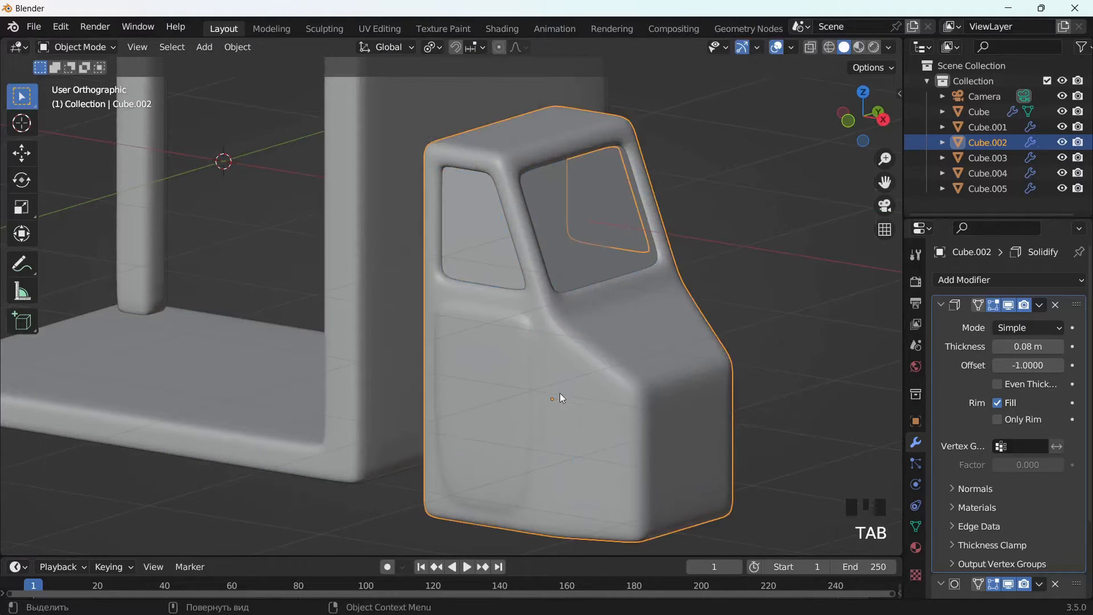
Add a horizontal loop cut around the cab and slide it down close to the bottom of the door panels.
{"action": "key", "text": "Tab"}
{"action": "key", "text": "ctrl+r"}
{"action": "left_click", "coordinate": [527, 427]}
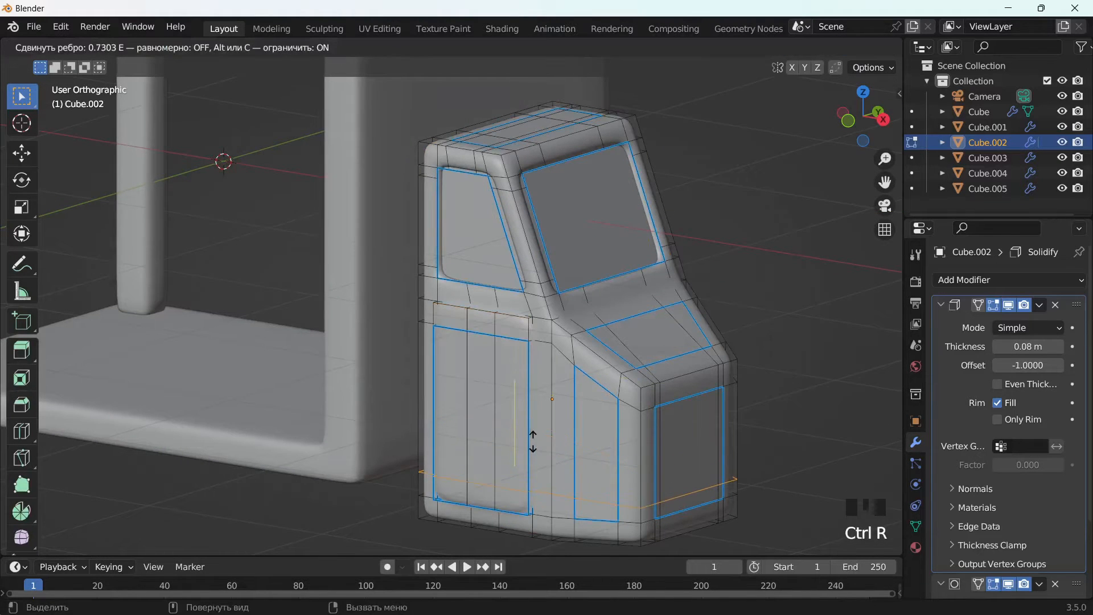
{"action": "left_click", "coordinate": [535, 444]}
{"action": "key", "text": "Tab"}
{"action": "middle_click_drag", "start_coordinate": [664, 425], "coordinate": [624, 397]}
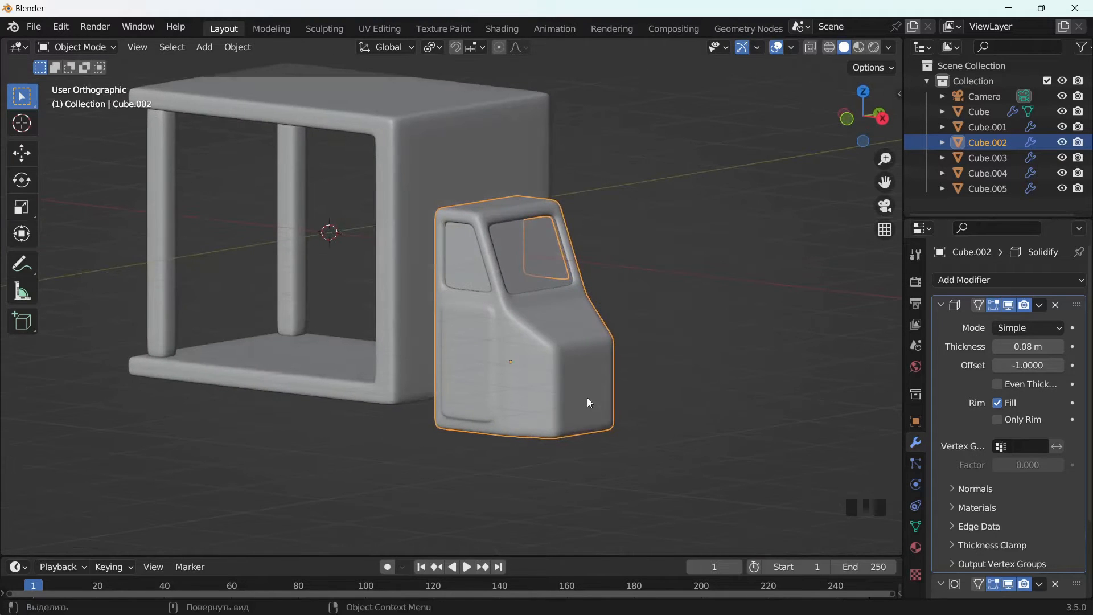
Add a horizontal loop cut around the cab at about mid-height of the front panel.
{"action": "key", "text": "Tab"}
{"action": "scroll", "coordinate": [592, 401], "scroll_direction": "up", "scroll_amount": 1}
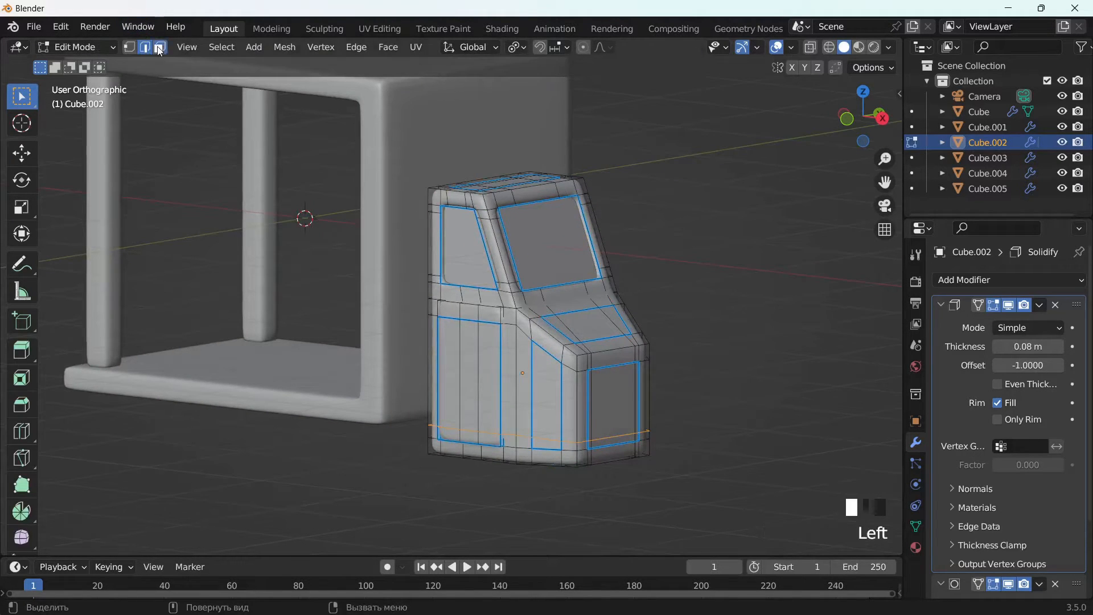
{"action": "left_click", "coordinate": [618, 398]}
{"action": "scroll", "coordinate": [637, 364], "scroll_direction": "up", "scroll_amount": 3}
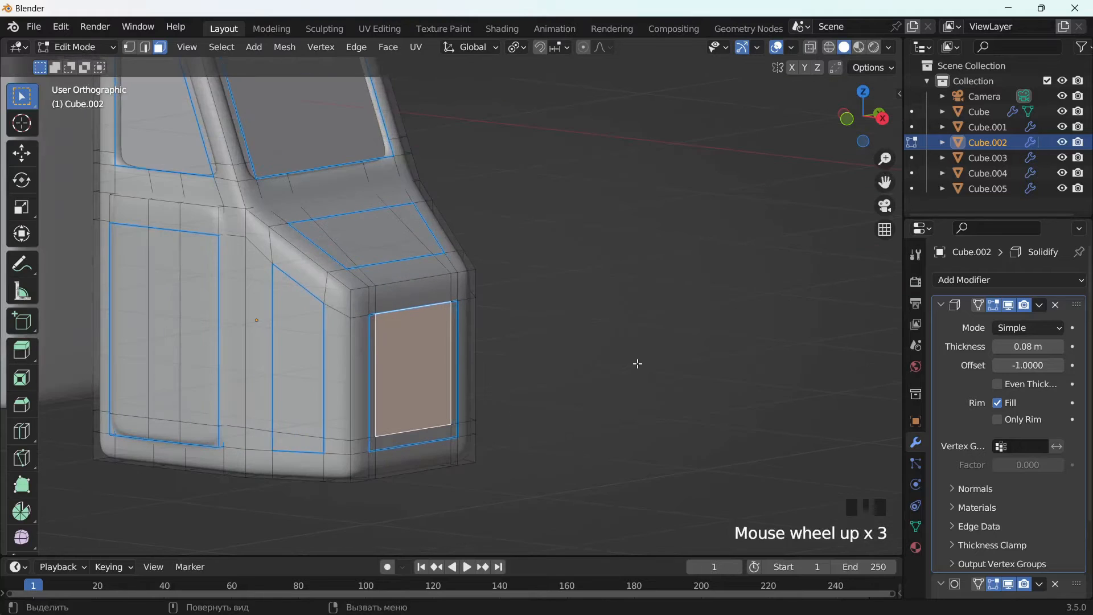
{"action": "key", "text": "ctrl+r"}
{"action": "left_click", "coordinate": [437, 367]}
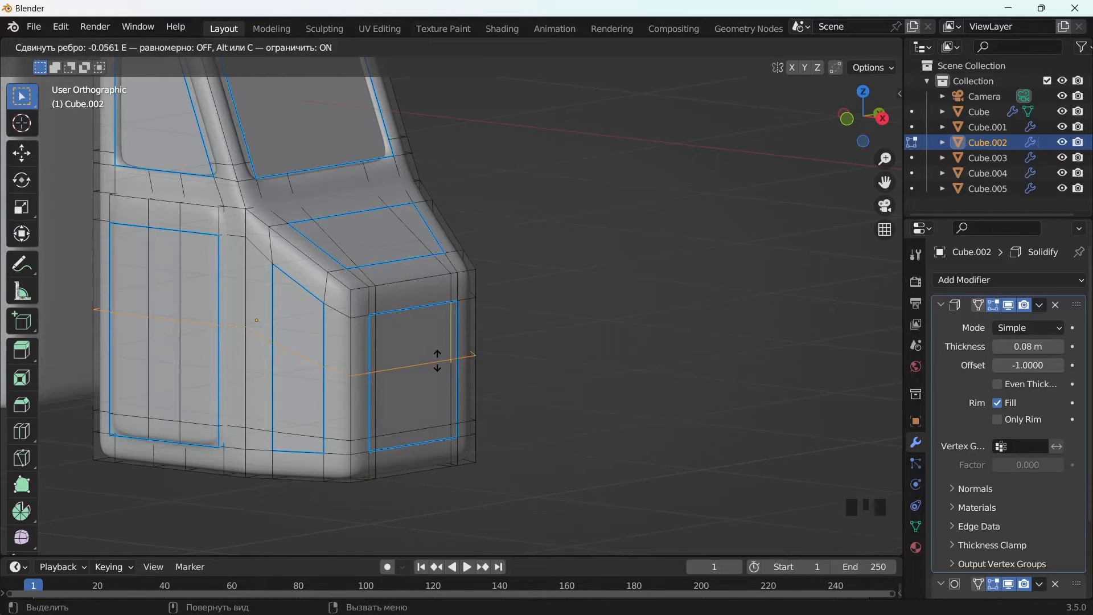
{"action": "left_click", "coordinate": [437, 361]}
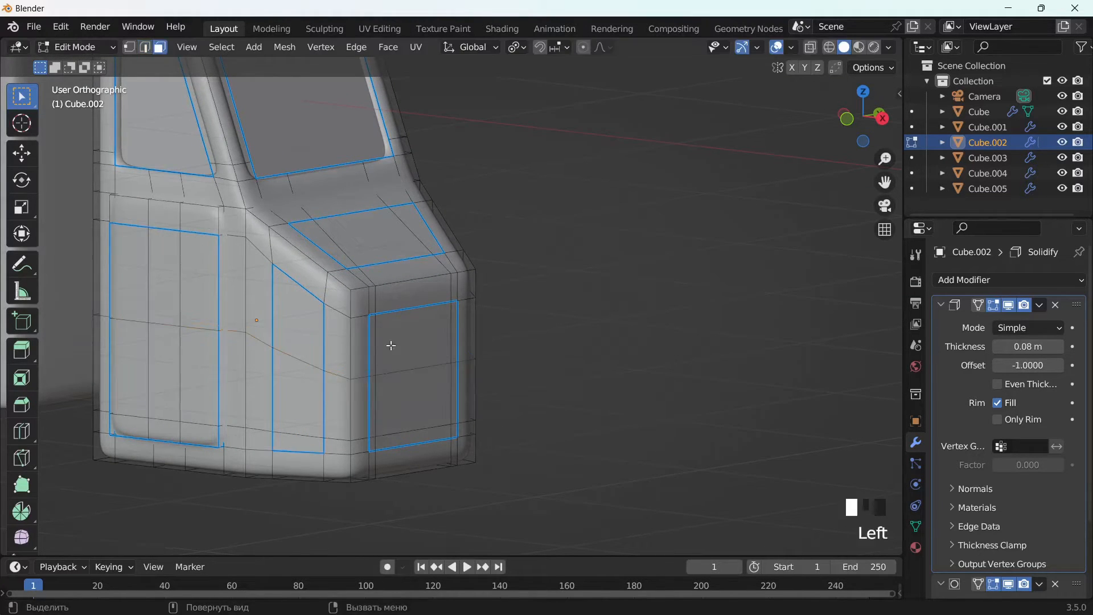
Add a vertical loop cut down the middle of the cab's front and bevel it about 0.165 m wide.
{"action": "left_click", "coordinate": [427, 397]}
{"action": "middle_click_drag", "start_coordinate": [531, 405], "coordinate": [484, 398]}
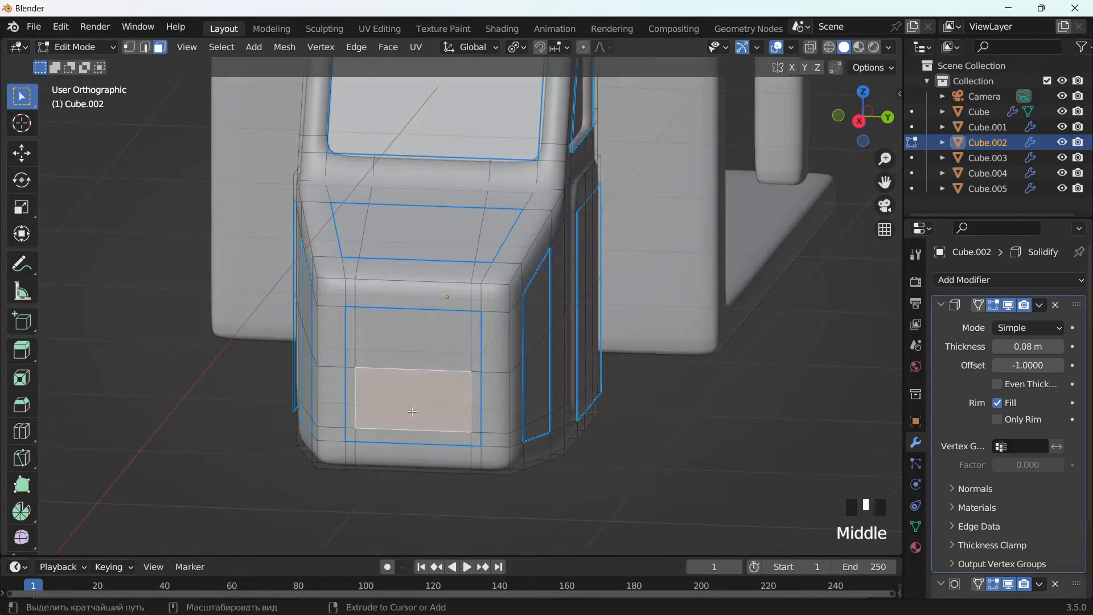
{"action": "key", "text": "ctrl+r"}
{"action": "double_click", "coordinate": [483, 399]}
{"action": "key", "text": "ctrl+b"}
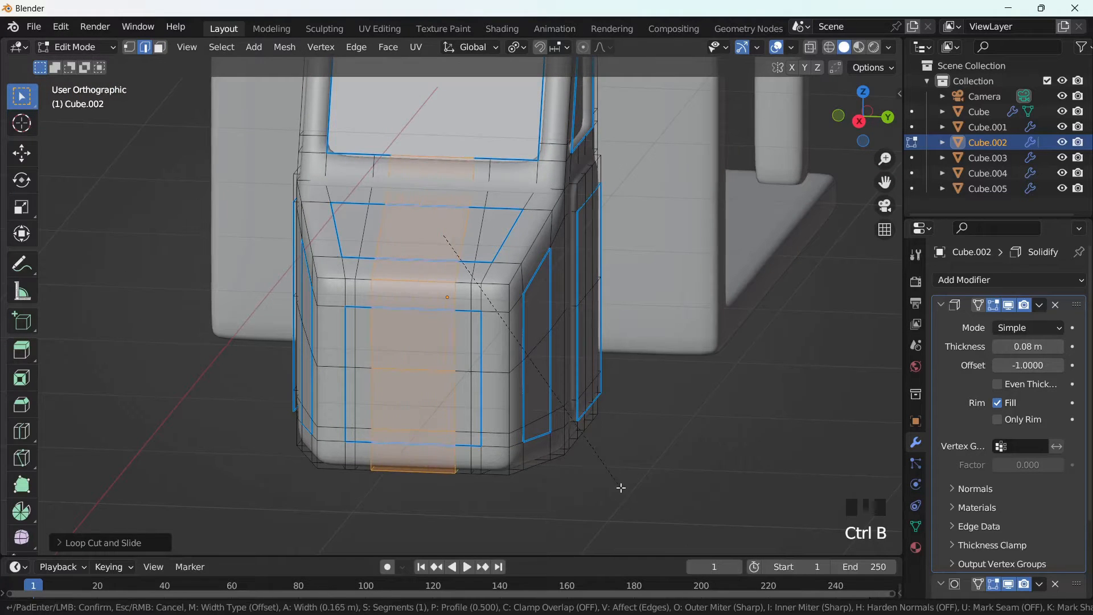
{"action": "left_click", "coordinate": [621, 491]}
{"action": "scroll", "coordinate": [405, 382], "scroll_direction": "down", "scroll_amount": 2}
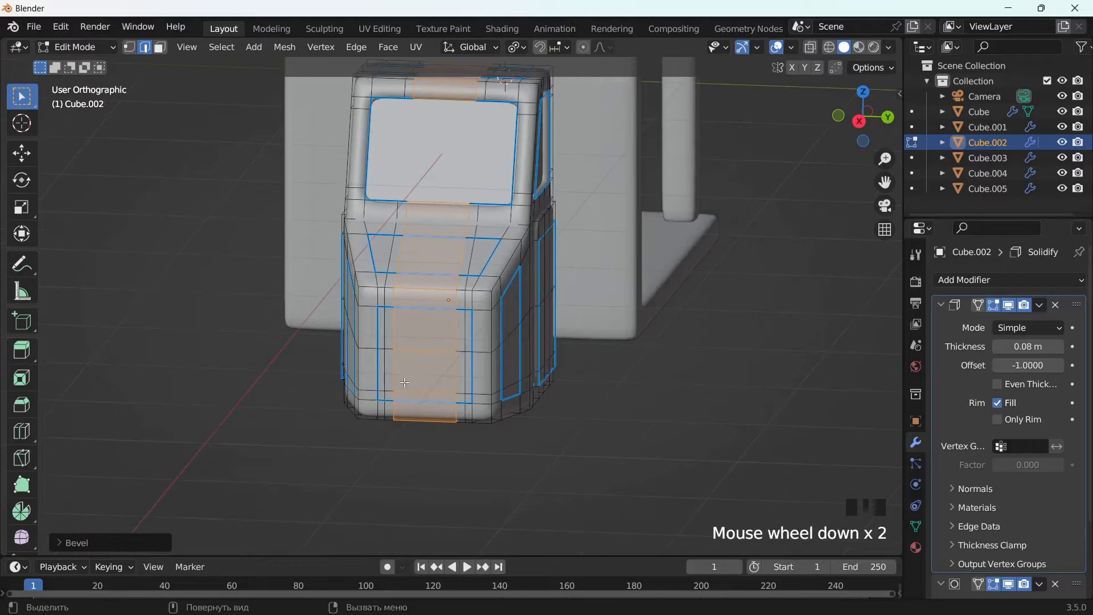
Extrude the lower centre face of the cab's front forward in two consecutive segments.
{"action": "left_click", "coordinate": [430, 391]}
{"action": "left_click", "coordinate": [160, 47]}
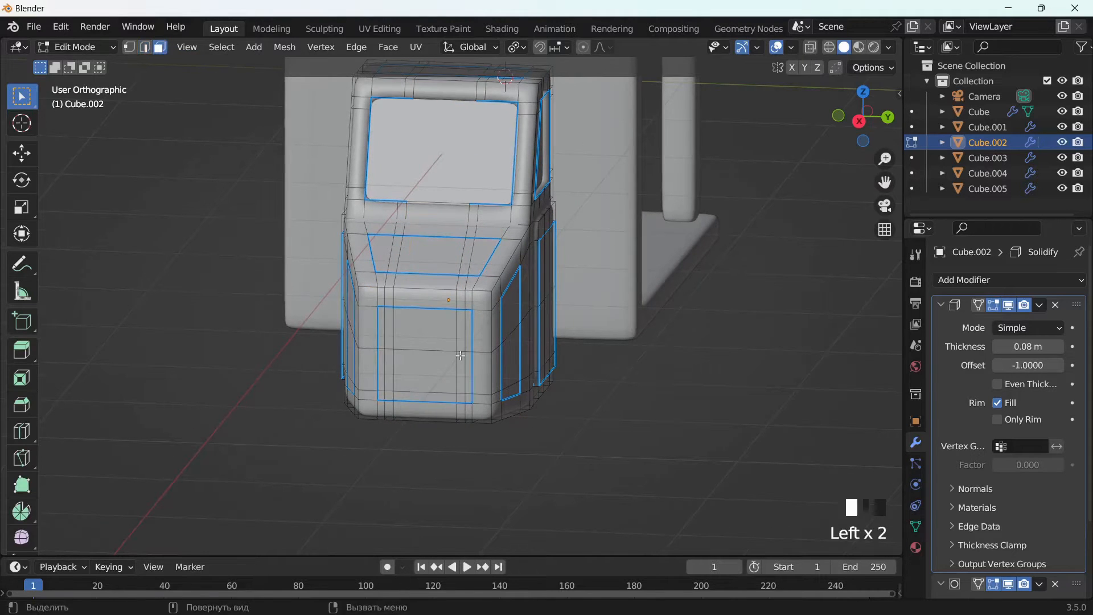
{"action": "middle_click_drag", "start_coordinate": [398, 319], "coordinate": [566, 312]}
{"action": "left_click", "coordinate": [424, 371]}
{"action": "middle_click_drag", "start_coordinate": [497, 381], "coordinate": [599, 383]}
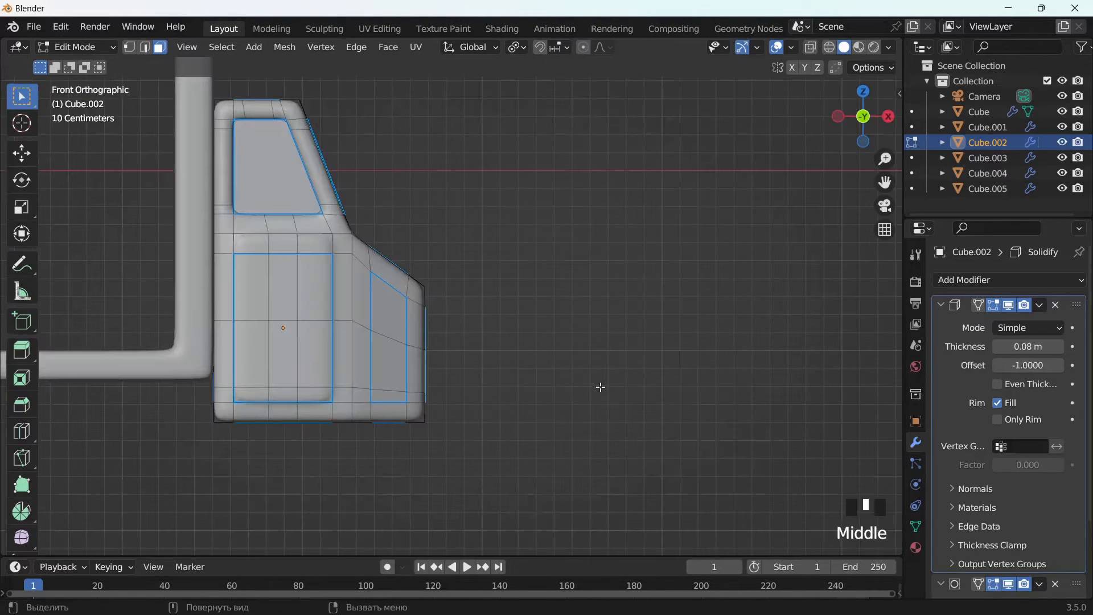
{"action": "key", "text": "e"}
{"action": "left_click", "coordinate": [672, 383]}
{"action": "key", "text": "e"}
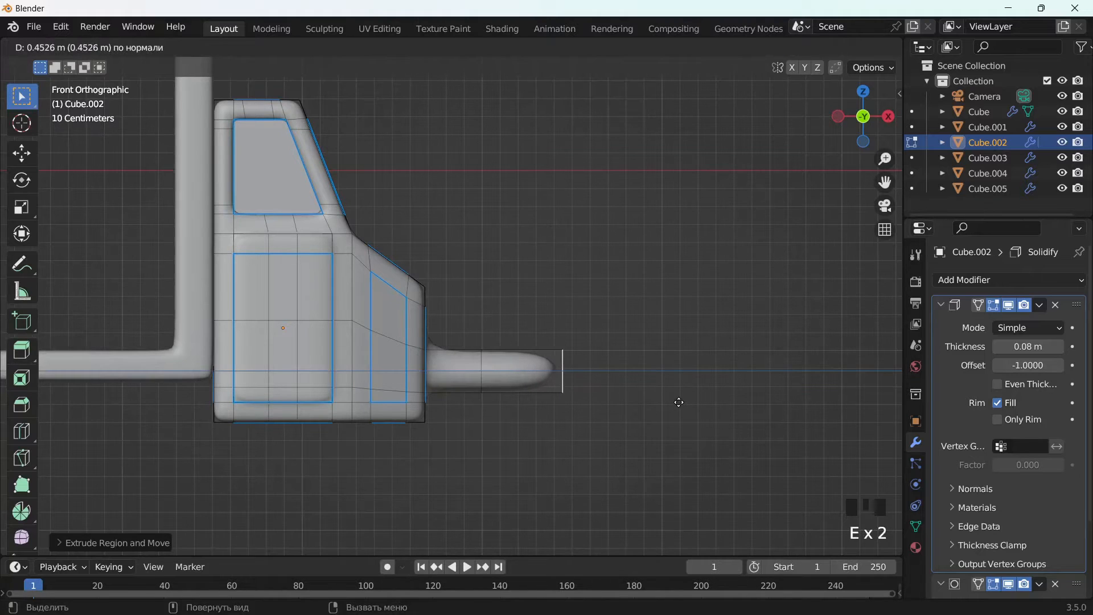
{"action": "left_click", "coordinate": [643, 400]}
Scale down the end face of the front extrusion and move it slightly downward.
{"action": "key", "text": "s"}
{"action": "left_click", "coordinate": [612, 398]}
{"action": "key", "text": "g"}
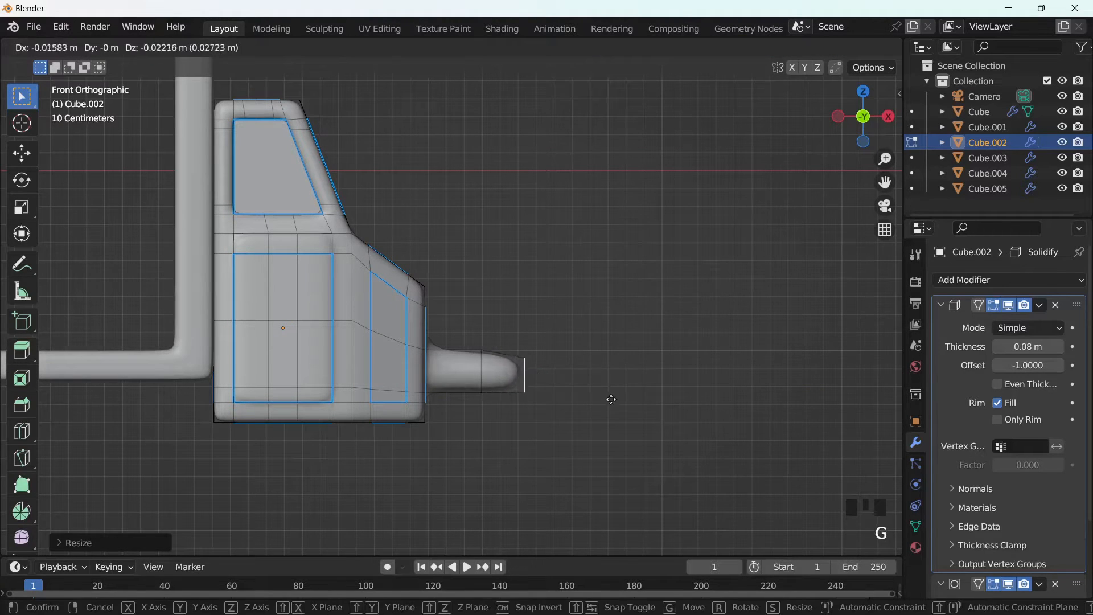
{"action": "left_click", "coordinate": [608, 405]}
Delete the two underside faces of the cab's front extrusion.
{"action": "middle_click_drag", "start_coordinate": [608, 405], "coordinate": [539, 312]}
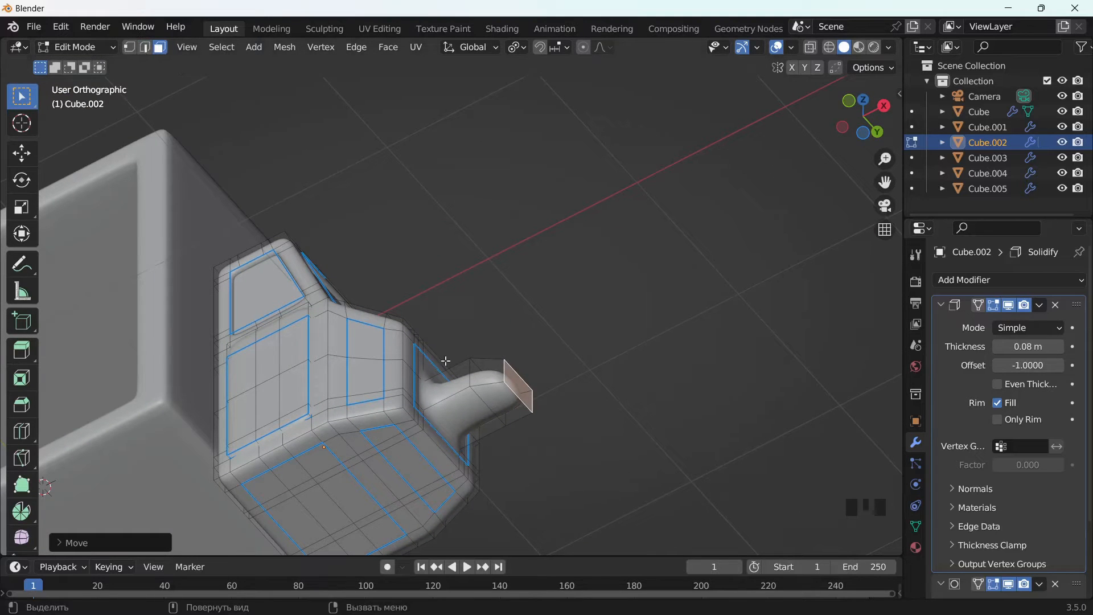
{"action": "left_click", "coordinate": [489, 396]}
{"action": "left_click", "coordinate": [465, 417], "text": "shift"}
{"action": "key", "text": "x"}
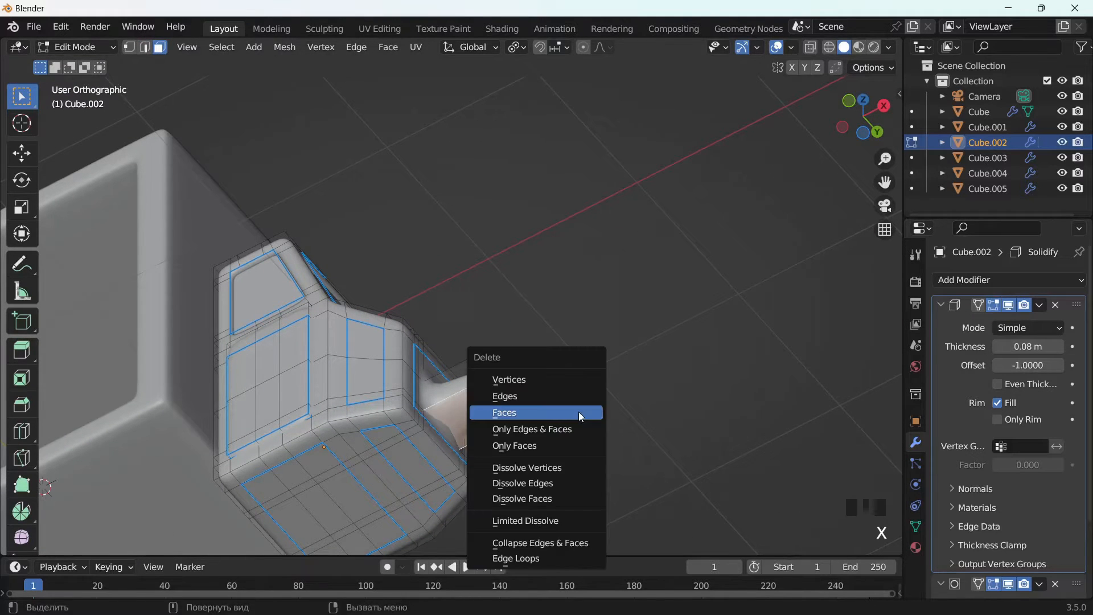
{"action": "left_click", "coordinate": [581, 417]}
{"action": "middle_click_drag", "start_coordinate": [579, 410], "coordinate": [546, 431]}
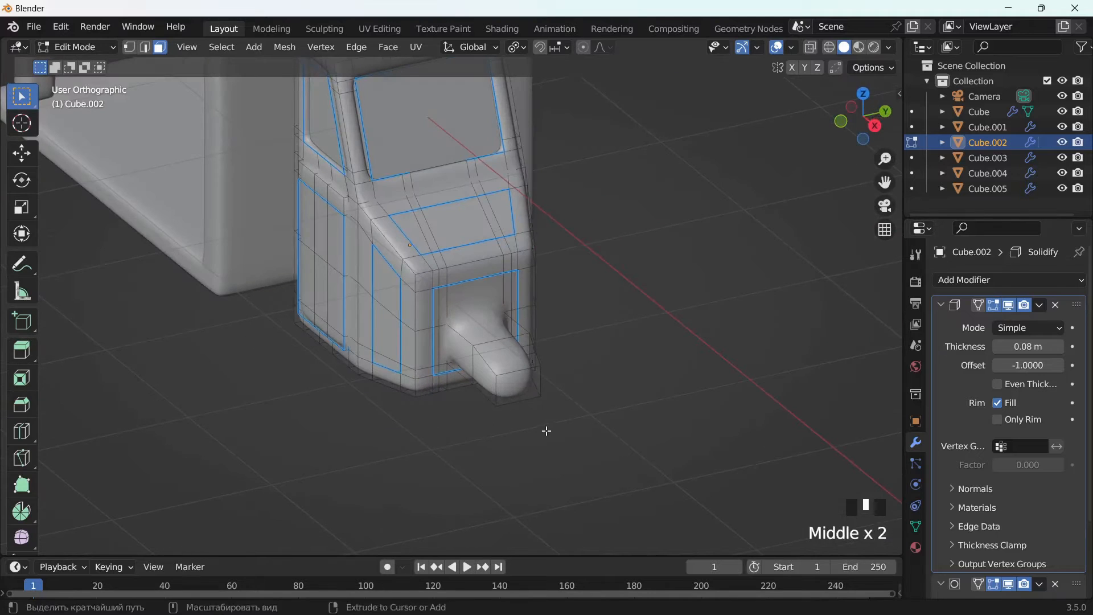
Add a lengthwise loop cut down the middle of the cab's front extrusion and leave Edit Mode.
{"action": "key", "text": "ctrl+r"}
{"action": "left_click", "coordinate": [526, 391]}
{"action": "middle_click_drag", "start_coordinate": [526, 392], "coordinate": [524, 393]}
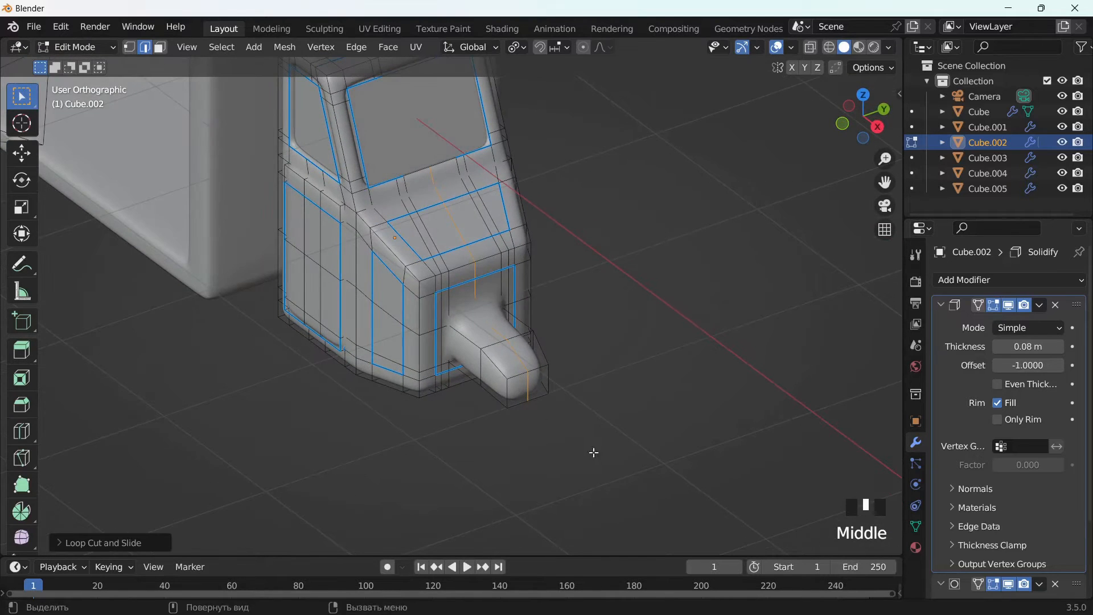
{"action": "left_click", "coordinate": [661, 410]}
{"action": "middle_click_drag", "start_coordinate": [593, 452], "coordinate": [671, 392]}
{"action": "key", "text": "Tab"}
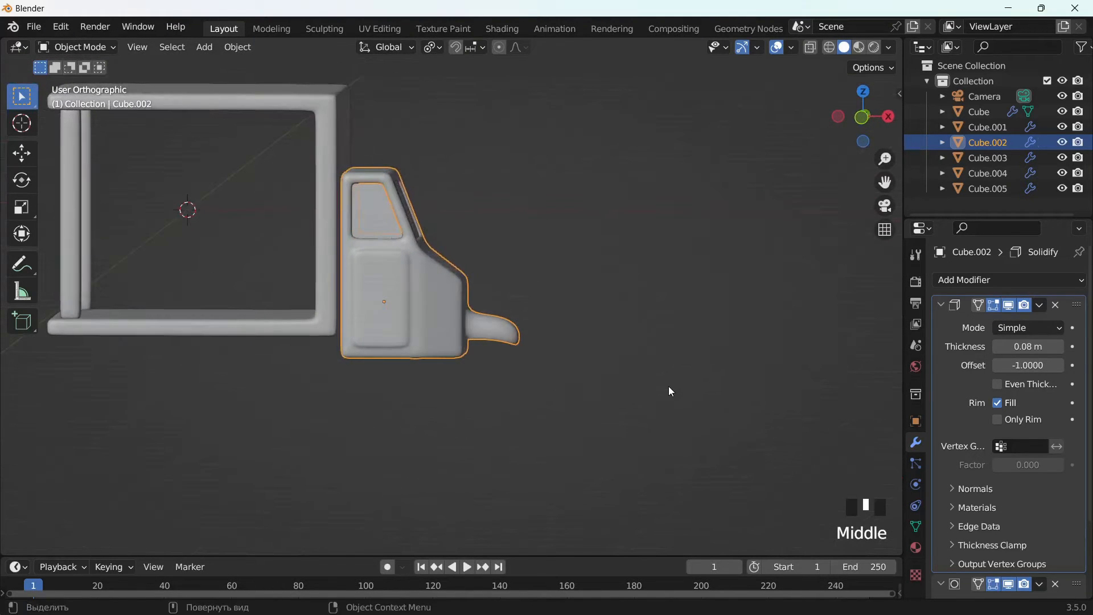
Add a torus mesh with a major radius of 0.62 m and a minor radius of 0.25 m.
{"action": "scroll", "coordinate": [654, 387], "scroll_direction": "up", "scroll_amount": 2}
{"action": "scroll", "coordinate": [617, 390], "scroll_direction": "down", "scroll_amount": 1}
{"action": "key", "text": "shift+a"}
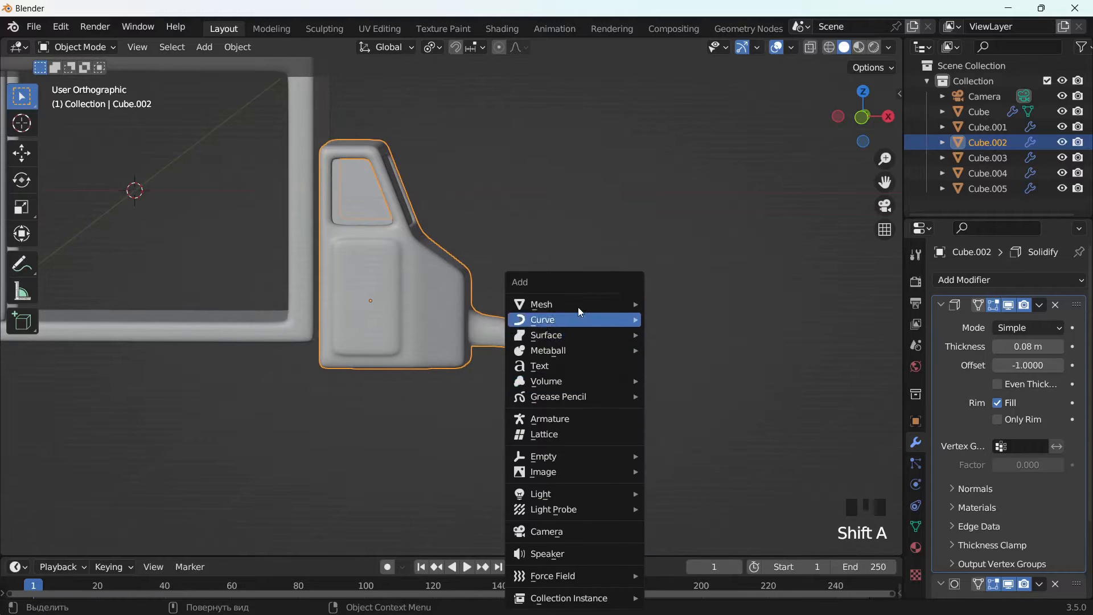
{"action": "mouse_move", "coordinate": [569, 305]}
{"action": "left_click", "coordinate": [695, 411]}
{"action": "scroll", "coordinate": [600, 373], "scroll_direction": "down", "scroll_amount": 2}
{"action": "middle_click_drag", "start_coordinate": [600, 372], "coordinate": [394, 414]}
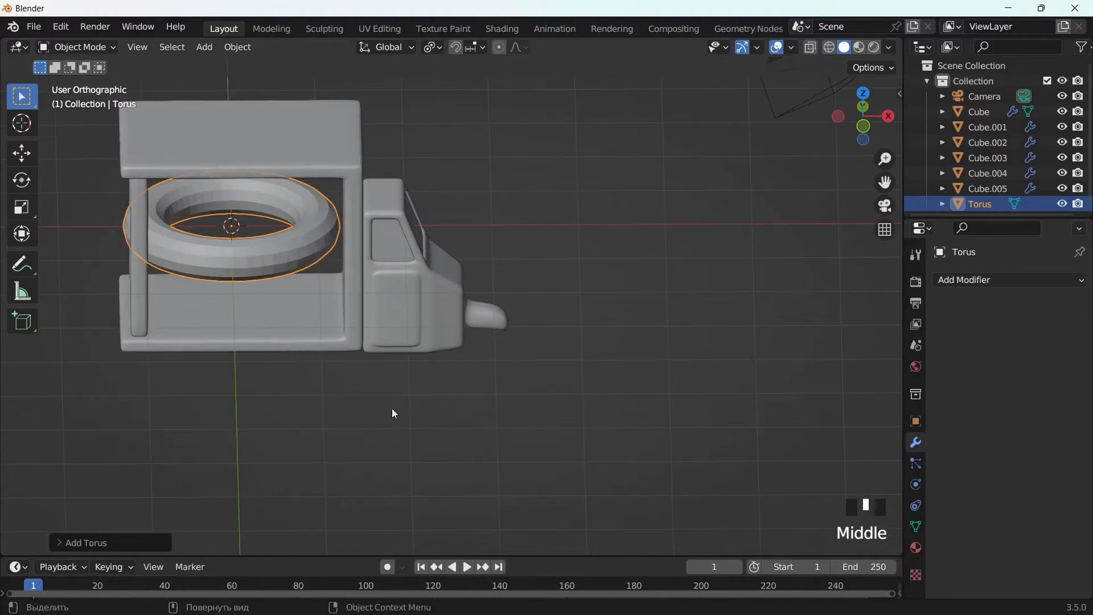
{"action": "left_click", "coordinate": [60, 543]}
{"action": "left_click_drag", "start_coordinate": [206, 390], "coordinate": [185, 390]}
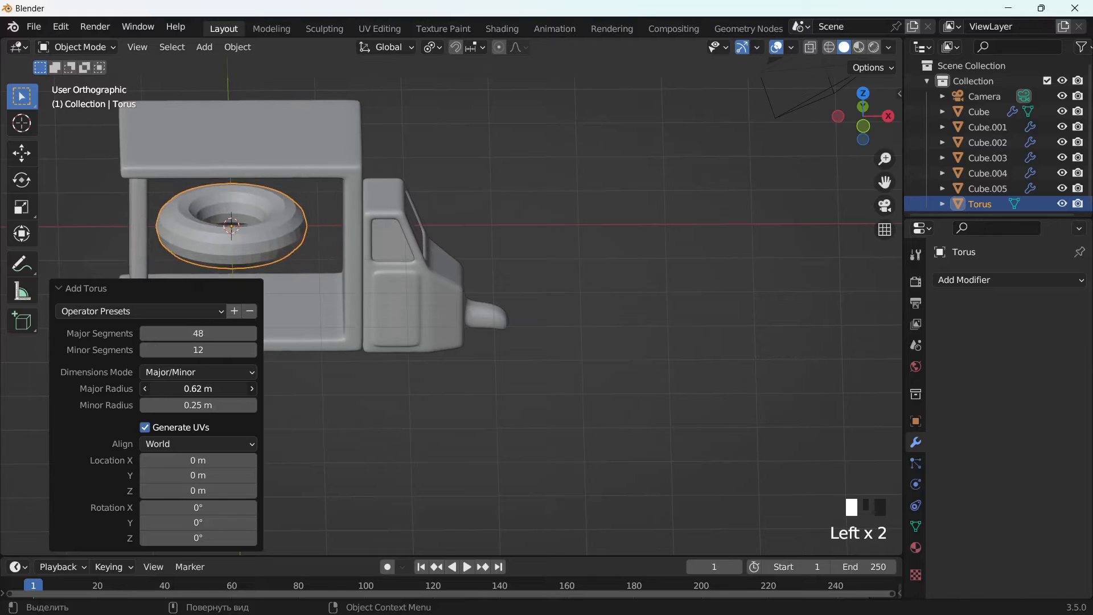
{"action": "left_click", "coordinate": [73, 292]}
Rotate the torus by 90° so it stands upright like a wheel facing the vehicle's side.
{"action": "middle_click_drag", "start_coordinate": [412, 353], "coordinate": [446, 311]}
{"action": "type", "text": "r90"}
{"action": "key", "text": "Return"}
{"action": "type", "text": "r90"}
{"action": "key", "text": "Return"}
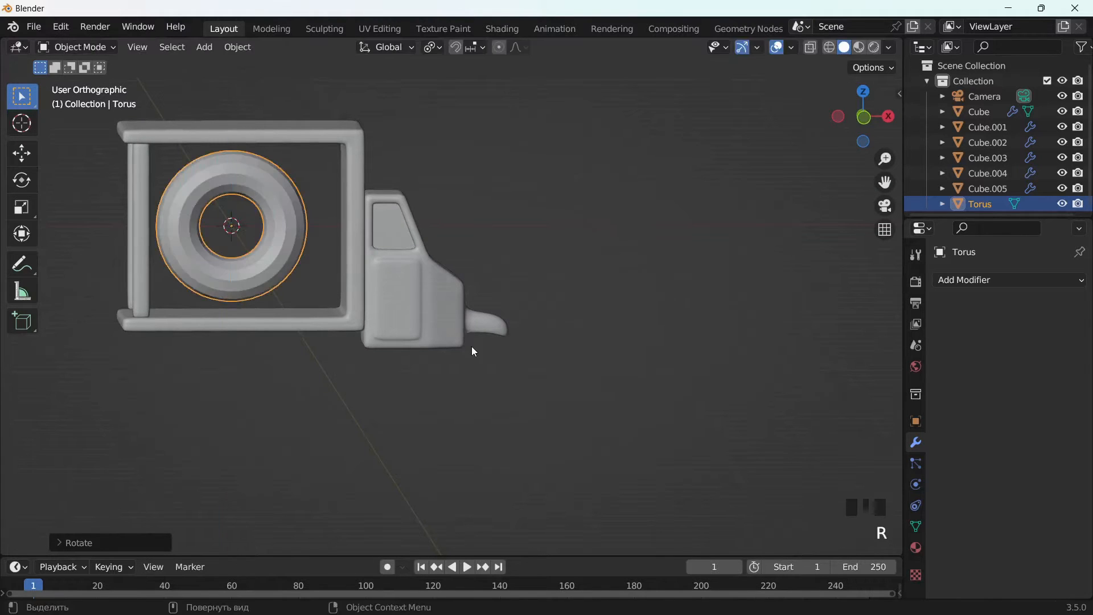
Scale the torus down to wheel size and move it below the cab's front extrusion.
{"action": "middle_click_drag", "start_coordinate": [471, 346], "coordinate": [449, 338], "text": "alt"}
{"action": "key", "text": "s"}
{"action": "left_click", "coordinate": [369, 284]}
{"action": "key", "text": "g"}
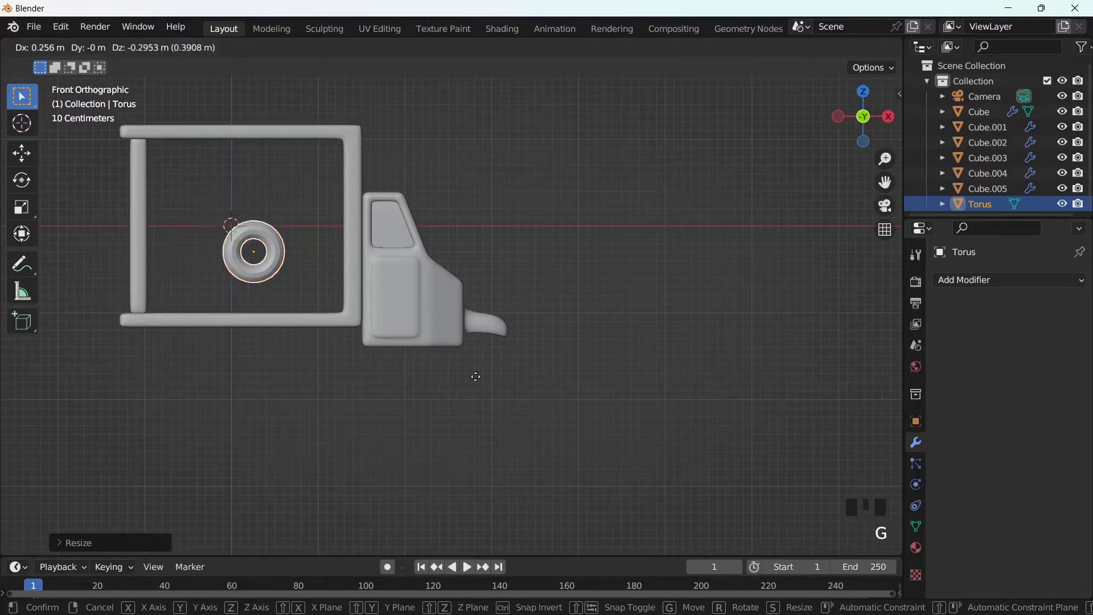
{"action": "left_click", "coordinate": [610, 404]}
Shrink the wheel torus further and adjust its position to fit under the front fender.
{"action": "scroll", "coordinate": [623, 426], "scroll_direction": "up", "scroll_amount": 8}
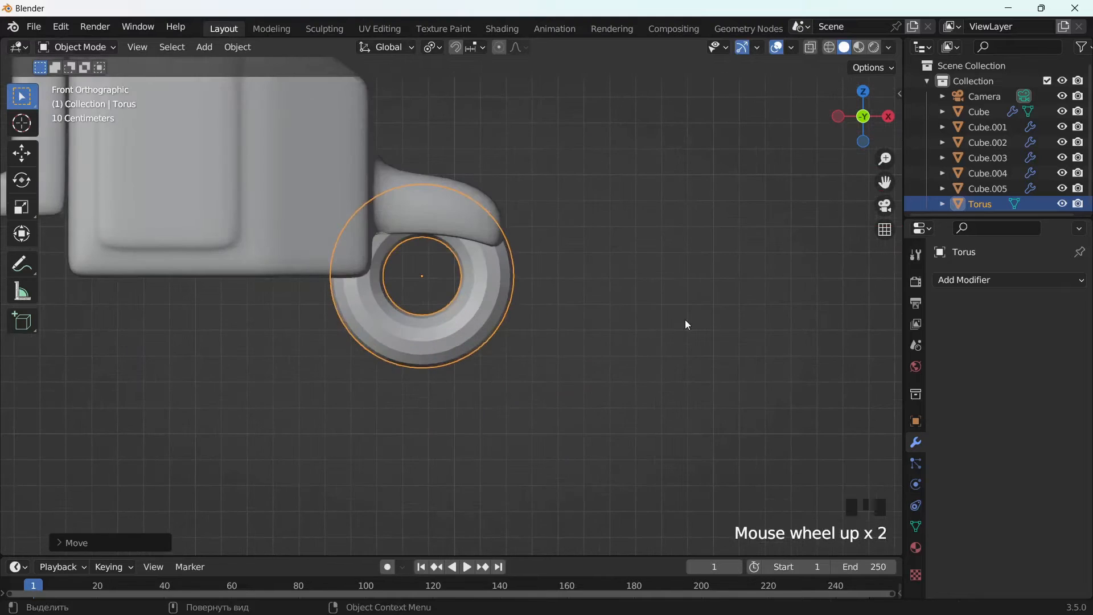
{"action": "key", "text": "s"}
{"action": "left_click", "coordinate": [637, 339]}
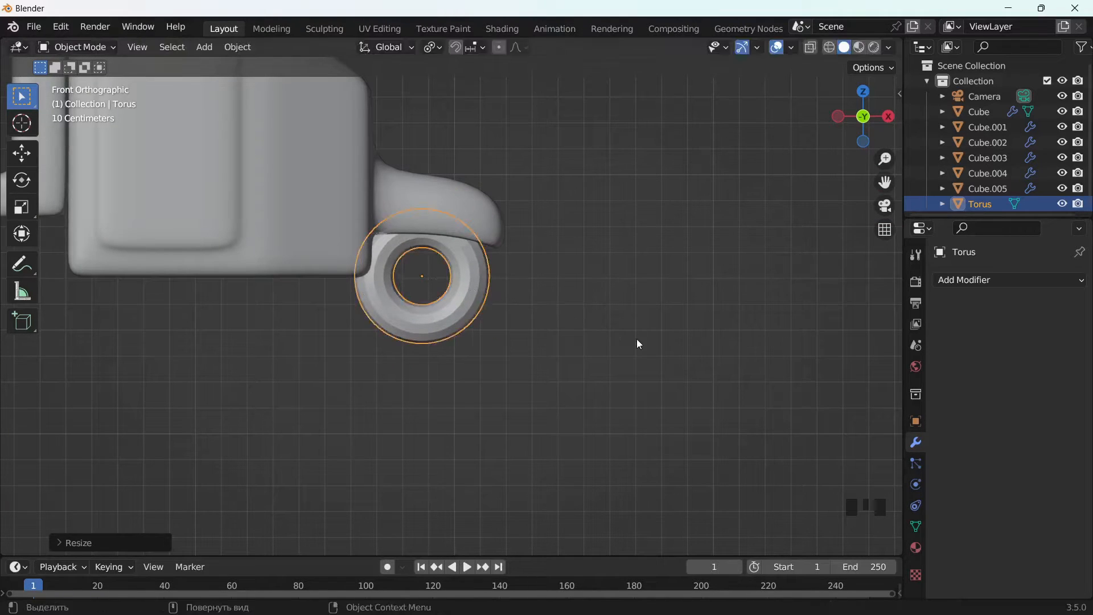
{"action": "key", "text": "g"}
{"action": "left_click", "coordinate": [639, 340]}
{"action": "scroll", "coordinate": [371, 230], "scroll_direction": "down", "scroll_amount": 2}
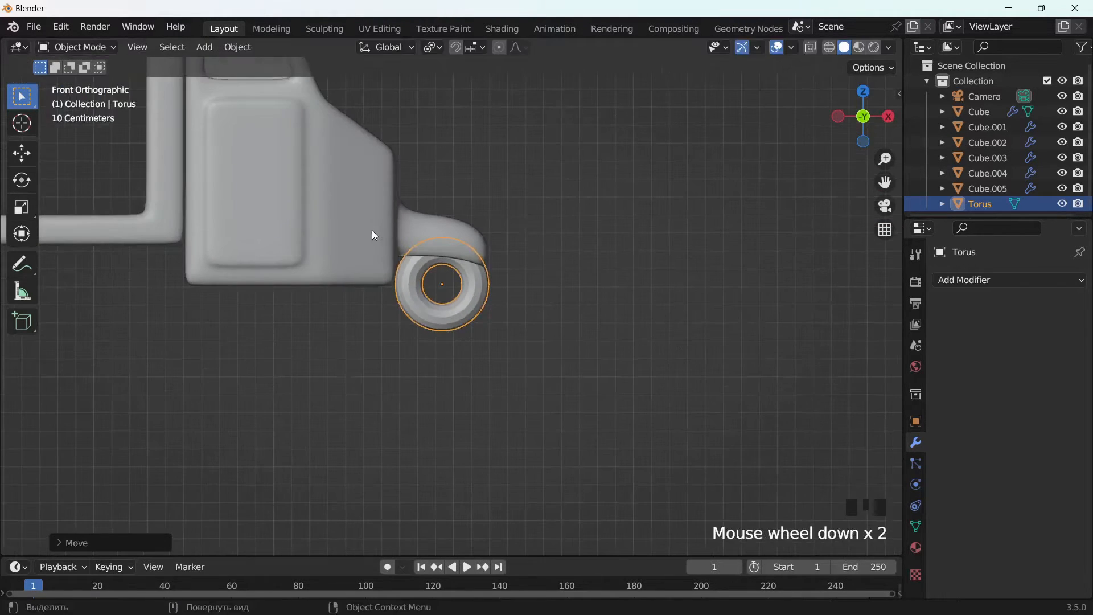
Pull the cab's lower front corner backward along X using smooth proportional editing with a radius of about 0.26 m.
{"action": "left_click", "coordinate": [371, 230]}
{"action": "key", "text": "Tab"}
{"action": "left_click", "coordinate": [129, 47]}
{"action": "left_click", "coordinate": [811, 47]}
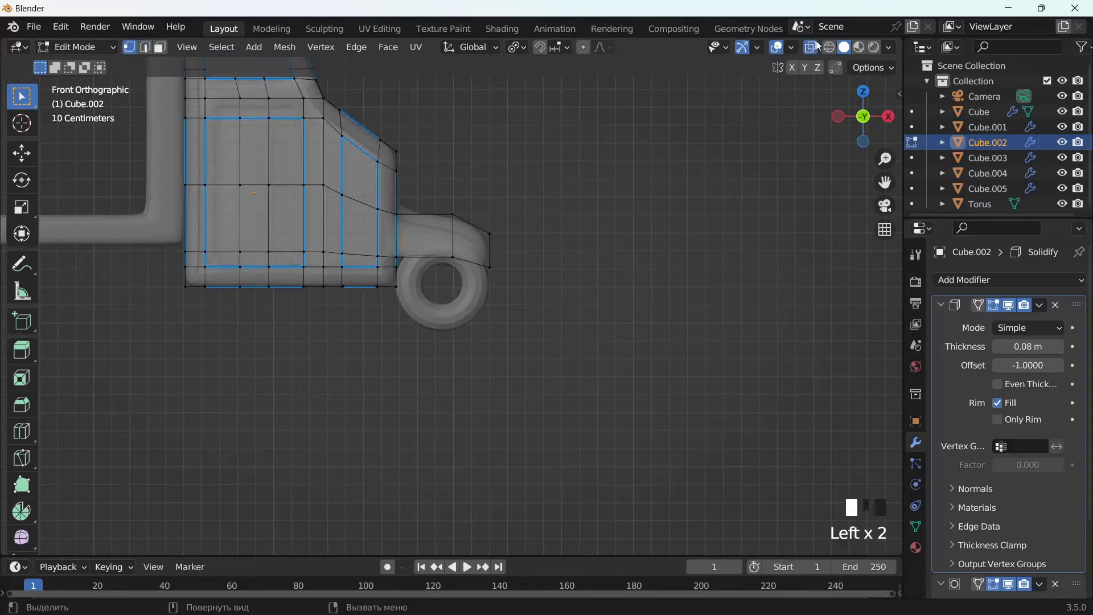
{"action": "left_click", "coordinate": [583, 48]}
{"action": "left_click", "coordinate": [397, 285]}
{"action": "key", "text": "g"}
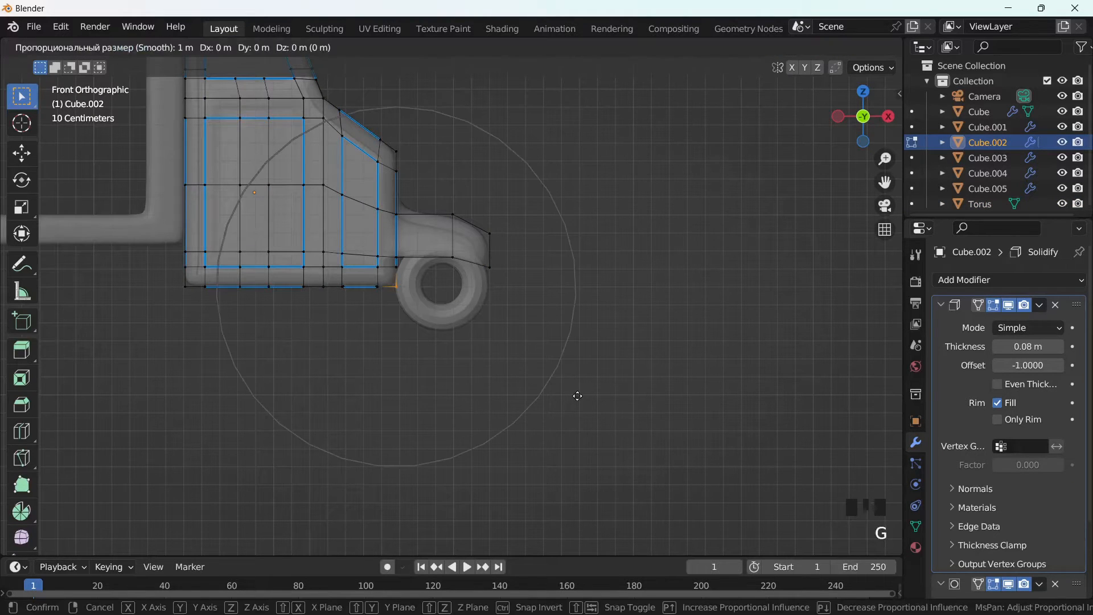
{"action": "scroll", "coordinate": [577, 395], "scroll_direction": "up", "scroll_amount": 8}
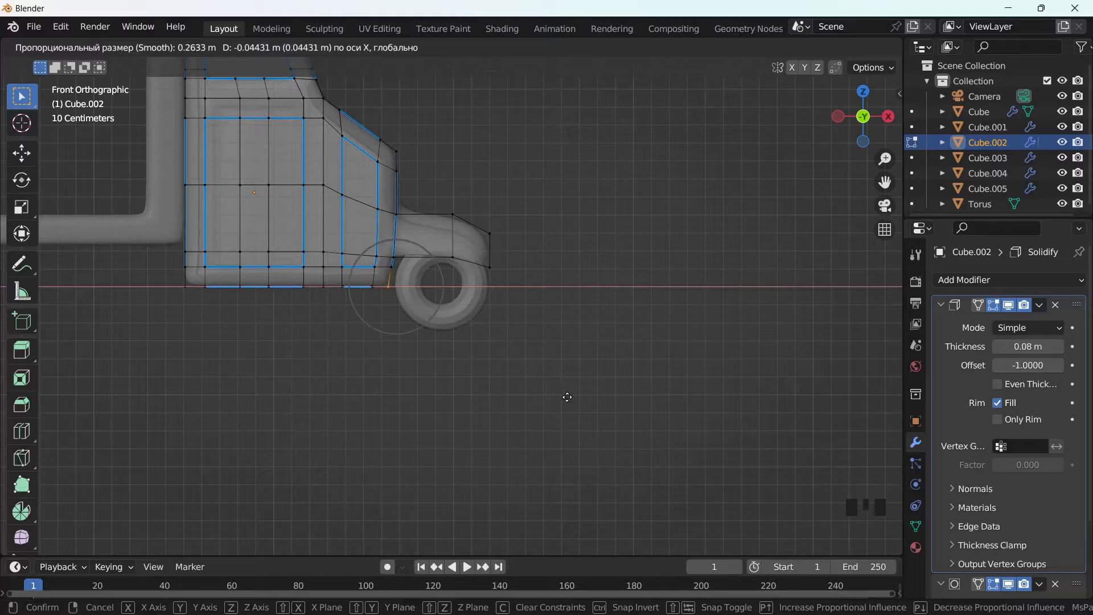
{"action": "left_click", "coordinate": [560, 397]}
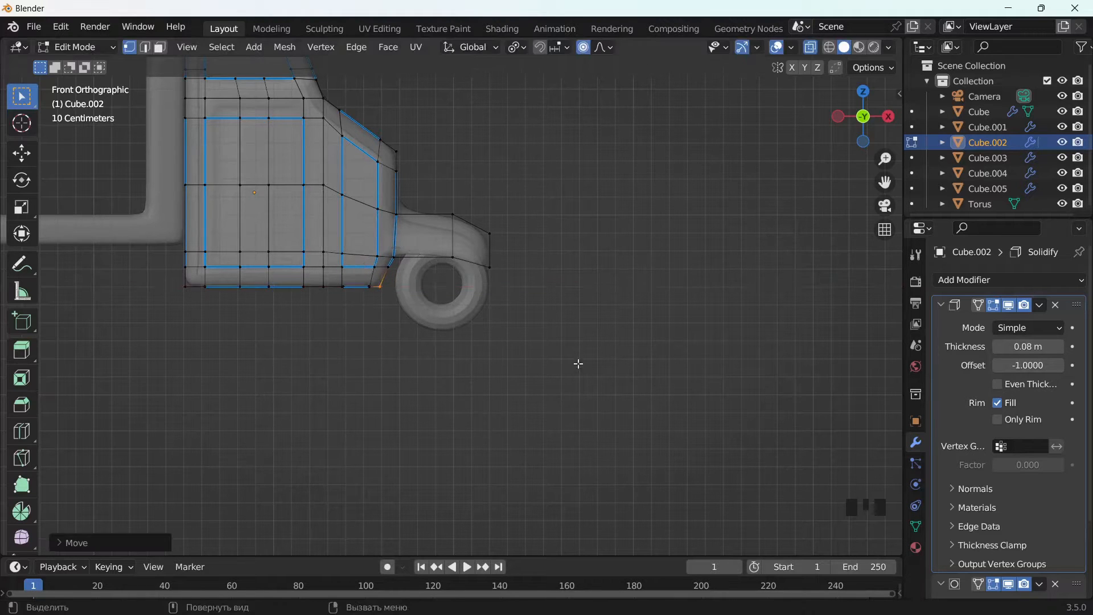
{"action": "middle_click_drag", "start_coordinate": [578, 364], "coordinate": [582, 211]}
{"action": "key", "text": "Tab"}
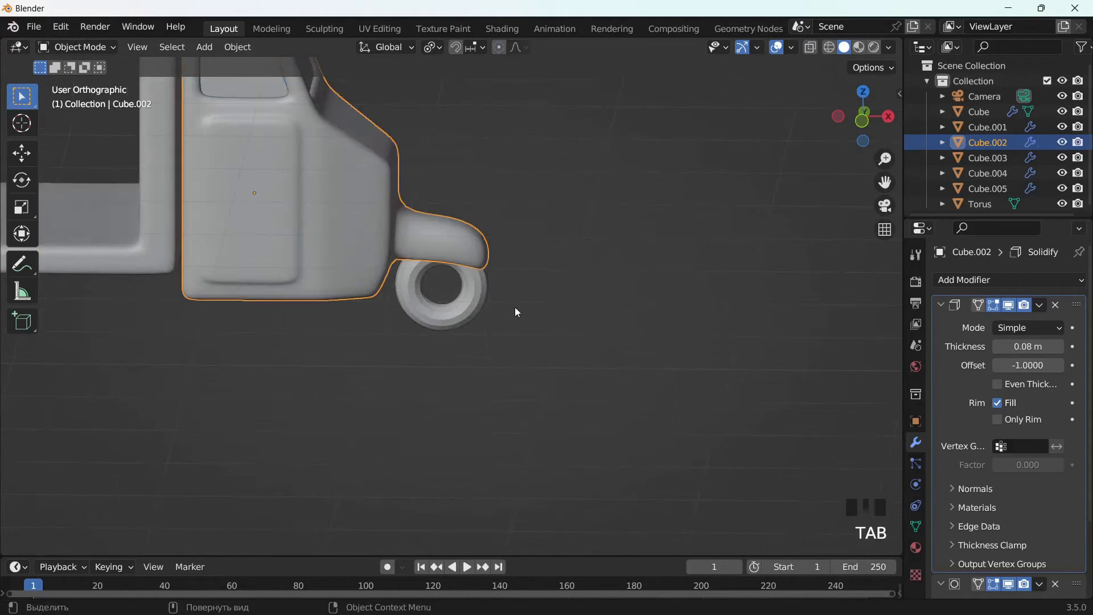
Nudge the wheel torus horizontally to centre it beneath the front fender, and keep it selected.
{"action": "left_click", "coordinate": [444, 321]}
{"action": "middle_click_drag", "start_coordinate": [445, 322], "coordinate": [522, 289]}
{"action": "scroll", "coordinate": [522, 289], "scroll_direction": "up", "scroll_amount": 2}
{"action": "key", "text": "g"}
{"action": "key", "text": "x"}
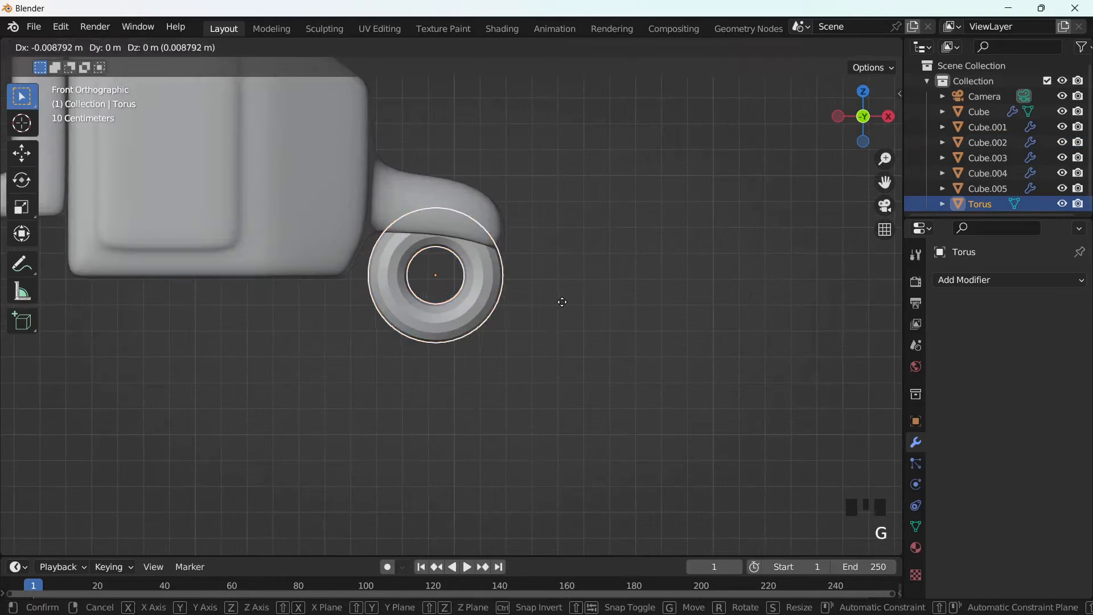
{"action": "left_click", "coordinate": [559, 316]}
{"action": "middle_click_drag", "start_coordinate": [559, 318], "coordinate": [496, 341]}
{"action": "scroll", "coordinate": [493, 338], "scroll_direction": "up", "scroll_amount": 10}
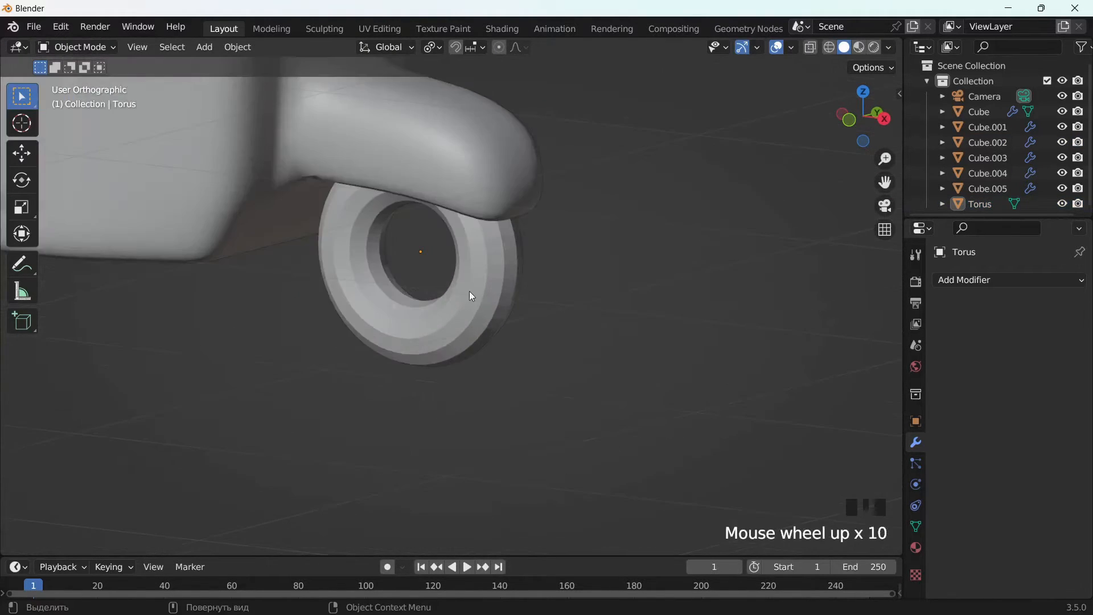
{"action": "left_click", "coordinate": [469, 291]}
{"action": "left_click", "coordinate": [963, 281]}
{"action": "left_click", "coordinate": [784, 566]}
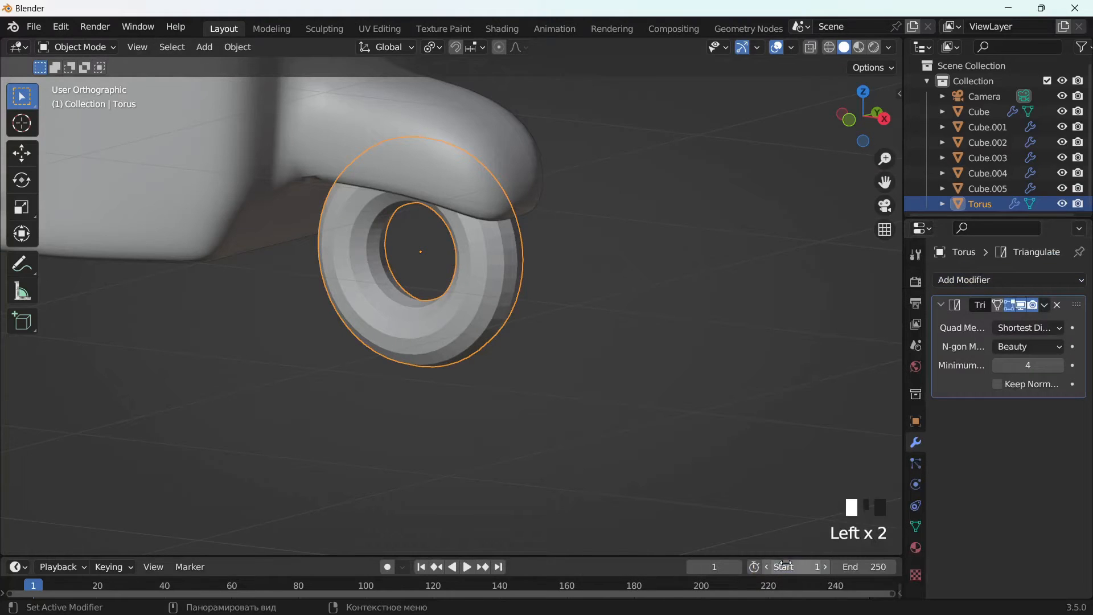
{"action": "left_click", "coordinate": [1056, 304]}
Add a Subdivision Surface modifier with 2 viewport levels to the wheel torus and shade it smooth.
{"action": "left_click", "coordinate": [1024, 281]}
{"action": "left_click", "coordinate": [749, 556]}
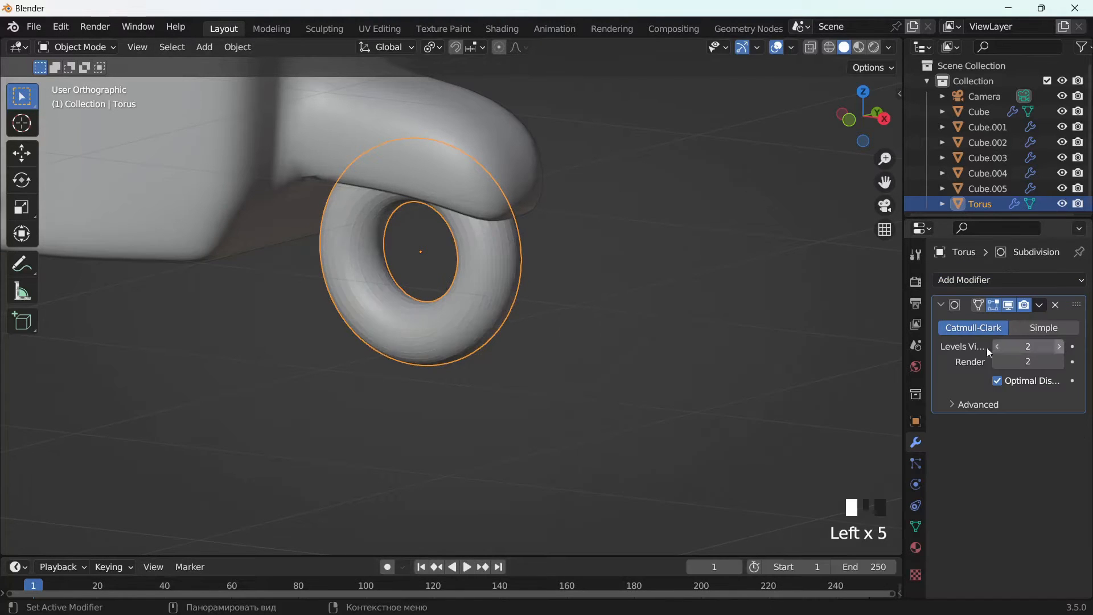
{"action": "right_click", "coordinate": [489, 271]}
{"action": "left_click", "coordinate": [450, 203]}
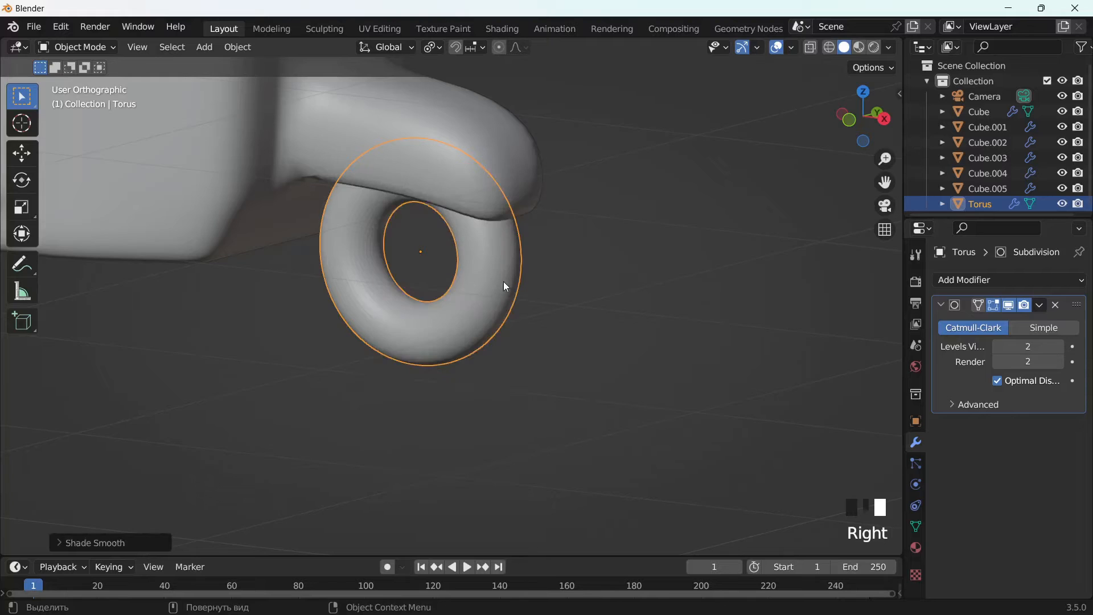
Fill the hole in the wheel torus with a face and inset that face slightly.
{"action": "middle_click_drag", "start_coordinate": [506, 286], "coordinate": [246, 128]}
{"action": "key", "text": "Tab"}
{"action": "scroll", "coordinate": [380, 236], "scroll_direction": "up", "scroll_amount": 3}
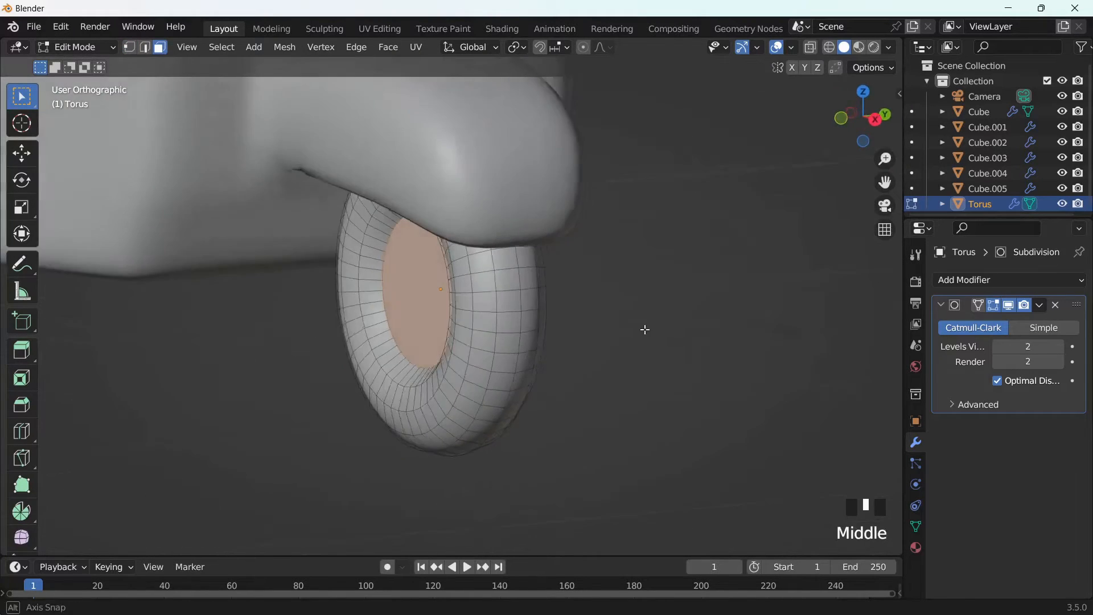
{"action": "middle_click_drag", "start_coordinate": [643, 330], "coordinate": [666, 319]}
{"action": "key", "text": "i"}
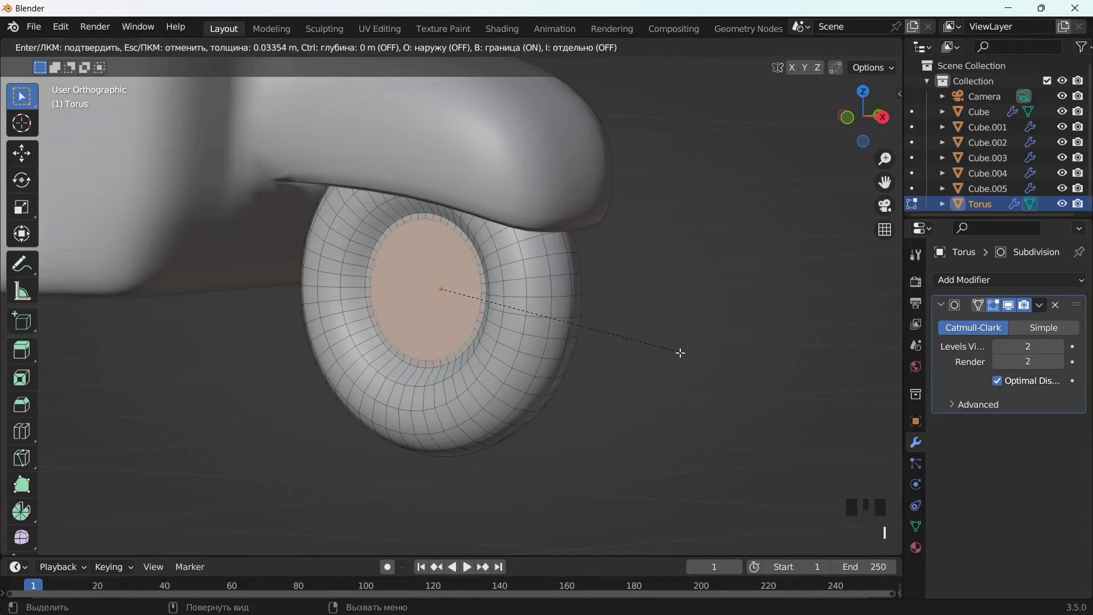
{"action": "left_click", "coordinate": [430, 299]}
{"action": "middle_click_drag", "start_coordinate": [433, 306], "coordinate": [464, 333]}
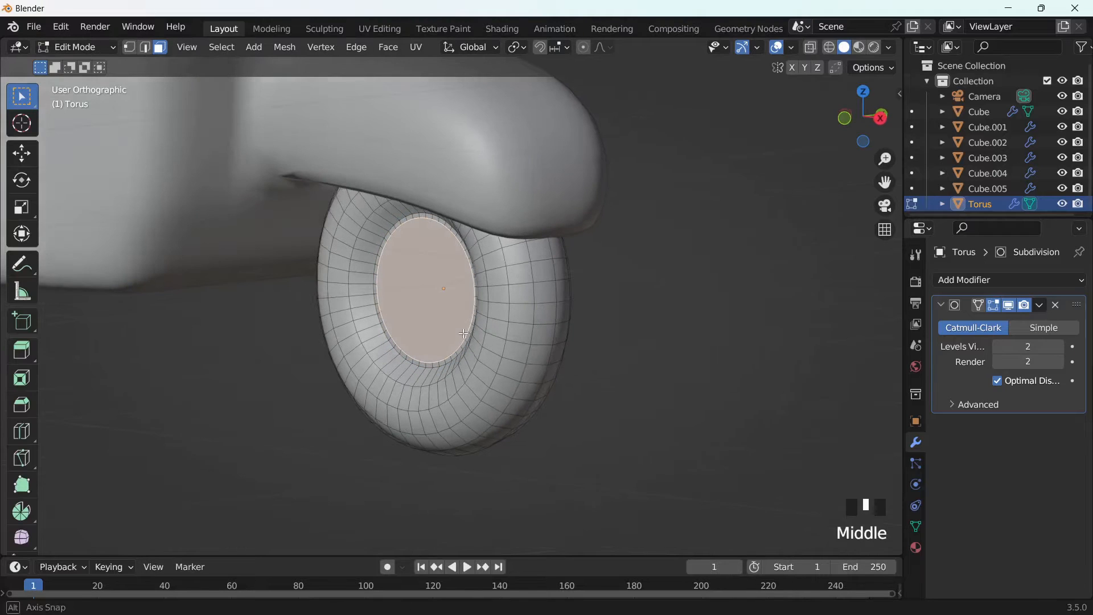
Extrude the hub face outward from the wheel and inset its end face.
{"action": "key", "text": "e"}
{"action": "left_click", "coordinate": [510, 342]}
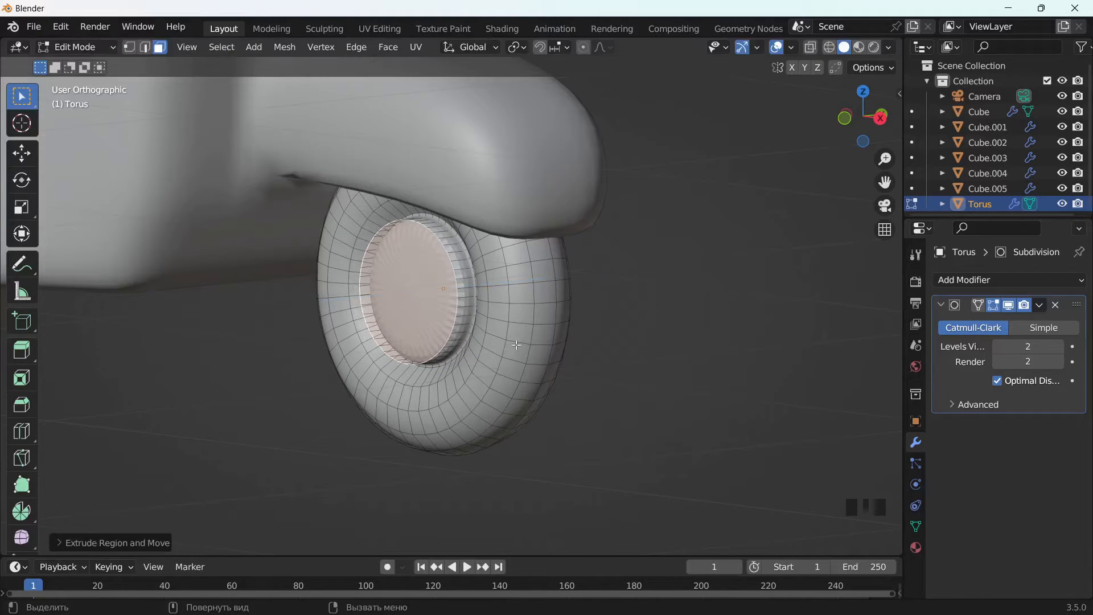
{"action": "key", "text": "i"}
{"action": "left_click", "coordinate": [488, 344]}
Move the inset hub face outward along Y and inset it once more.
{"action": "key", "text": "g"}
{"action": "key", "text": "y"}
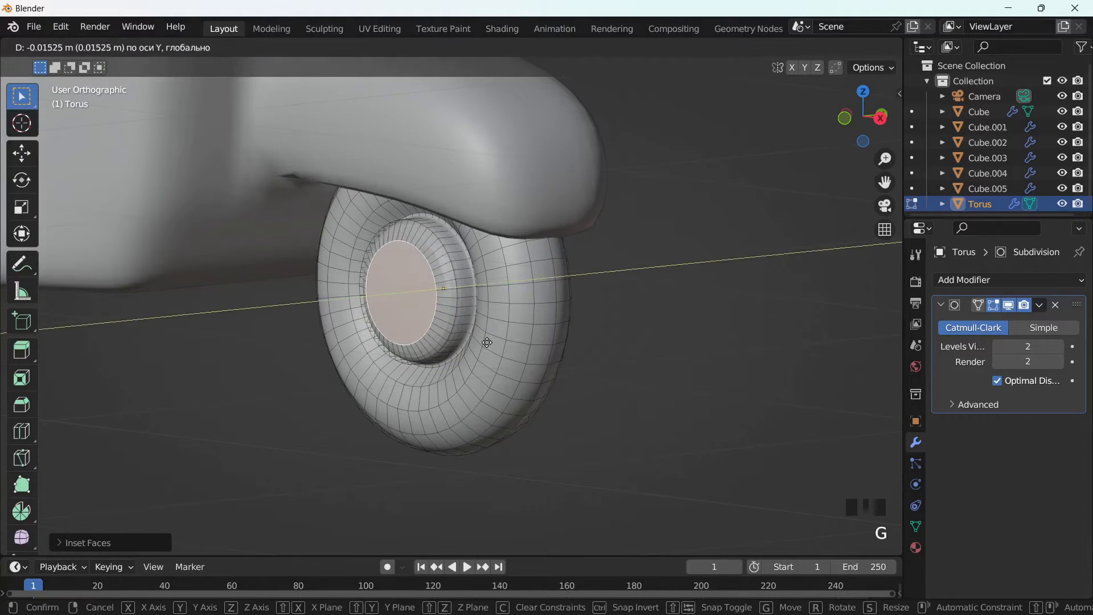
{"action": "left_click", "coordinate": [480, 338]}
{"action": "key", "text": "i"}
{"action": "left_click", "coordinate": [461, 336]}
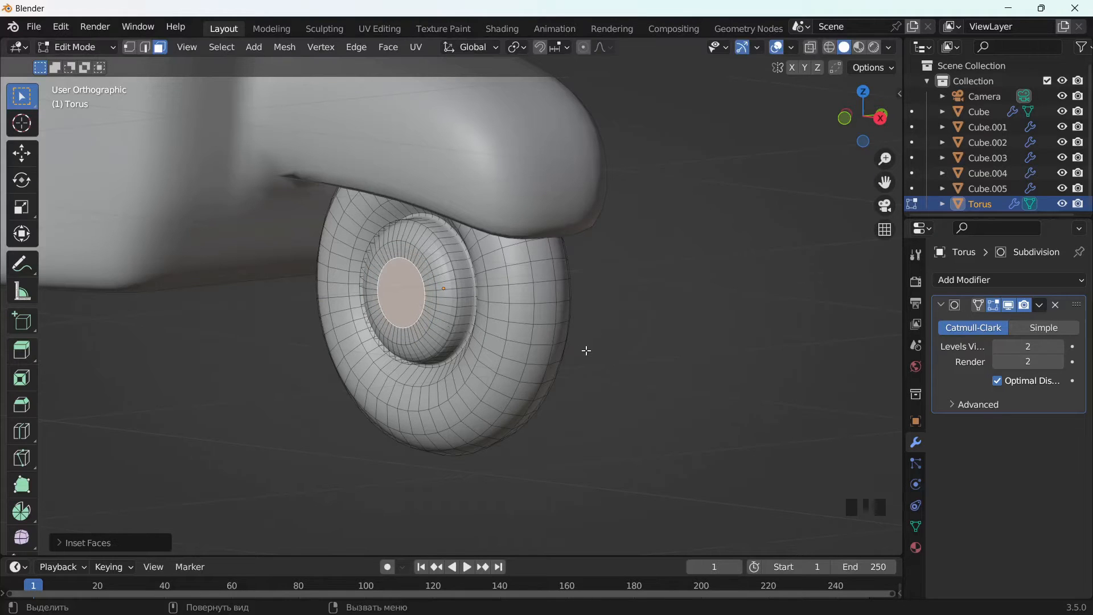
Cap the hole on the wheel's opposite side and extrude its face slightly outward.
{"action": "middle_click_drag", "start_coordinate": [586, 349], "coordinate": [474, 325]}
{"action": "left_click", "coordinate": [480, 324]}
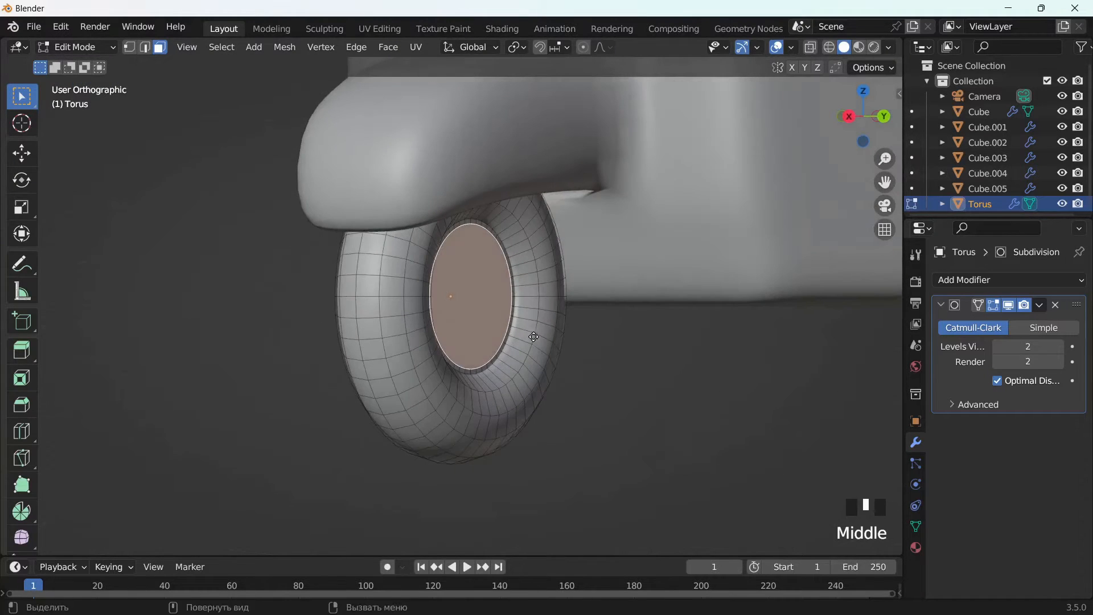
{"action": "key", "text": "e"}
{"action": "left_click", "coordinate": [568, 340]}
{"action": "middle_click_drag", "start_coordinate": [569, 340], "coordinate": [606, 345]}
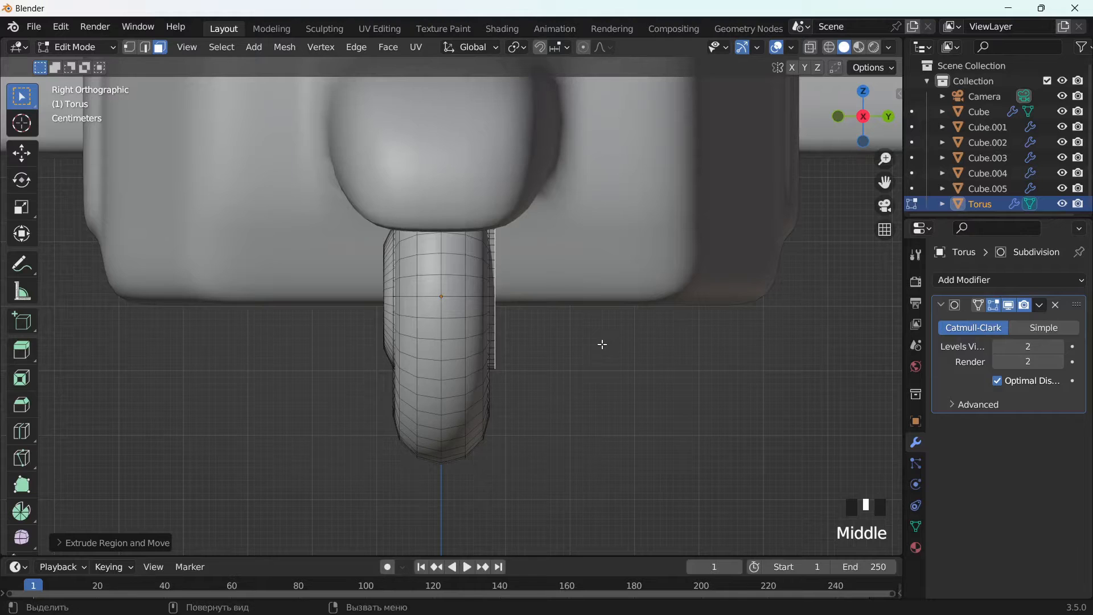
Nudge the extruded face on the wheel's second side slightly back along Y.
{"action": "scroll", "coordinate": [602, 345], "scroll_direction": "up", "scroll_amount": 2}
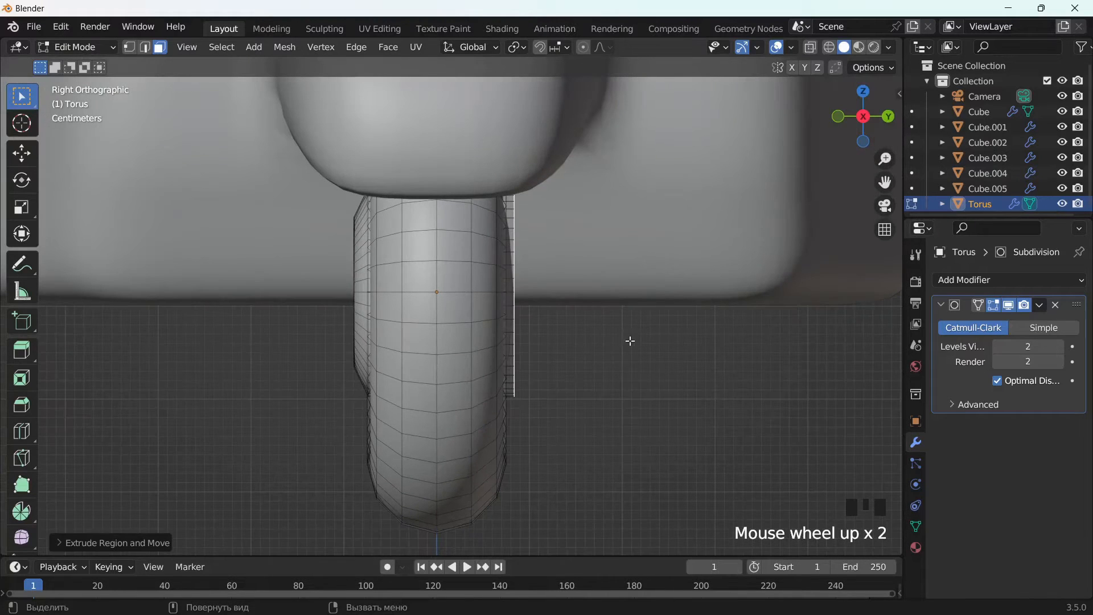
{"action": "key", "text": "g"}
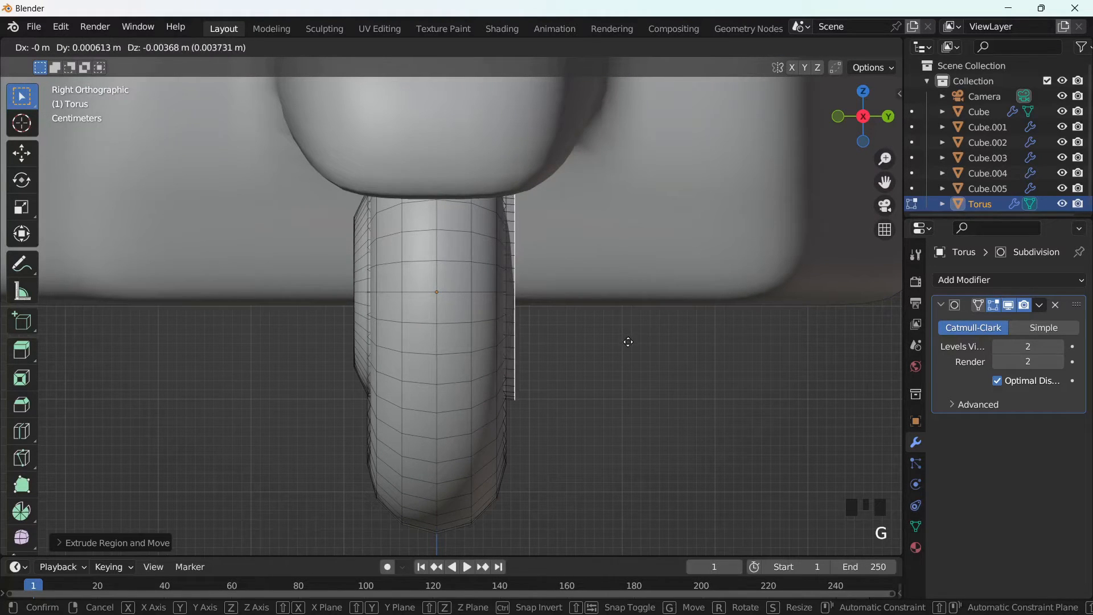
{"action": "key", "text": "y"}
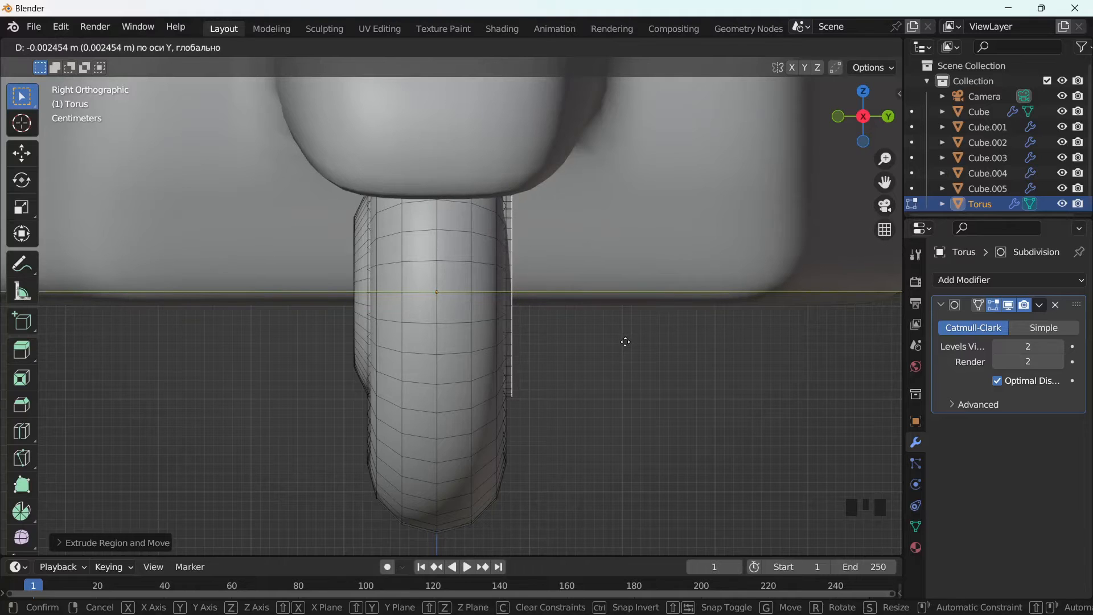
{"action": "left_click", "coordinate": [625, 341]}
Inset the hub face on the second side and move the inset face outward along Y.
{"action": "key", "text": "i"}
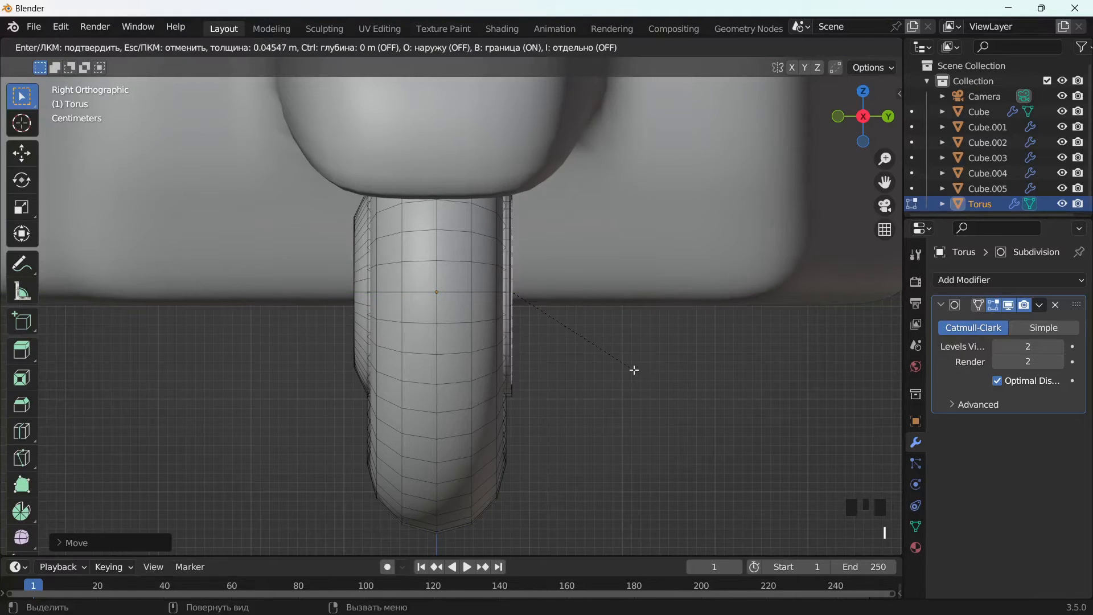
{"action": "left_click", "coordinate": [629, 366]}
{"action": "key", "text": "g"}
{"action": "key", "text": "y"}
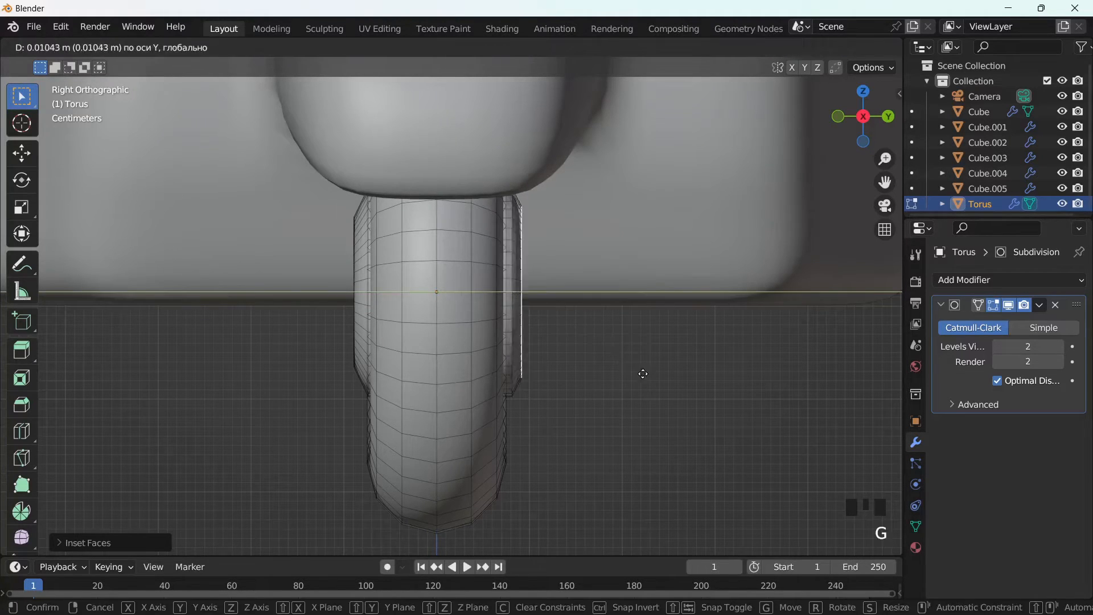
{"action": "left_click", "coordinate": [647, 376]}
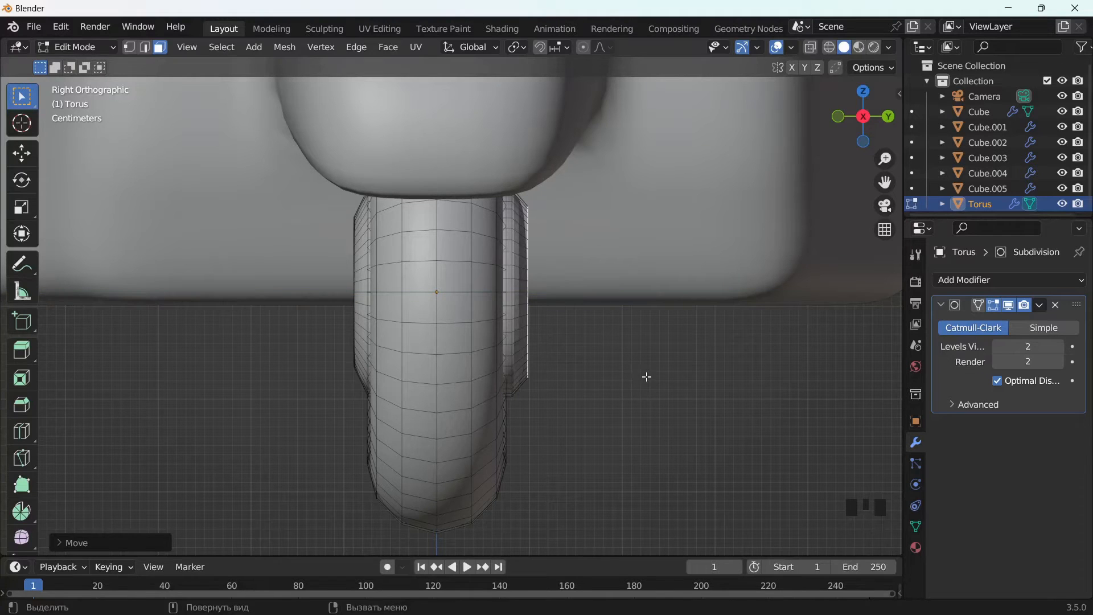
Inset the second hub's end face again and scale the resulting inner face.
{"action": "key", "text": "i"}
{"action": "left_click", "coordinate": [627, 369]}
{"action": "middle_click_drag", "start_coordinate": [627, 368], "coordinate": [527, 421]}
{"action": "key", "text": "s"}
{"action": "left_click", "coordinate": [523, 370]}
Leave mesh editing and shade the wheel smooth.
{"action": "key", "text": "Tab"}
{"action": "right_click", "coordinate": [489, 300]}
{"action": "left_click", "coordinate": [489, 300]}
{"action": "middle_click_drag", "start_coordinate": [488, 300], "coordinate": [624, 347]}
{"action": "scroll", "coordinate": [624, 347], "scroll_direction": "down", "scroll_amount": 6}
{"action": "scroll", "coordinate": [658, 271], "scroll_direction": "down", "scroll_amount": 3}
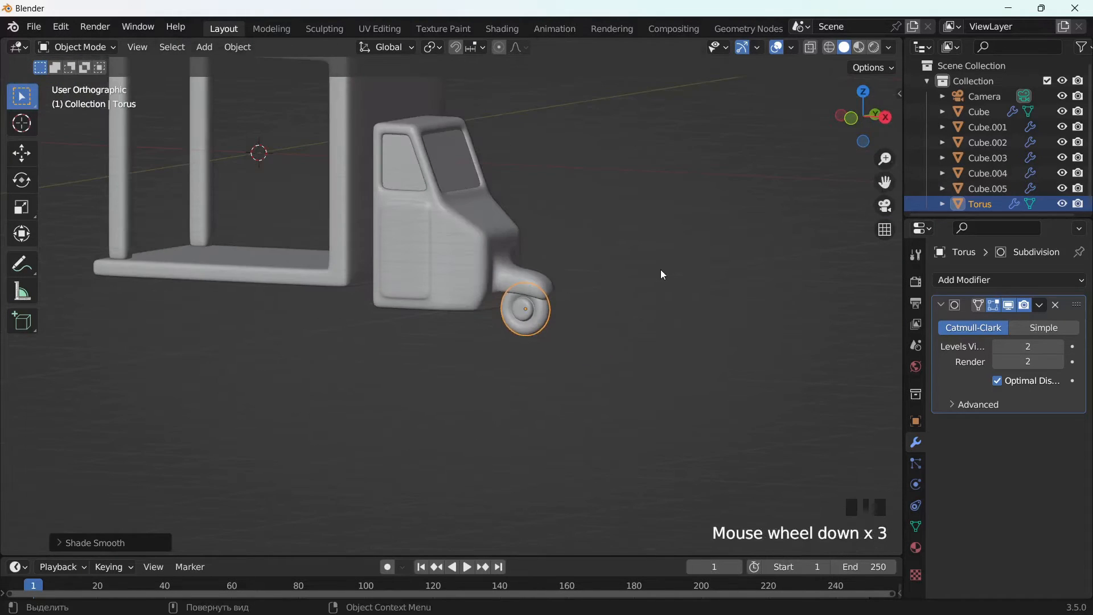
Scale the wheel along Y so that its width fits inside the front fender, viewed from below.
{"action": "middle_click_drag", "start_coordinate": [656, 271], "coordinate": [598, 126]}
{"action": "scroll", "coordinate": [580, 243], "scroll_direction": "up", "scroll_amount": 4}
{"action": "middle_click_drag", "start_coordinate": [579, 244], "coordinate": [797, 284]}
{"action": "key", "text": "s"}
{"action": "key", "text": "y"}
{"action": "left_click", "coordinate": [687, 382]}
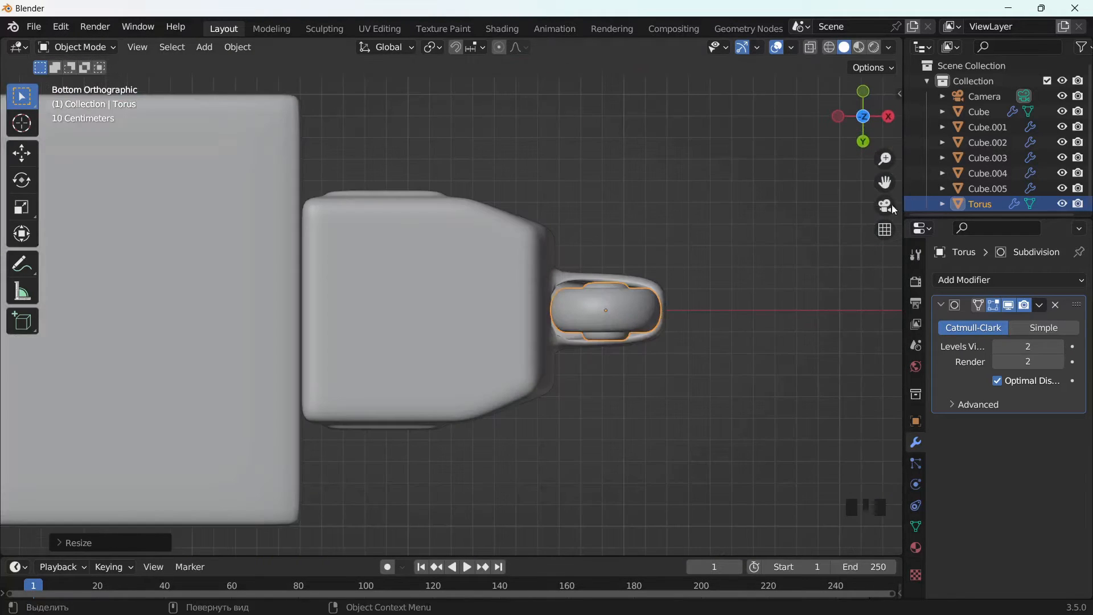
Inset the underside face of the cargo body and extrude the inset face downward as a chassis block.
{"action": "left_click_drag", "start_coordinate": [885, 182], "coordinate": [1031, 255]}
{"action": "scroll", "coordinate": [674, 320], "scroll_direction": "down", "scroll_amount": 3}
{"action": "left_click", "coordinate": [351, 329]}
{"action": "key", "text": "Tab"}
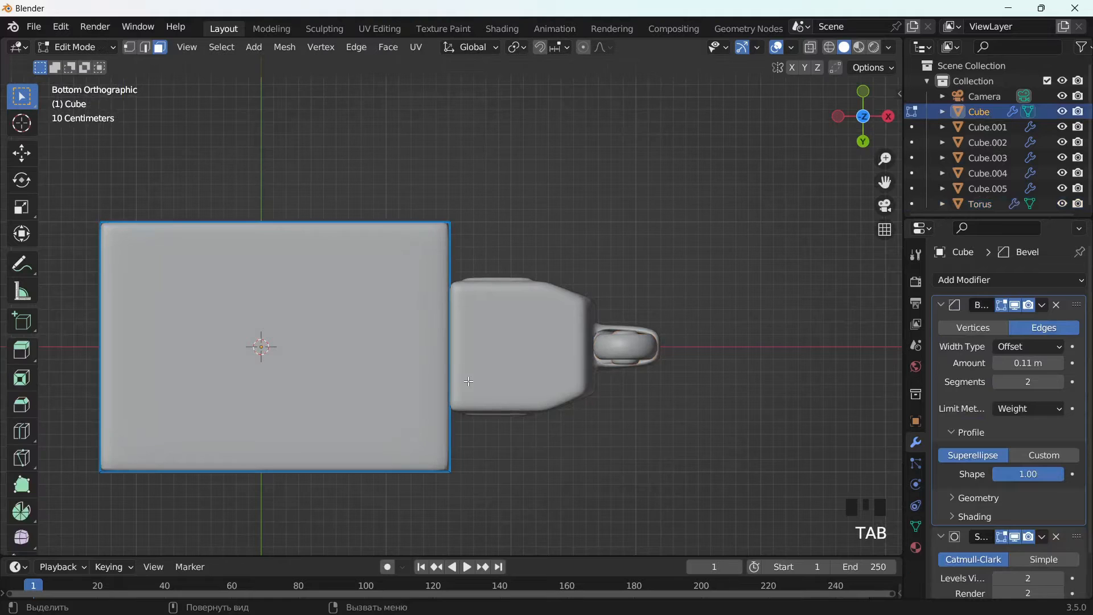
{"action": "left_click", "coordinate": [342, 298]}
{"action": "key", "text": "i"}
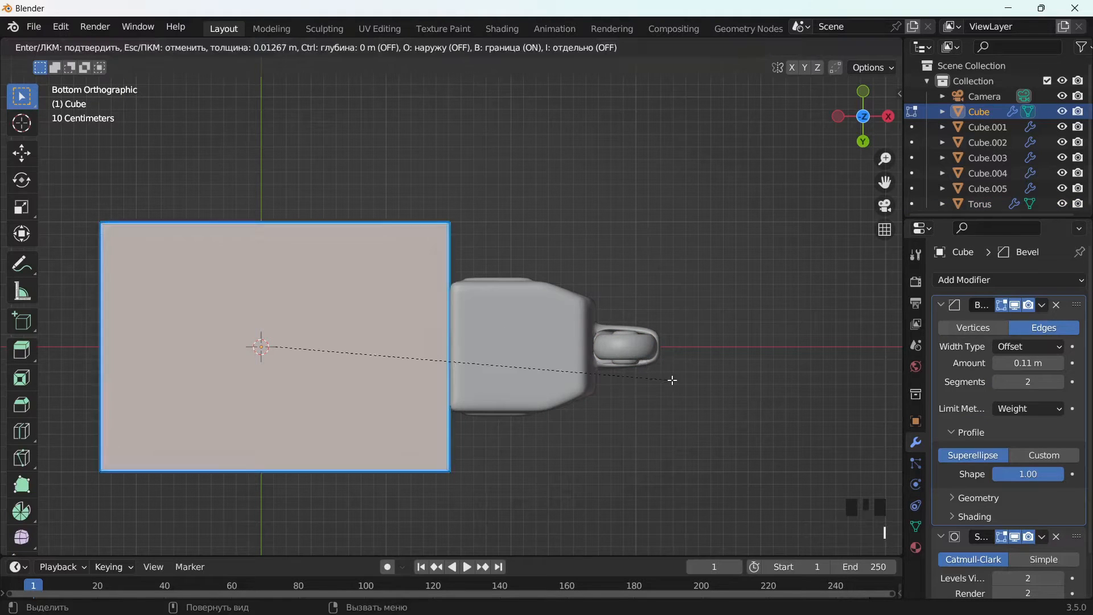
{"action": "left_click", "coordinate": [640, 378]}
{"action": "middle_click_drag", "start_coordinate": [640, 378], "coordinate": [522, 454]}
{"action": "key", "text": "e"}
{"action": "left_click", "coordinate": [540, 391]}
Add a crosswise loop cut through the chassis block and bevel it into two widely spaced edge loops.
{"action": "key", "text": "ctrl+r"}
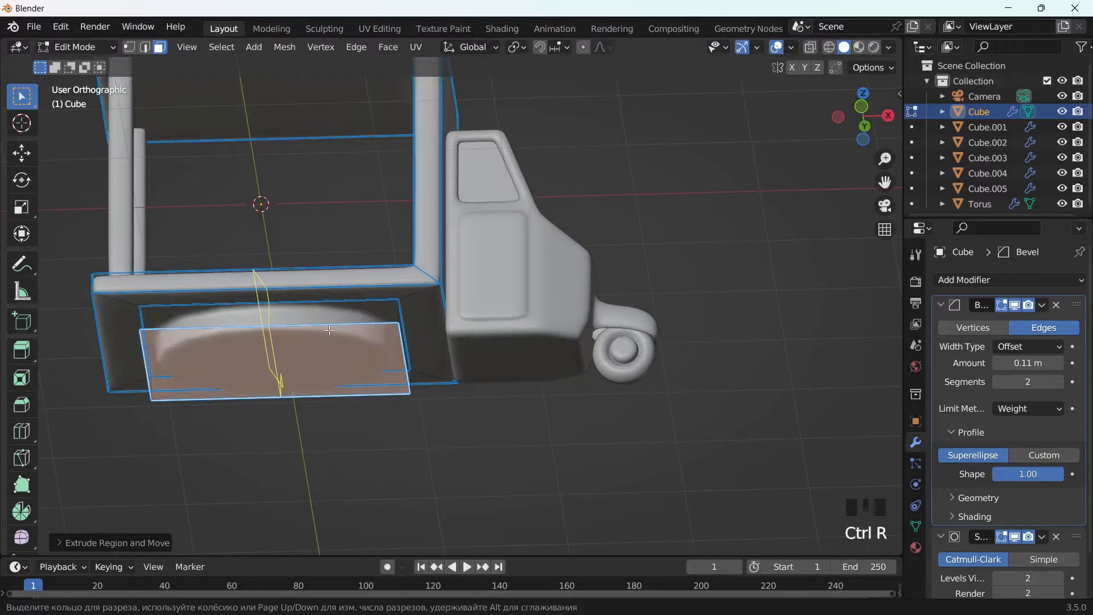
{"action": "left_click", "coordinate": [330, 332]}
{"action": "left_click", "coordinate": [330, 331]}
{"action": "key", "text": "ctrl+b"}
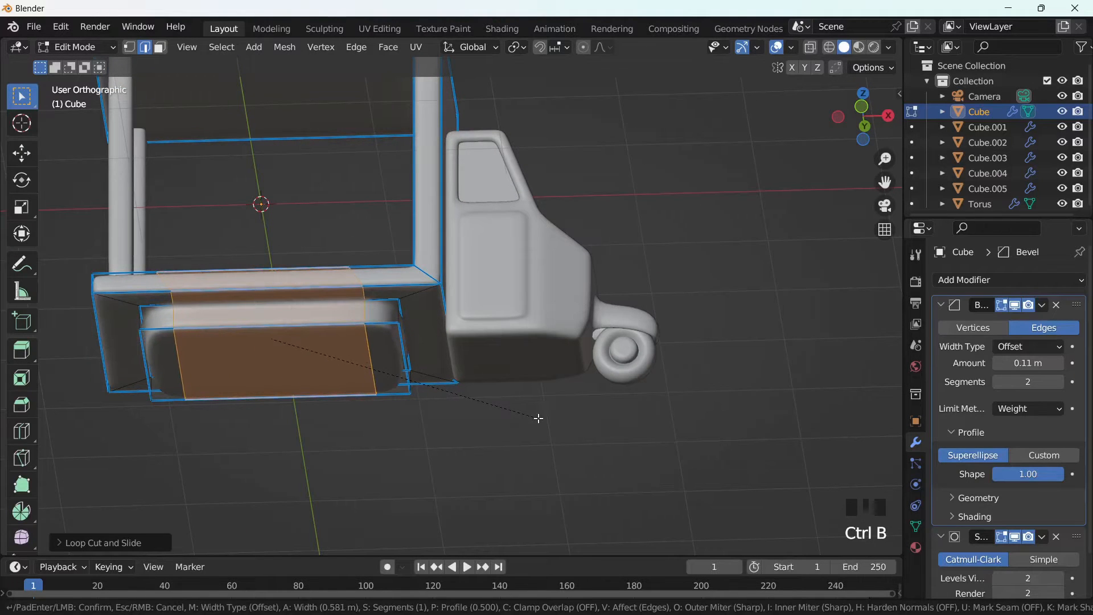
{"action": "left_click", "coordinate": [538, 419]}
Add a lengthwise loop cut through the chassis block, bevel it into two spaced loops and finish editing the mesh.
{"action": "key", "text": "ctrl+r"}
{"action": "left_click", "coordinate": [416, 354]}
{"action": "left_click", "coordinate": [415, 353]}
{"action": "key", "text": "ctrl+b"}
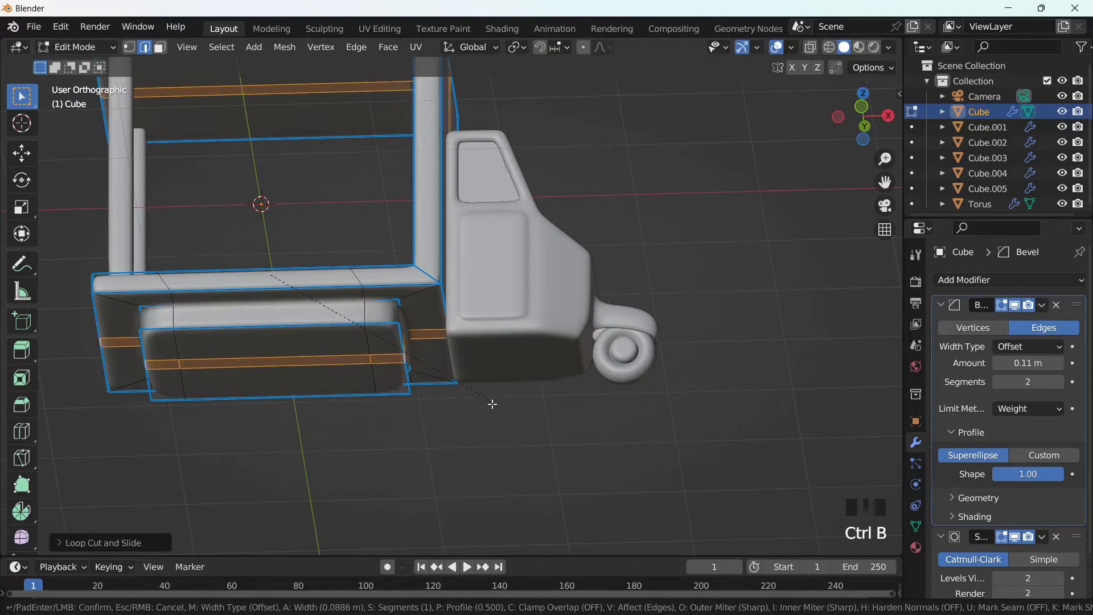
{"action": "left_click", "coordinate": [511, 451]}
{"action": "middle_click_drag", "start_coordinate": [511, 451], "coordinate": [468, 412]}
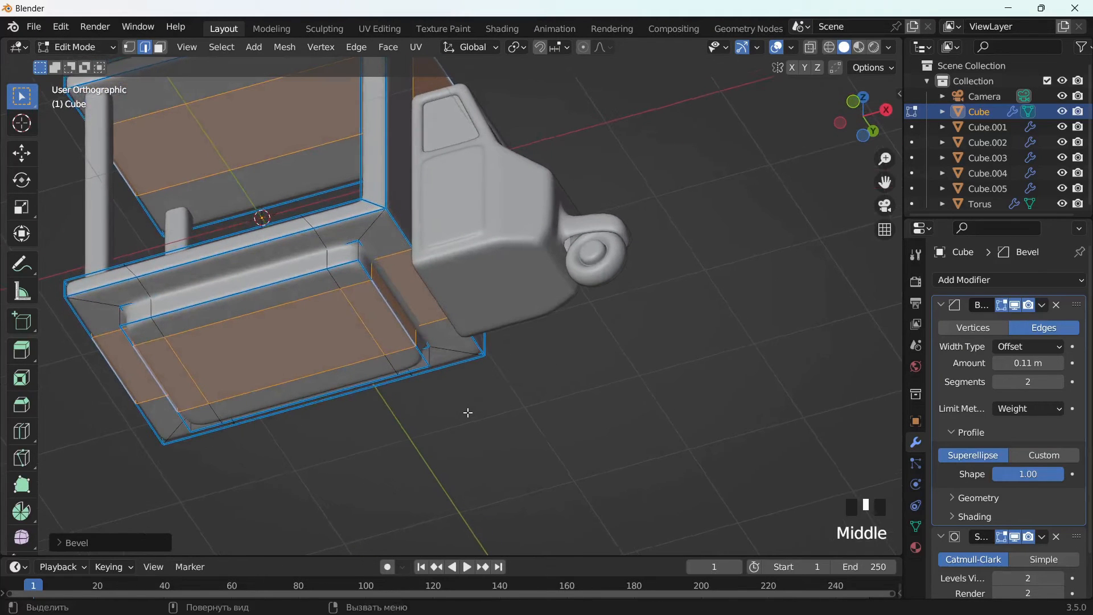
{"action": "key", "text": "Tab"}
Create a linked duplicate of the front wheel and place it beneath one side of the cargo body.
{"action": "left_click", "coordinate": [607, 279]}
{"action": "middle_click_drag", "start_coordinate": [606, 279], "coordinate": [653, 186]}
{"action": "key", "text": "alt+d"}
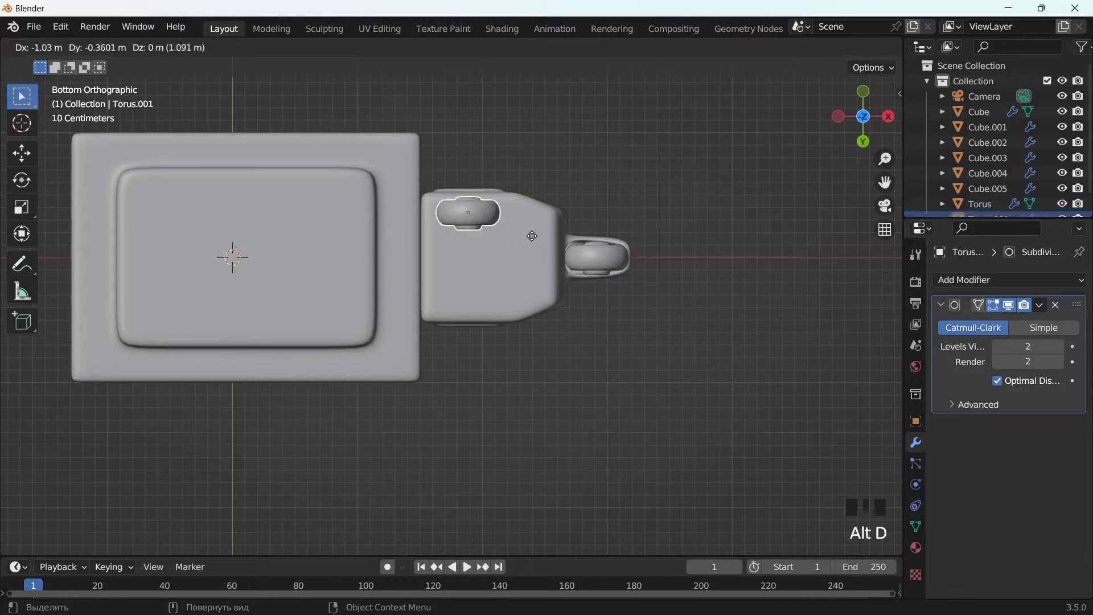
{"action": "left_click", "coordinate": [269, 180]}
{"action": "middle_click_drag", "start_coordinate": [270, 179], "coordinate": [380, 348]}
Select both wheels and all cab parts using X-ray and lower them about 0.08 m along Z.
{"action": "left_click_drag", "start_coordinate": [886, 182], "coordinate": [886, 188]}
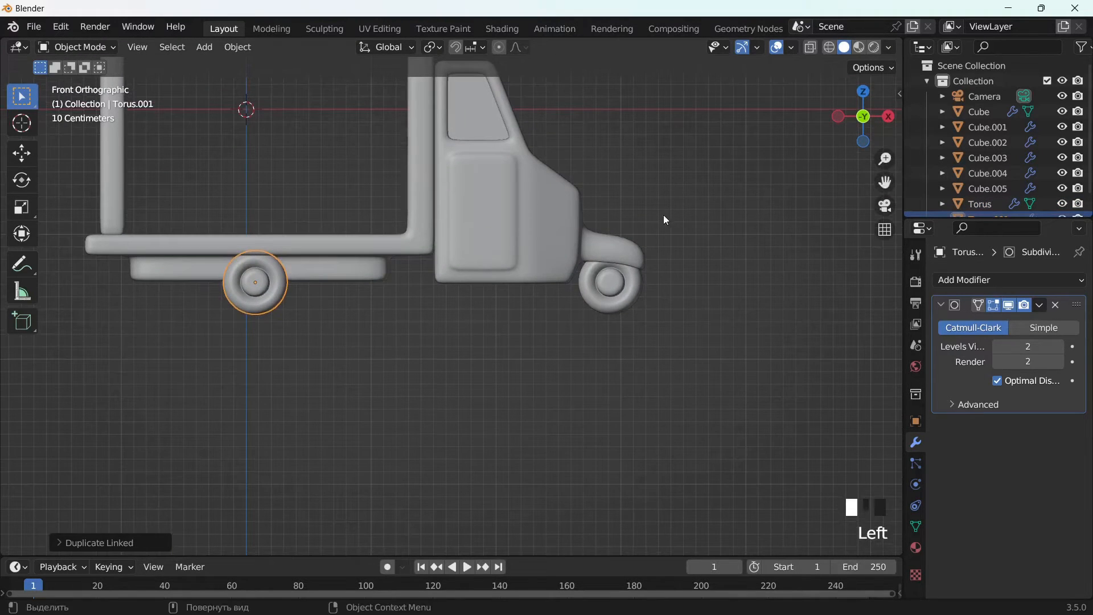
{"action": "left_click", "coordinate": [610, 296], "text": "shift"}
{"action": "left_click", "coordinate": [470, 128], "text": "shift"}
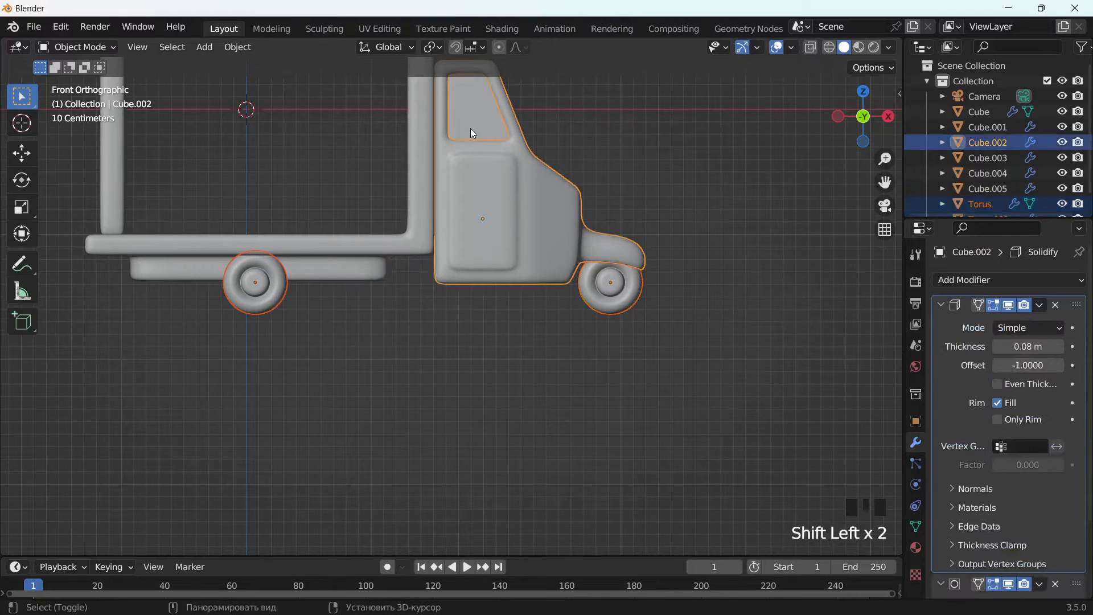
{"action": "left_click", "coordinate": [810, 51]}
{"action": "left_click_drag", "start_coordinate": [884, 181], "coordinate": [887, 245]}
{"action": "left_click_drag", "start_coordinate": [619, 104], "coordinate": [484, 225], "text": "shift"}
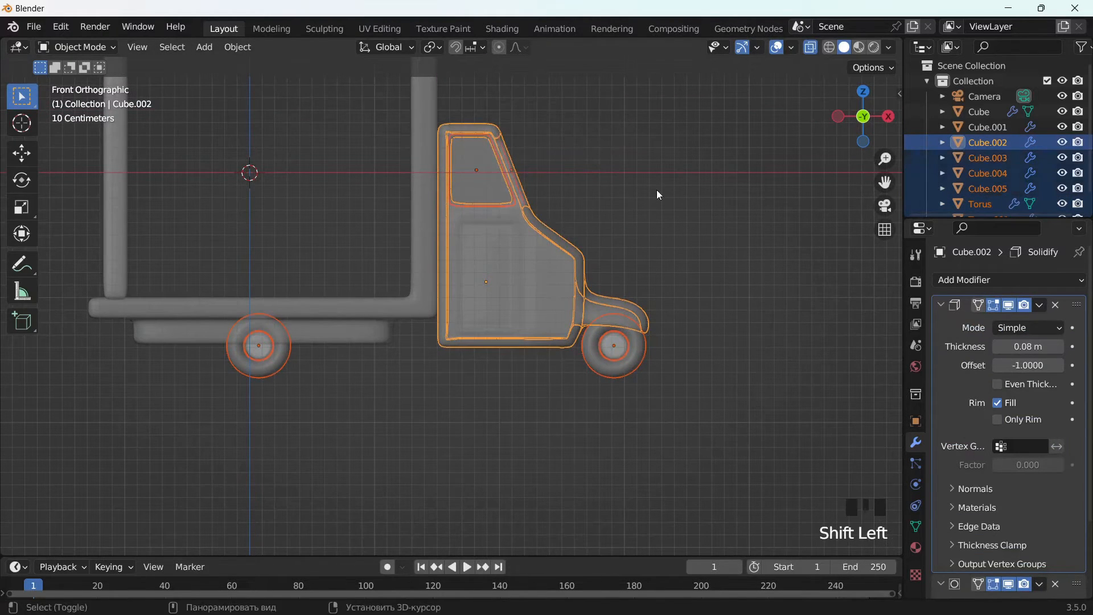
{"action": "key", "text": "g"}
{"action": "key", "text": "z"}
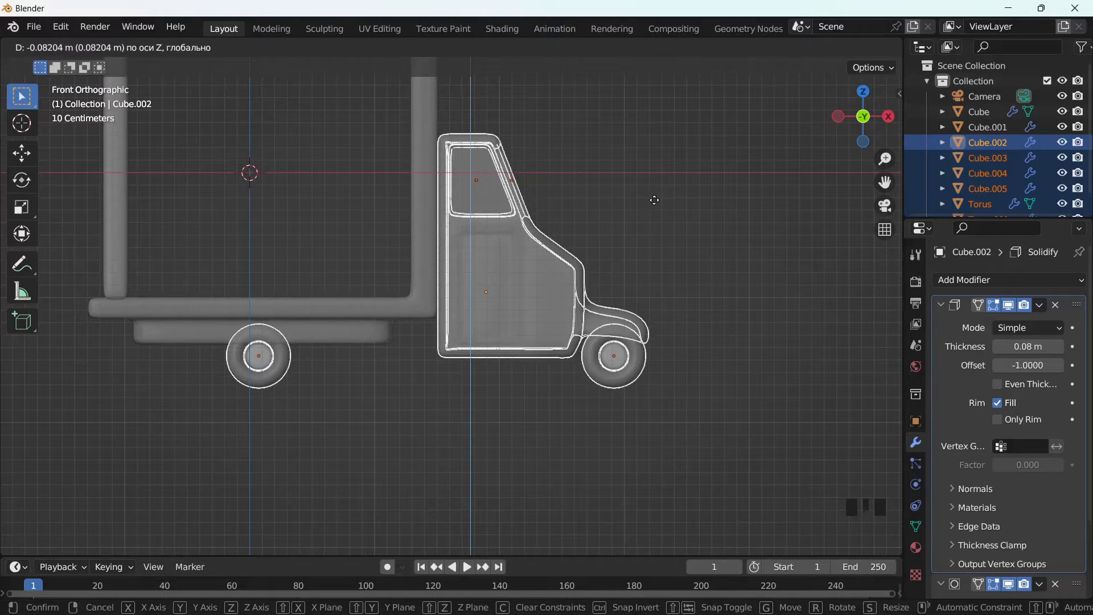
{"action": "left_click", "coordinate": [652, 195]}
{"action": "scroll", "coordinate": [654, 200], "scroll_direction": "down", "scroll_amount": 4}
{"action": "scroll", "coordinate": [654, 200], "scroll_direction": "up", "scroll_amount": 4}
{"action": "left_click_drag", "start_coordinate": [884, 182], "coordinate": [920, 236]}
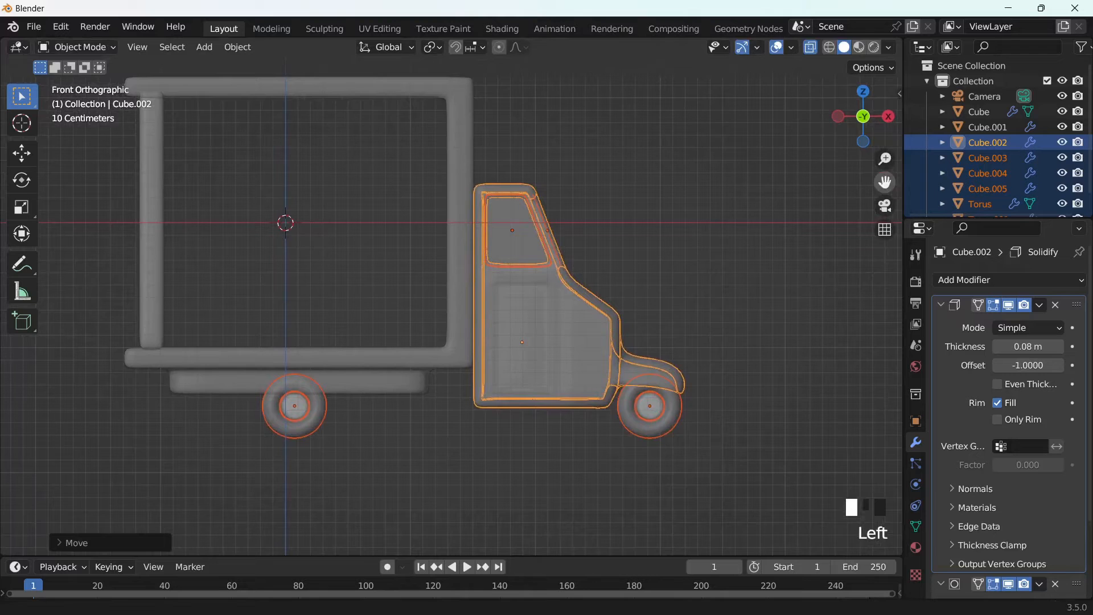
{"action": "left_click", "coordinate": [687, 309]}
{"action": "left_click", "coordinate": [807, 48]}
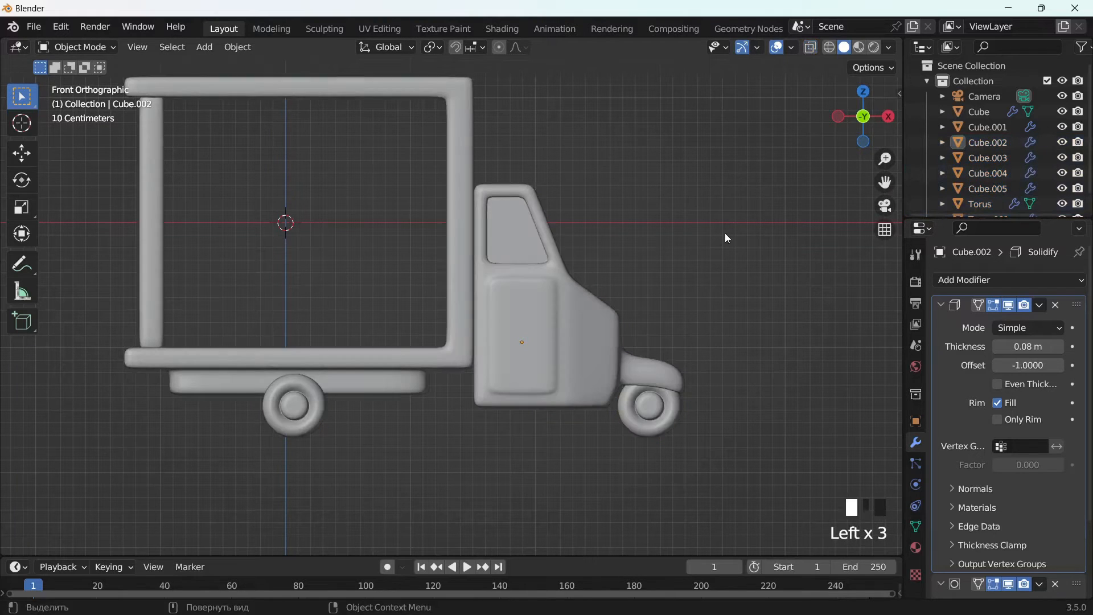
Isolate the rear wheel in local view and add a cube.
{"action": "left_click", "coordinate": [303, 402]}
{"action": "key", "text": "KP_Divide"}
{"action": "scroll", "coordinate": [342, 376], "scroll_direction": "down", "scroll_amount": 2}
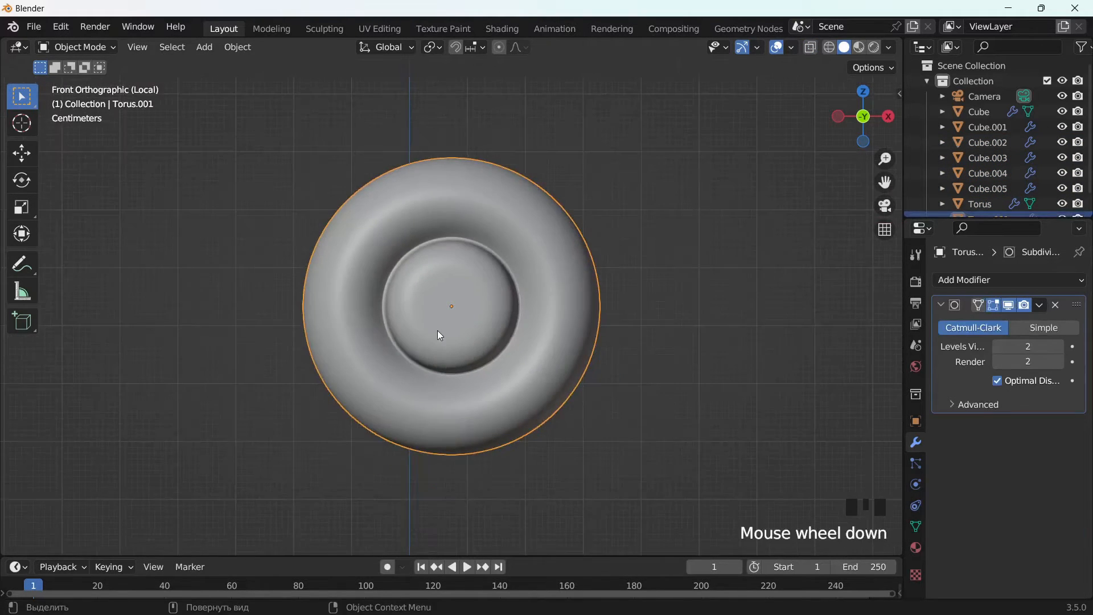
{"action": "key", "text": "shift+a"}
{"action": "mouse_move", "coordinate": [432, 304]}
{"action": "left_click", "coordinate": [495, 318]}
{"action": "scroll", "coordinate": [675, 324], "scroll_direction": "down", "scroll_amount": 4}
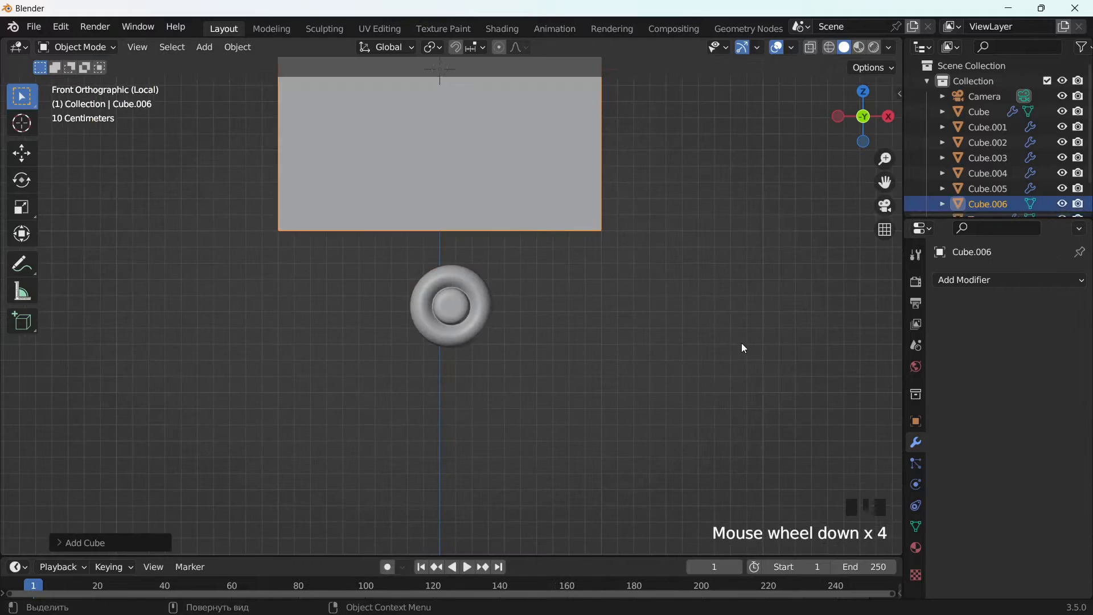
Scale the cube down to about half the wheel's diameter and position it directly above the rear wheel.
{"action": "key", "text": "s"}
{"action": "left_click", "coordinate": [459, 121]}
{"action": "key", "text": "g"}
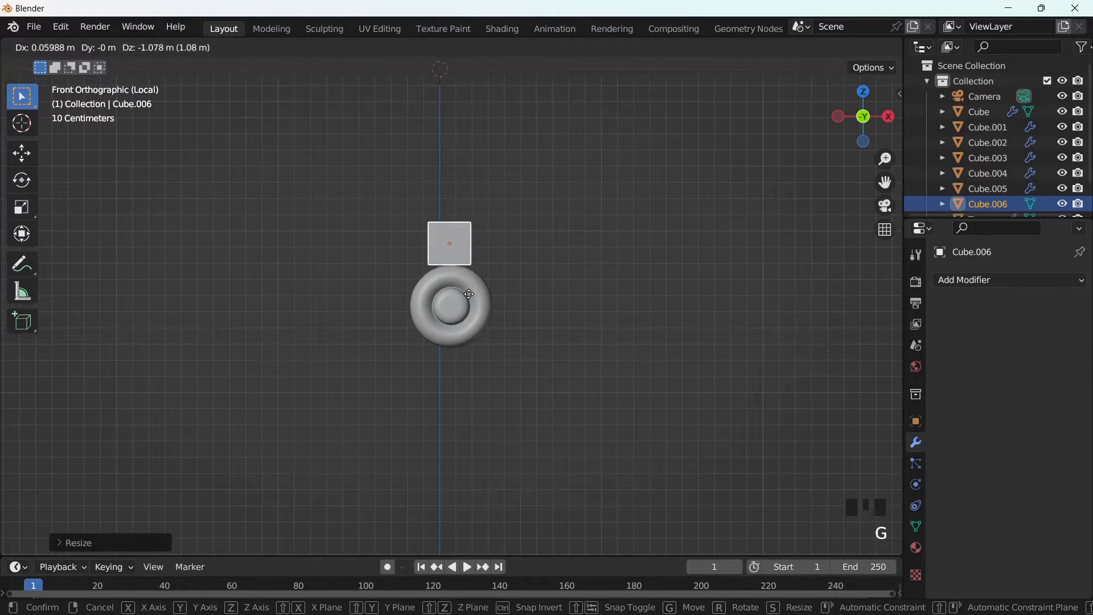
{"action": "left_click", "coordinate": [469, 296]}
{"action": "middle_click_drag", "start_coordinate": [469, 296], "coordinate": [675, 283]}
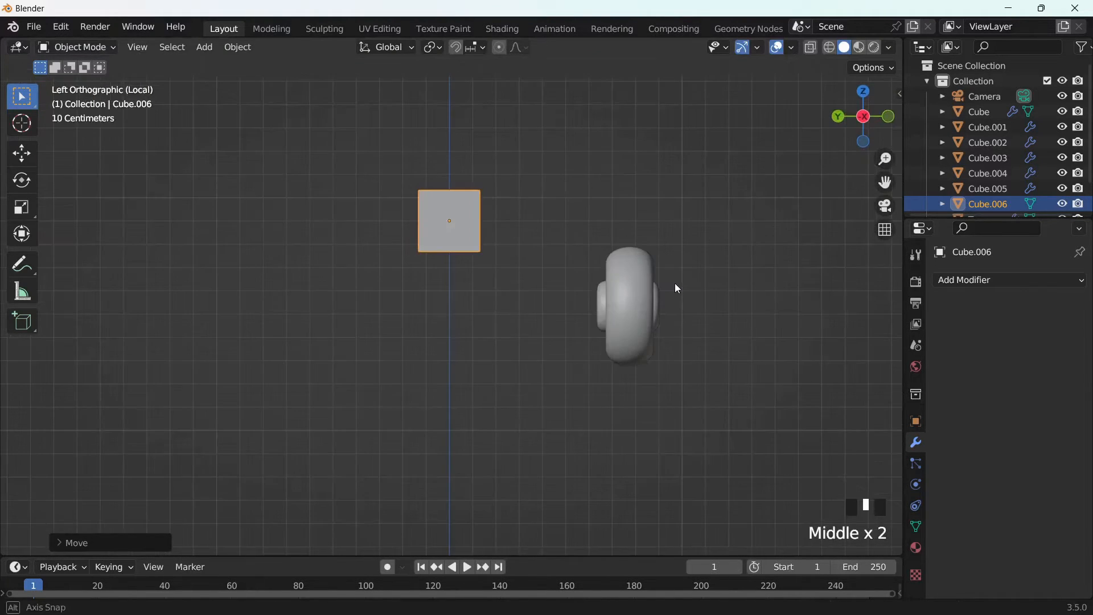
{"action": "key", "text": "g"}
{"action": "left_click", "coordinate": [758, 274]}
Extrude the cube's two side faces outward and downward to form an angular arch over the rear wheel.
{"action": "middle_click_drag", "start_coordinate": [757, 274], "coordinate": [603, 347]}
{"action": "key", "text": "Tab"}
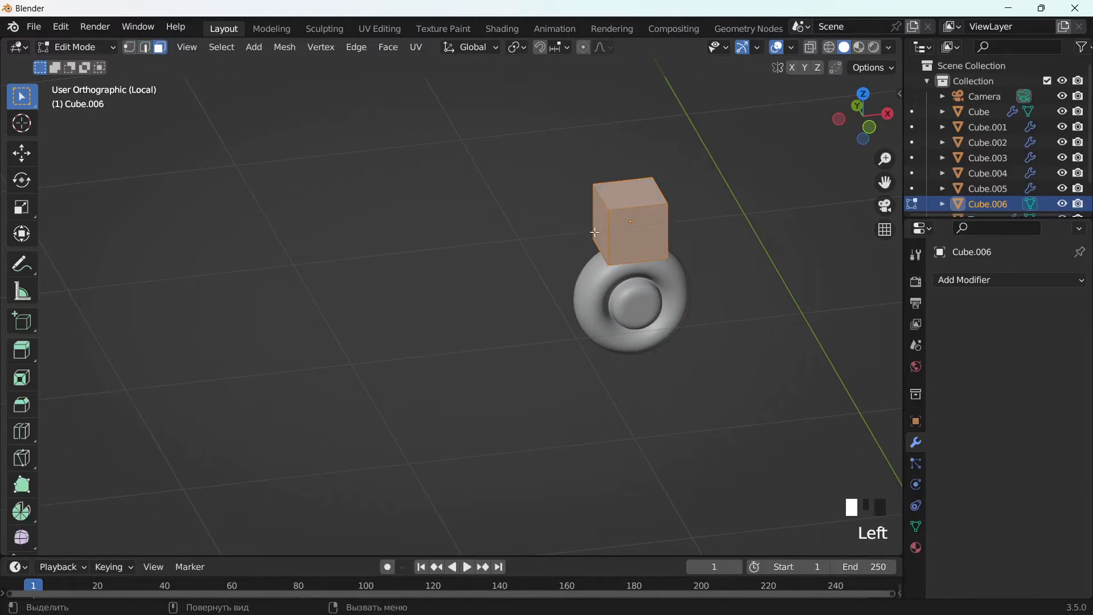
{"action": "middle_click_drag", "start_coordinate": [594, 233], "coordinate": [695, 276]}
{"action": "key", "text": "e"}
{"action": "left_click", "coordinate": [583, 295]}
{"action": "key", "text": "e"}
{"action": "left_click", "coordinate": [718, 347]}
Delete the three underside faces of the arch to leave an open fender shell.
{"action": "left_click", "coordinate": [667, 279]}
{"action": "left_click", "coordinate": [602, 251], "text": "shift"}
{"action": "left_click", "coordinate": [537, 278], "text": "shift"}
{"action": "key", "text": "x"}
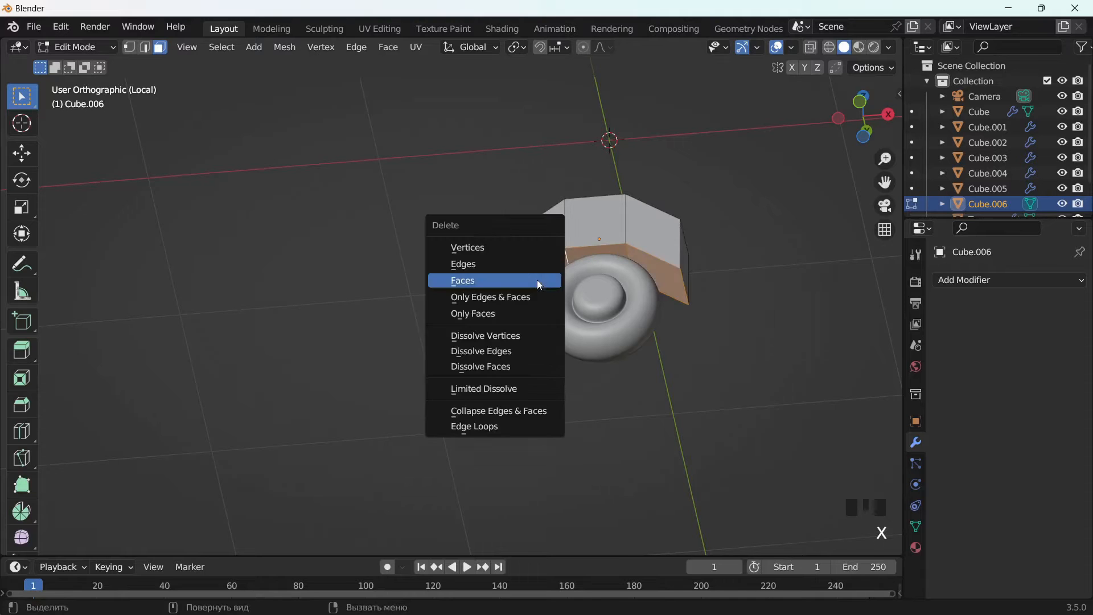
{"action": "left_click", "coordinate": [540, 281]}
{"action": "middle_click_drag", "start_coordinate": [539, 283], "coordinate": [698, 313]}
{"action": "key", "text": "Tab"}
Add a Subdivision Surface modifier to the rear fender with viewport level 2.
{"action": "left_click", "coordinate": [1010, 280]}
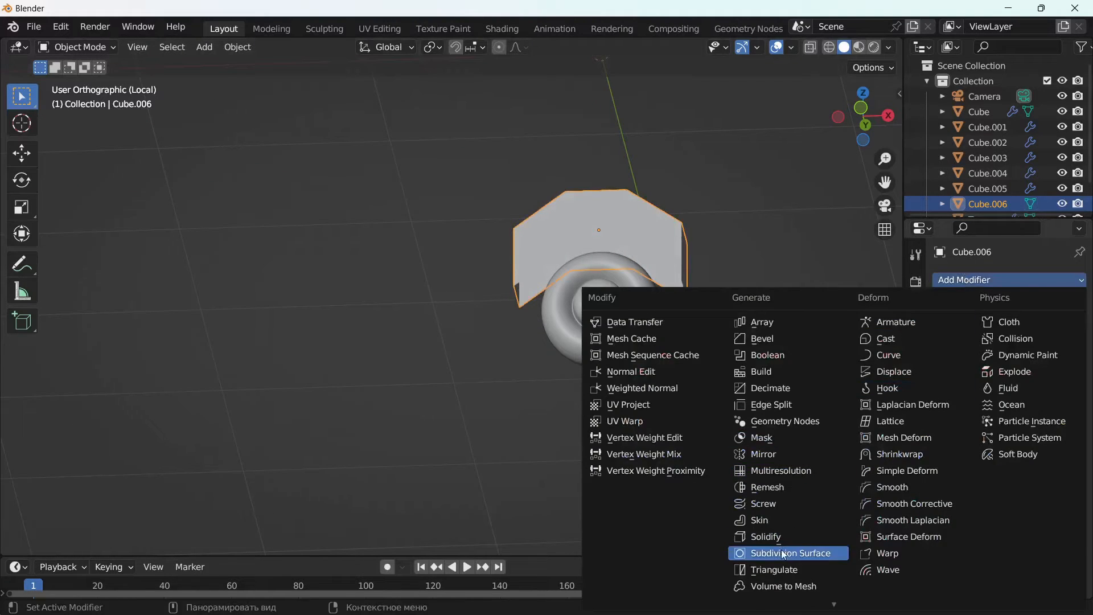
{"action": "left_click", "coordinate": [783, 555]}
{"action": "middle_click_drag", "start_coordinate": [745, 242], "coordinate": [765, 266]}
{"action": "left_click", "coordinate": [1059, 346]}
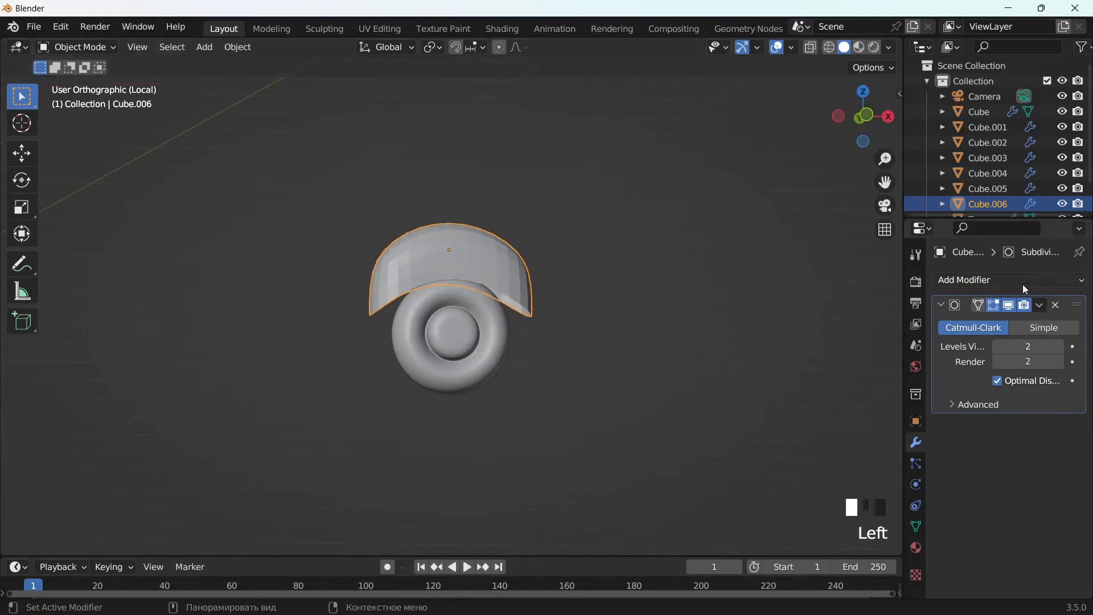
Add a 0.1 m thick Solidify modifier above the fender's subdivision modifier and apply the object transform.
{"action": "left_click", "coordinate": [1024, 280]}
{"action": "left_click", "coordinate": [766, 540]}
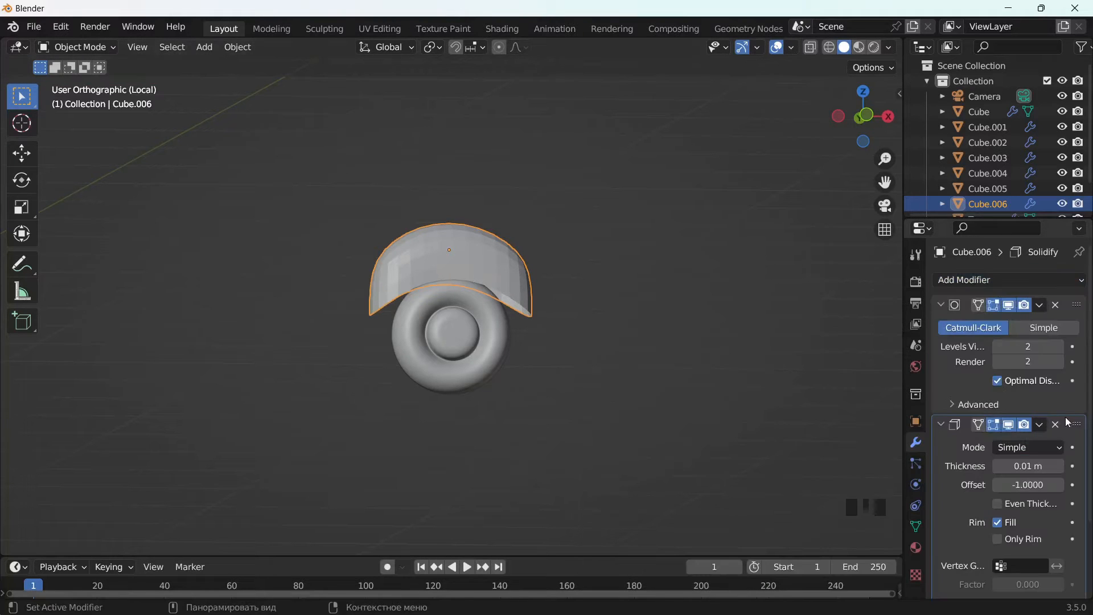
{"action": "left_click_drag", "start_coordinate": [1076, 424], "coordinate": [1075, 232]}
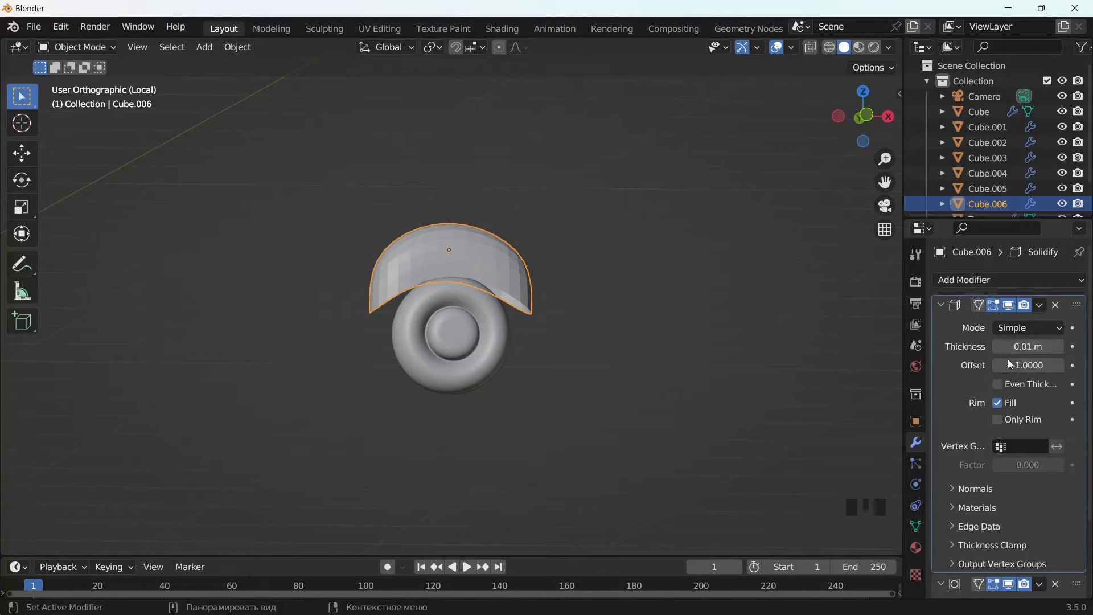
{"action": "key", "text": "ctrl+a"}
{"action": "middle_click_drag", "start_coordinate": [513, 288], "coordinate": [700, 285]}
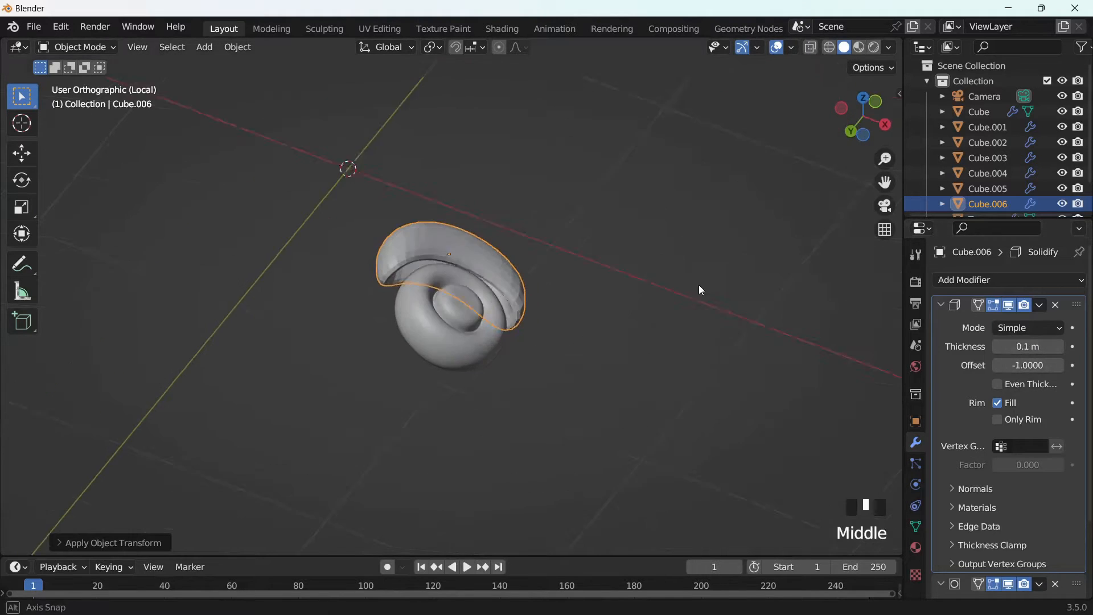
Shade the rear fender smooth and lower it along Z closer over the wheel.
{"action": "right_click", "coordinate": [466, 255]}
{"action": "left_click", "coordinate": [467, 255]}
{"action": "middle_click_drag", "start_coordinate": [466, 255], "coordinate": [512, 283]}
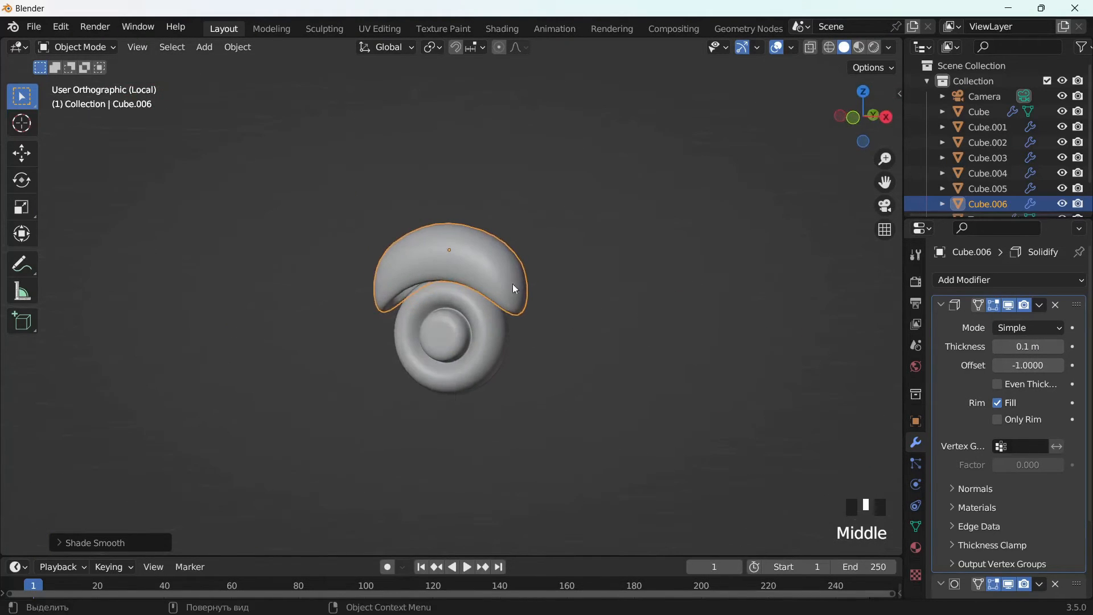
{"action": "key", "text": "g"}
{"action": "key", "text": "z"}
{"action": "left_click", "coordinate": [520, 285]}
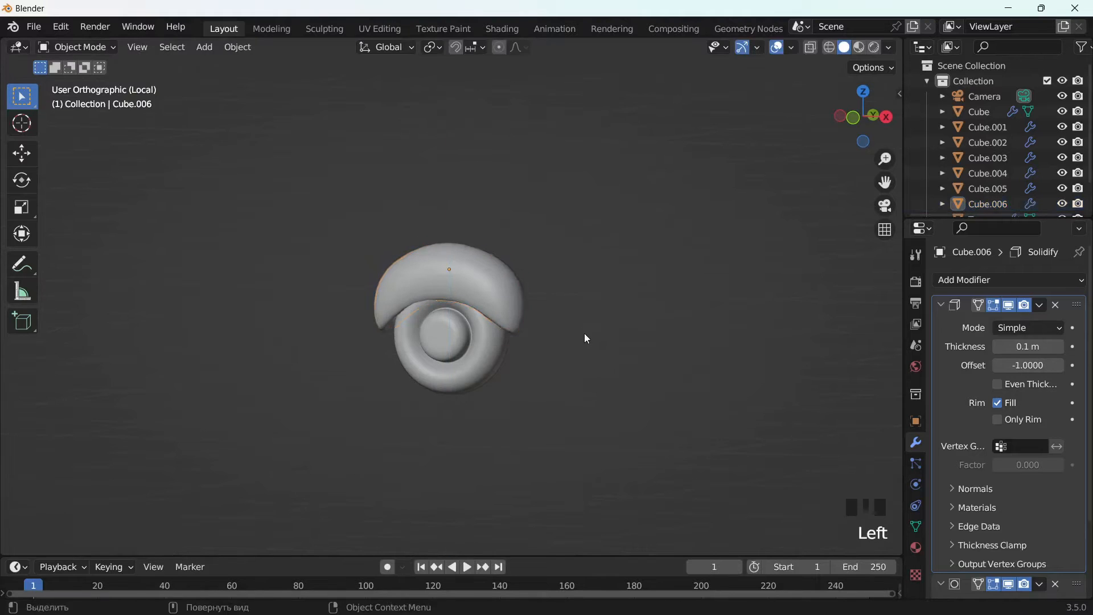
{"action": "middle_click_drag", "start_coordinate": [585, 336], "coordinate": [490, 273]}
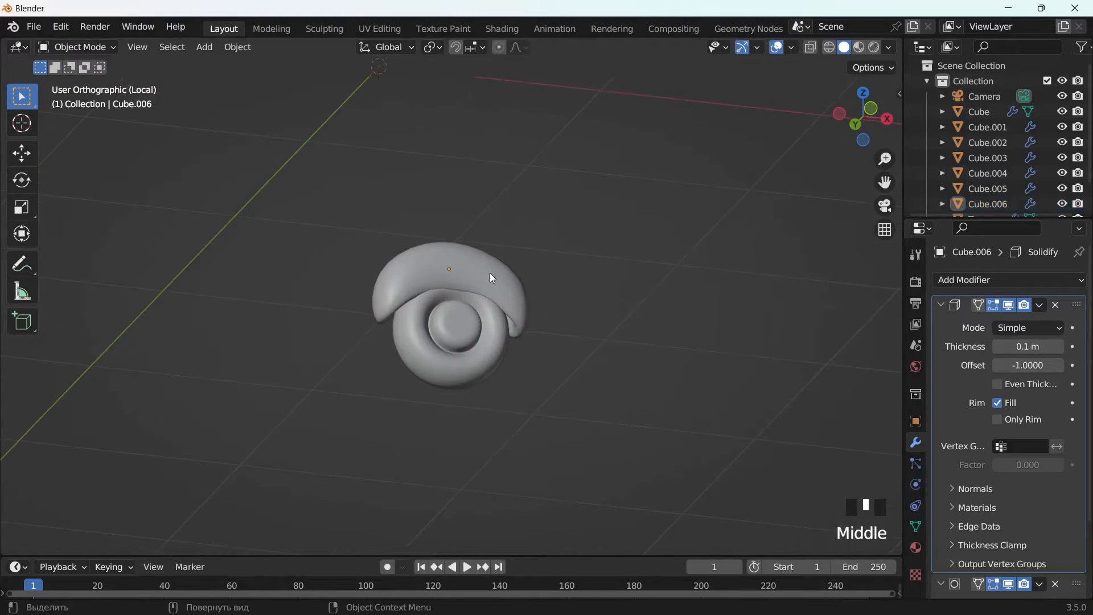
Set the rear fender's Solidify thickness to -0.02 m and narrow the fender slightly along X.
{"action": "double_click", "coordinate": [1028, 347]}
{"action": "left_click_drag", "start_coordinate": [1028, 347], "coordinate": [1009, 347]}
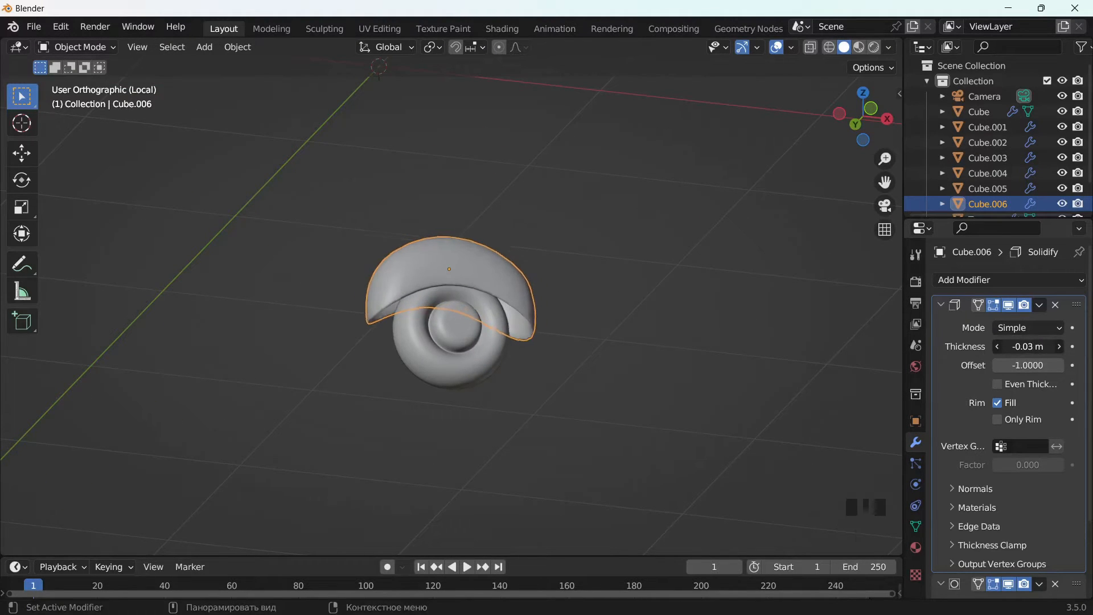
{"action": "middle_click_drag", "start_coordinate": [809, 370], "coordinate": [585, 237]}
{"action": "key", "text": "s"}
{"action": "key", "text": "x"}
{"action": "left_click", "coordinate": [709, 370]}
{"action": "left_click", "coordinate": [719, 376]}
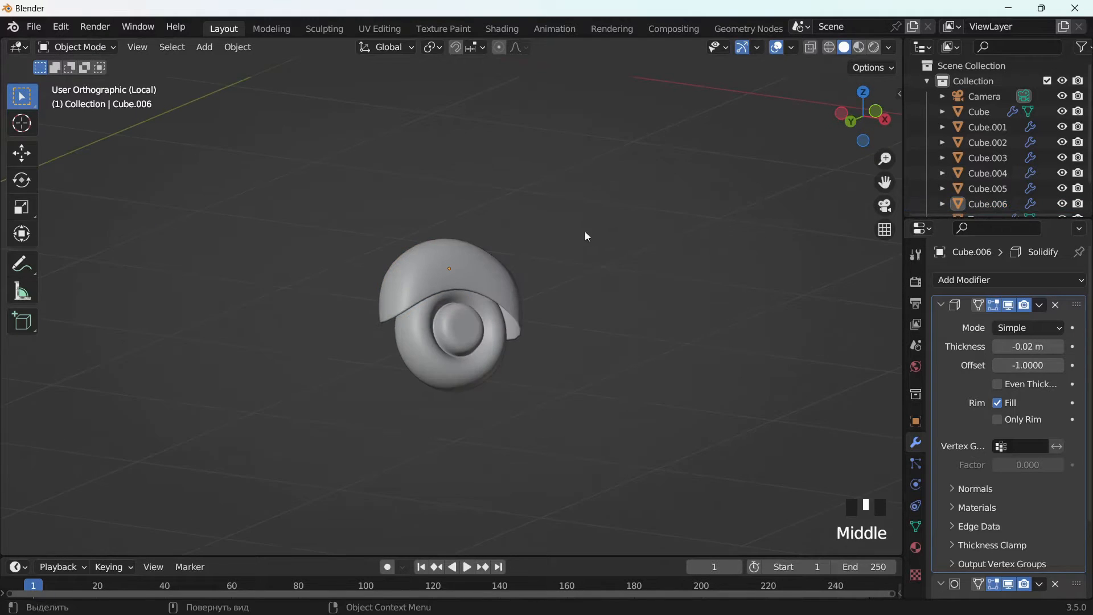
Set the rear fender's Solidify thickness to -0.04 m.
{"action": "scroll", "coordinate": [585, 236], "scroll_direction": "up", "scroll_amount": 2}
{"action": "left_click", "coordinate": [1063, 347]}
{"action": "left_click", "coordinate": [1063, 347]}
{"action": "left_click", "coordinate": [1063, 347]}
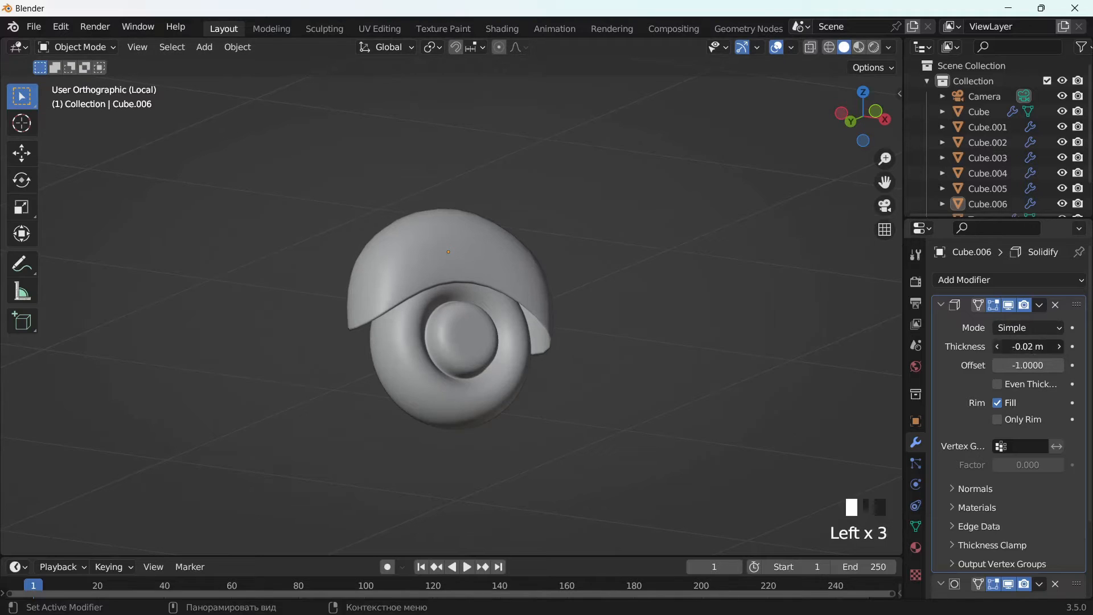
{"action": "left_click", "coordinate": [1063, 347]}
{"action": "middle_click_drag", "start_coordinate": [740, 256], "coordinate": [572, 208]}
Leave local view and lower the cab with its windows, both wheels and the fenders together about 0.12 m along Z.
{"action": "left_click", "coordinate": [533, 348]}
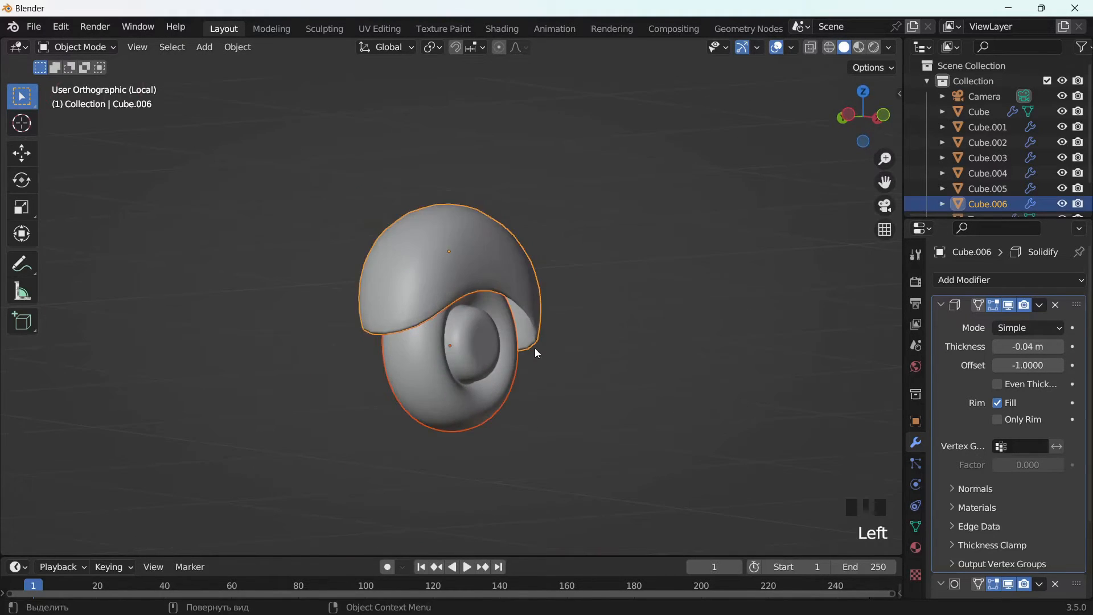
{"action": "key", "text": "slash"}
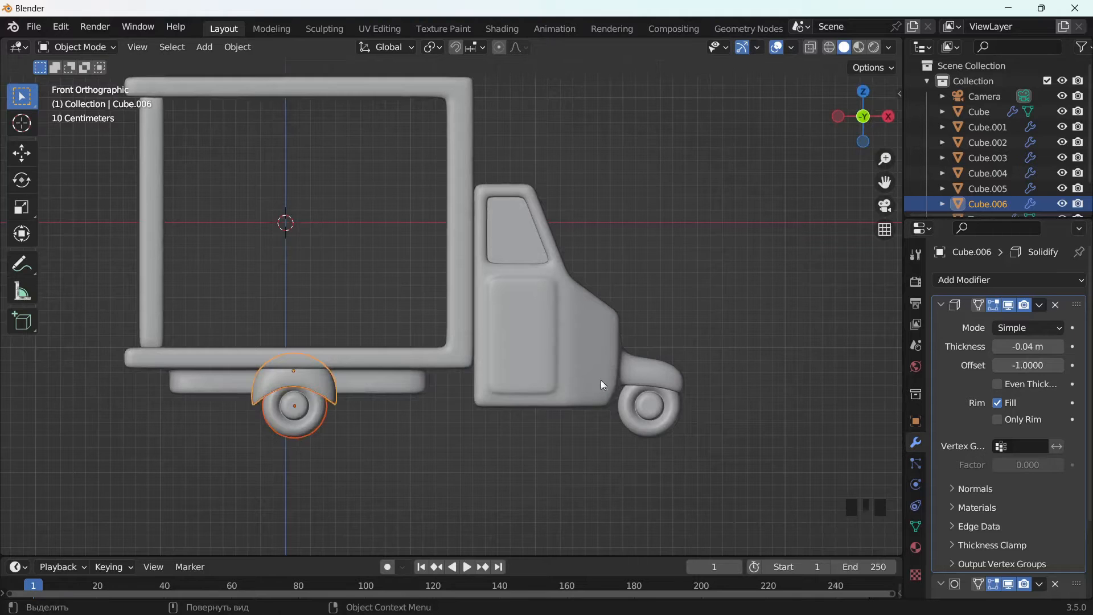
{"action": "left_click", "coordinate": [810, 47]}
{"action": "left_click", "coordinate": [641, 387], "text": "shift"}
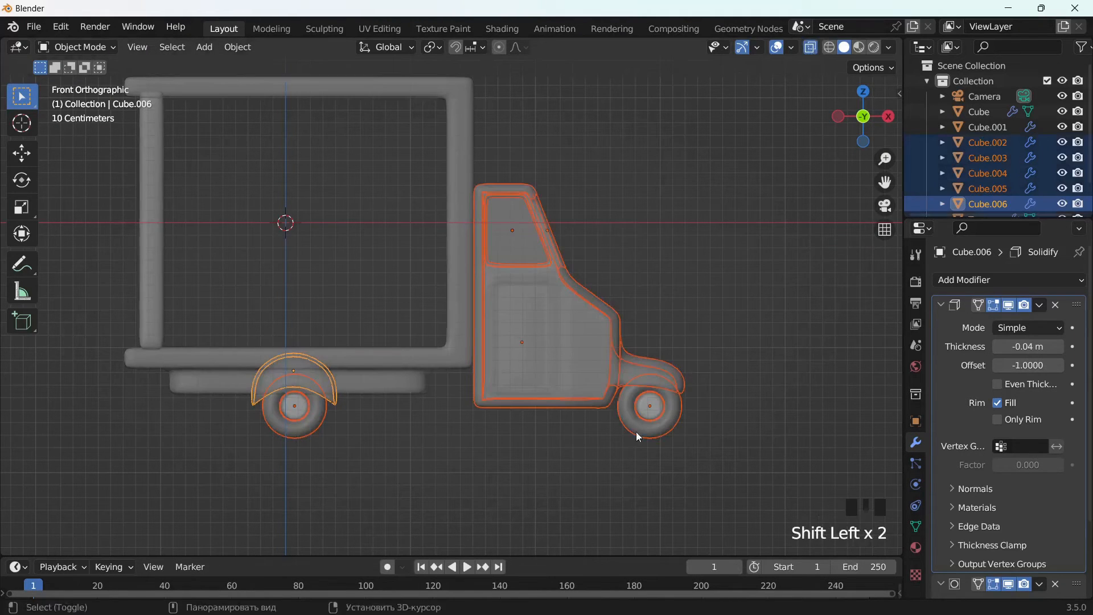
{"action": "key", "text": "g"}
{"action": "key", "text": "z"}
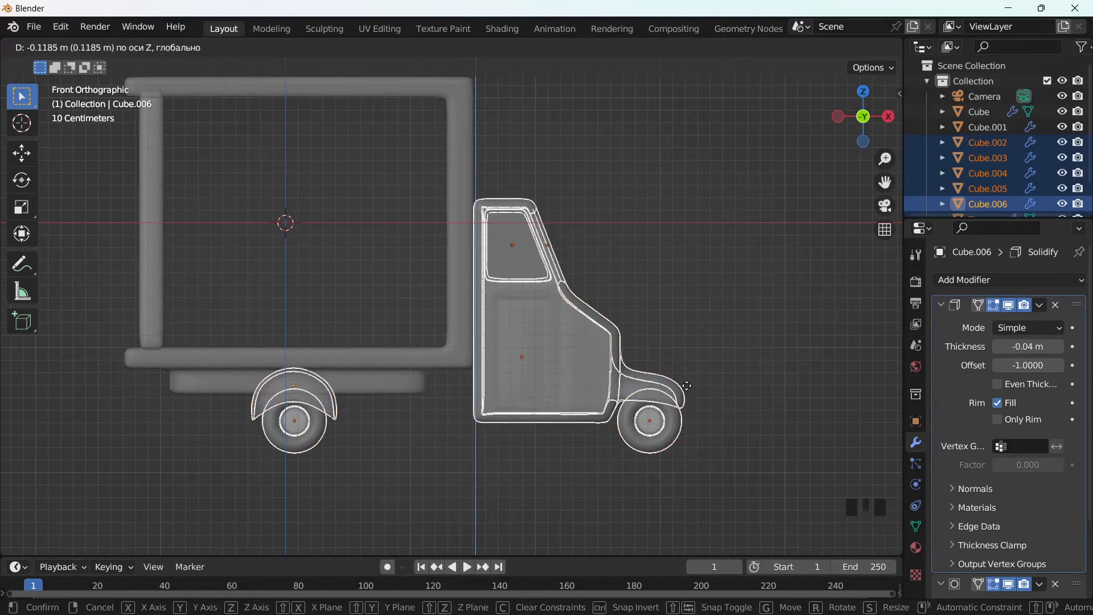
{"action": "left_click", "coordinate": [685, 303]}
{"action": "left_click", "coordinate": [749, 263]}
{"action": "left_click", "coordinate": [749, 264]}
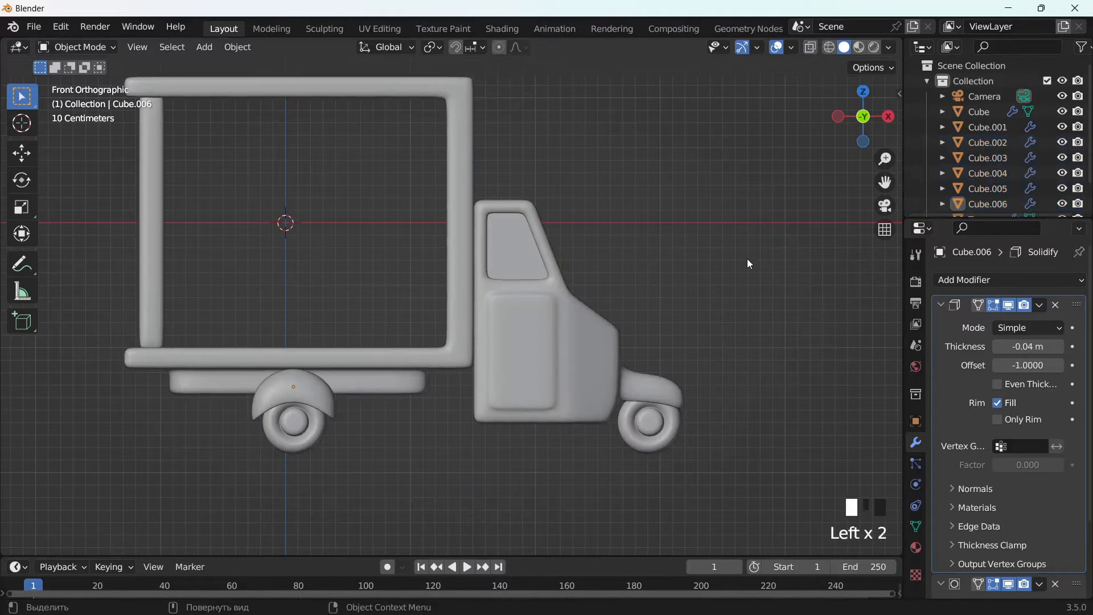
Scale the cab, its windows and both wheels up together by about 1.10 around their shared centre, leaving out the rear fender.
{"action": "key", "text": "ctrl+z"}
{"action": "left_click", "coordinate": [432, 47]}
{"action": "left_click", "coordinate": [454, 117]}
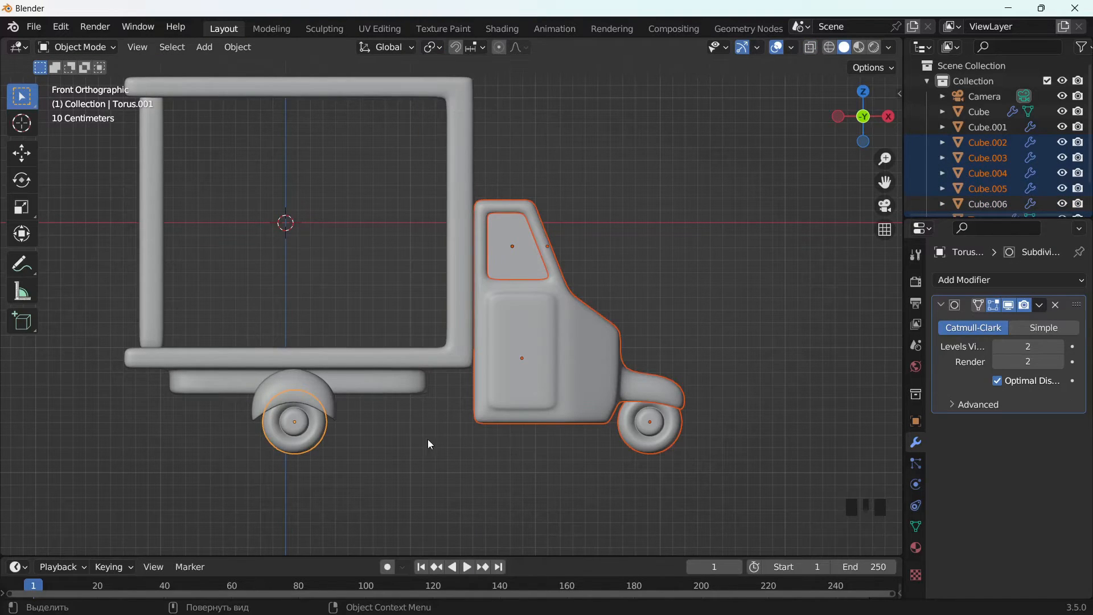
{"action": "key", "text": "s"}
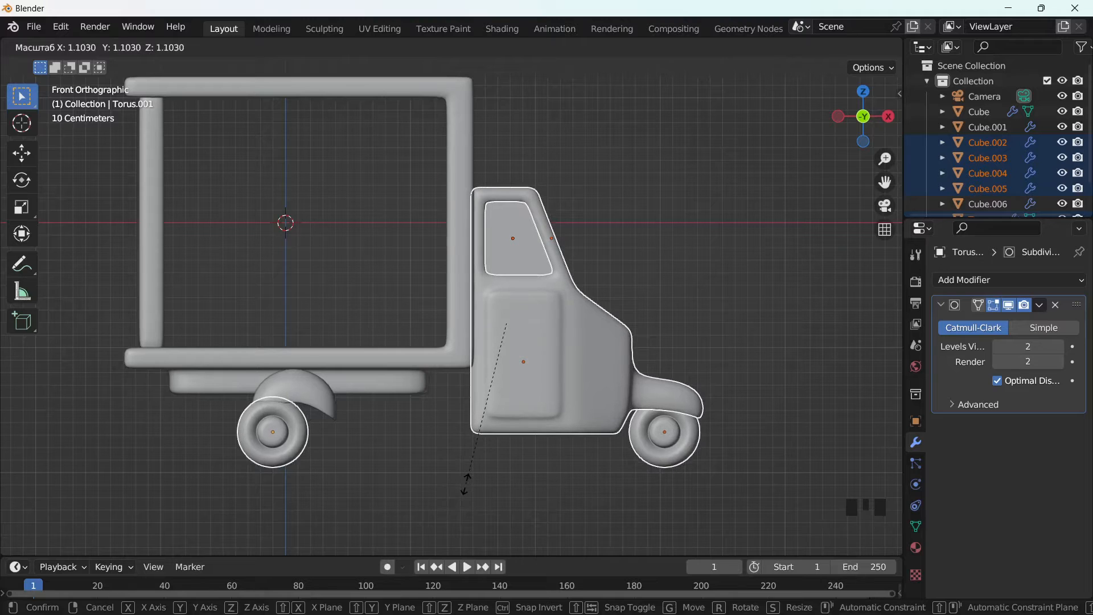
{"action": "left_click", "coordinate": [465, 484]}
Move the rear wheel about 0.19 m along X back under its fender.
{"action": "left_click", "coordinate": [391, 453]}
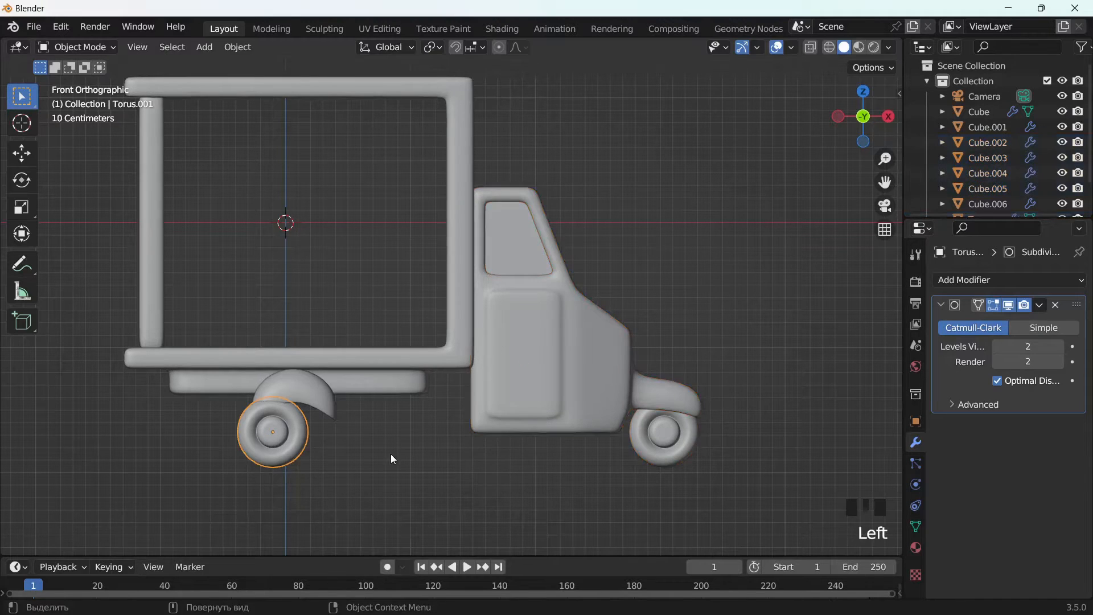
{"action": "key", "text": "g"}
{"action": "key", "text": "x"}
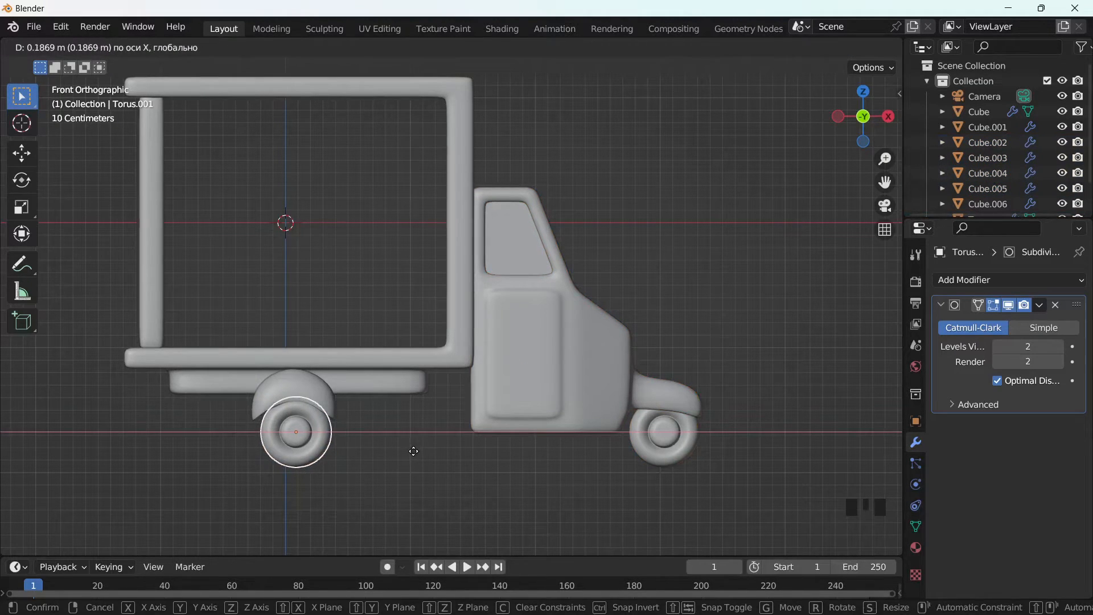
{"action": "left_click", "coordinate": [413, 450]}
Raise the rear wheel, front wheel and cab together about 0.09 m along Z.
{"action": "left_click", "coordinate": [585, 441], "text": "shift"}
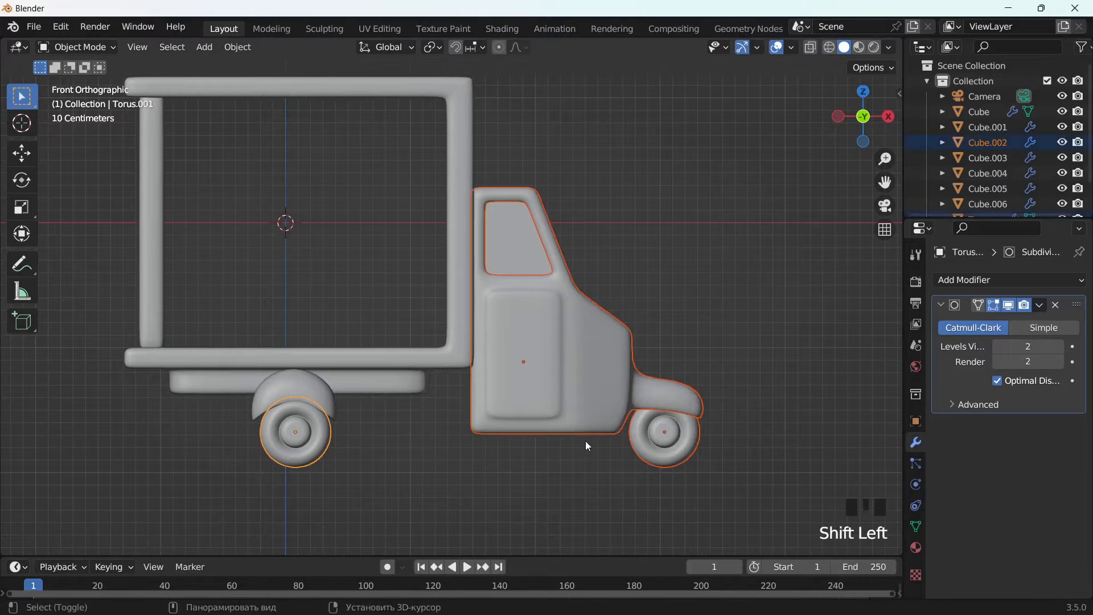
{"action": "key", "text": "g"}
{"action": "key", "text": "z"}
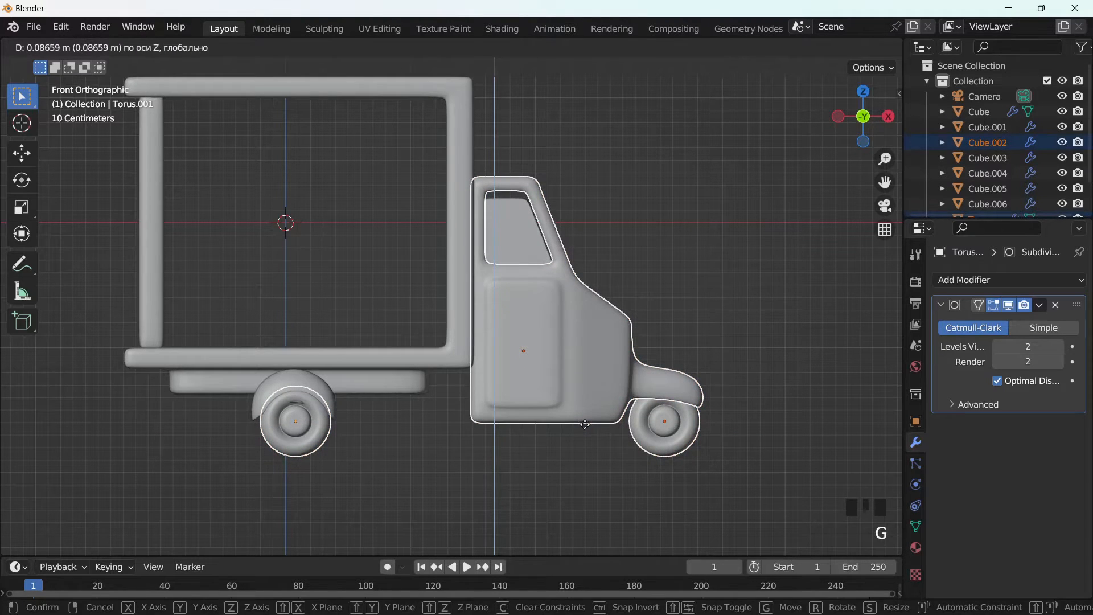
{"action": "left_click", "coordinate": [585, 424]}
Shift the rear fender along Y so it is centred over the rear wheel.
{"action": "left_click", "coordinate": [347, 416]}
{"action": "middle_click_drag", "start_coordinate": [376, 427], "coordinate": [540, 404]}
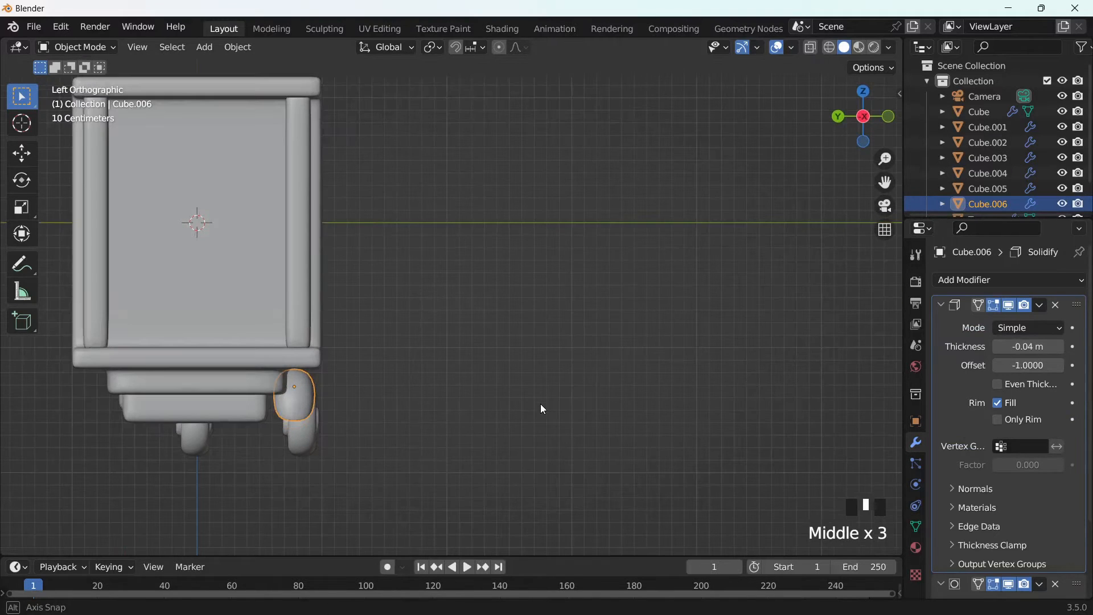
{"action": "key", "text": "g"}
{"action": "key", "text": "y"}
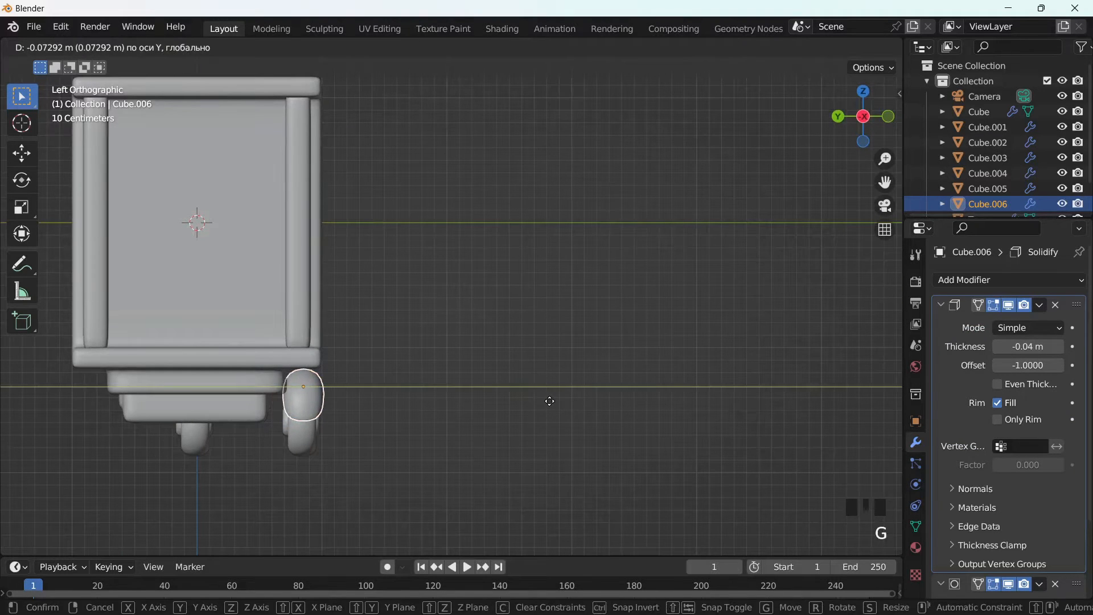
{"action": "left_click", "coordinate": [530, 404]}
{"action": "middle_click_drag", "start_coordinate": [530, 404], "coordinate": [548, 429]}
{"action": "scroll", "coordinate": [482, 453], "scroll_direction": "down", "scroll_amount": 3}
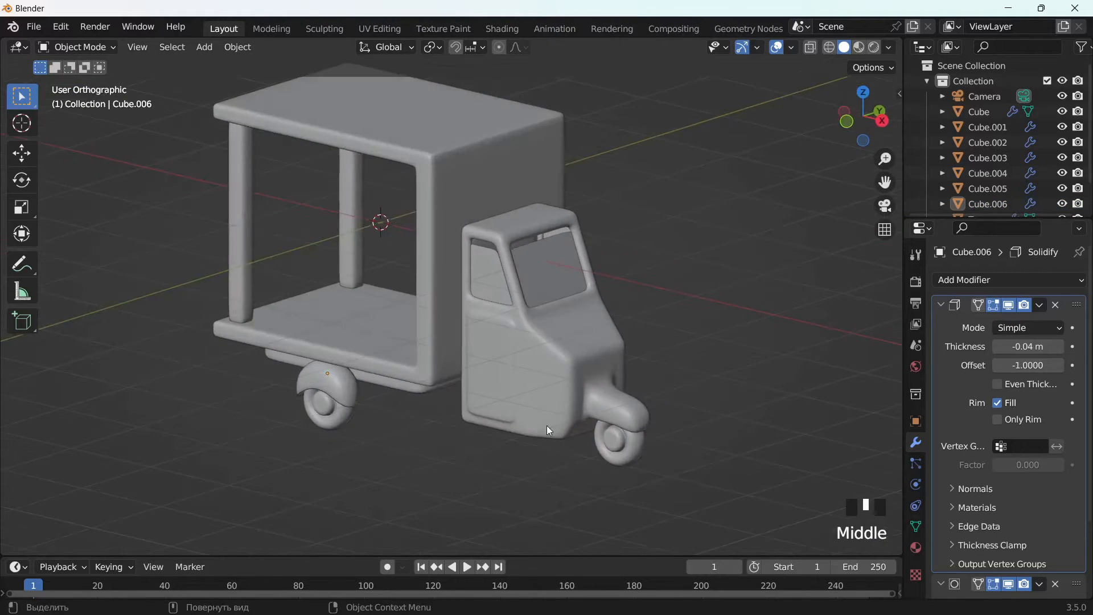
Raise the two side windows and the windshield about 0.1 m along Z to fit the cab's openings.
{"action": "scroll", "coordinate": [518, 254], "scroll_direction": "up", "scroll_amount": 4}
{"action": "left_click", "coordinate": [518, 254]}
{"action": "key", "text": "s"}
{"action": "left_click", "coordinate": [667, 310]}
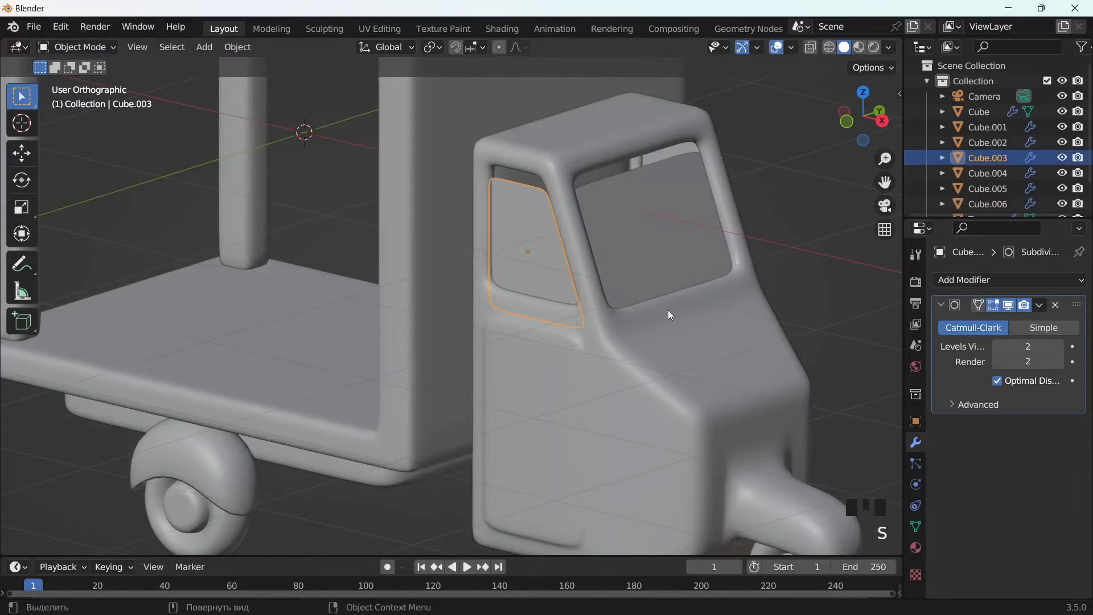
{"action": "left_click", "coordinate": [668, 309], "text": "shift"}
{"action": "scroll", "coordinate": [725, 279], "scroll_direction": "down", "scroll_amount": 3}
{"action": "middle_click_drag", "start_coordinate": [726, 279], "coordinate": [719, 386]}
{"action": "left_click", "coordinate": [664, 248], "text": "shift"}
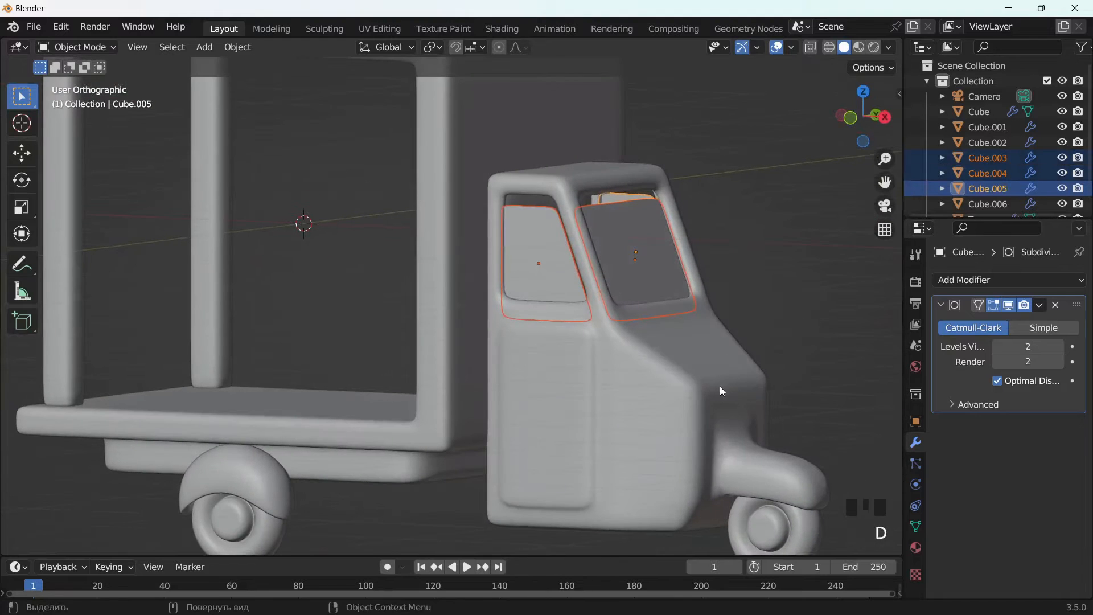
{"action": "key", "text": "z"}
{"action": "key", "text": "g"}
{"action": "key", "text": "z"}
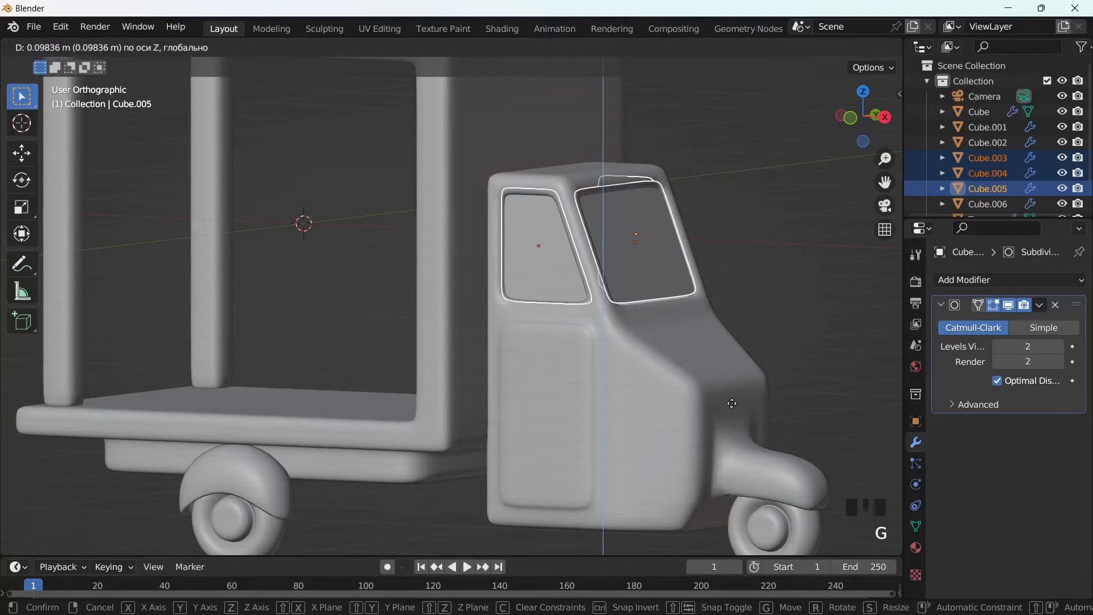
{"action": "left_click", "coordinate": [731, 403]}
{"action": "key", "text": "alt+a"}
Add a Mirror modifier to the rear wheel on the Y axis only, with the cargo body Cube as mirror object.
{"action": "scroll", "coordinate": [709, 370], "scroll_direction": "down", "scroll_amount": 2}
{"action": "middle_click_drag", "start_coordinate": [709, 370], "coordinate": [299, 454]}
{"action": "left_click", "coordinate": [1036, 280]}
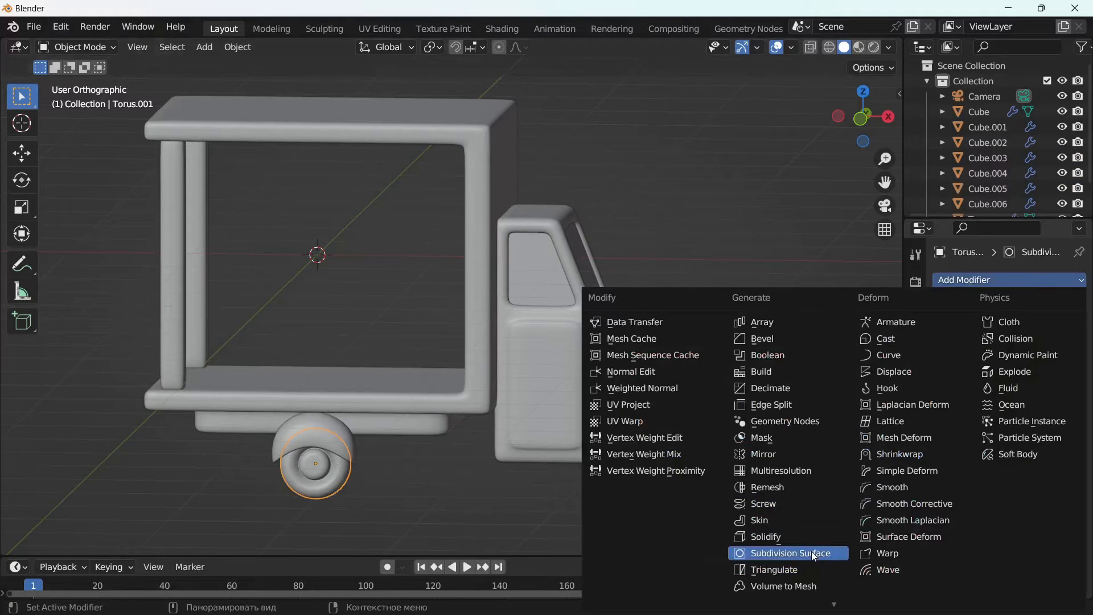
{"action": "left_click", "coordinate": [769, 459]}
{"action": "middle_click_drag", "start_coordinate": [592, 490], "coordinate": [1008, 470]}
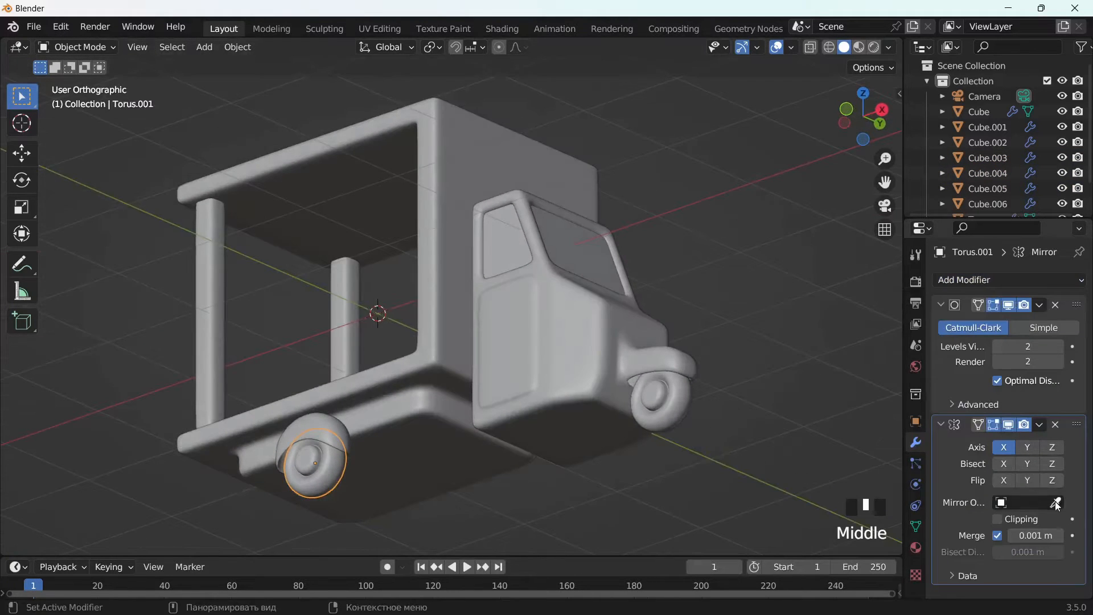
{"action": "left_click", "coordinate": [436, 430]}
{"action": "left_click", "coordinate": [1005, 448]}
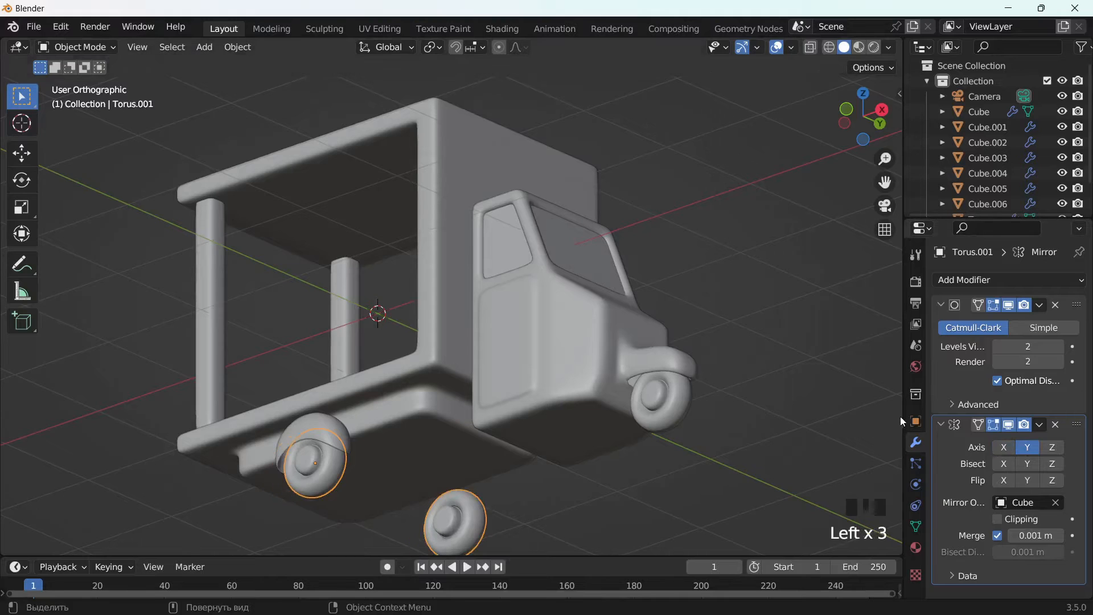
Add a Mirror modifier to the rear fender on the Y axis only, using Cube as the mirror object.
{"action": "left_click", "coordinate": [328, 428]}
{"action": "left_click", "coordinate": [991, 280]}
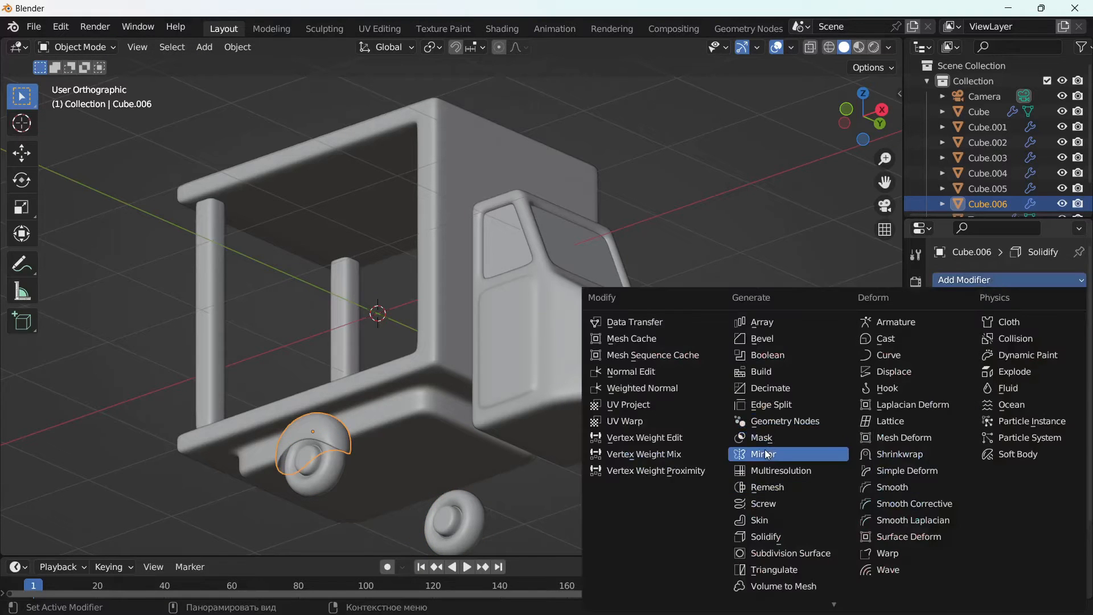
{"action": "scroll", "coordinate": [1035, 495], "scroll_direction": "down", "scroll_amount": 9}
{"action": "scroll", "coordinate": [1034, 495], "scroll_direction": "down", "scroll_amount": 5}
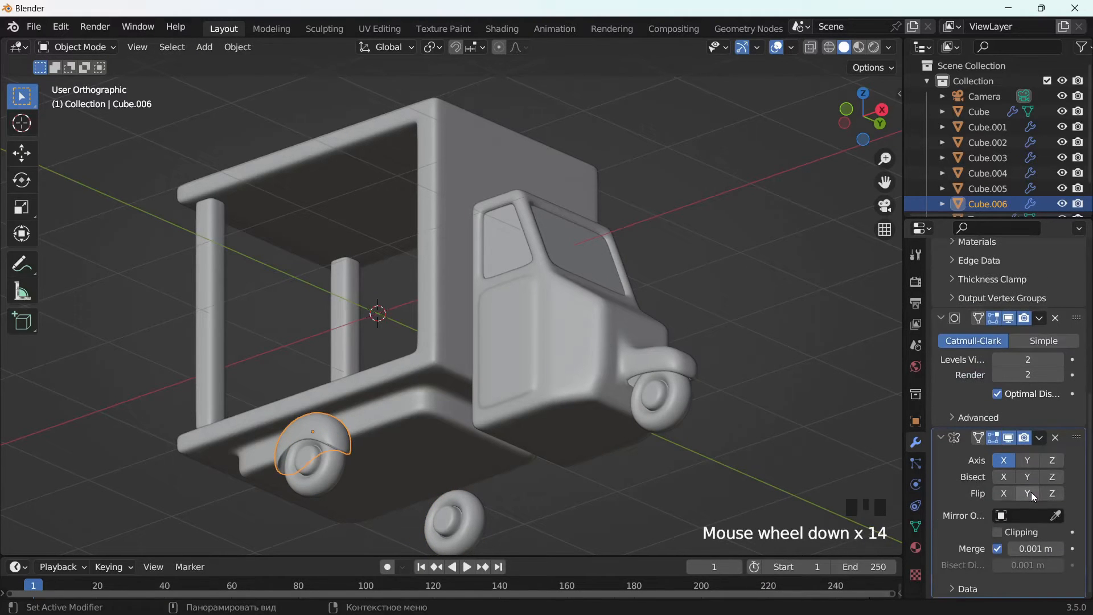
{"action": "left_click", "coordinate": [1056, 516]}
{"action": "left_click", "coordinate": [444, 441]}
{"action": "left_click", "coordinate": [1035, 461]}
Add a cube in the bottom view and scale it down to about 0.14 for the rear axle.
{"action": "scroll", "coordinate": [661, 346], "scroll_direction": "down", "scroll_amount": 4}
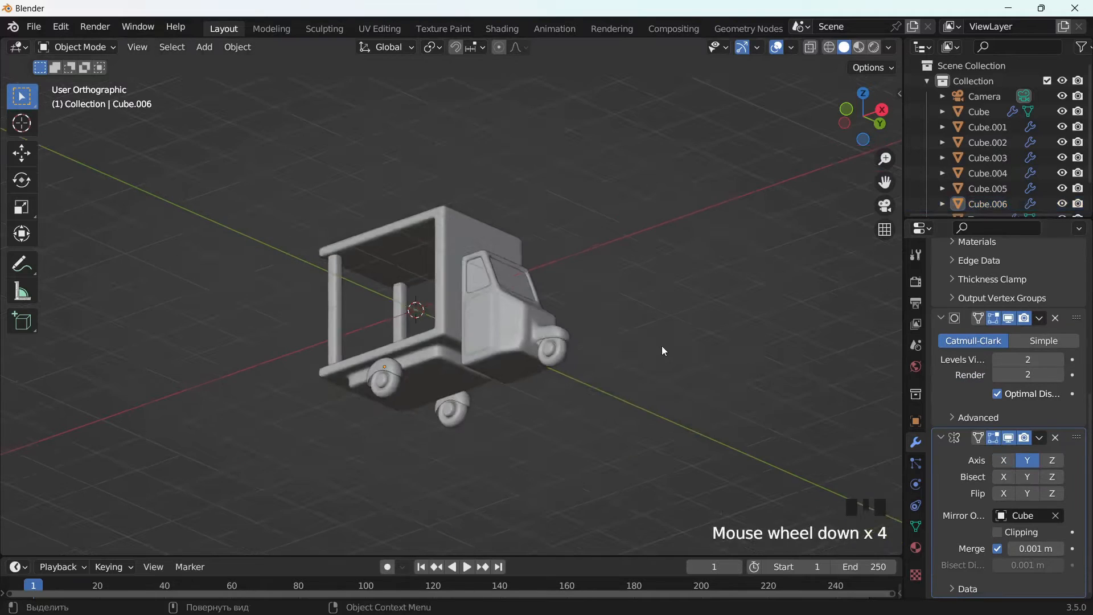
{"action": "middle_click_drag", "start_coordinate": [661, 346], "coordinate": [711, 405]}
{"action": "middle_click_drag", "start_coordinate": [576, 416], "coordinate": [605, 228]}
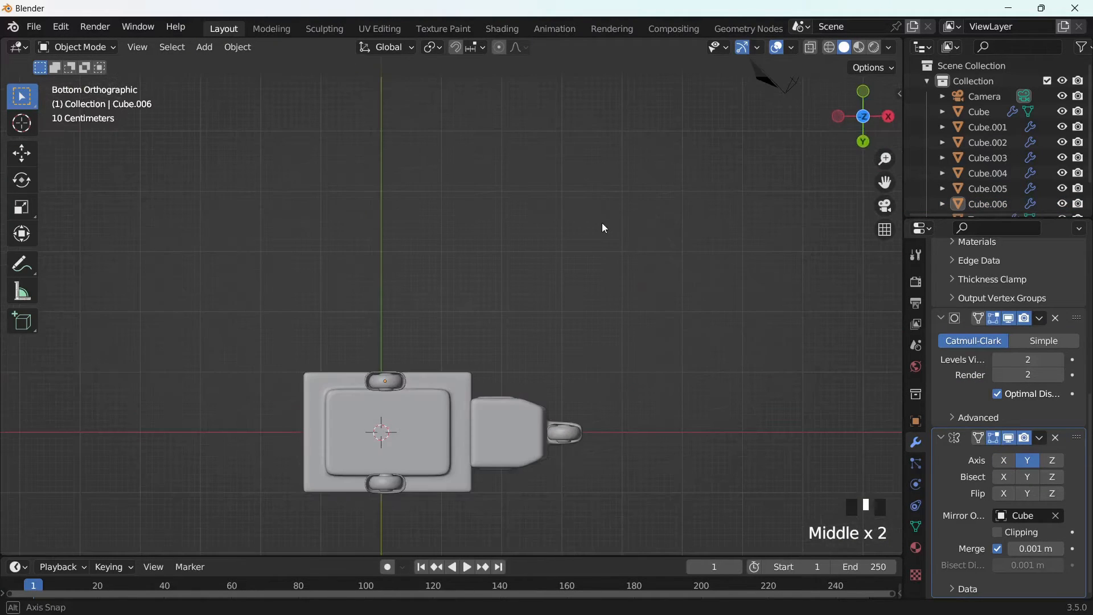
{"action": "scroll", "coordinate": [563, 300], "scroll_direction": "up", "scroll_amount": 2}
{"action": "key", "text": "shift+a"}
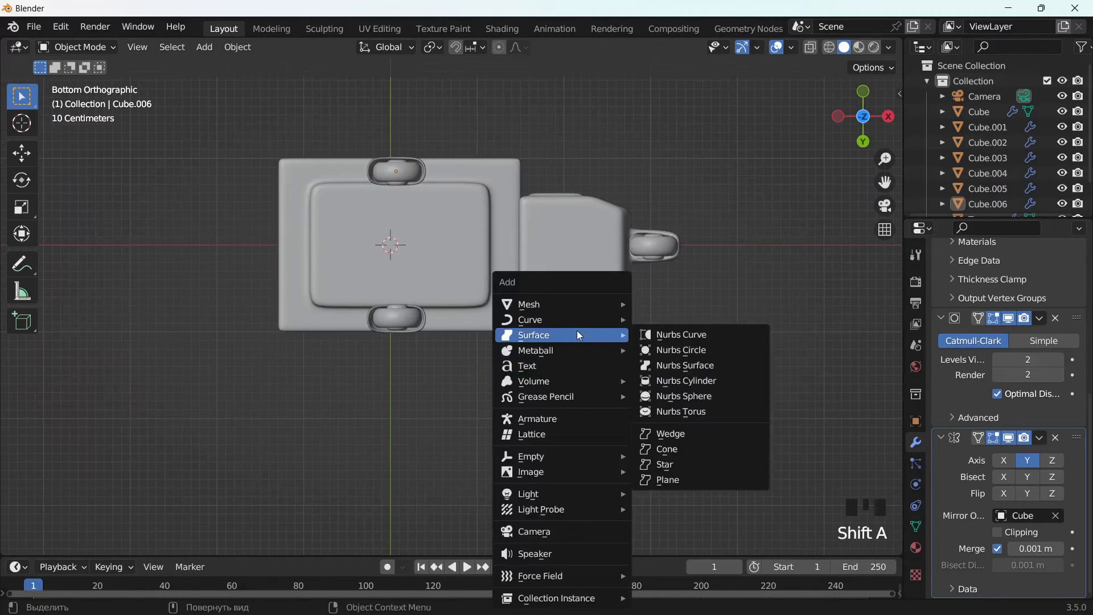
{"action": "mouse_move", "coordinate": [563, 307]}
{"action": "left_click", "coordinate": [669, 319]}
{"action": "key", "text": "s"}
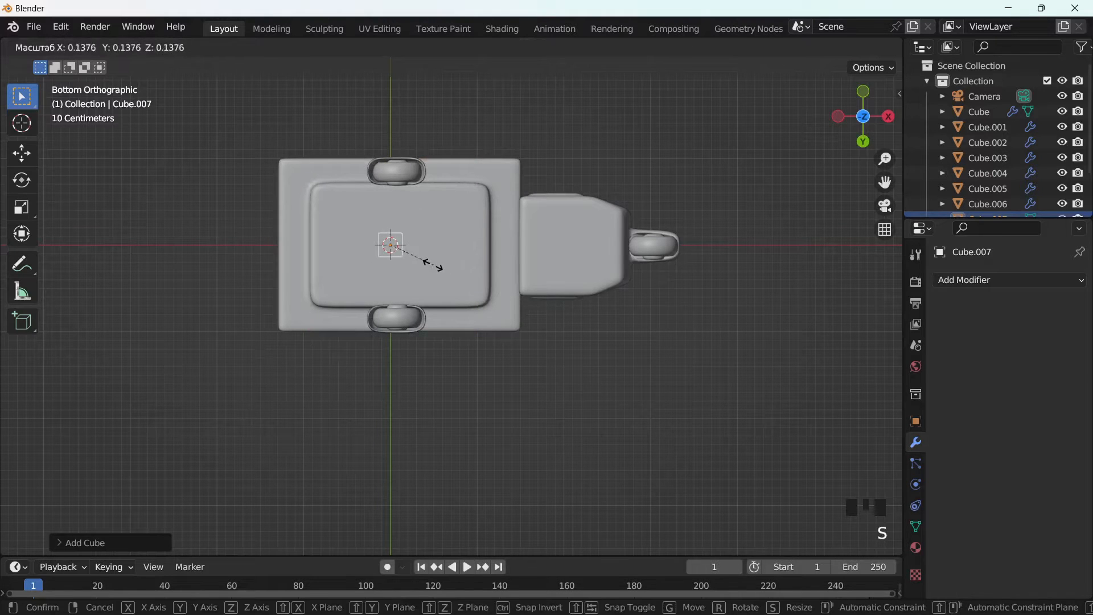
{"action": "left_click", "coordinate": [432, 265]}
Align the small cube with the rear wheels and lower it about 1.47 m along Z to hub height.
{"action": "scroll", "coordinate": [435, 265], "scroll_direction": "up", "scroll_amount": 2}
{"action": "key", "text": "g"}
{"action": "left_click", "coordinate": [449, 272]}
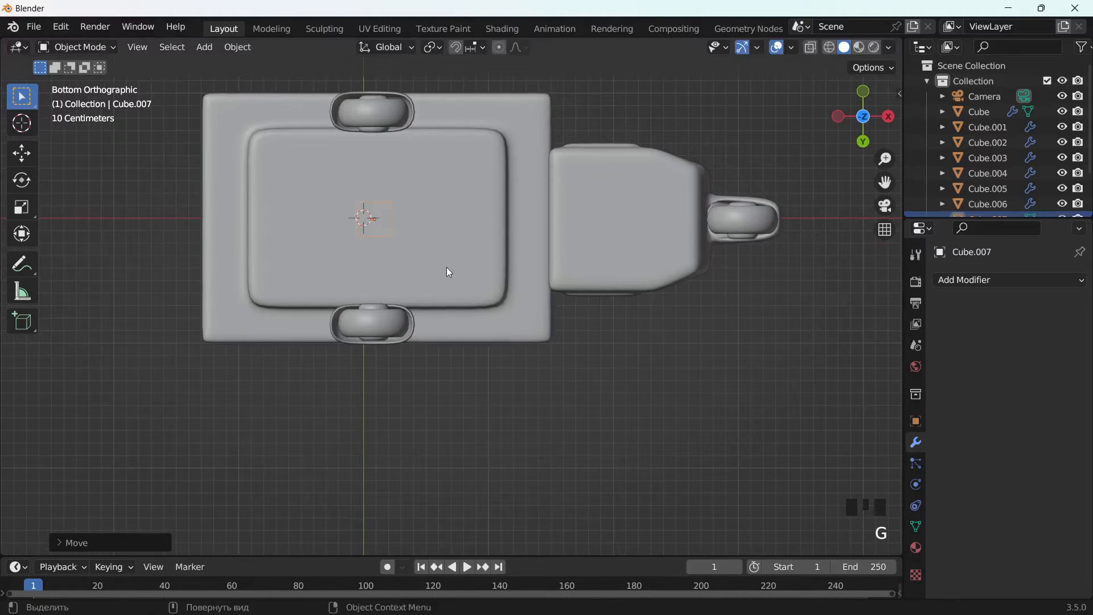
{"action": "middle_click_drag", "start_coordinate": [449, 272], "coordinate": [785, 460]}
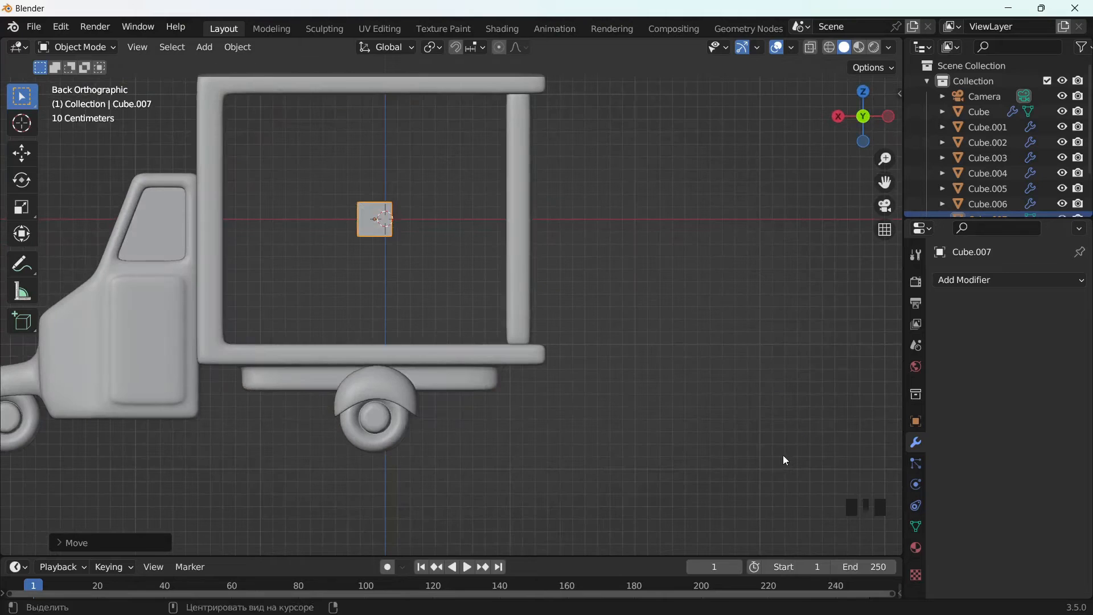
{"action": "key", "text": "g"}
{"action": "key", "text": "z"}
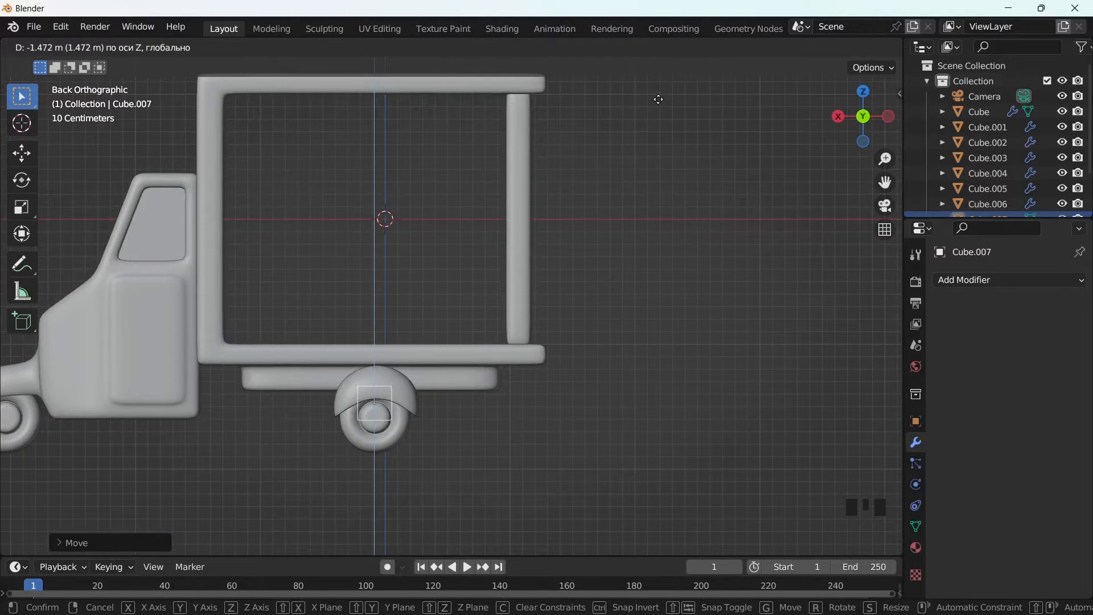
{"action": "left_click", "coordinate": [658, 99]}
Nudge the mirrored rear wheels along X to centre them under their fenders.
{"action": "scroll", "coordinate": [360, 474], "scroll_direction": "up", "scroll_amount": 2}
{"action": "left_click", "coordinate": [360, 474]}
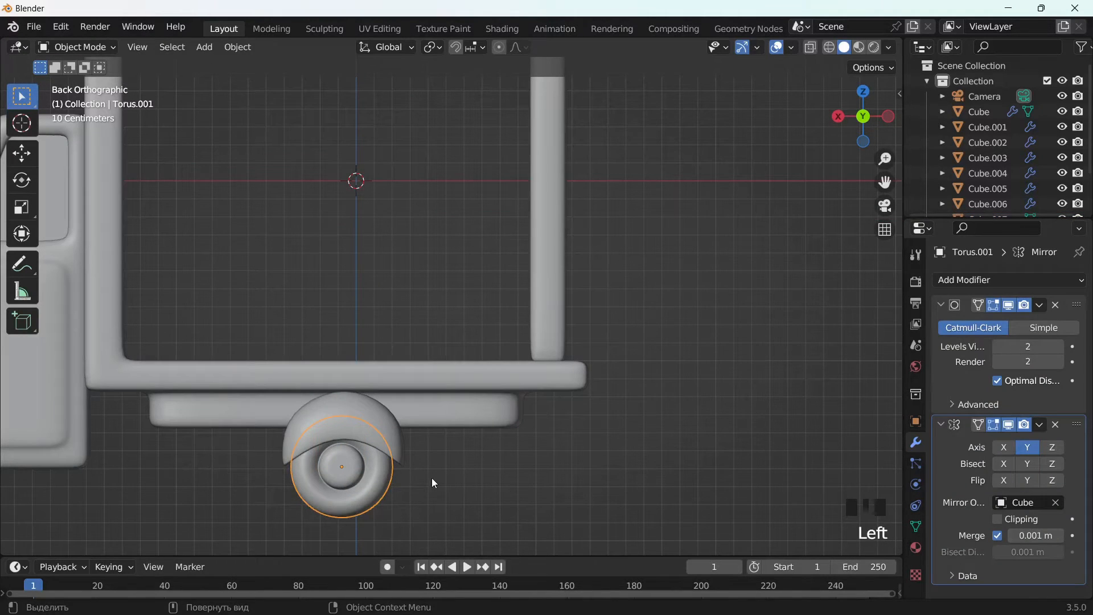
{"action": "key", "text": "g"}
{"action": "key", "text": "x"}
{"action": "left_click", "coordinate": [437, 477]}
{"action": "middle_click_drag", "start_coordinate": [445, 474], "coordinate": [402, 443]}
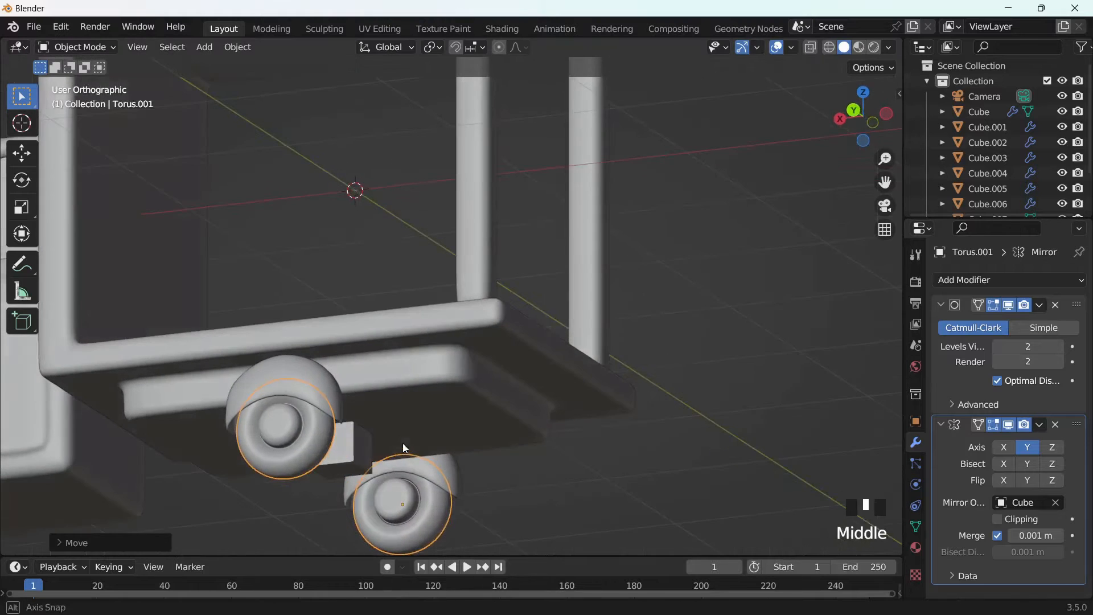
Extrude the small axle cube's +Y side face outward until it meets the rear wheel.
{"action": "left_click", "coordinate": [355, 444]}
{"action": "middle_click_drag", "start_coordinate": [506, 446], "coordinate": [527, 381]}
{"action": "key", "text": "Tab"}
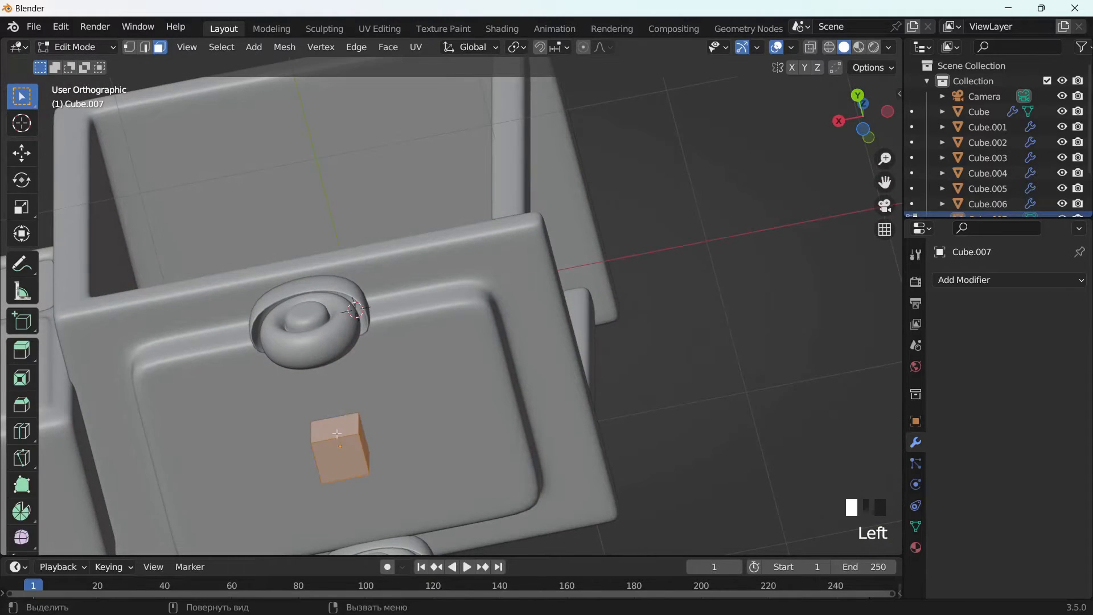
{"action": "left_click", "coordinate": [337, 433]}
{"action": "middle_click_drag", "start_coordinate": [337, 434], "coordinate": [313, 393]}
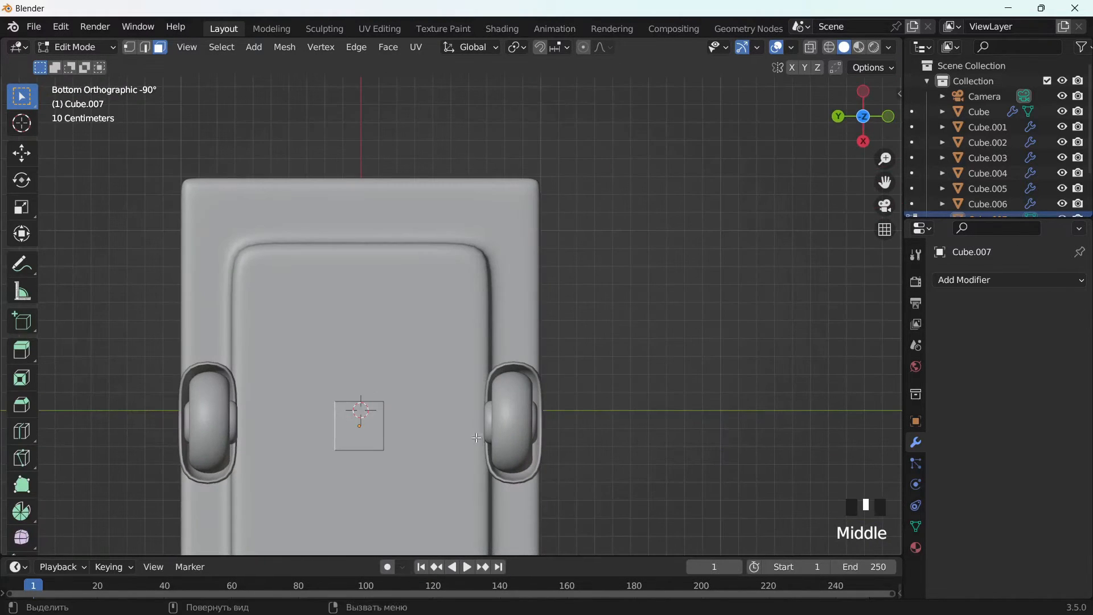
{"action": "key", "text": "e"}
{"action": "left_click", "coordinate": [380, 450]}
Extrude the axle cube's opposite, -Y side face outward to reach the other rear wheel.
{"action": "middle_click_drag", "start_coordinate": [378, 455], "coordinate": [322, 494]}
{"action": "left_click", "coordinate": [348, 336]}
{"action": "middle_click_drag", "start_coordinate": [412, 363], "coordinate": [501, 353]}
{"action": "key", "text": "e"}
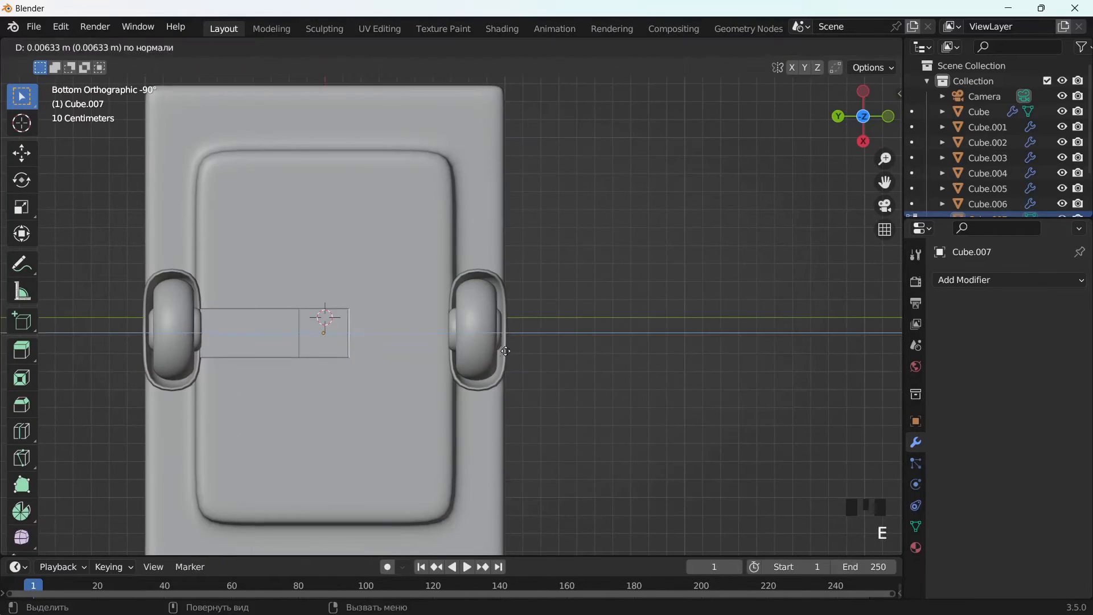
{"action": "left_click", "coordinate": [566, 358]}
{"action": "scroll", "coordinate": [522, 373], "scroll_direction": "down", "scroll_amount": 2}
Extrude the front face of the axle's middle section forward to the cab, forming a T-shaped frame.
{"action": "middle_click_drag", "start_coordinate": [371, 370], "coordinate": [361, 331]}
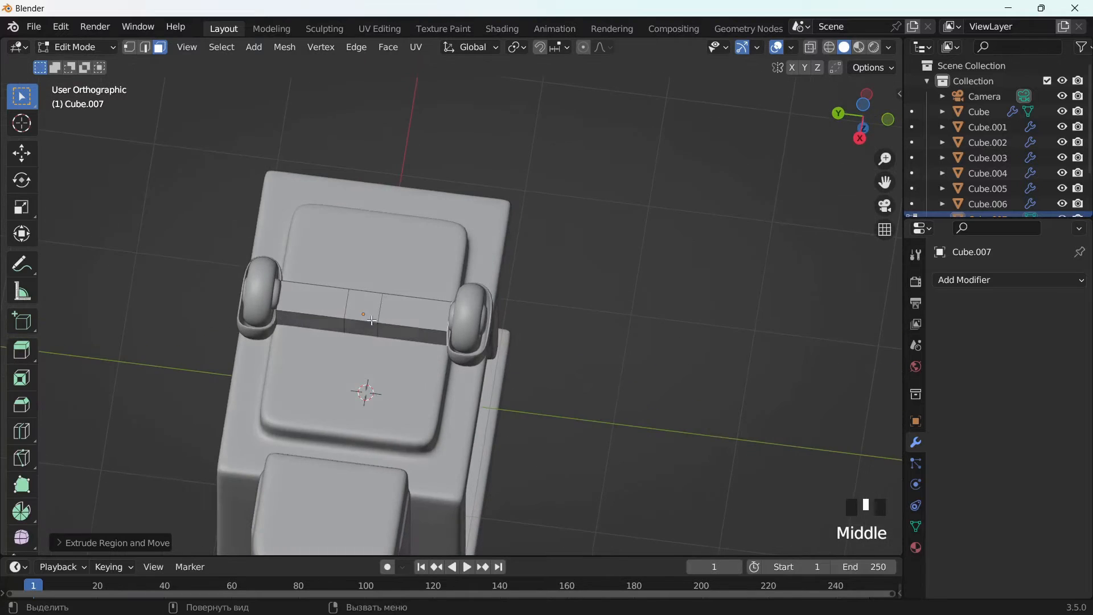
{"action": "left_click", "coordinate": [360, 329]}
{"action": "middle_click_drag", "start_coordinate": [445, 350], "coordinate": [441, 398]}
{"action": "key", "text": "e"}
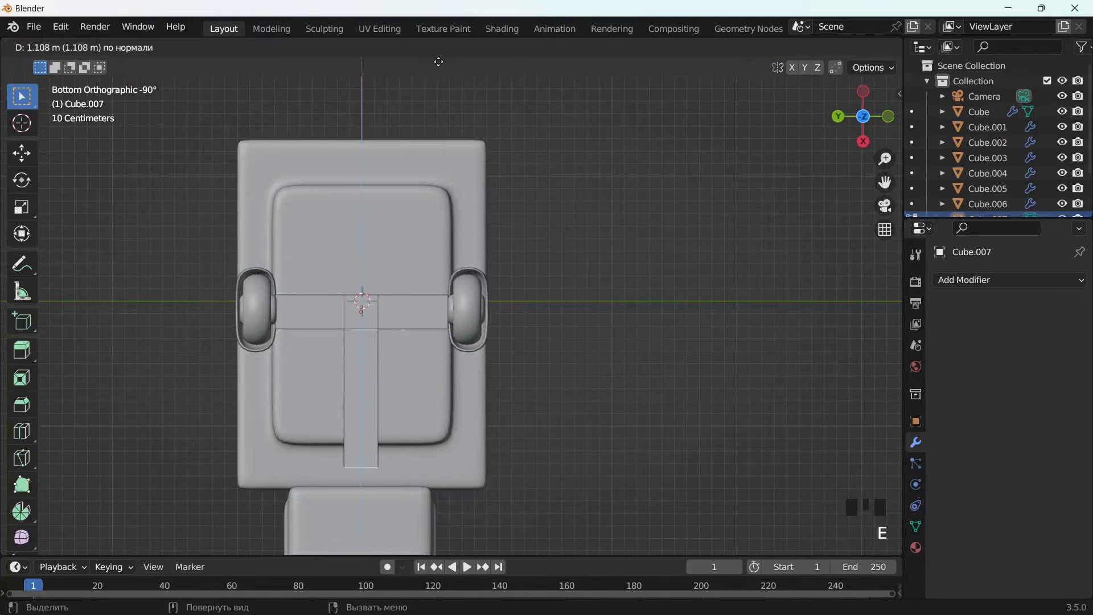
{"action": "left_click", "coordinate": [440, 71]}
{"action": "scroll", "coordinate": [551, 244], "scroll_direction": "down", "scroll_amount": 3}
{"action": "middle_click_drag", "start_coordinate": [552, 244], "coordinate": [717, 430]}
{"action": "key", "text": "Tab"}
{"action": "scroll", "coordinate": [824, 326], "scroll_direction": "up", "scroll_amount": 2}
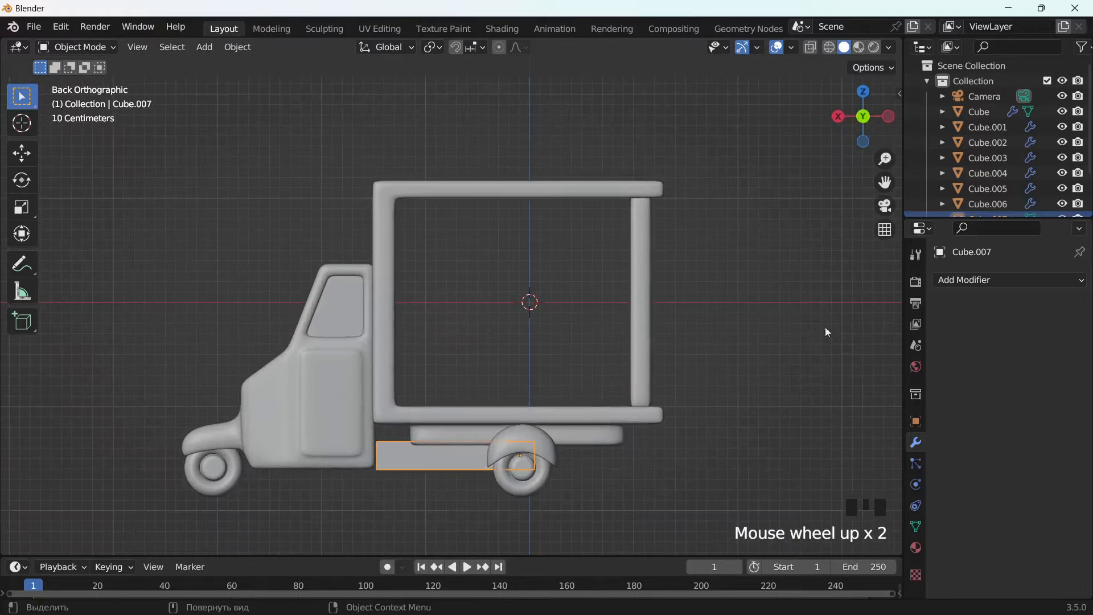
Add Subdivision Surface and Bevel modifiers to the T-shaped axle frame, with Bevel placed first in the stack.
{"action": "left_click", "coordinate": [968, 280]}
{"action": "left_click", "coordinate": [762, 537]}
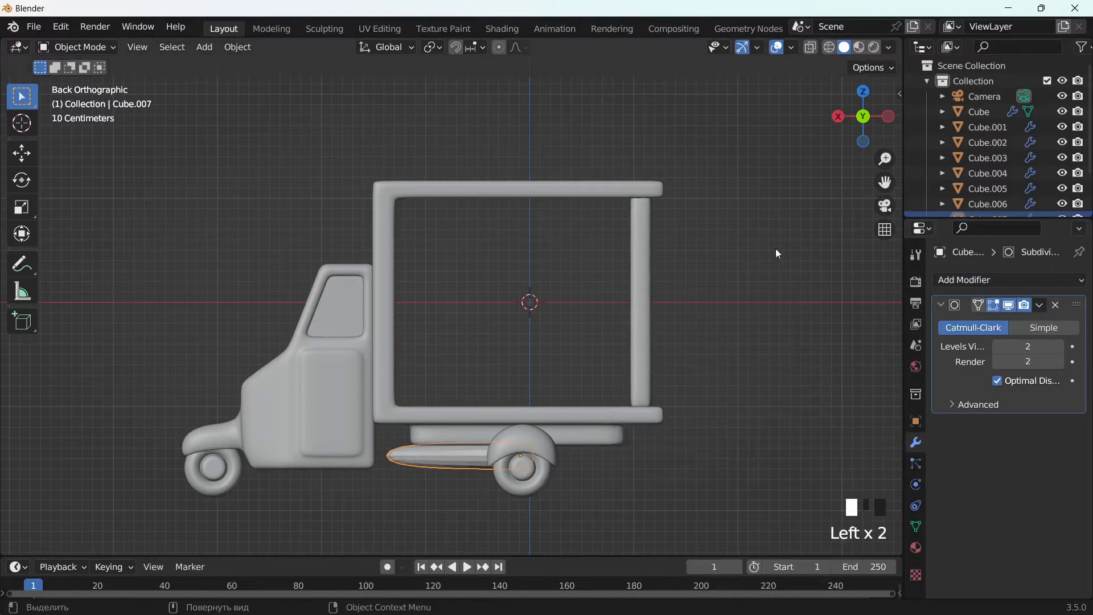
{"action": "left_click_drag", "start_coordinate": [884, 182], "coordinate": [867, 105]}
{"action": "scroll", "coordinate": [831, 274], "scroll_direction": "up", "scroll_amount": 2}
{"action": "left_click_drag", "start_coordinate": [968, 280], "coordinate": [817, 335]}
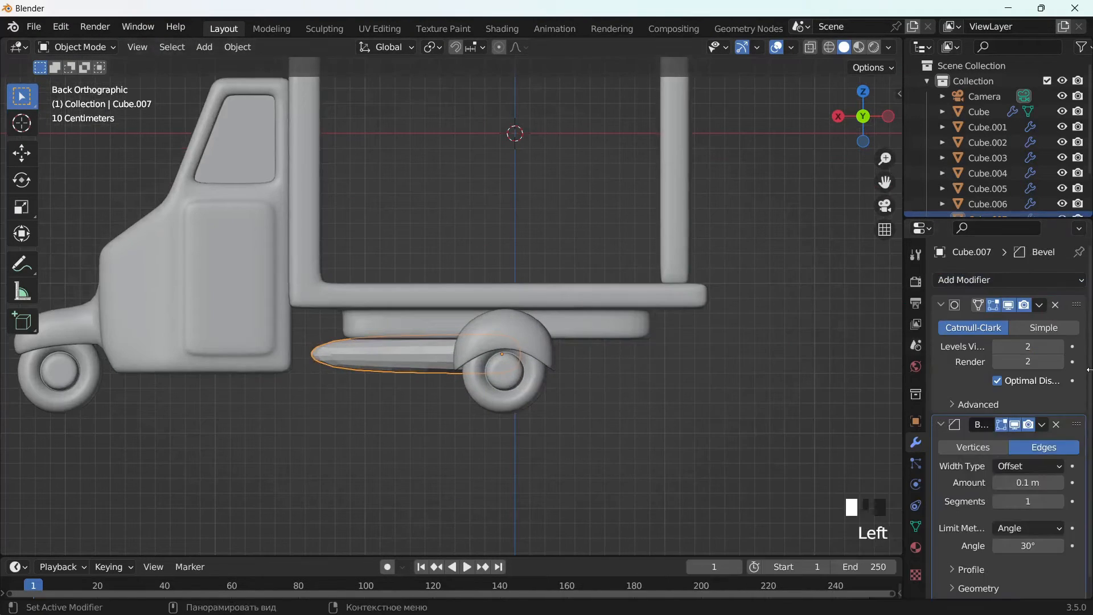
{"action": "left_click_drag", "start_coordinate": [1076, 424], "coordinate": [1075, 283]}
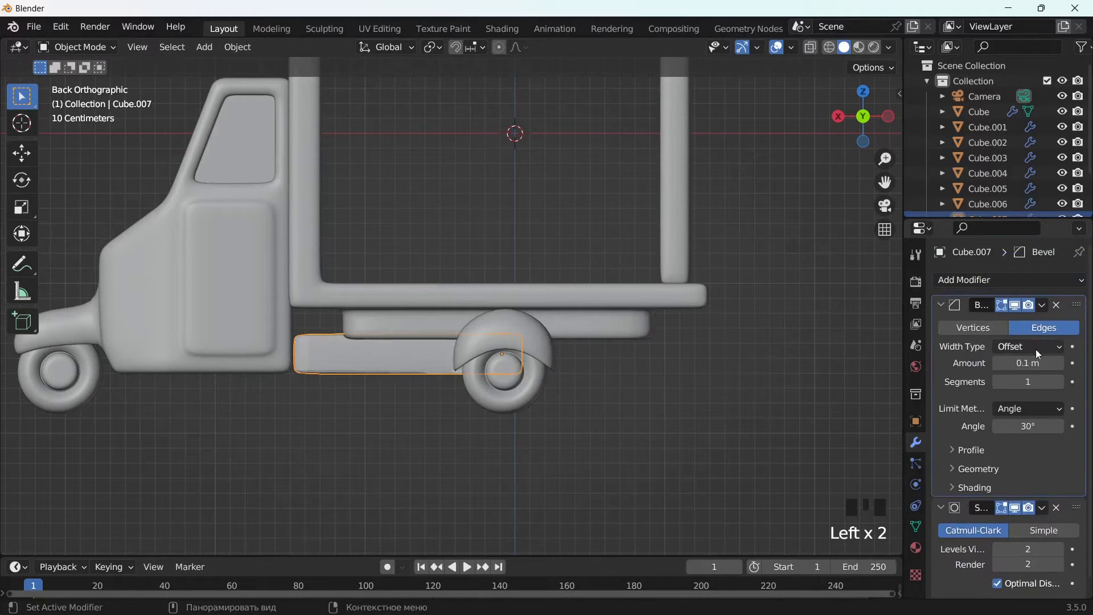
Set the frame's Bevel to 0.11 m, 2 segments, limited by Weight, with a profile shape of 1.00.
{"action": "left_click", "coordinate": [1037, 409]}
{"action": "left_click", "coordinate": [1008, 459]}
{"action": "left_click", "coordinate": [1030, 432]}
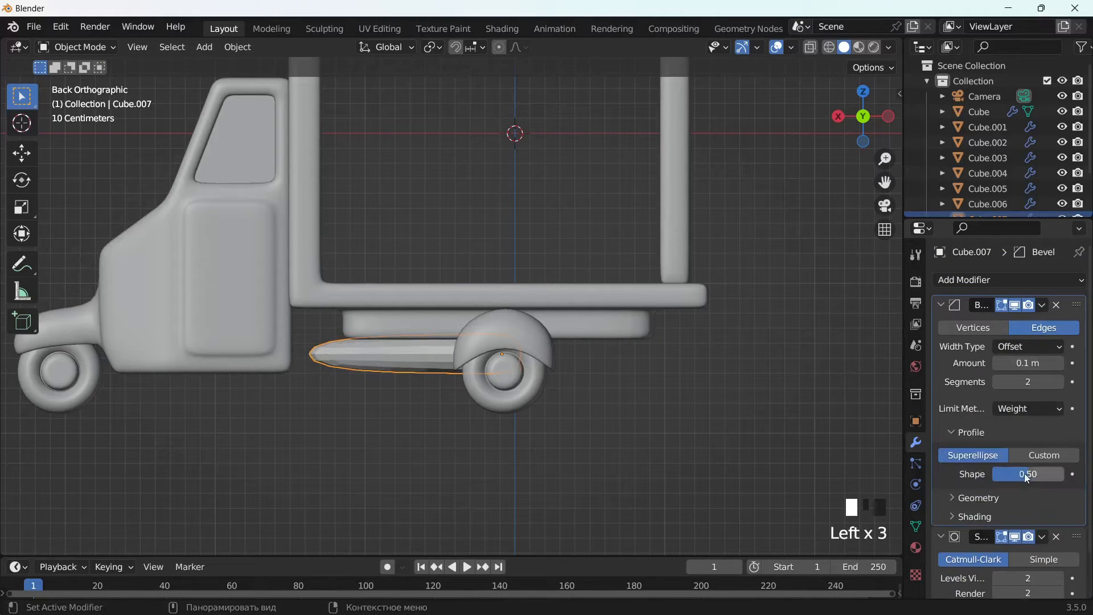
Select the whole axle frame mesh and raise its mean bevel weight so all edges are bevelled.
{"action": "key", "text": "Tab"}
{"action": "key", "text": "a"}
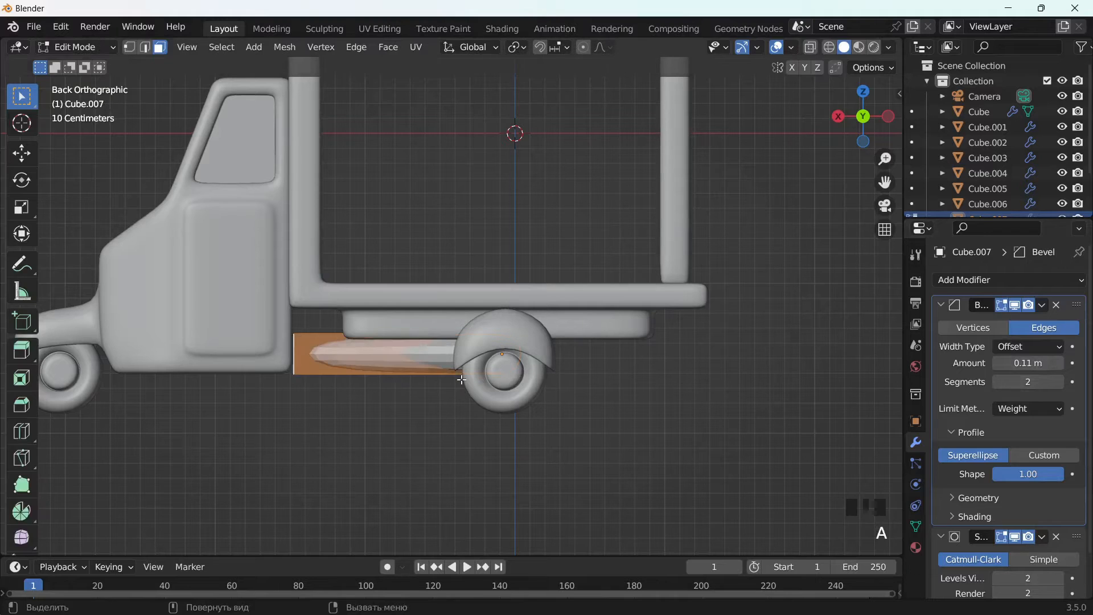
{"action": "key", "text": "n"}
{"action": "left_click_drag", "start_coordinate": [760, 257], "coordinate": [865, 257]}
{"action": "left_click", "coordinate": [653, 462]}
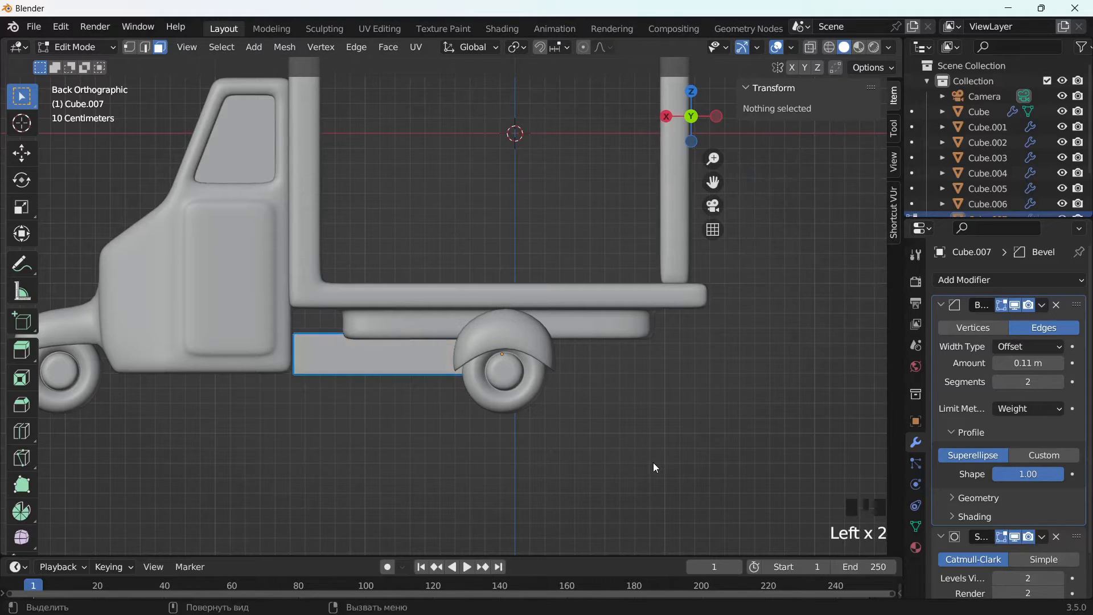
Apply the axle frame's object transform and shade it smooth.
{"action": "key", "text": "Tab"}
{"action": "middle_click_drag", "start_coordinate": [653, 463], "coordinate": [609, 370]}
{"action": "key", "text": "n"}
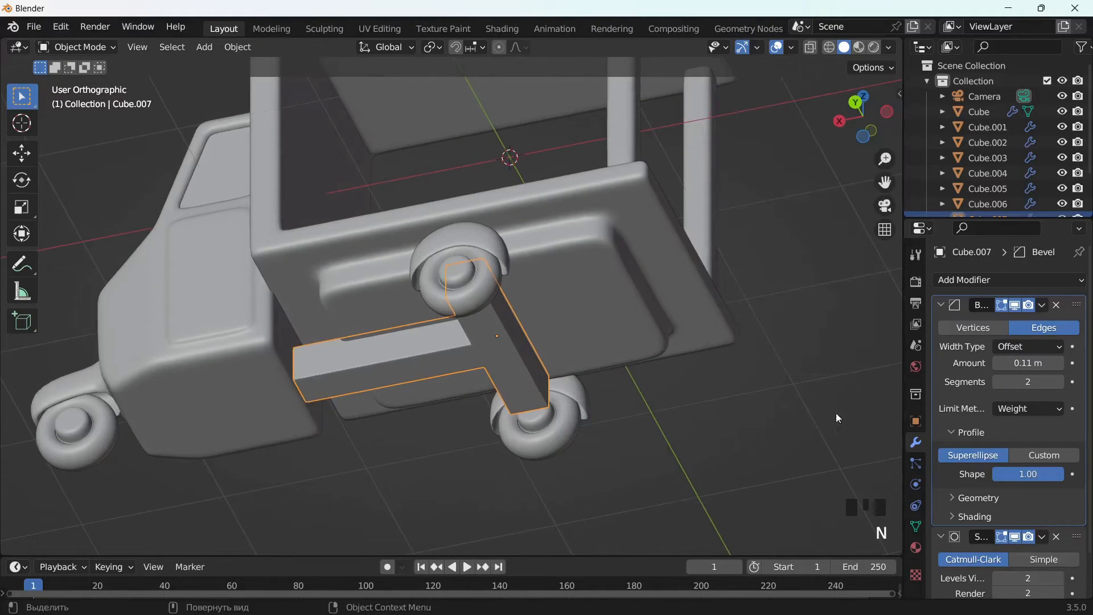
{"action": "key", "text": "ctrl+a"}
{"action": "left_click", "coordinate": [549, 353]}
{"action": "right_click", "coordinate": [486, 320]}
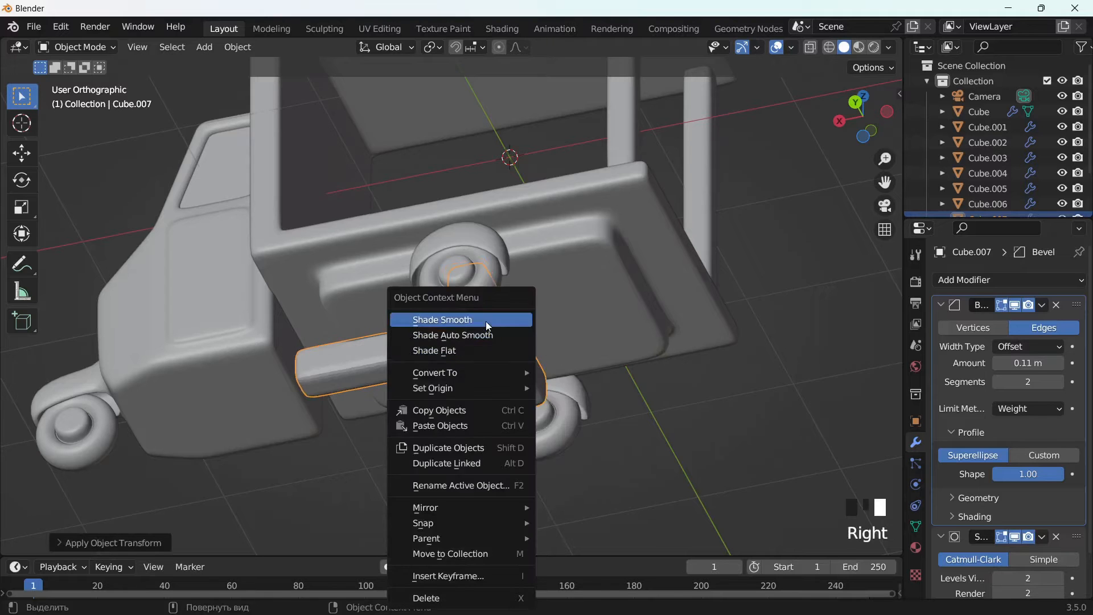
{"action": "left_click", "coordinate": [487, 321]}
Add a plane mesh at the 3D cursor inside the cargo body.
{"action": "middle_click_drag", "start_coordinate": [653, 421], "coordinate": [678, 488]}
{"action": "scroll", "coordinate": [627, 395], "scroll_direction": "down", "scroll_amount": 4}
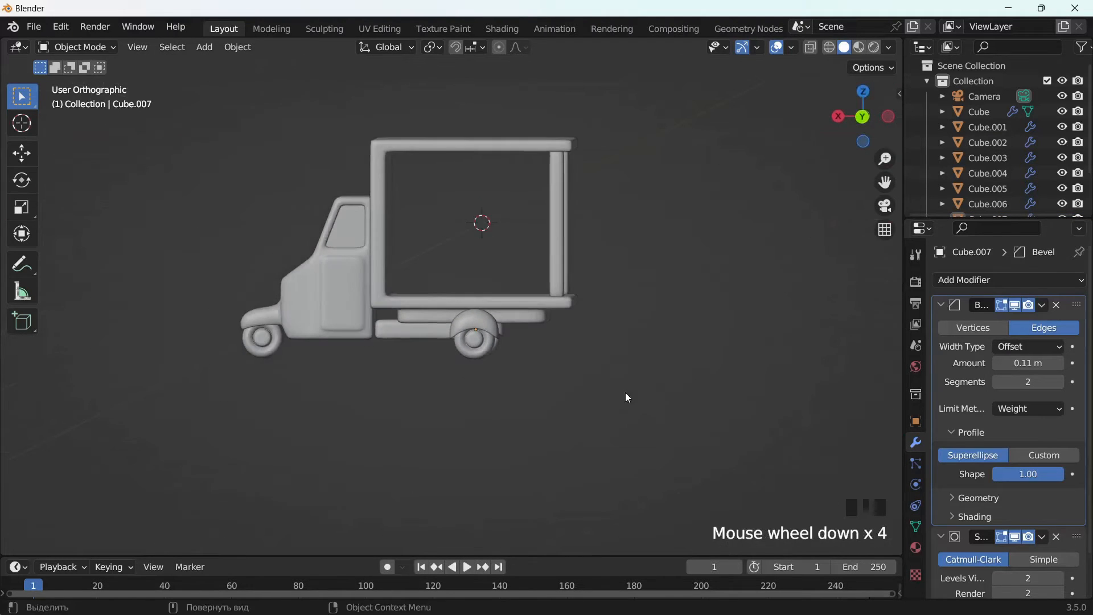
{"action": "middle_click_drag", "start_coordinate": [627, 395], "coordinate": [893, 343]}
{"action": "scroll", "coordinate": [531, 375], "scroll_direction": "up", "scroll_amount": 4}
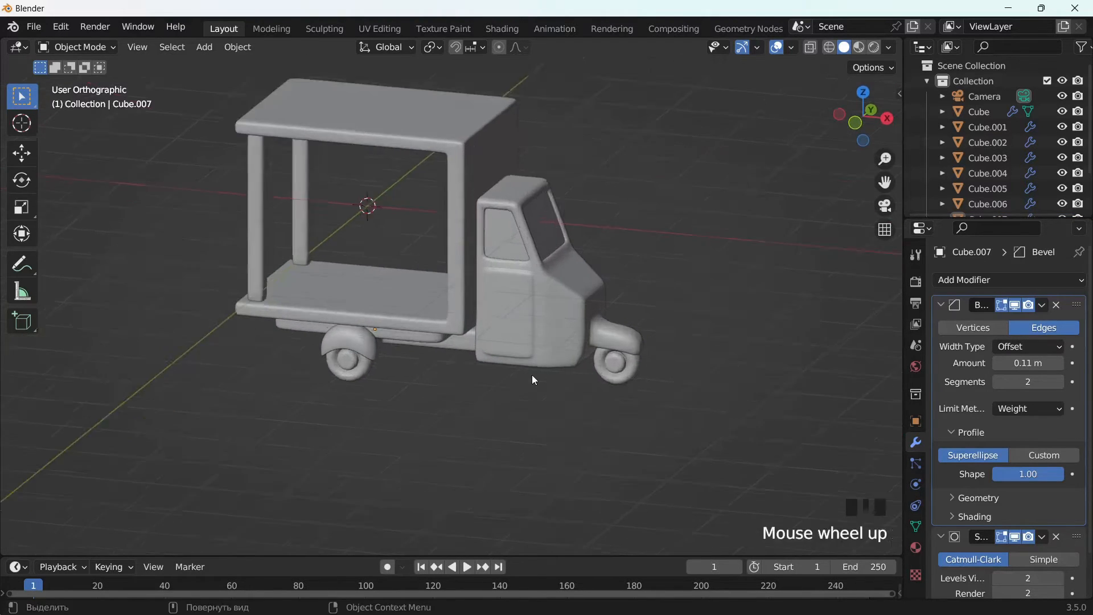
{"action": "left_click_drag", "start_coordinate": [885, 181], "coordinate": [882, 223]}
{"action": "scroll", "coordinate": [407, 344], "scroll_direction": "down", "scroll_amount": 1}
{"action": "key", "text": "shift+a"}
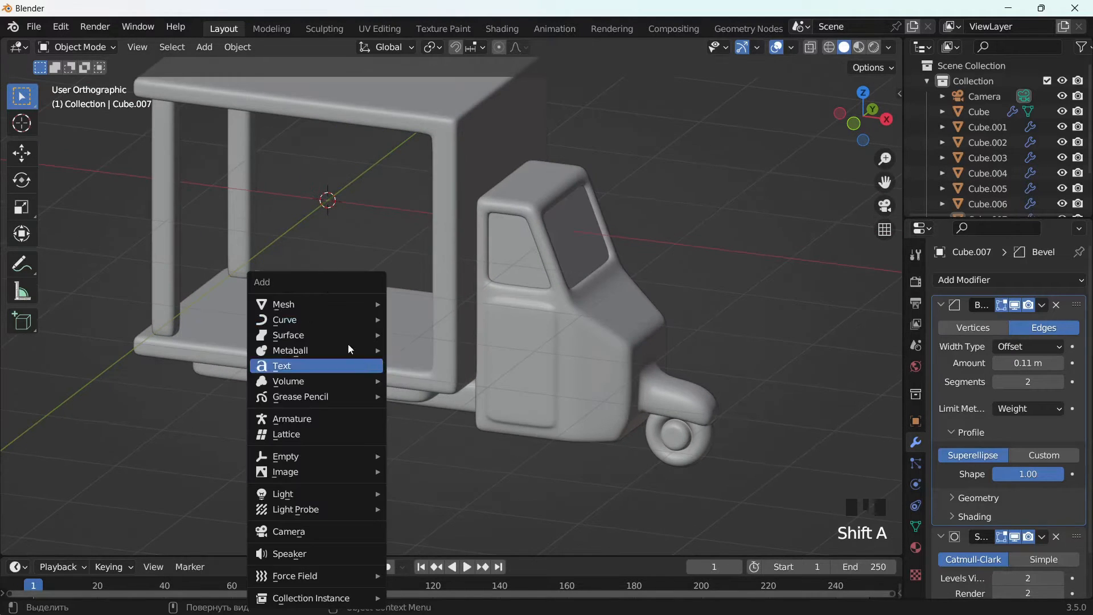
{"action": "mouse_move", "coordinate": [322, 304]}
{"action": "left_click", "coordinate": [420, 305]}
{"action": "middle_click_drag", "start_coordinate": [510, 301], "coordinate": [562, 345]}
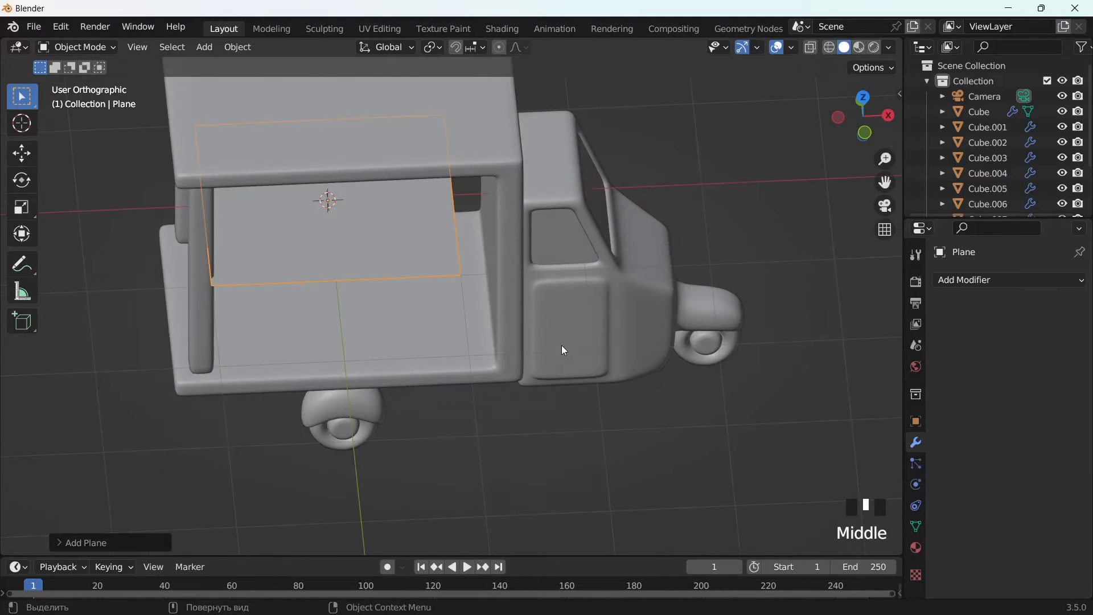
Enlarge the plane slightly and shift it along X to span the gap between the rear pillar and front wall.
{"action": "key", "text": "s"}
{"action": "left_click", "coordinate": [622, 377]}
{"action": "key", "text": "g"}
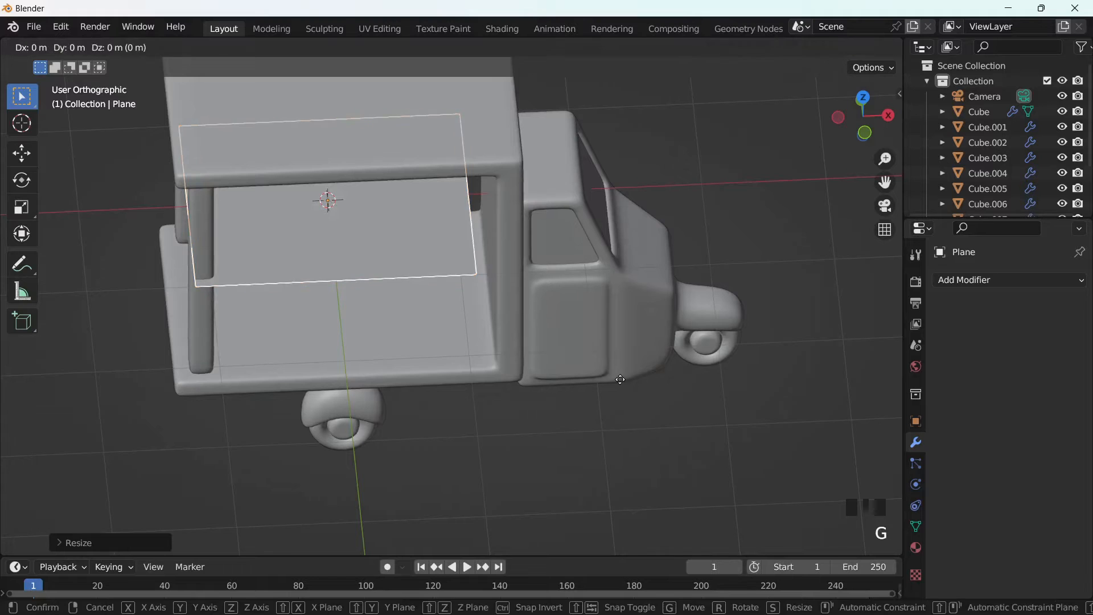
{"action": "key", "text": "x"}
{"action": "left_click", "coordinate": [640, 379]}
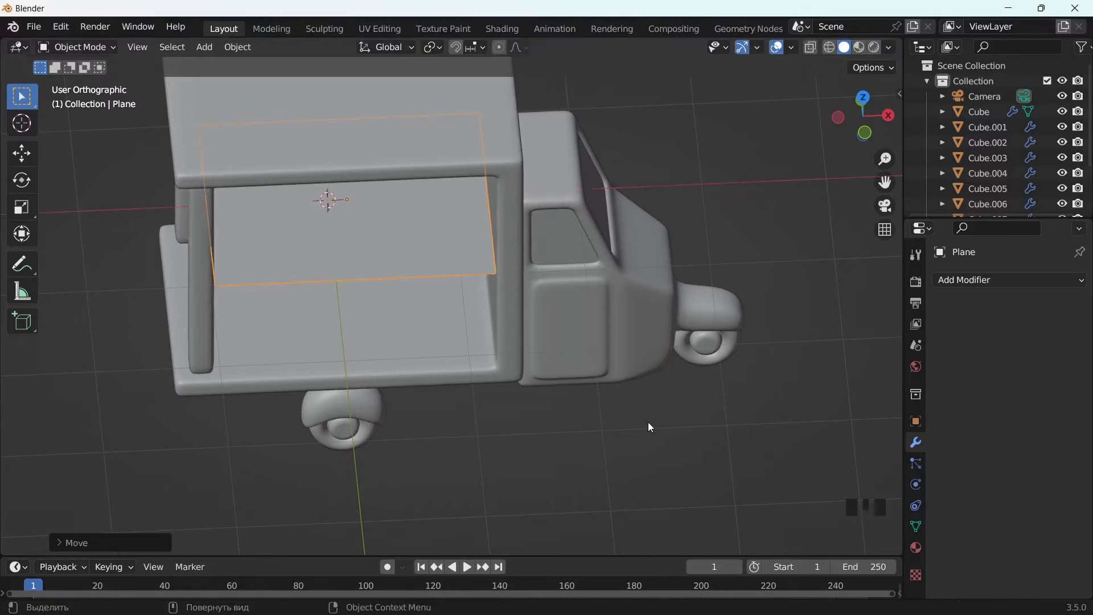
Narrow the plane along Y into a long strip that keeps its full length along X.
{"action": "key", "text": "s"}
{"action": "key", "text": "z"}
{"action": "left_click", "coordinate": [415, 280]}
{"action": "middle_click_drag", "start_coordinate": [415, 280], "coordinate": [548, 267]}
{"action": "key", "text": "g"}
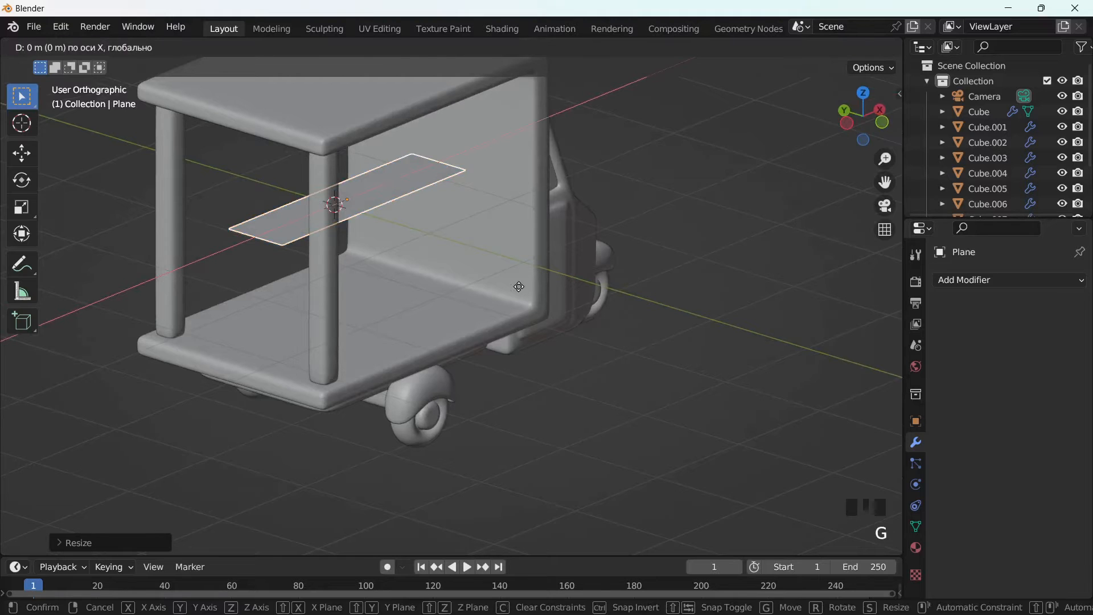
{"action": "right_click", "coordinate": [522, 291]}
{"action": "middle_click_drag", "start_coordinate": [519, 295], "coordinate": [614, 296]}
Move the strip about 1.1 m outward along -Y and 0.98 m down to the cargo floor's side edge.
{"action": "key", "text": "g"}
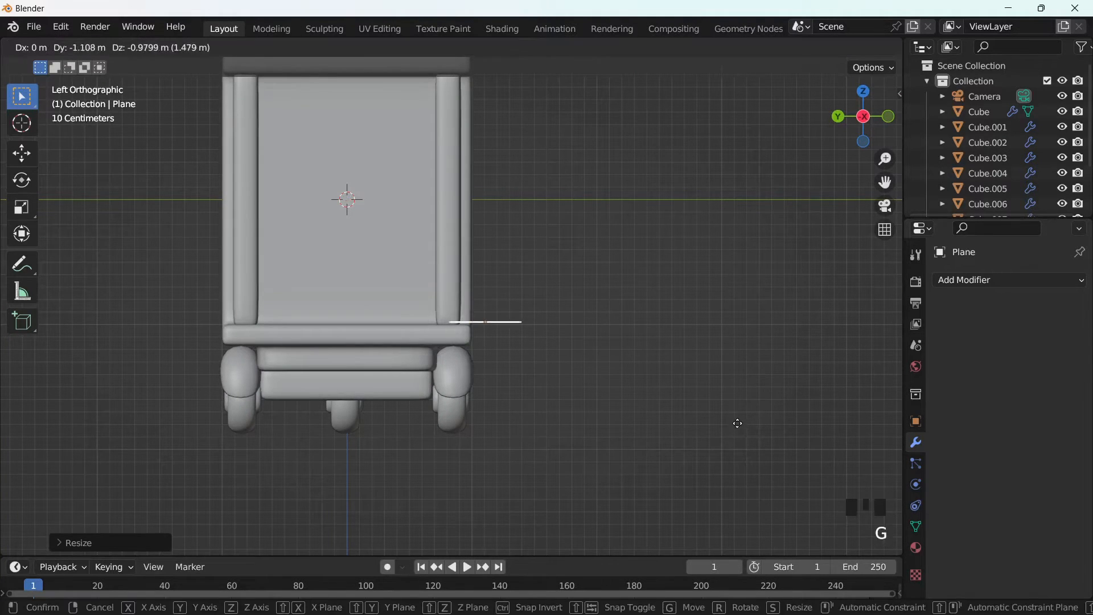
{"action": "left_click", "coordinate": [734, 421]}
{"action": "middle_click_drag", "start_coordinate": [730, 418], "coordinate": [552, 529]}
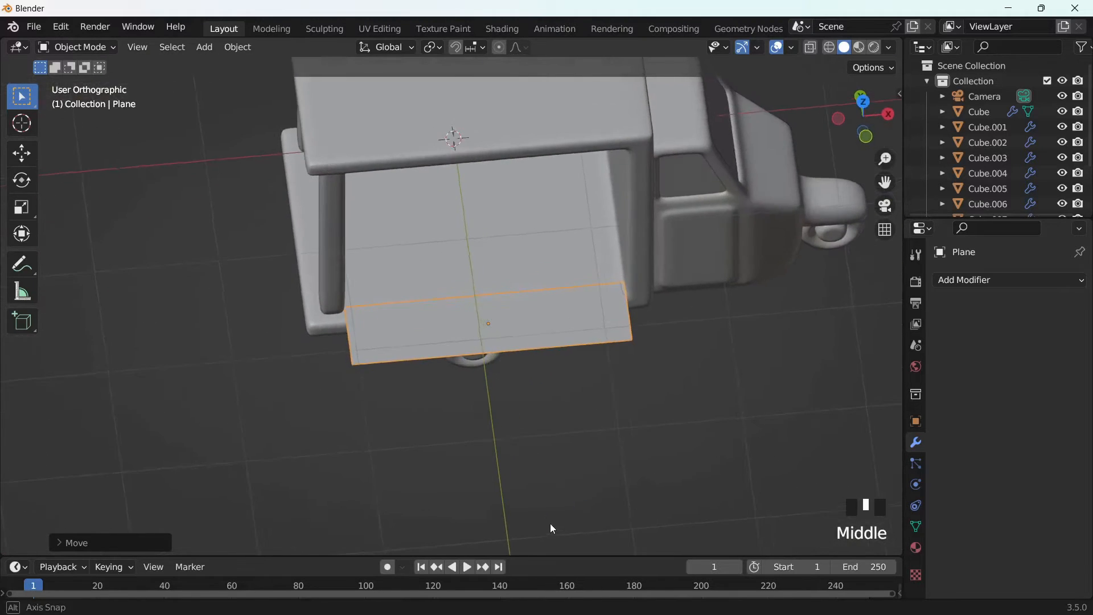
{"action": "scroll", "coordinate": [574, 483], "scroll_direction": "up", "scroll_amount": 3}
{"action": "middle_click_drag", "start_coordinate": [574, 484], "coordinate": [534, 504]}
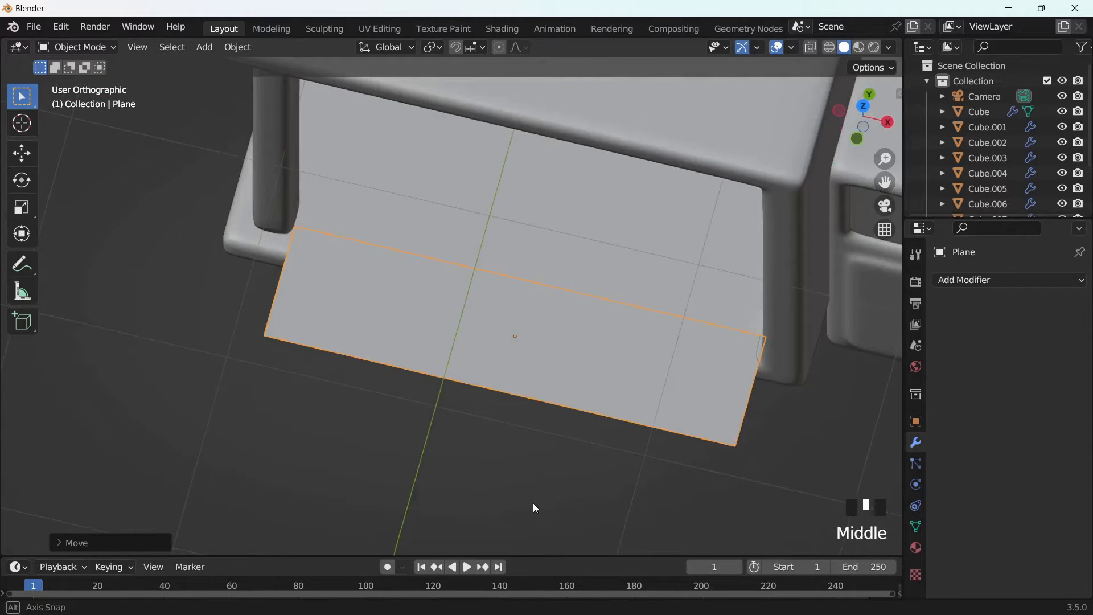
{"action": "key", "text": "g"}
{"action": "key", "text": "y"}
{"action": "left_click", "coordinate": [783, 473]}
{"action": "key", "text": "g"}
{"action": "key", "text": "x"}
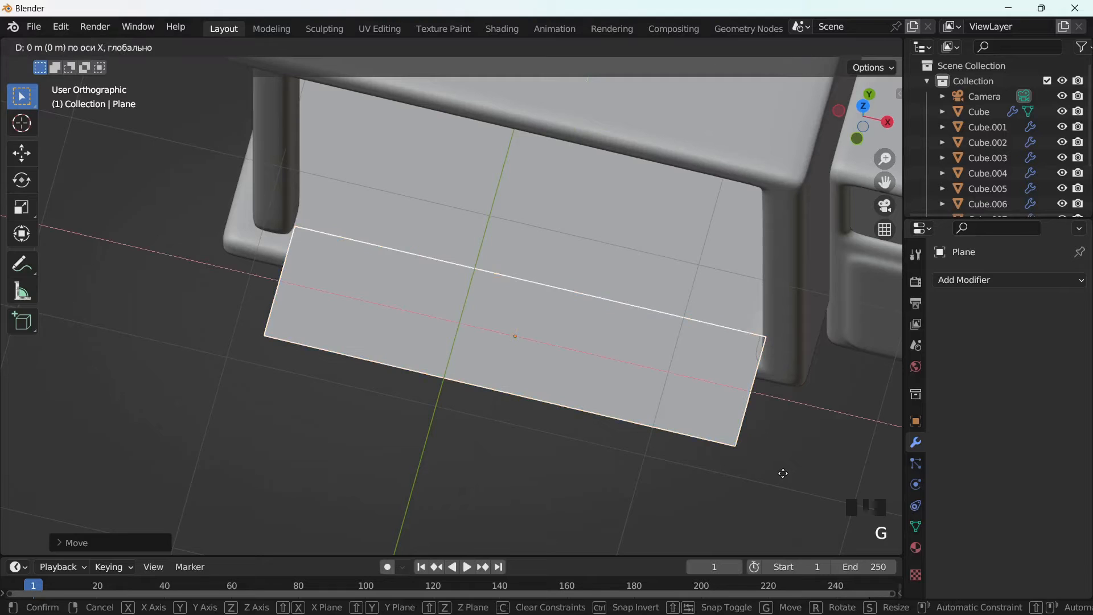
{"action": "left_click", "coordinate": [780, 476]}
Extrude the strip's face upward to give it the thickness of a thin shelf board.
{"action": "middle_click_drag", "start_coordinate": [778, 477], "coordinate": [684, 369]}
{"action": "key", "text": "Tab"}
{"action": "key", "text": "e"}
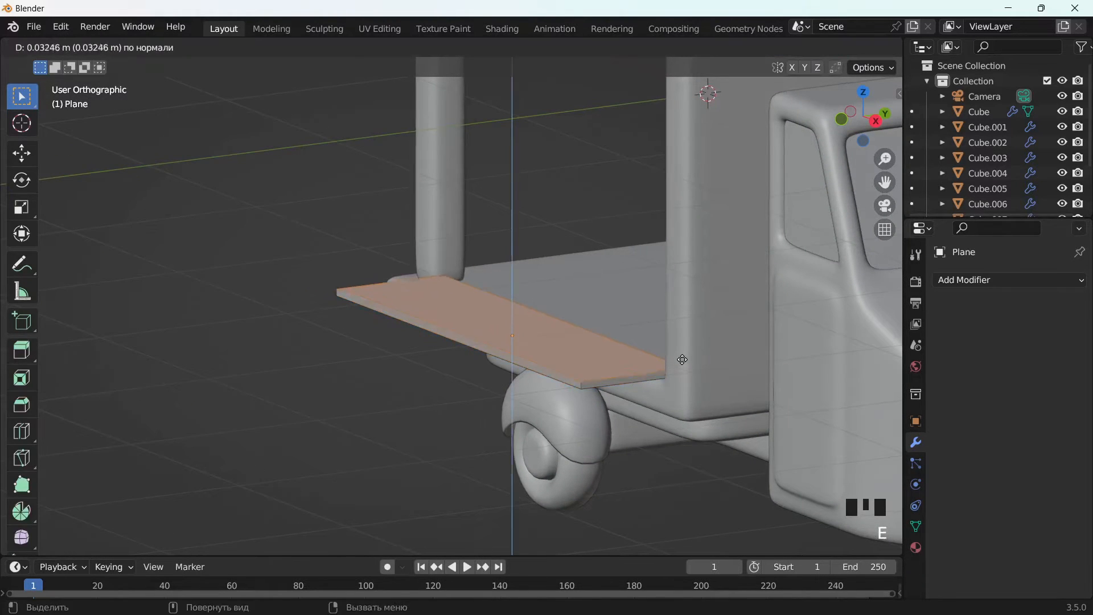
{"action": "left_click", "coordinate": [679, 353]}
{"action": "middle_click_drag", "start_coordinate": [678, 354], "coordinate": [638, 397]}
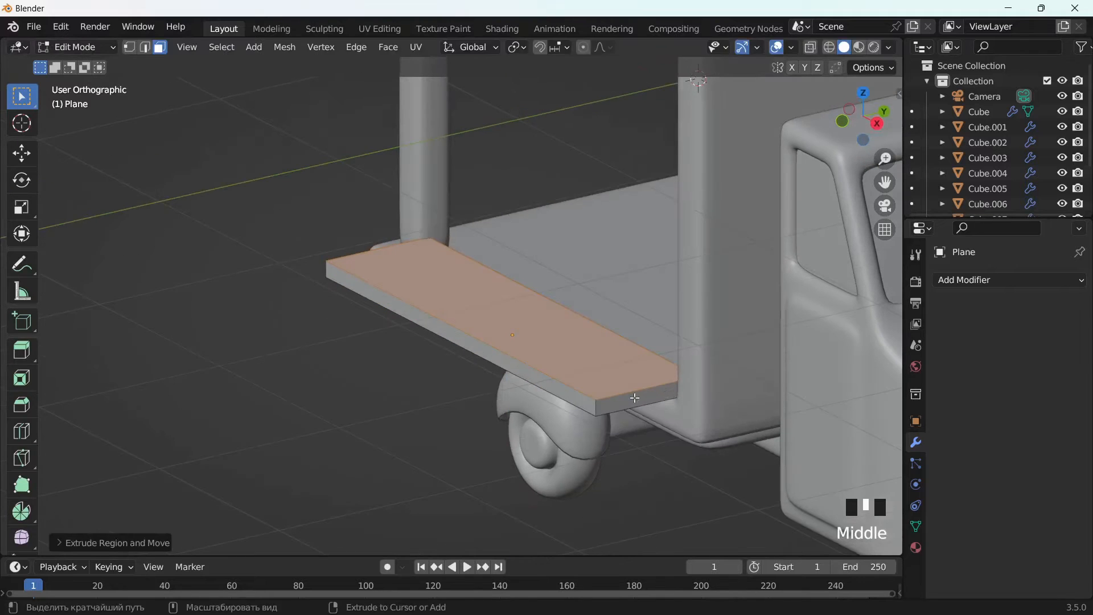
Add a lengthwise loop cut to the shelf board and bevel it about 0.64 m into two loops near the long edges.
{"action": "key", "text": "ctrl+r"}
{"action": "left_click", "coordinate": [628, 379]}
{"action": "right_click", "coordinate": [630, 380]}
{"action": "key", "text": "ctrl+b"}
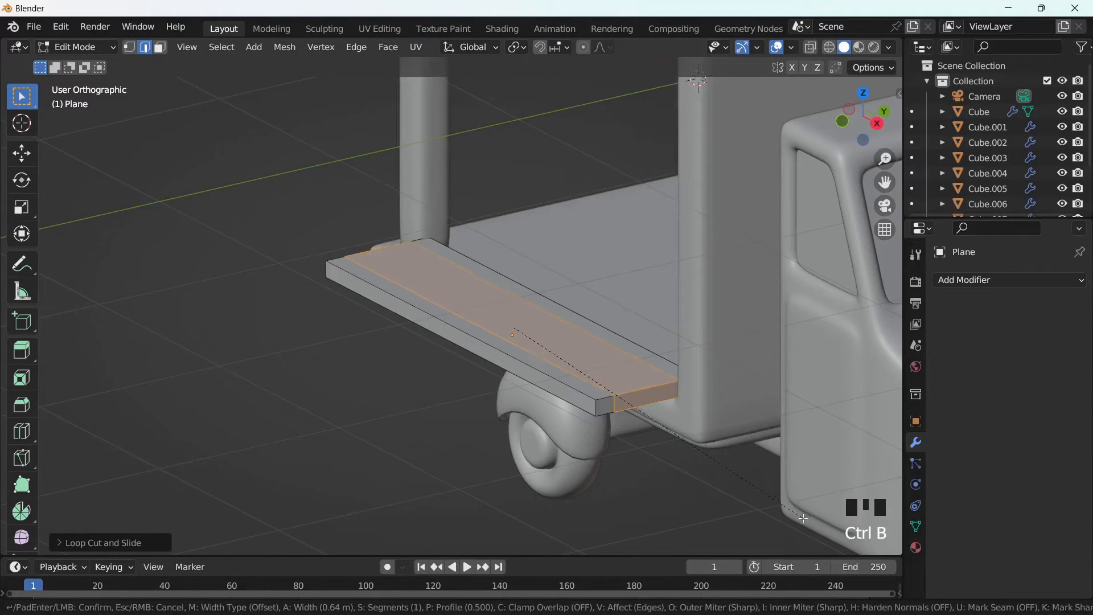
{"action": "left_click", "coordinate": [820, 489]}
Add a crosswise loop cut bevelled about 0.83 m toward the board's ends, plus a centred loop around its thickness.
{"action": "key", "text": "ctrl+r"}
{"action": "left_click", "coordinate": [526, 374]}
{"action": "right_click", "coordinate": [526, 374]}
{"action": "key", "text": "ctrl+b"}
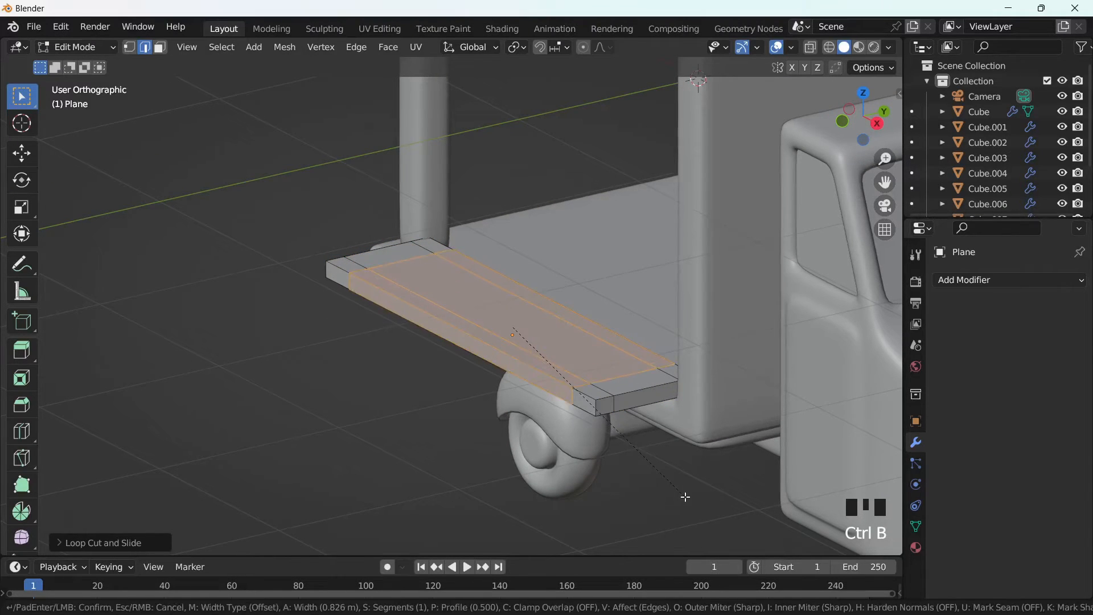
{"action": "left_click", "coordinate": [690, 499]}
{"action": "key", "text": "ctrl+r"}
{"action": "left_click", "coordinate": [601, 406]}
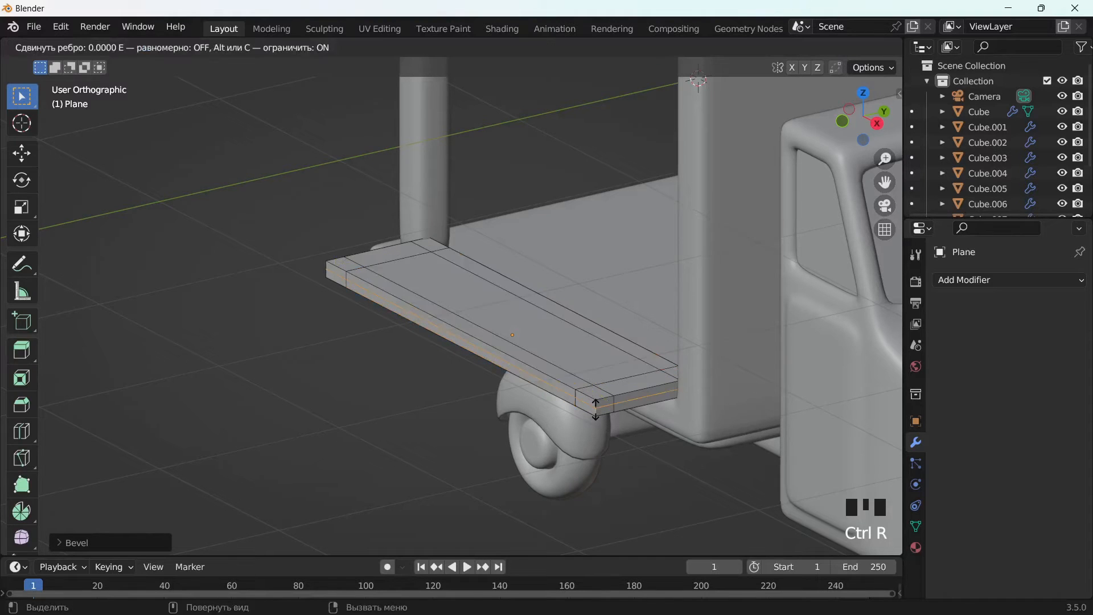
{"action": "right_click", "coordinate": [601, 407]}
Add a Subdivision Surface modifier with viewport level 2 to the shelf board and shade it smooth.
{"action": "key", "text": "Tab"}
{"action": "scroll", "coordinate": [630, 490], "scroll_direction": "down", "scroll_amount": 1}
{"action": "left_click", "coordinate": [954, 279]}
{"action": "left_click", "coordinate": [797, 553]}
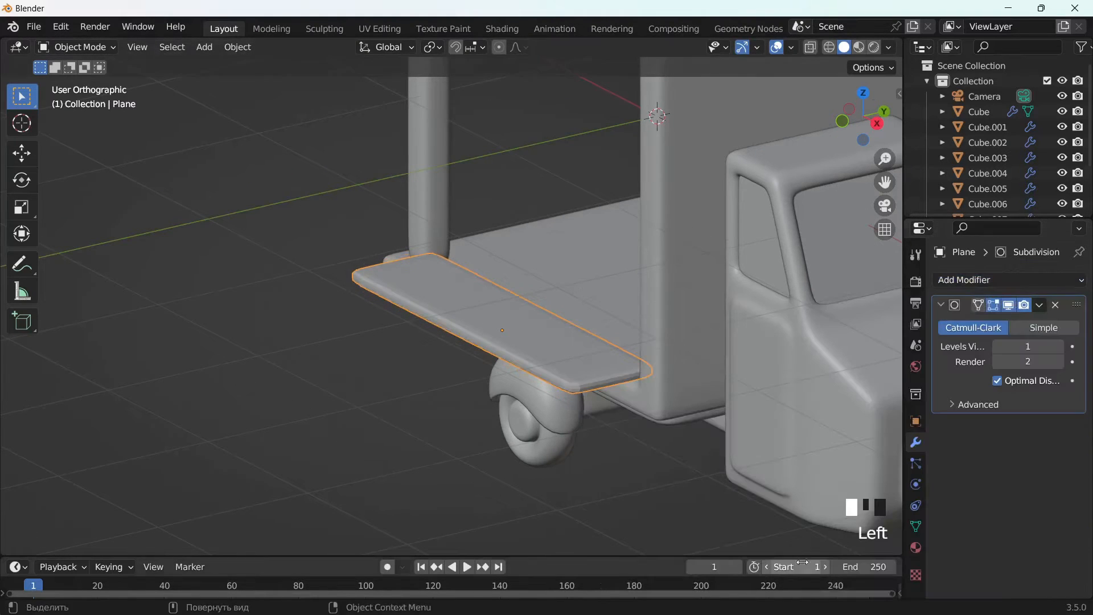
{"action": "left_click", "coordinate": [1062, 350]}
{"action": "right_click", "coordinate": [495, 317]}
{"action": "left_click", "coordinate": [495, 317]}
Duplicate the side shelf board and raise the copy about 1.9 m along Z to just below the roof.
{"action": "scroll", "coordinate": [411, 425], "scroll_direction": "down", "scroll_amount": 2}
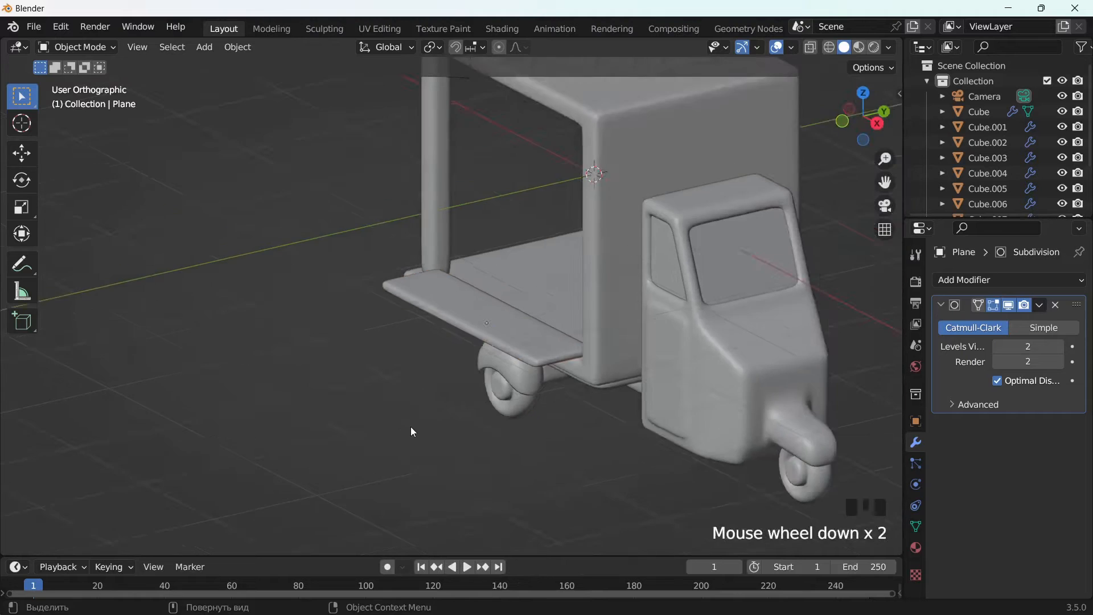
{"action": "middle_click_drag", "start_coordinate": [411, 426], "coordinate": [436, 415]}
{"action": "left_click", "coordinate": [557, 337]}
{"action": "middle_click_drag", "start_coordinate": [542, 390], "coordinate": [764, 376]}
{"action": "scroll", "coordinate": [735, 342], "scroll_direction": "down", "scroll_amount": 1}
{"action": "scroll", "coordinate": [704, 312], "scroll_direction": "up", "scroll_amount": 2}
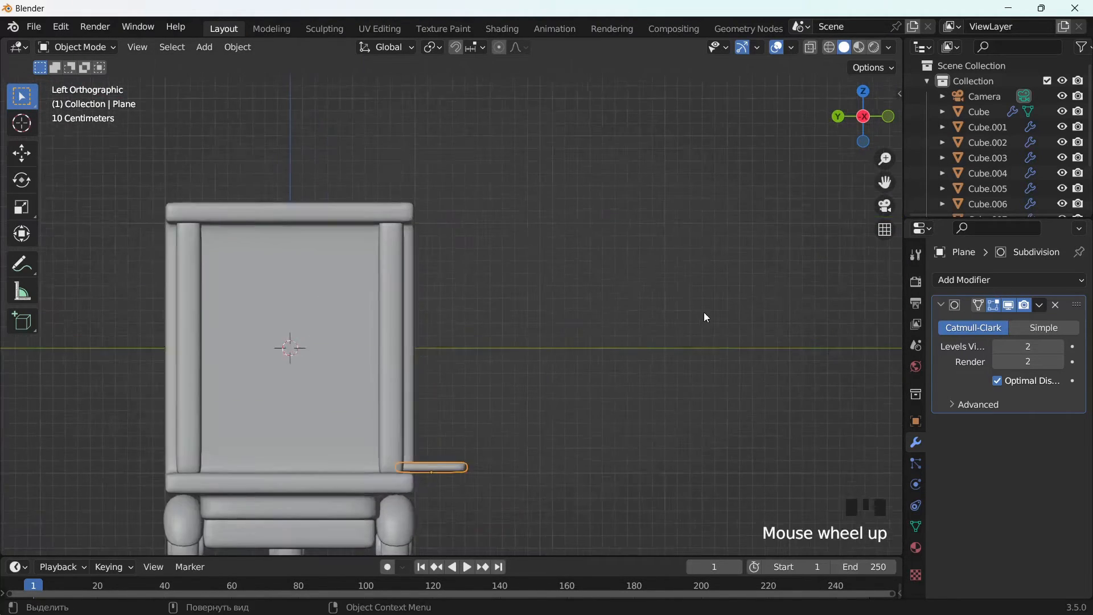
{"action": "key", "text": "shift+d"}
{"action": "key", "text": "z"}
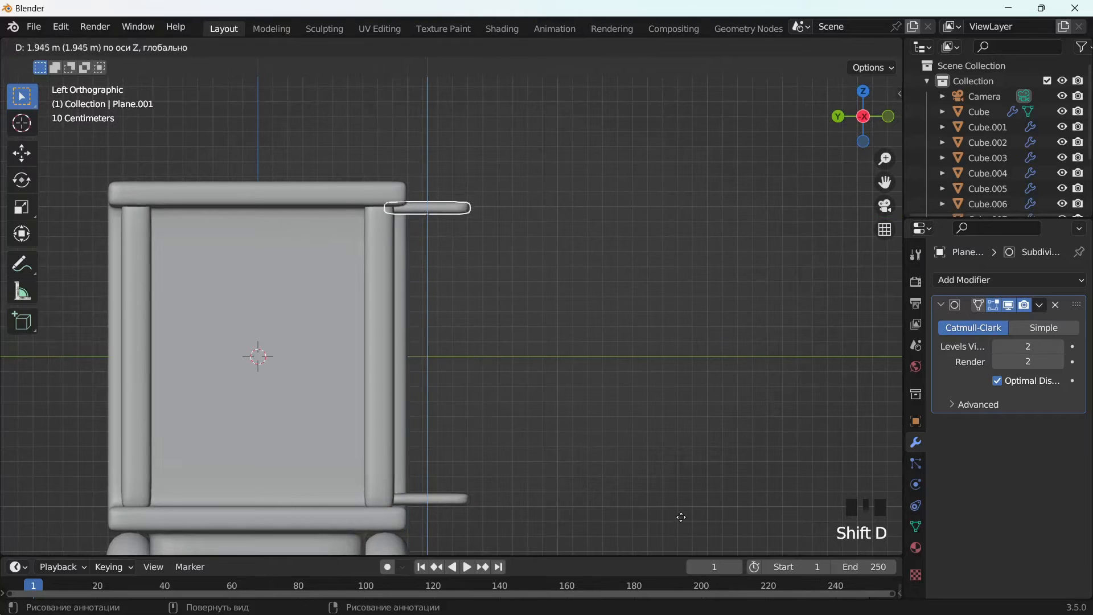
{"action": "left_click", "coordinate": [683, 523]}
Turn on X-ray and move the upper board's outer edge loops outward along Y to widen it as an awning.
{"action": "middle_click_drag", "start_coordinate": [589, 353], "coordinate": [589, 433]}
{"action": "key", "text": "Tab"}
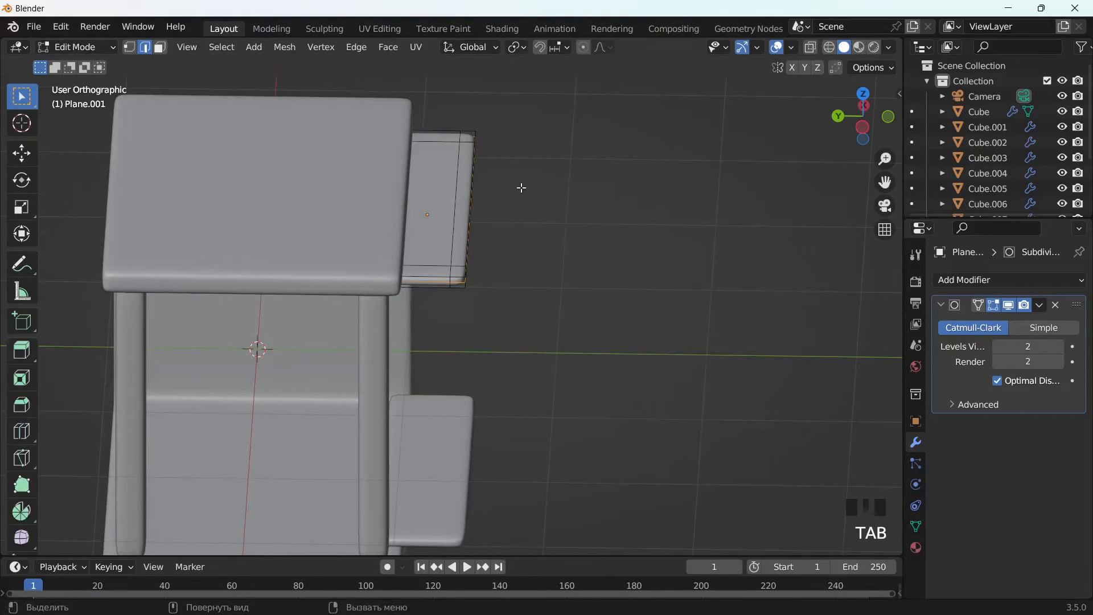
{"action": "left_click", "coordinate": [814, 50]}
{"action": "middle_click_drag", "start_coordinate": [713, 268], "coordinate": [713, 297]}
{"action": "scroll", "coordinate": [571, 262], "scroll_direction": "down", "scroll_amount": 3}
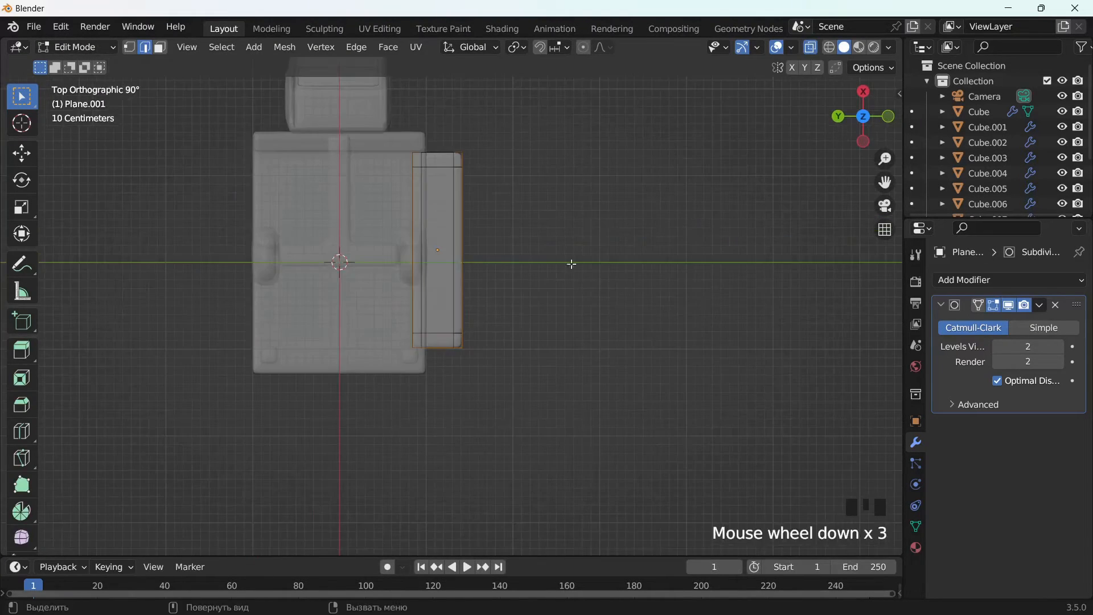
{"action": "left_click_drag", "start_coordinate": [535, 112], "coordinate": [446, 388]}
{"action": "key", "text": "g"}
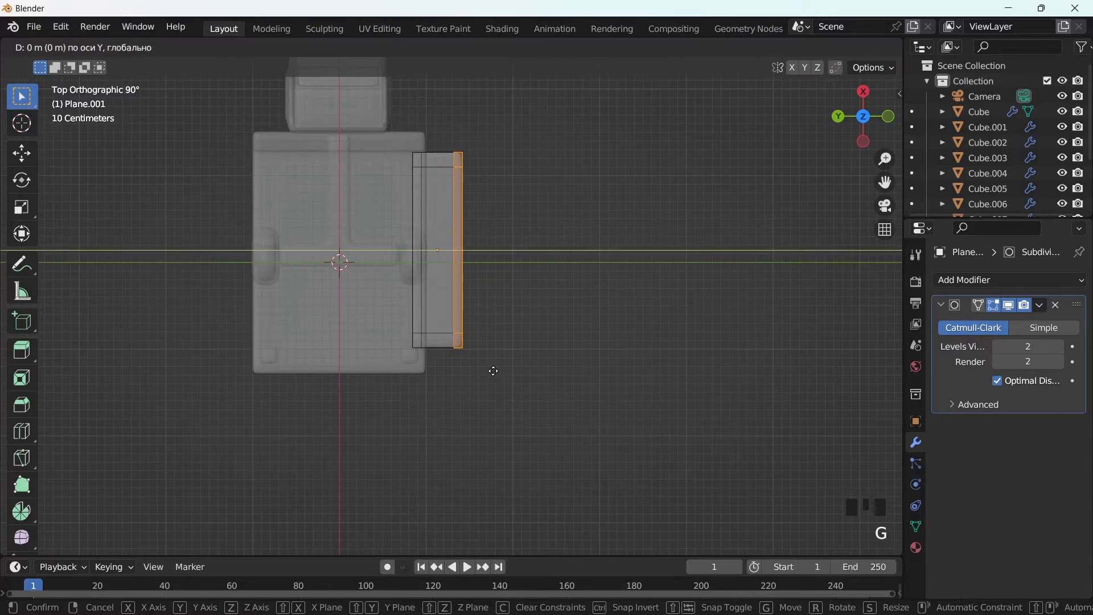
{"action": "left_click", "coordinate": [549, 398]}
Turn off X-ray and extend the awning's outer edge farther outward along Y.
{"action": "middle_click_drag", "start_coordinate": [563, 421], "coordinate": [284, 263]}
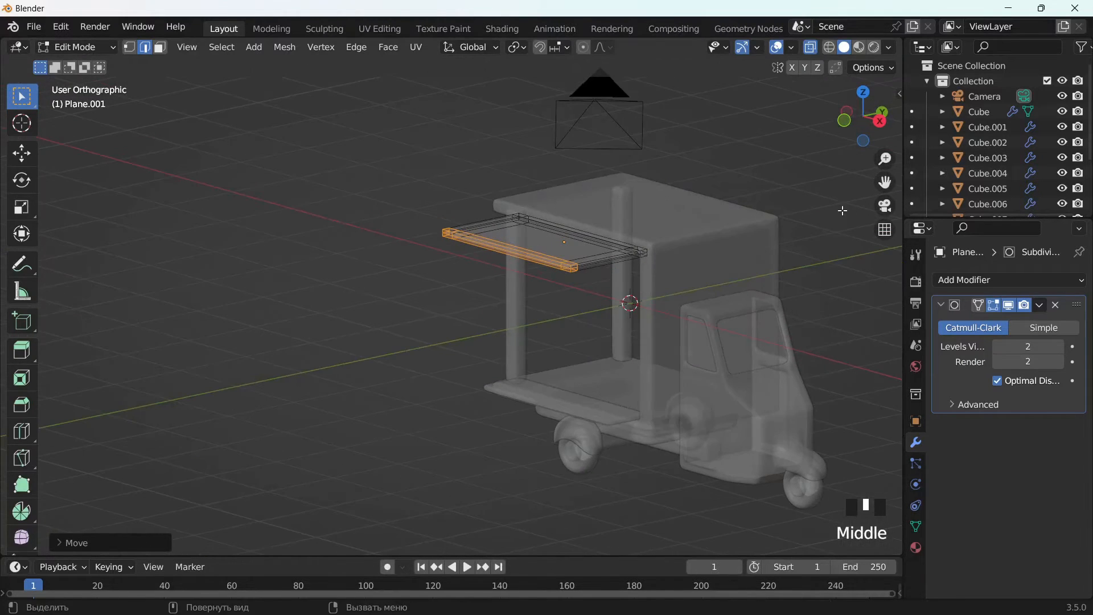
{"action": "left_click_drag", "start_coordinate": [883, 182], "coordinate": [782, 170]}
{"action": "middle_click_drag", "start_coordinate": [775, 254], "coordinate": [786, 252]}
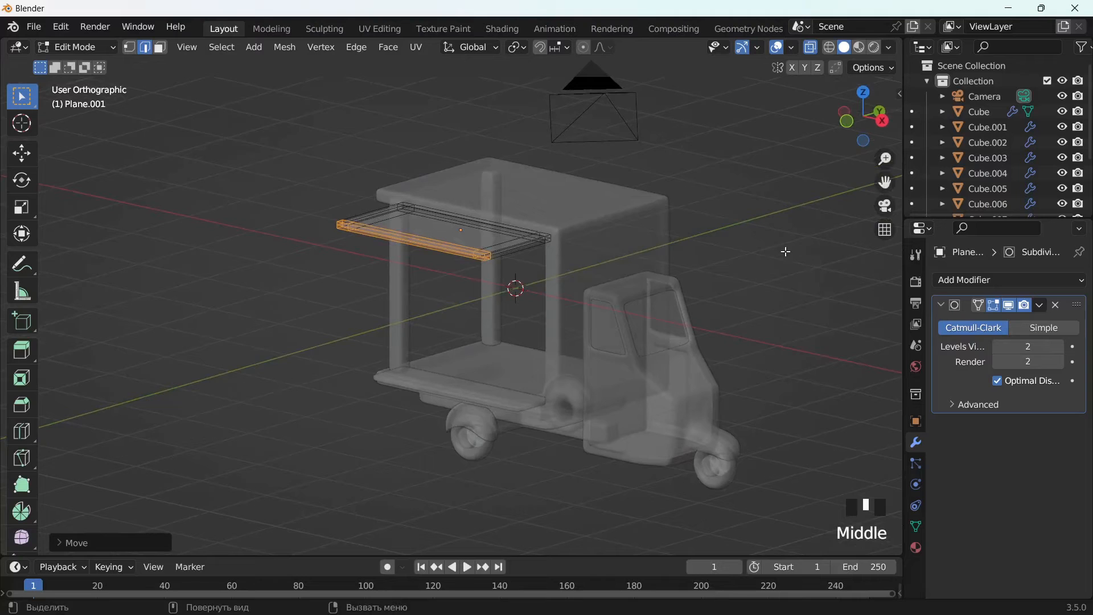
{"action": "left_click", "coordinate": [811, 48]}
{"action": "key", "text": "g"}
{"action": "key", "text": "y"}
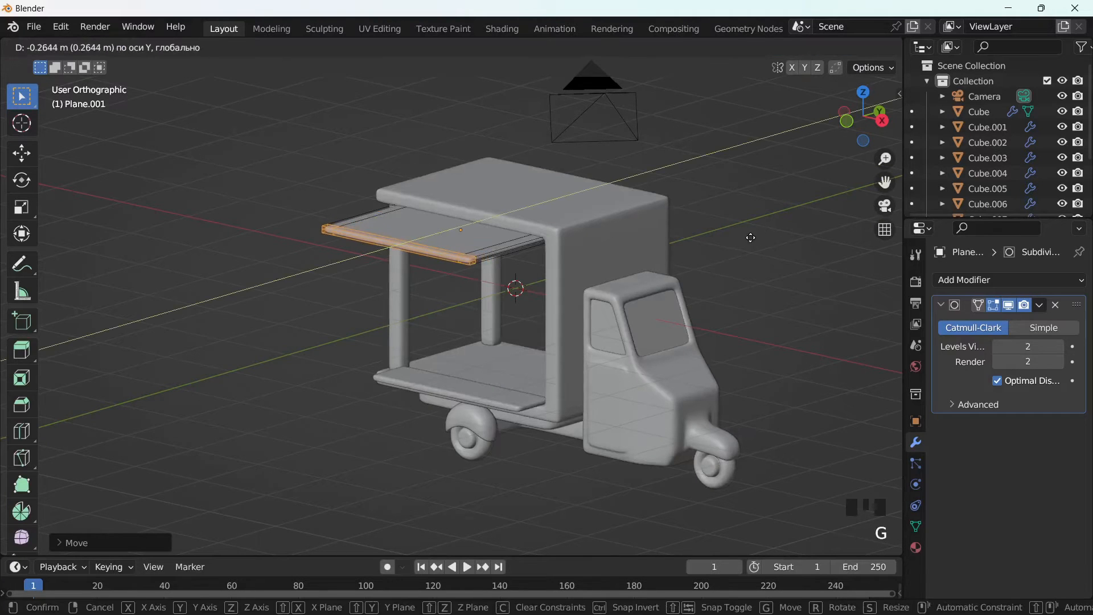
Move the awning's outer edge about 0.26 m outward along the Y axis and finish editing its mesh.
{"action": "left_click", "coordinate": [752, 237]}
{"action": "key", "text": "Tab"}
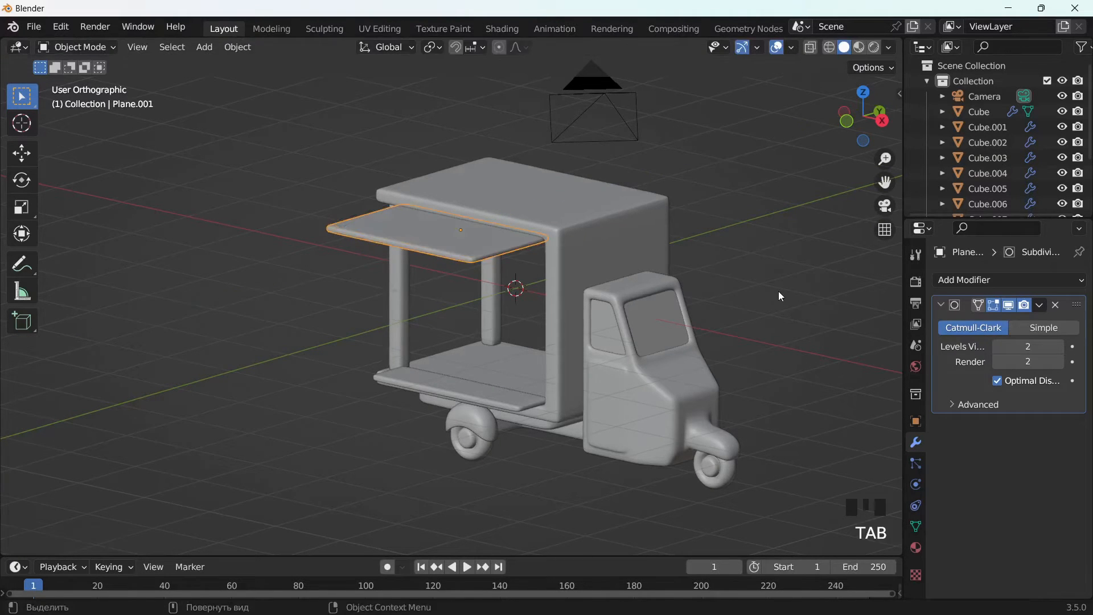
{"action": "left_click_drag", "start_coordinate": [885, 182], "coordinate": [771, 202]}
{"action": "scroll", "coordinate": [842, 207], "scroll_direction": "up", "scroll_amount": 2}
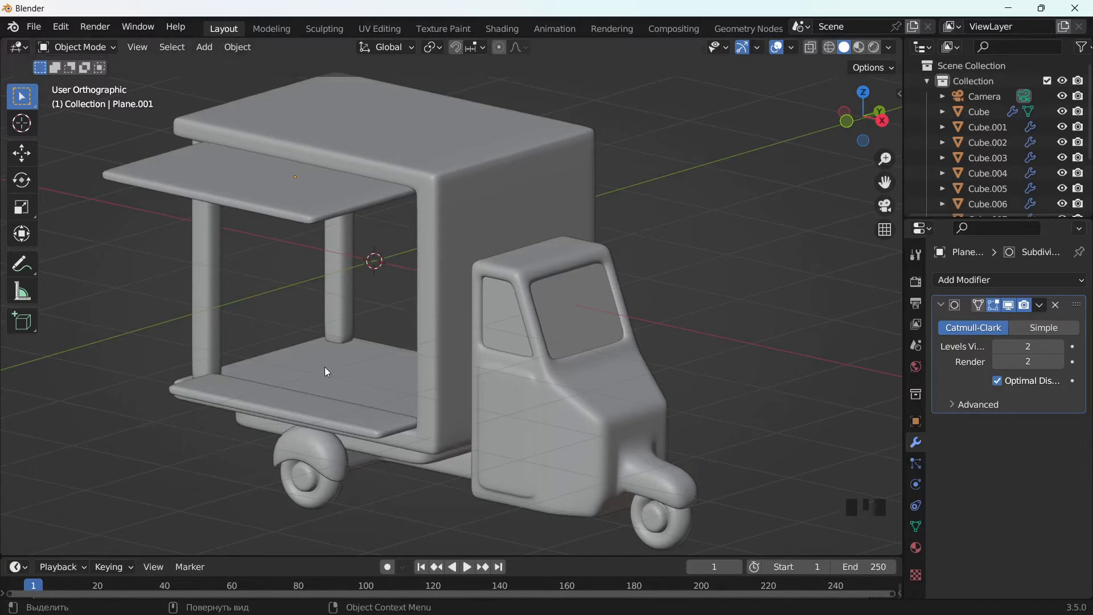
Add a cube mesh and scale it down to a small box inside the cargo area.
{"action": "middle_click_drag", "start_coordinate": [328, 372], "coordinate": [366, 381]}
{"action": "key", "text": "shift+a"}
{"action": "mouse_move", "coordinate": [326, 304]}
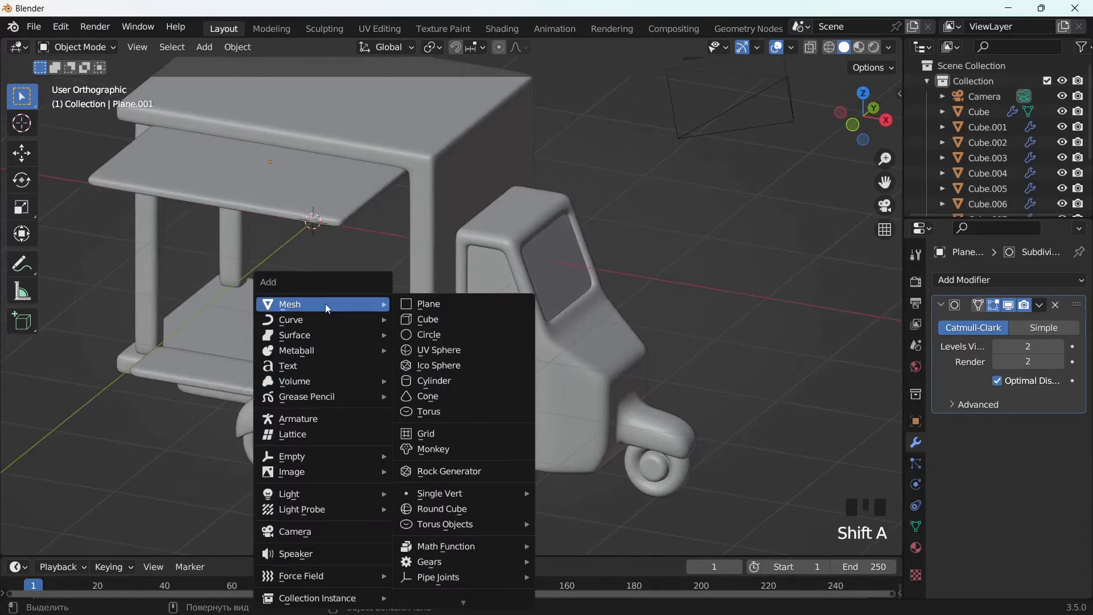
{"action": "left_click", "coordinate": [419, 321]}
{"action": "key", "text": "s"}
{"action": "left_click", "coordinate": [437, 335]}
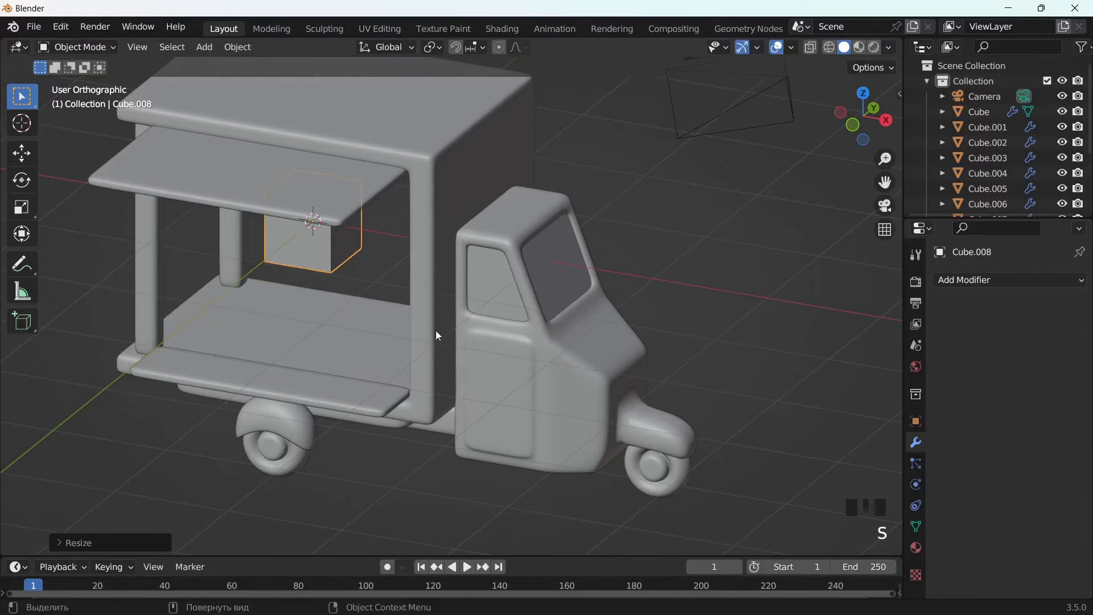
{"action": "middle_click_drag", "start_coordinate": [438, 336], "coordinate": [469, 286]}
{"action": "key", "text": "s"}
{"action": "left_click", "coordinate": [552, 302]}
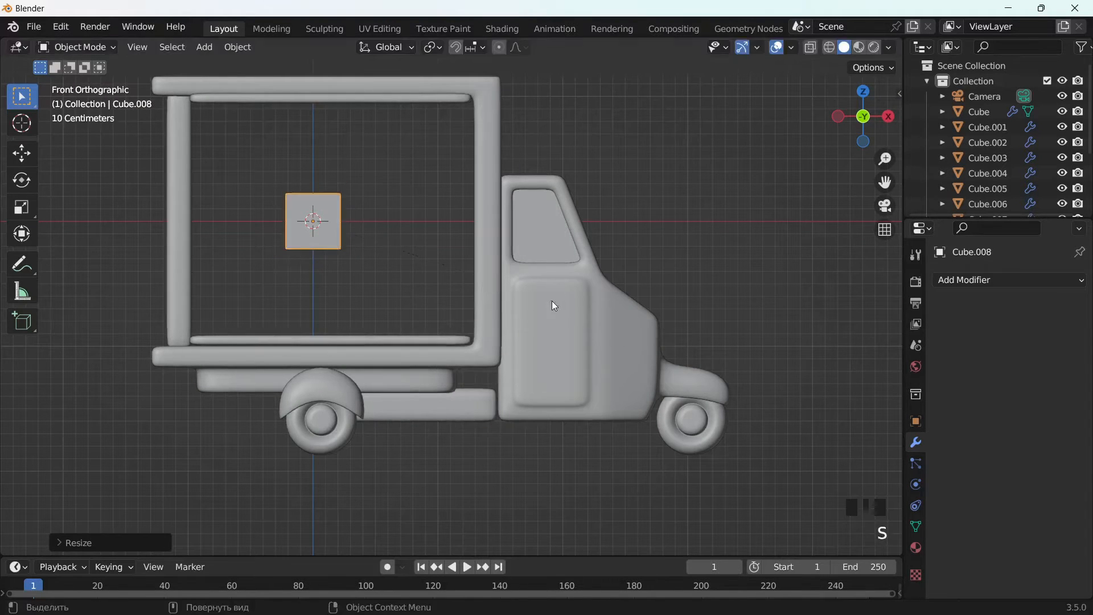
Lower the box about 0.8 m onto the cargo floor and shift it about 0.5 m along Y toward the counter side.
{"action": "key", "text": "g"}
{"action": "key", "text": "z"}
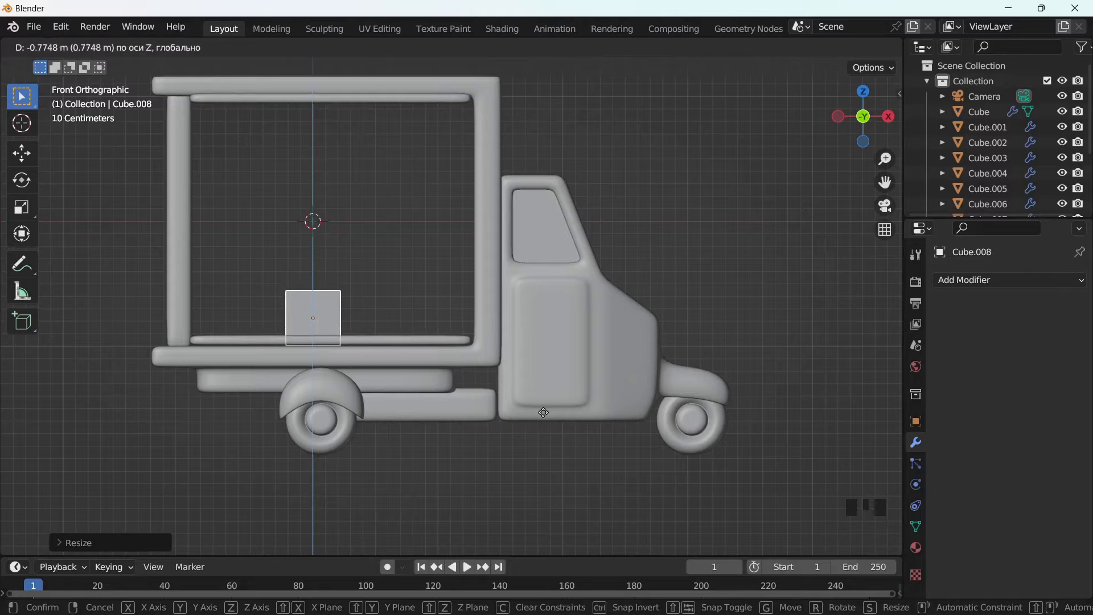
{"action": "left_click", "coordinate": [546, 415]}
{"action": "middle_click_drag", "start_coordinate": [549, 413], "coordinate": [722, 390]}
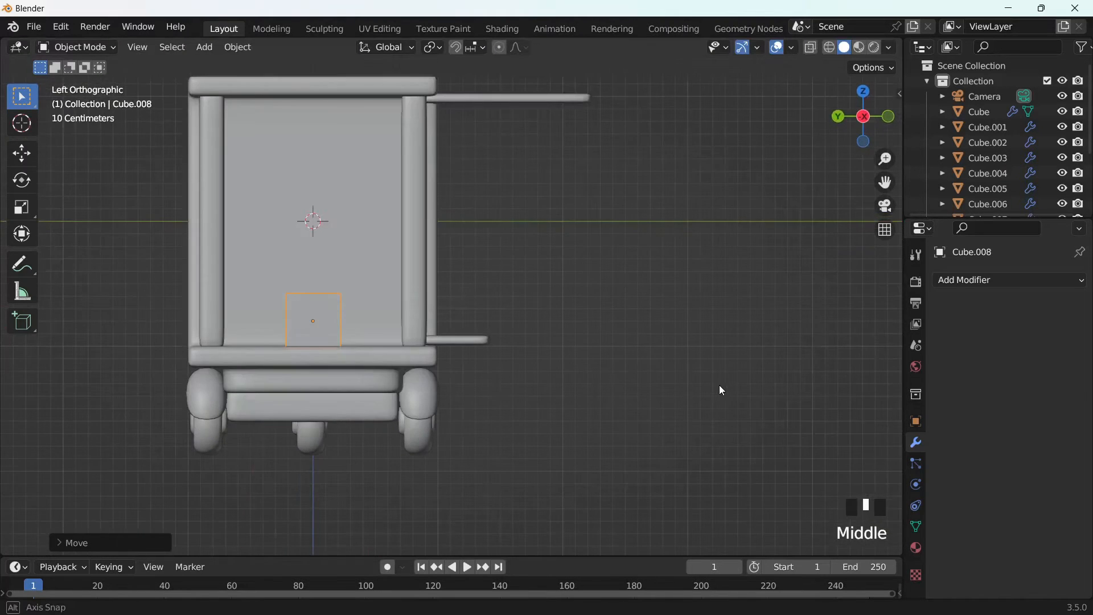
{"action": "key", "text": "g"}
{"action": "key", "text": "y"}
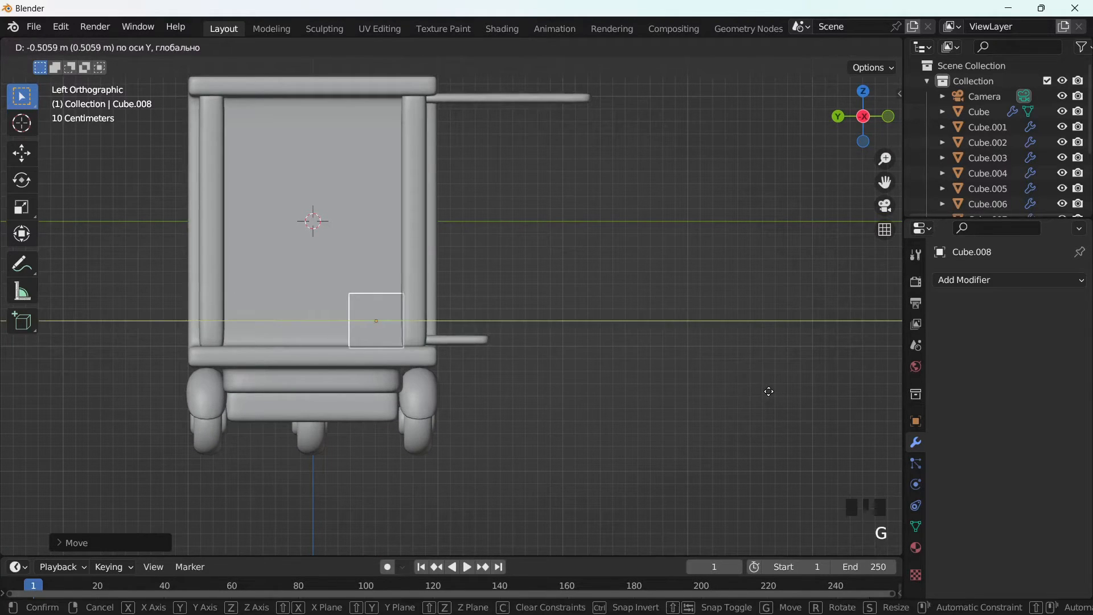
{"action": "left_click", "coordinate": [768, 391]}
Stretch the box mesh along the X axis into a long block behind the counter.
{"action": "middle_click_drag", "start_coordinate": [767, 391], "coordinate": [602, 391]}
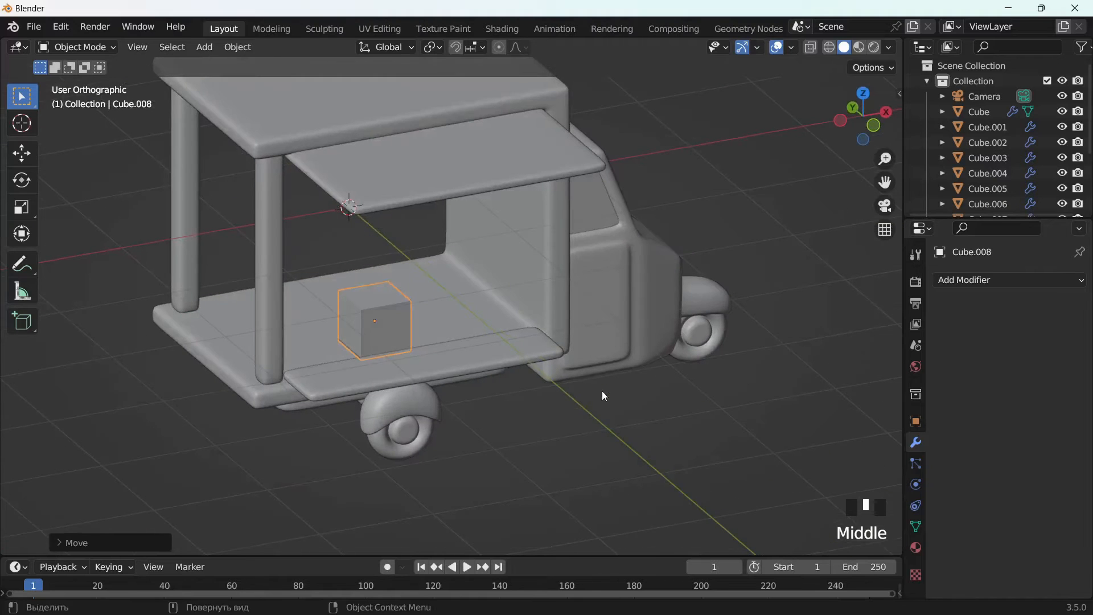
{"action": "key", "text": "Tab"}
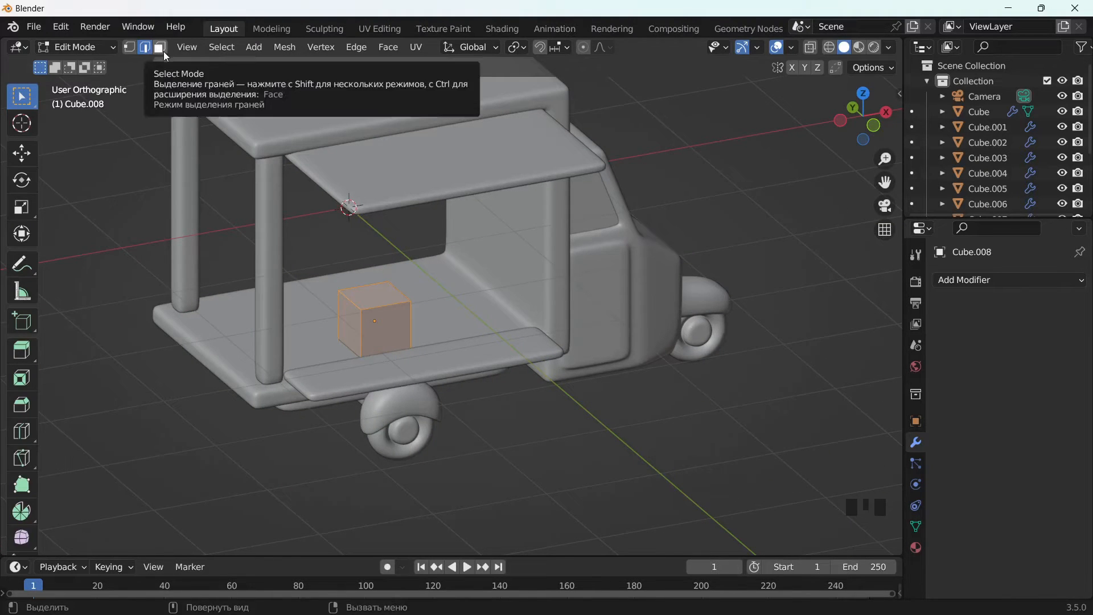
{"action": "middle_click_drag", "start_coordinate": [433, 285], "coordinate": [449, 322]}
{"action": "key", "text": "s"}
{"action": "key", "text": "x"}
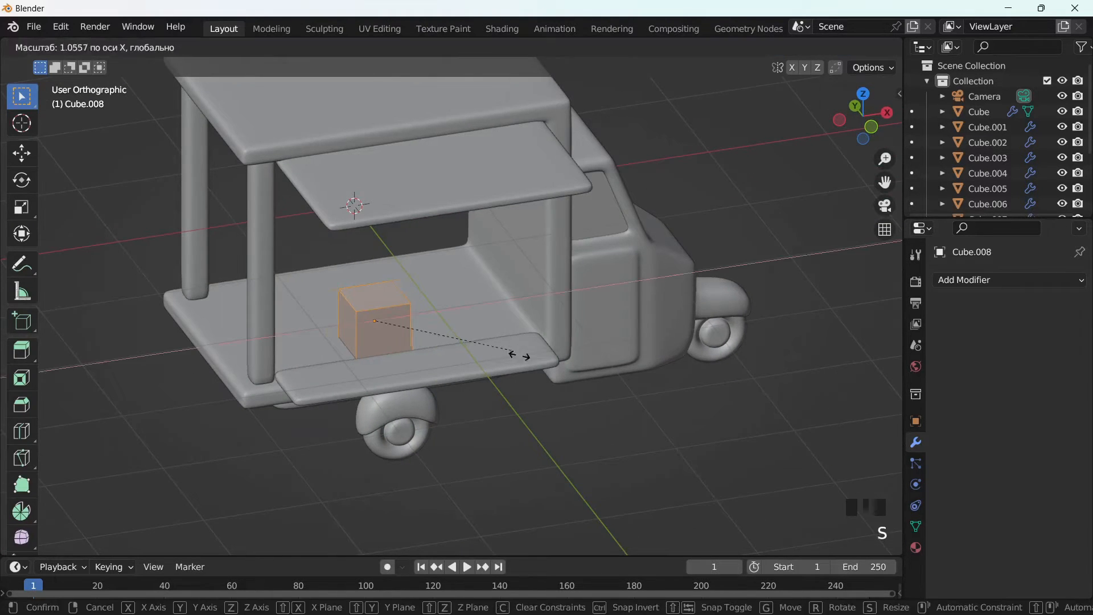
{"action": "left_click", "coordinate": [93, 451]}
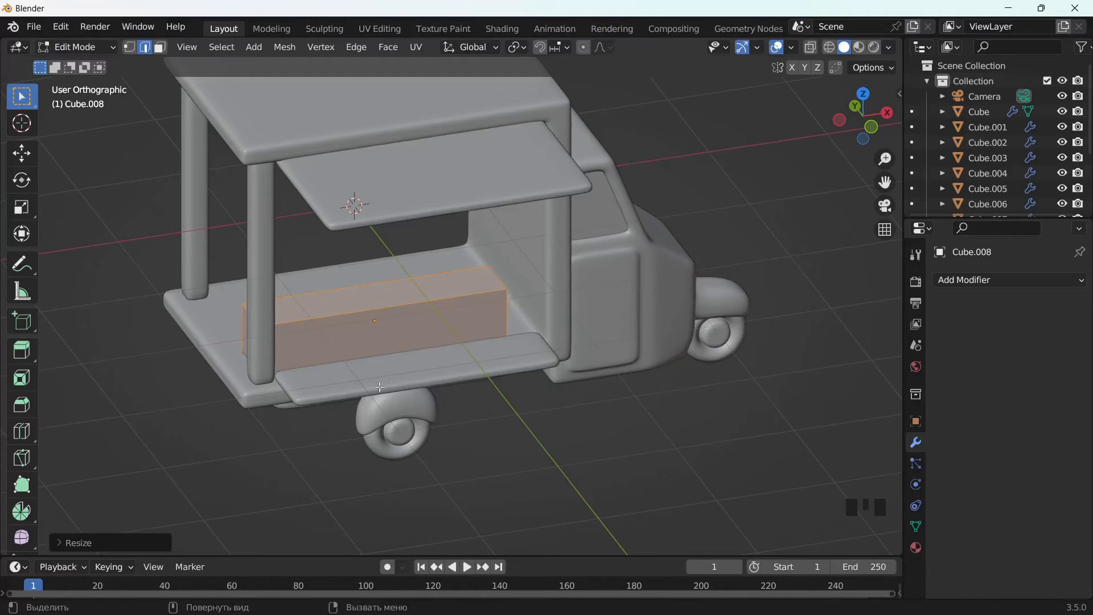
Shift the long block along X toward the cab and adjust its X length to fit between the posts.
{"action": "middle_click_drag", "start_coordinate": [380, 387], "coordinate": [382, 378]}
{"action": "key", "text": "Tab"}
{"action": "key", "text": "g"}
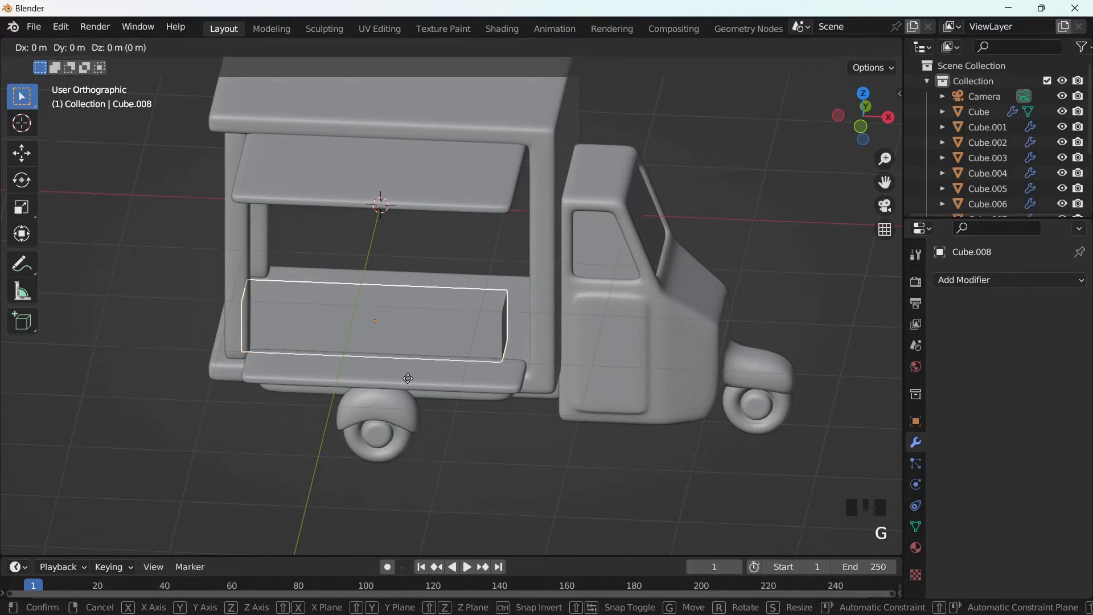
{"action": "key", "text": "x"}
{"action": "left_click", "coordinate": [426, 393]}
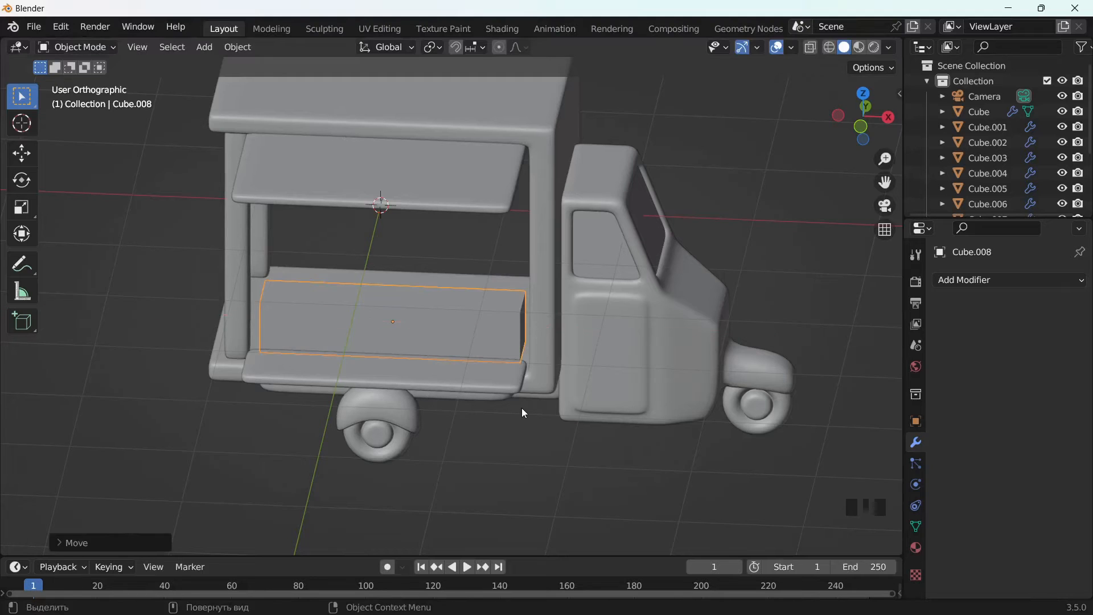
{"action": "key", "text": "s"}
{"action": "key", "text": "x"}
{"action": "left_click", "coordinate": [544, 426]}
Extrude the block's inner long face across the floor, and extrude the new section's top face up about 0.45 m to form a step.
{"action": "middle_click_drag", "start_coordinate": [544, 425], "coordinate": [719, 410]}
{"action": "key", "text": "Tab"}
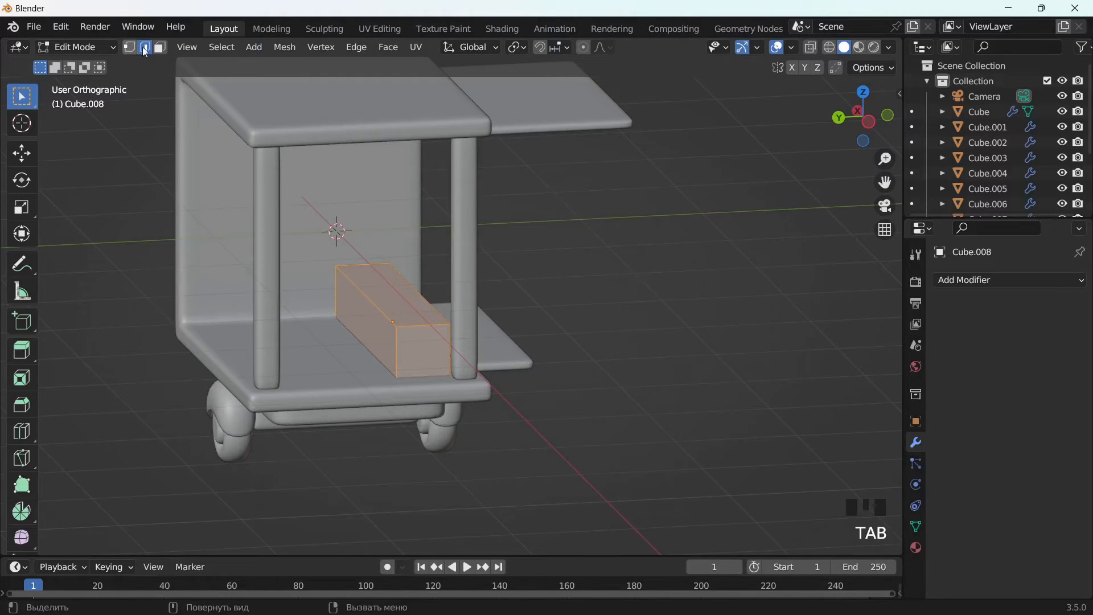
{"action": "mouse_move", "coordinate": [366, 323]}
{"action": "middle_mouse_down"}
{"action": "mouse_move", "coordinate": [384, 341]}
{"action": "mouse_move", "coordinate": [356, 347]}
{"action": "mouse_move", "coordinate": [375, 335]}
{"action": "middle_mouse_up"}
{"action": "key", "text": "e"}
{"action": "left_click", "coordinate": [336, 360]}
{"action": "key", "text": "e"}
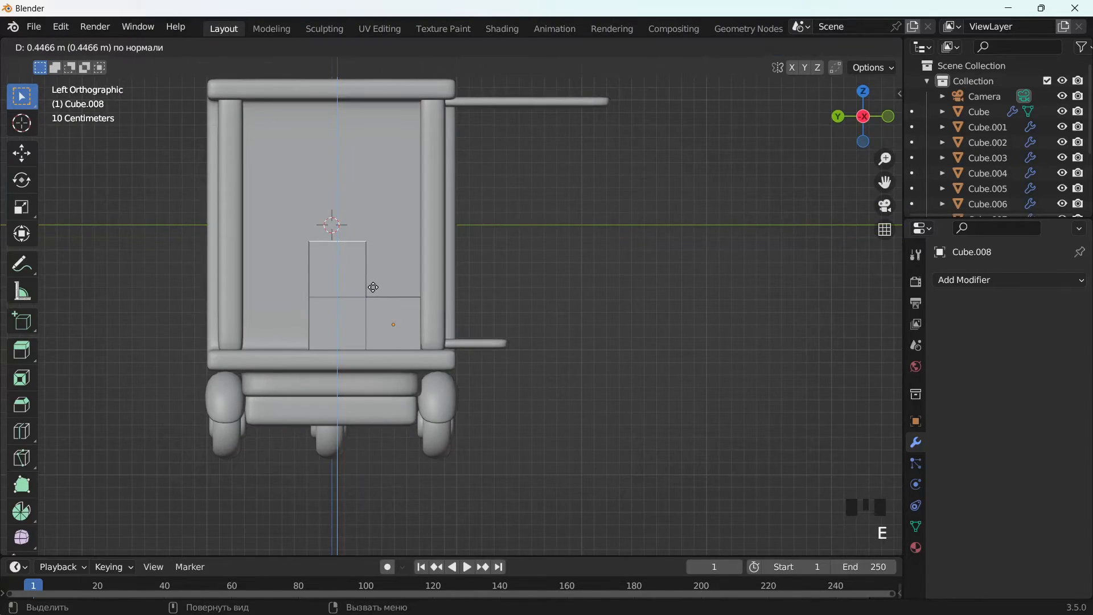
{"action": "left_click", "coordinate": [373, 287]}
{"action": "middle_click_drag", "start_coordinate": [535, 310], "coordinate": [317, 337]}
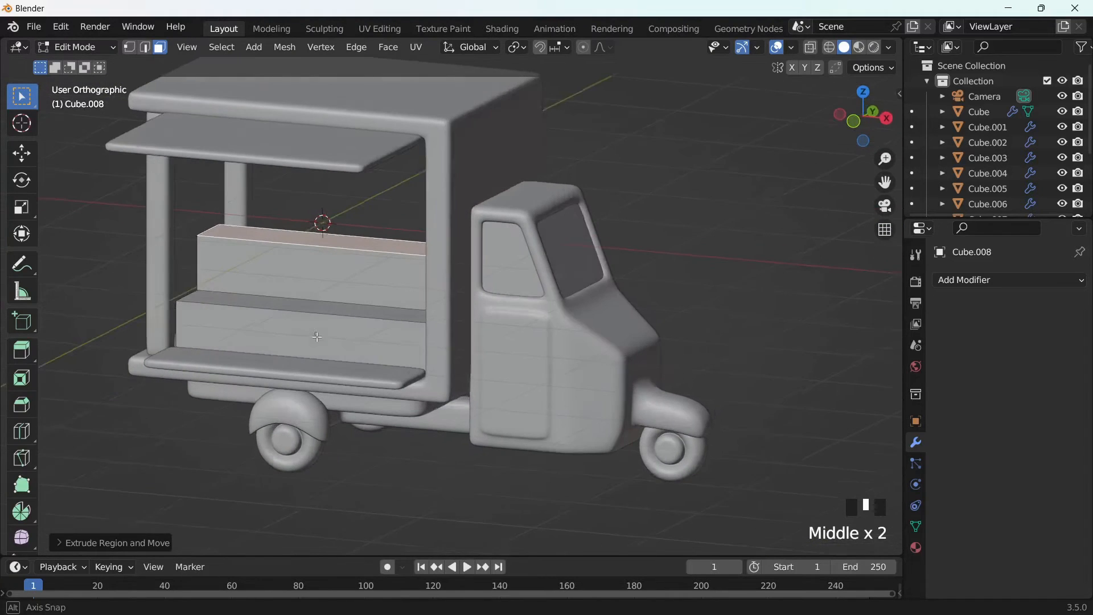
Add a Subdivision Surface modifier to the stepped block with viewport level 2.
{"action": "key", "text": "Tab"}
{"action": "left_click", "coordinate": [1001, 279]}
{"action": "left_click", "coordinate": [814, 549]}
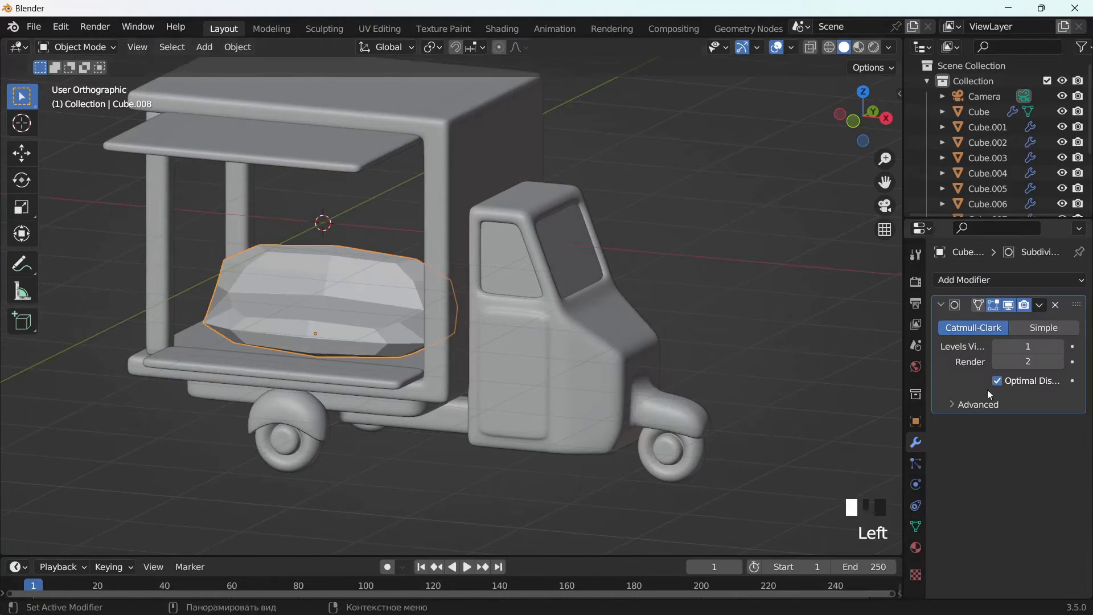
{"action": "left_click", "coordinate": [1060, 346]}
Add a centred loop cut across the stepped block's length and bevel it out toward both ends.
{"action": "key", "text": "Tab"}
{"action": "key", "text": "ctrl+r"}
{"action": "left_click", "coordinate": [407, 319]}
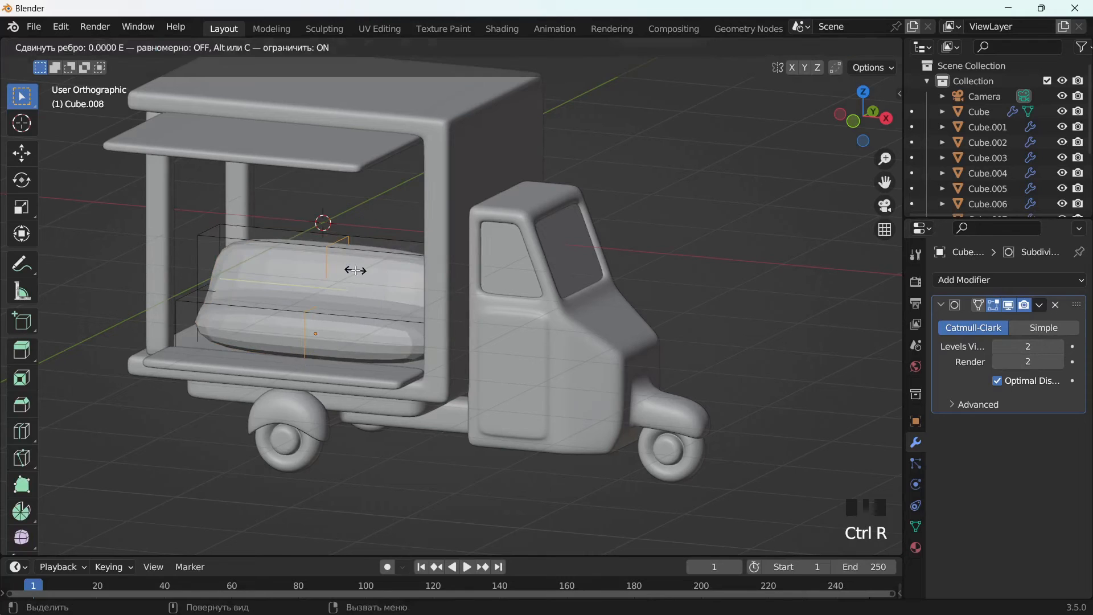
{"action": "right_click", "coordinate": [407, 318]}
{"action": "key", "text": "ctrl+b"}
{"action": "left_click", "coordinate": [485, 358]}
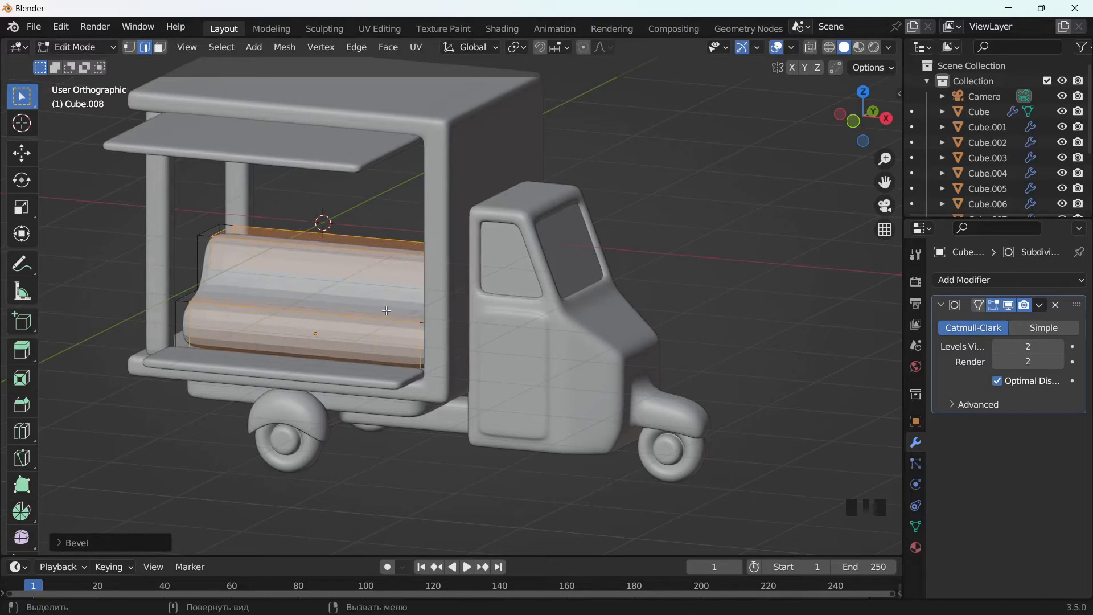
Add a lengthwise loop cut through the upper step and bevel it to sharpen that step's edges.
{"action": "middle_click_drag", "start_coordinate": [484, 358], "coordinate": [557, 319]}
{"action": "key", "text": "ctrl+r"}
{"action": "left_click", "coordinate": [306, 301]}
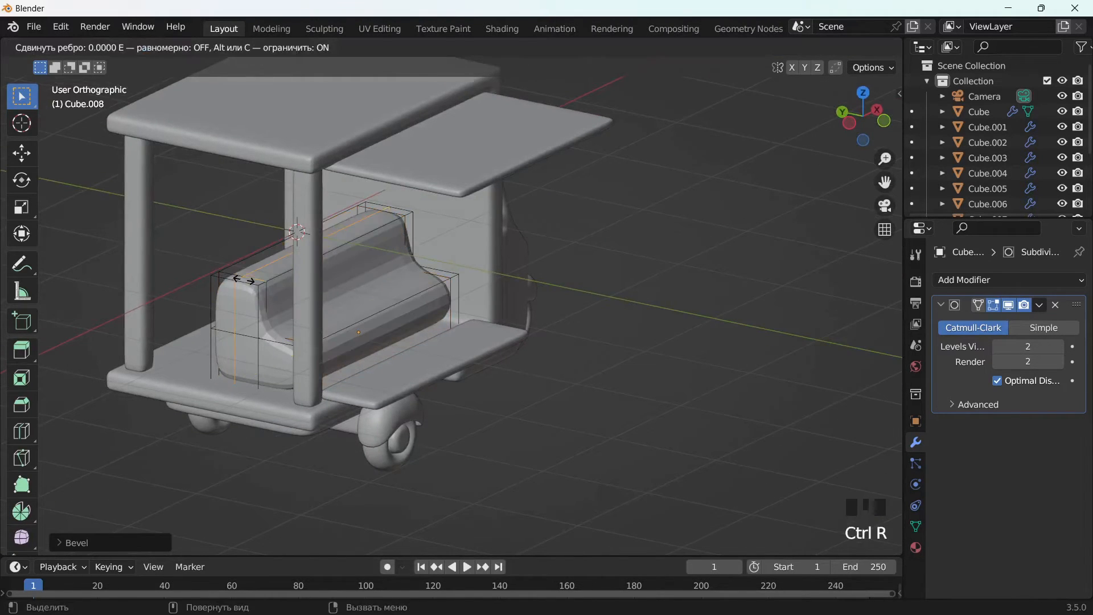
{"action": "left_click", "coordinate": [307, 300]}
{"action": "key", "text": "ctrl+b"}
{"action": "key", "text": "ctrl+b"}
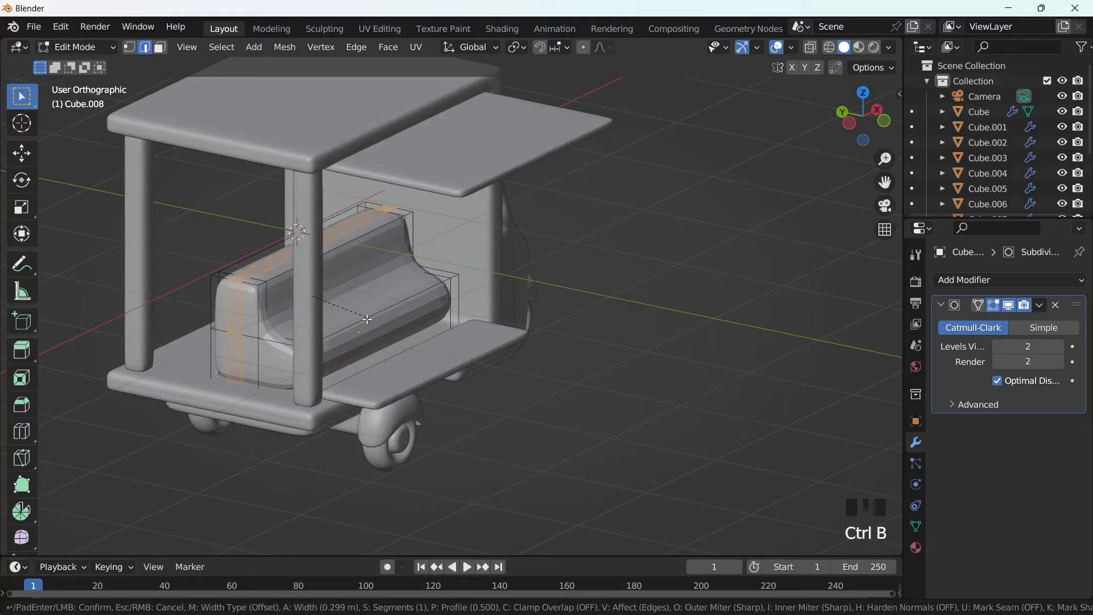
{"action": "left_click", "coordinate": [302, 314]}
Add a lengthwise loop cut through the lower step and bevel it toward the step's edges.
{"action": "key", "text": "ctrl+r"}
{"action": "left_click", "coordinate": [293, 335]}
{"action": "left_click", "coordinate": [293, 335]}
{"action": "key", "text": "ctrl+b"}
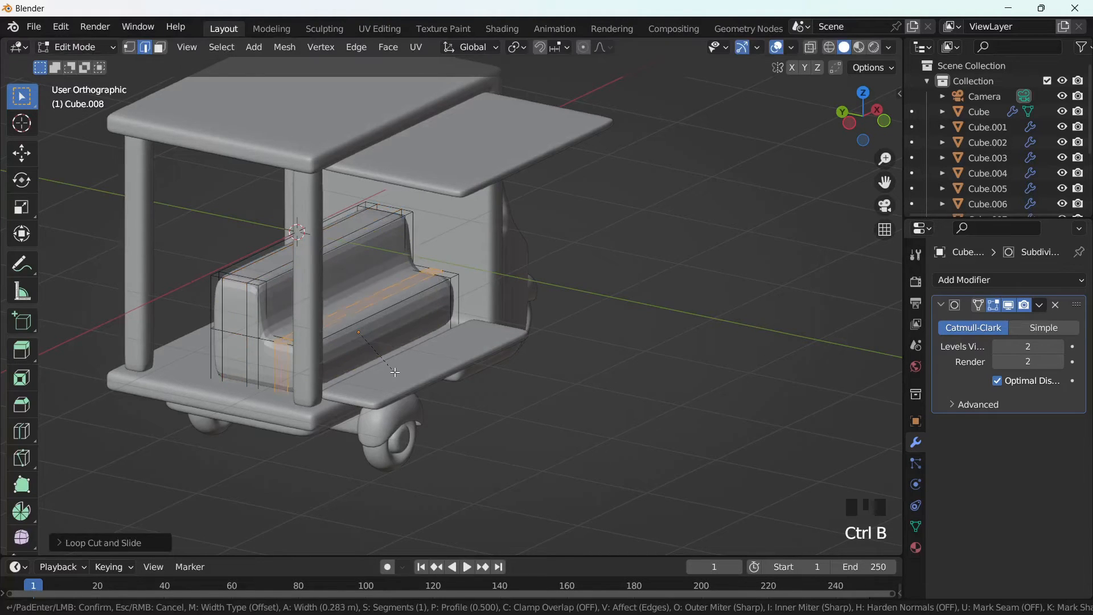
{"action": "left_click", "coordinate": [363, 355]}
Add one horizontal loop cut around the upper step and another around the lower step.
{"action": "key", "text": "ctrl+r"}
{"action": "left_click", "coordinate": [262, 298]}
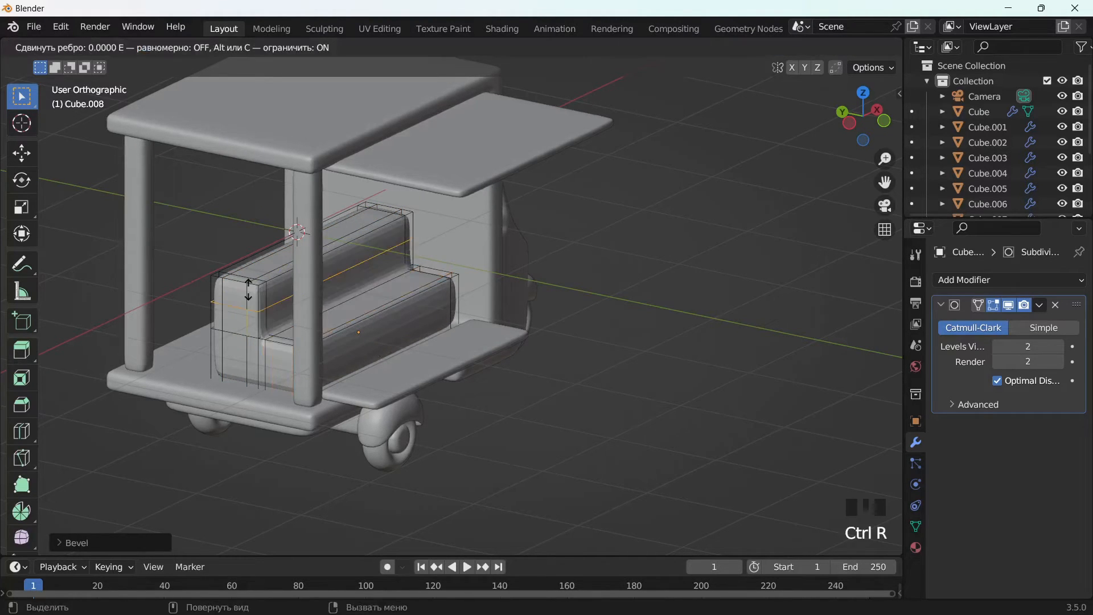
{"action": "left_click", "coordinate": [300, 330]}
{"action": "key", "text": "ctrl+r"}
{"action": "left_click", "coordinate": [300, 330]}
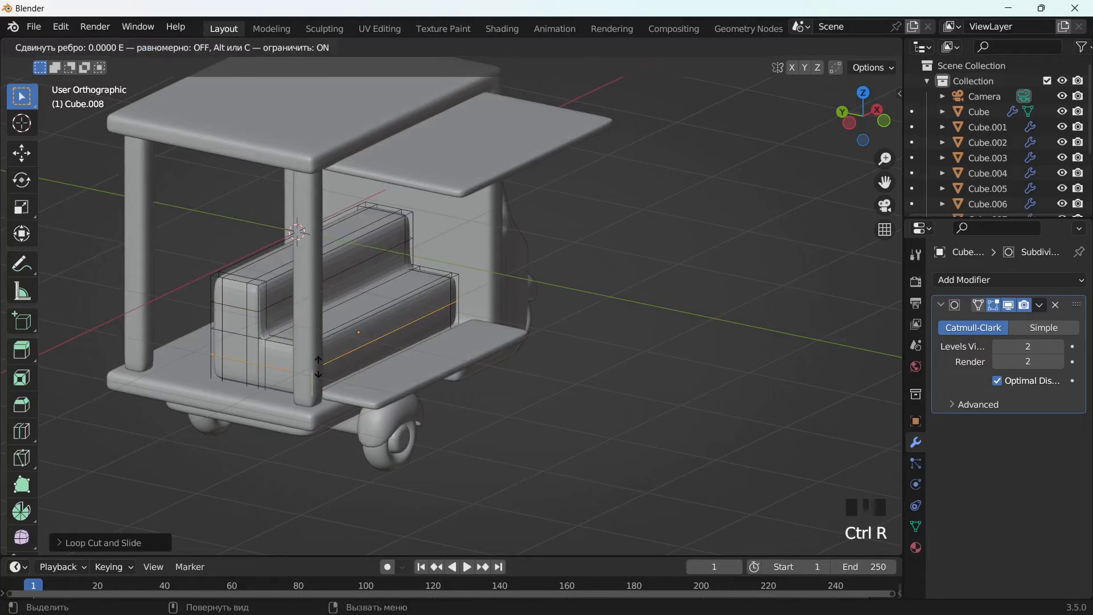
{"action": "left_click", "coordinate": [301, 329]}
Finish editing the stepped block and shade it smooth.
{"action": "middle_click_drag", "start_coordinate": [300, 330], "coordinate": [465, 376]}
{"action": "key", "text": "Tab"}
{"action": "right_click", "coordinate": [319, 319]}
{"action": "left_click", "coordinate": [318, 317]}
{"action": "middle_click_drag", "start_coordinate": [318, 317], "coordinate": [613, 333]}
{"action": "scroll", "coordinate": [697, 325], "scroll_direction": "down", "scroll_amount": 2}
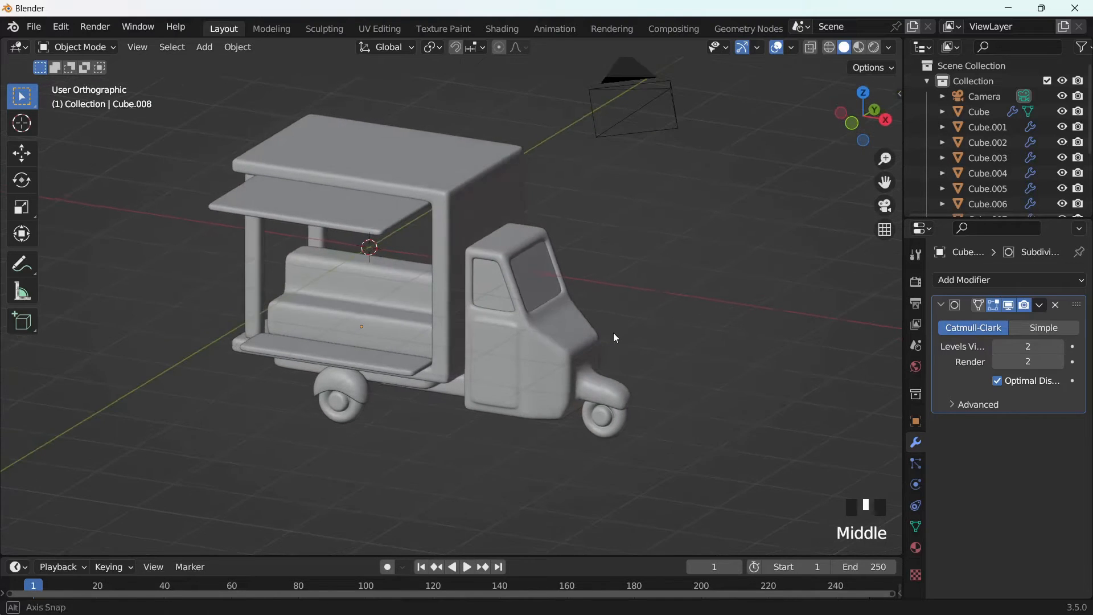
Select the cab body together with its windows using X-ray, and isolate them in local view.
{"action": "left_click", "coordinate": [593, 259]}
{"action": "middle_click_drag", "start_coordinate": [593, 259], "coordinate": [535, 238]}
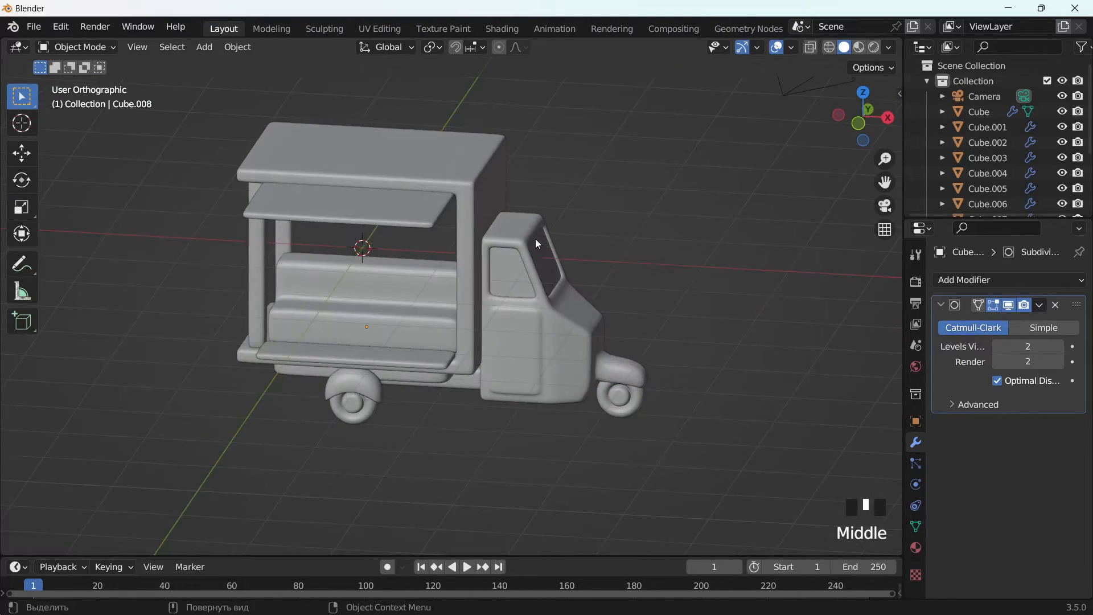
{"action": "left_click", "coordinate": [523, 276]}
{"action": "middle_click_drag", "start_coordinate": [522, 276], "coordinate": [575, 239]}
{"action": "left_click", "coordinate": [810, 47]}
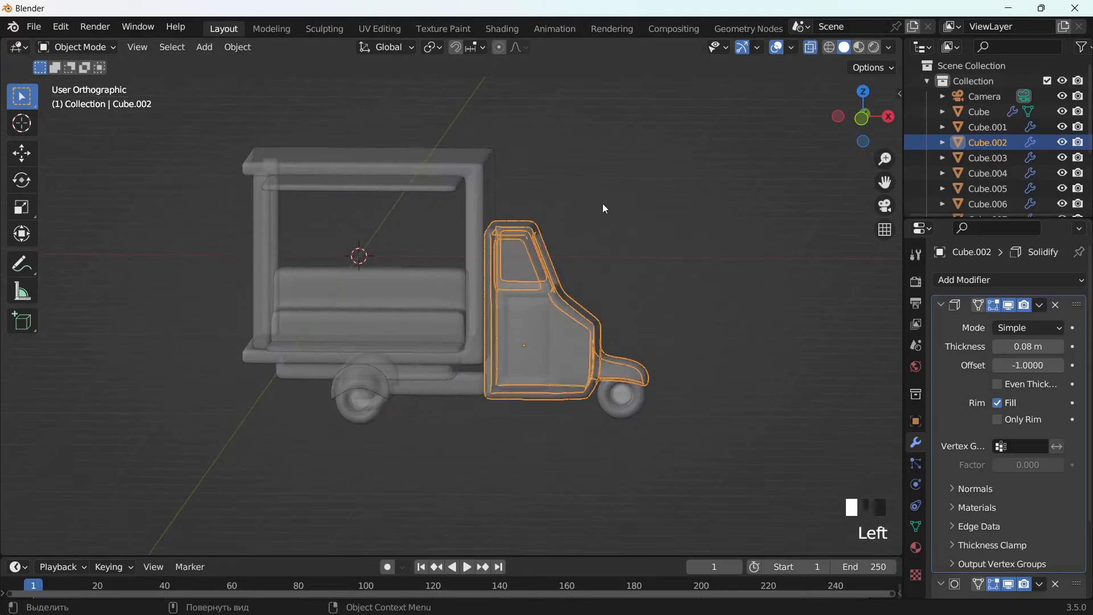
{"action": "left_click_drag", "start_coordinate": [592, 194], "coordinate": [523, 296], "text": "shift"}
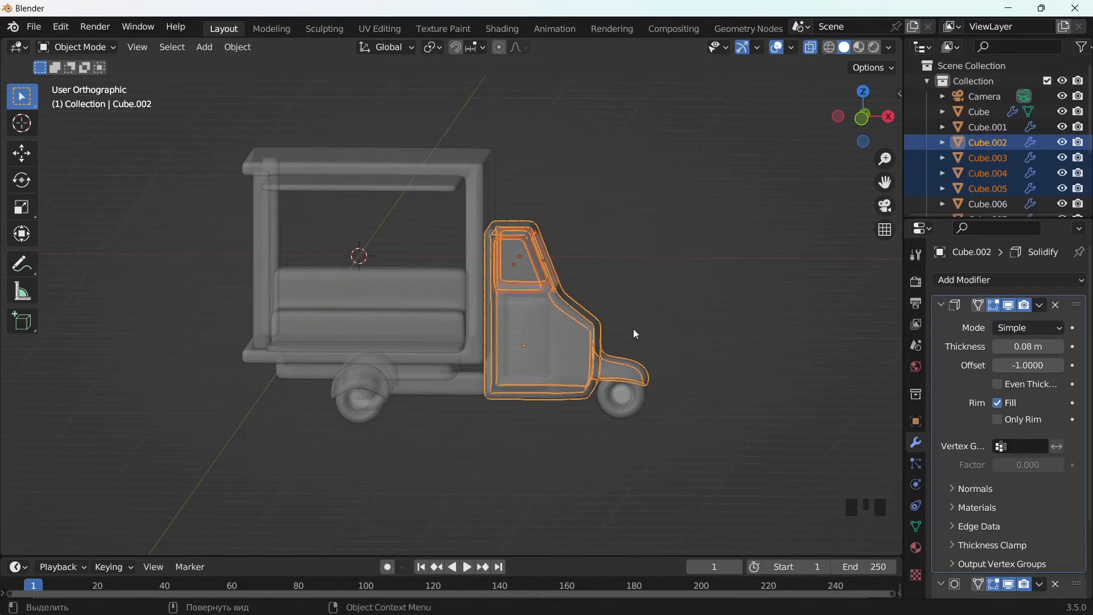
{"action": "key", "text": "slash"}
Select the rearmost strip of faces across the cab and its windows, and try moving it backward along X.
{"action": "middle_click_drag", "start_coordinate": [630, 329], "coordinate": [609, 329]}
{"action": "key", "text": "Tab"}
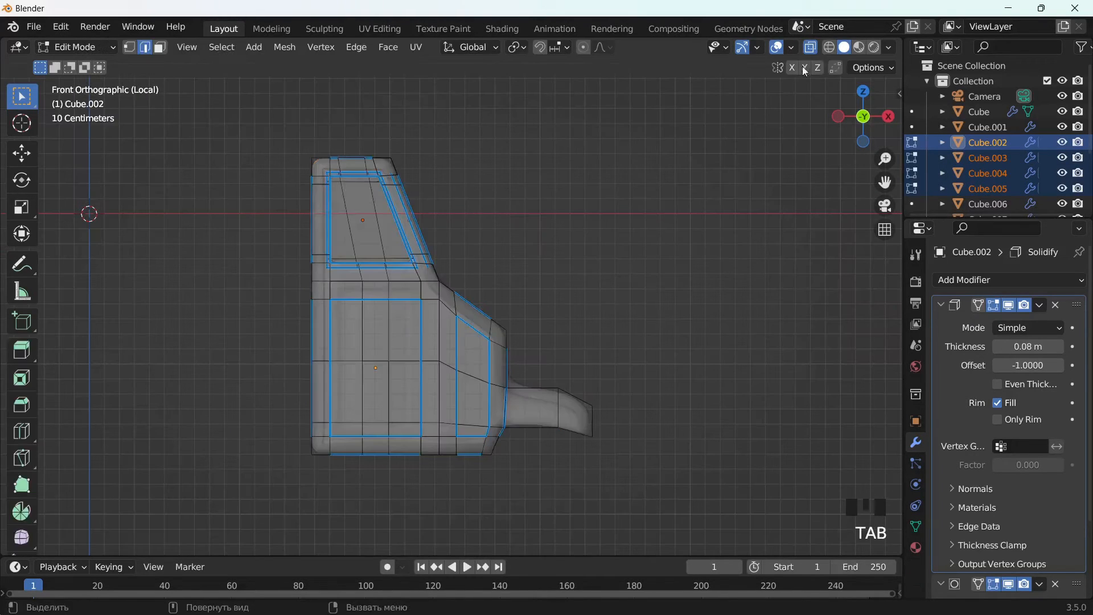
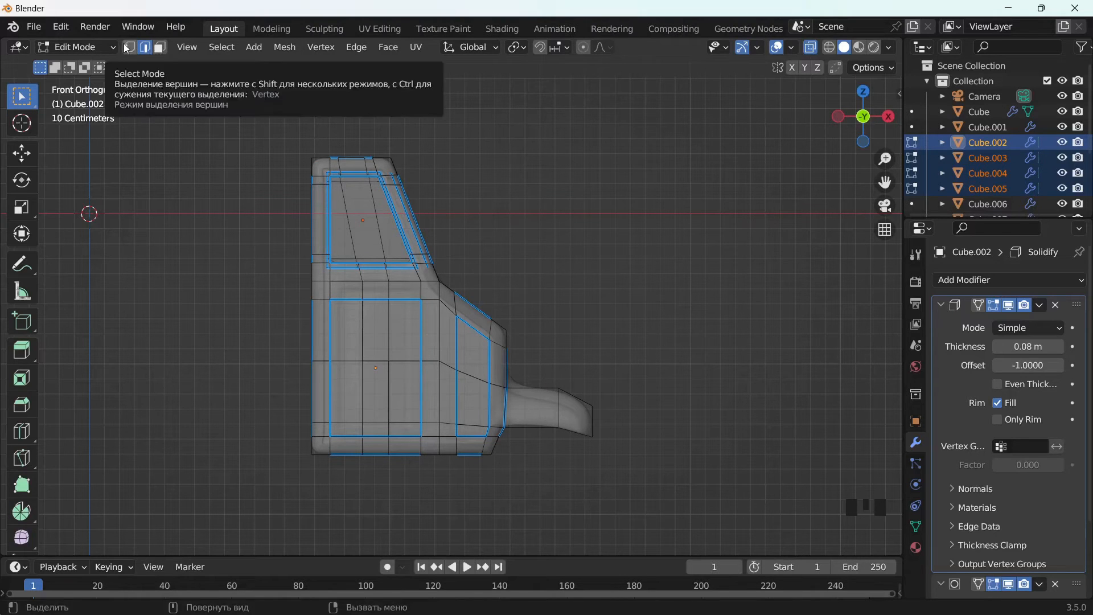
{"action": "left_click", "coordinate": [160, 47]}
{"action": "left_click_drag", "start_coordinate": [225, 129], "coordinate": [335, 502]}
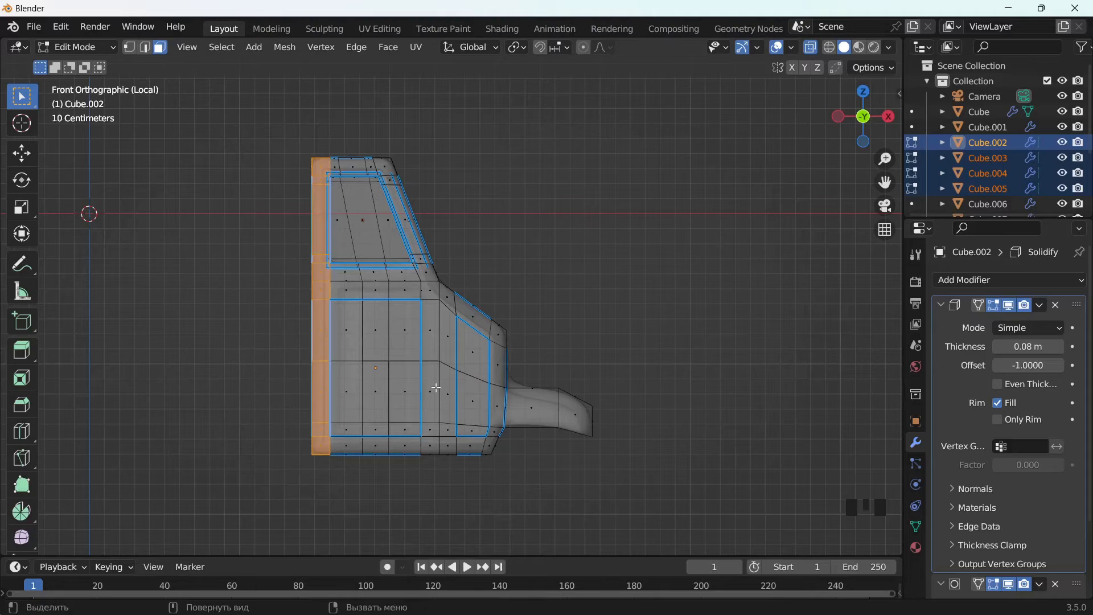
{"action": "key", "text": "e"}
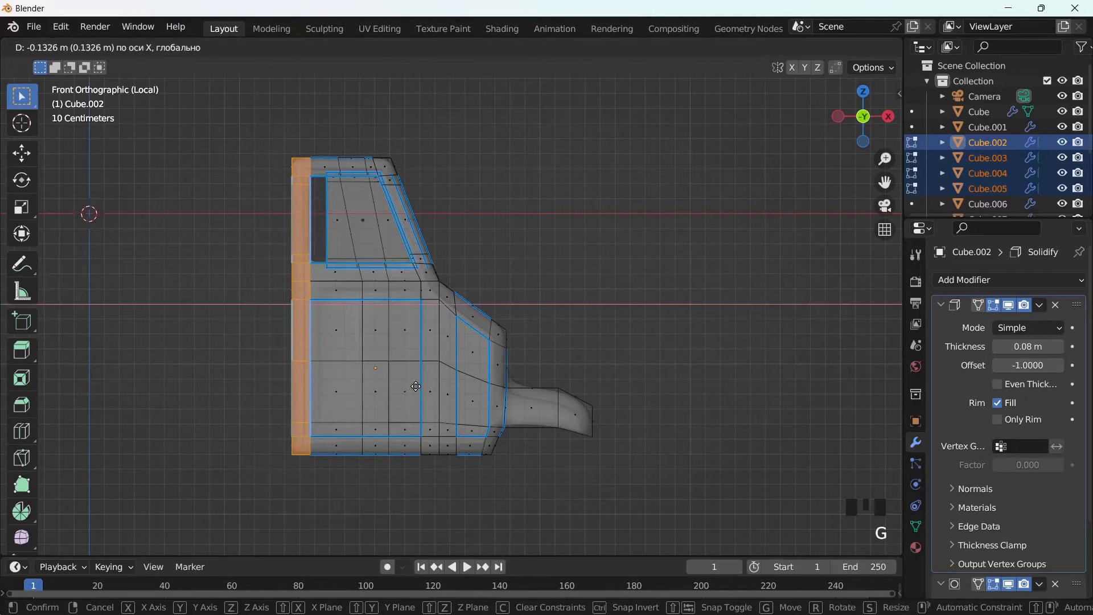
{"action": "right_click", "coordinate": [416, 386]}
Extend the selection to the neighbouring column of faces, move it about 0.17 m backward along X, and finish editing.
{"action": "left_click", "coordinate": [338, 215], "text": "shift"}
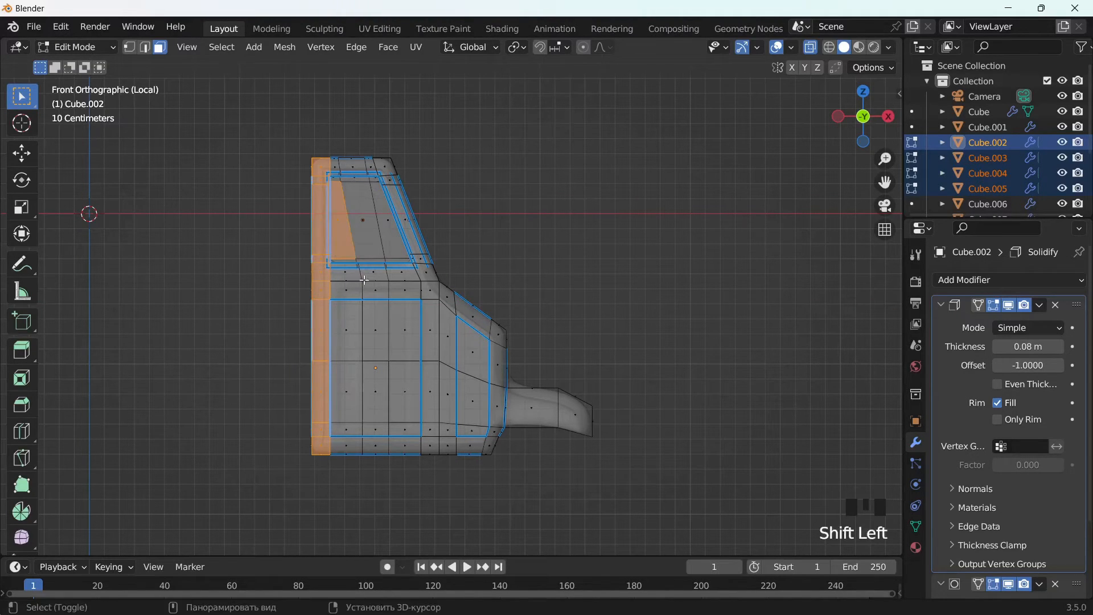
{"action": "left_click_drag", "start_coordinate": [307, 192], "coordinate": [354, 492], "text": "shift"}
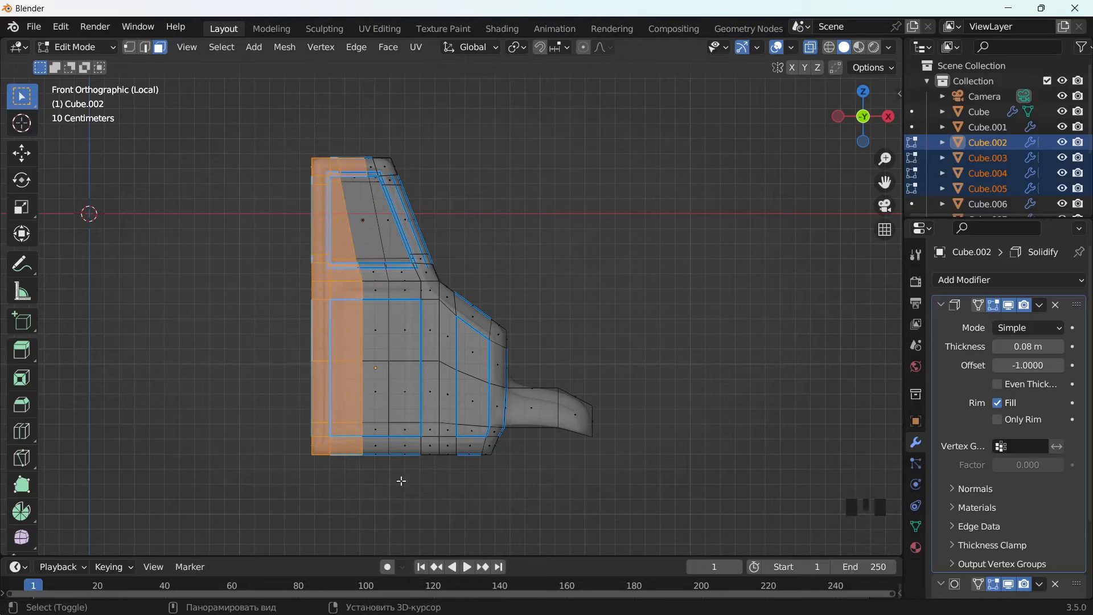
{"action": "key", "text": "g"}
{"action": "key", "text": "x"}
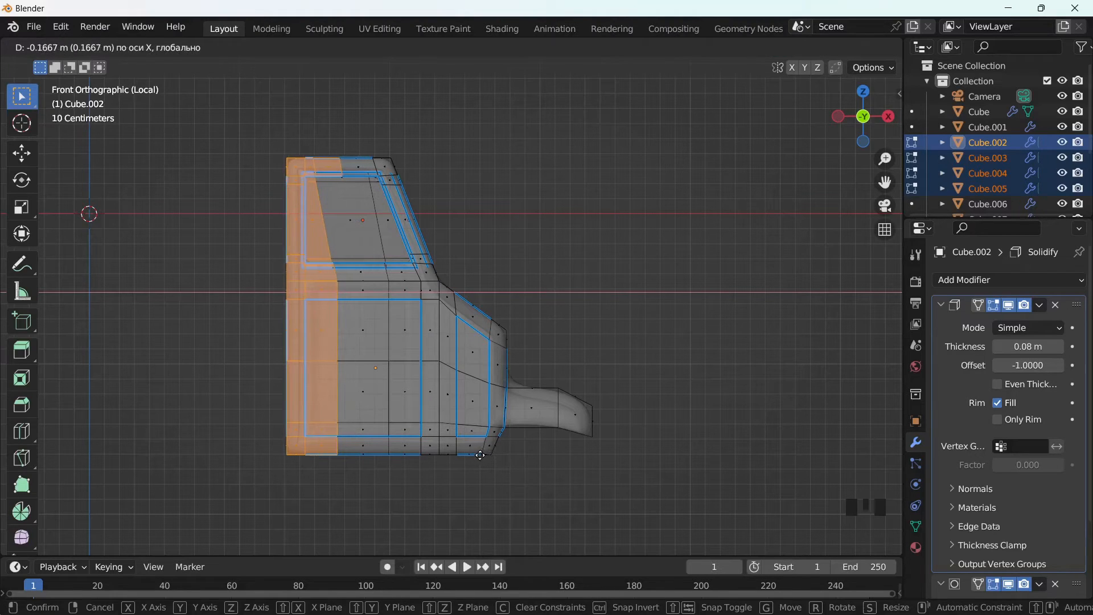
{"action": "left_click", "coordinate": [480, 456]}
{"action": "middle_click_drag", "start_coordinate": [815, 55], "coordinate": [661, 300]}
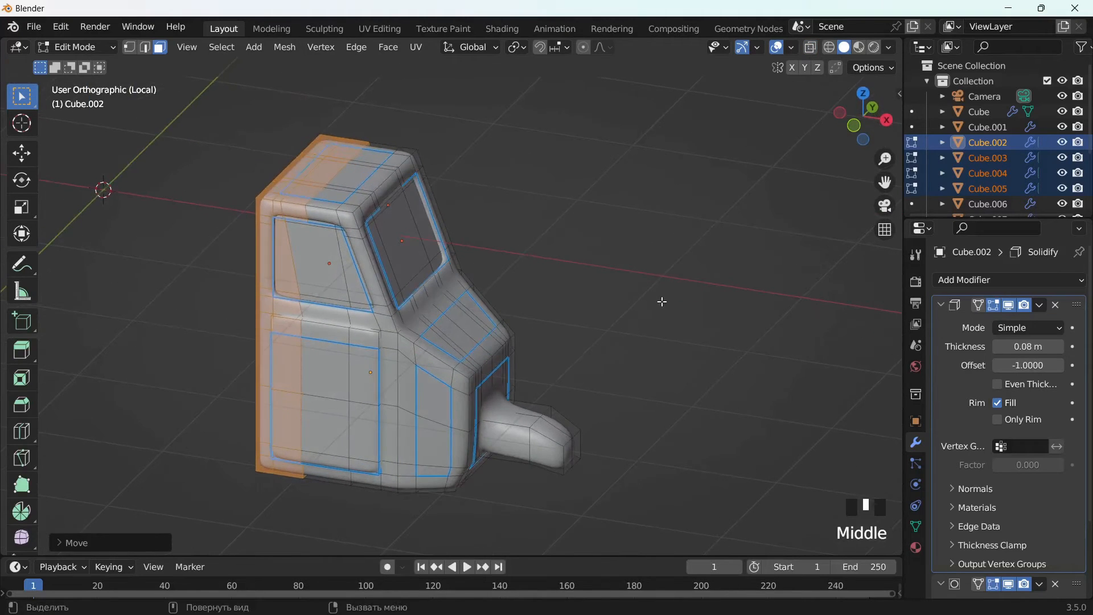
{"action": "key", "text": "Tab"}
{"action": "middle_click_drag", "start_coordinate": [607, 341], "coordinate": [561, 155]}
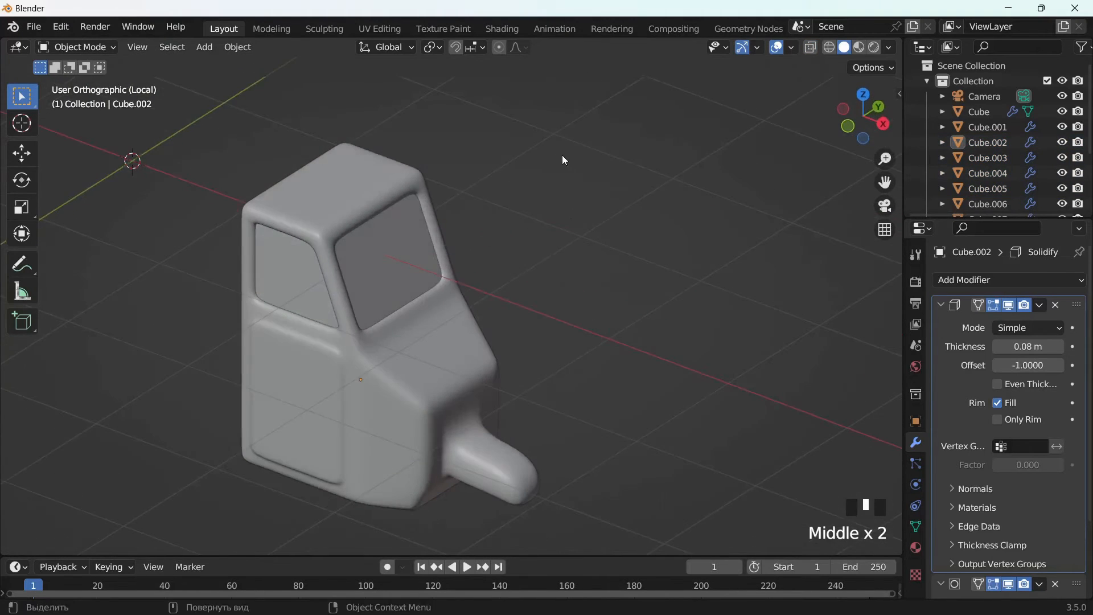
Leave local view, add the front wheel to the cab selection, and move them about 0.16 m forward along X.
{"action": "left_click", "coordinate": [501, 426]}
{"action": "middle_click_drag", "start_coordinate": [501, 426], "coordinate": [252, 385]}
{"action": "key", "text": "slash"}
{"action": "middle_click_drag", "start_coordinate": [360, 381], "coordinate": [634, 405]}
{"action": "left_click", "coordinate": [634, 406]}
{"action": "scroll", "coordinate": [641, 395], "scroll_direction": "up", "scroll_amount": 2}
{"action": "key", "text": "g"}
{"action": "key", "text": "z"}
{"action": "right_click", "coordinate": [643, 410]}
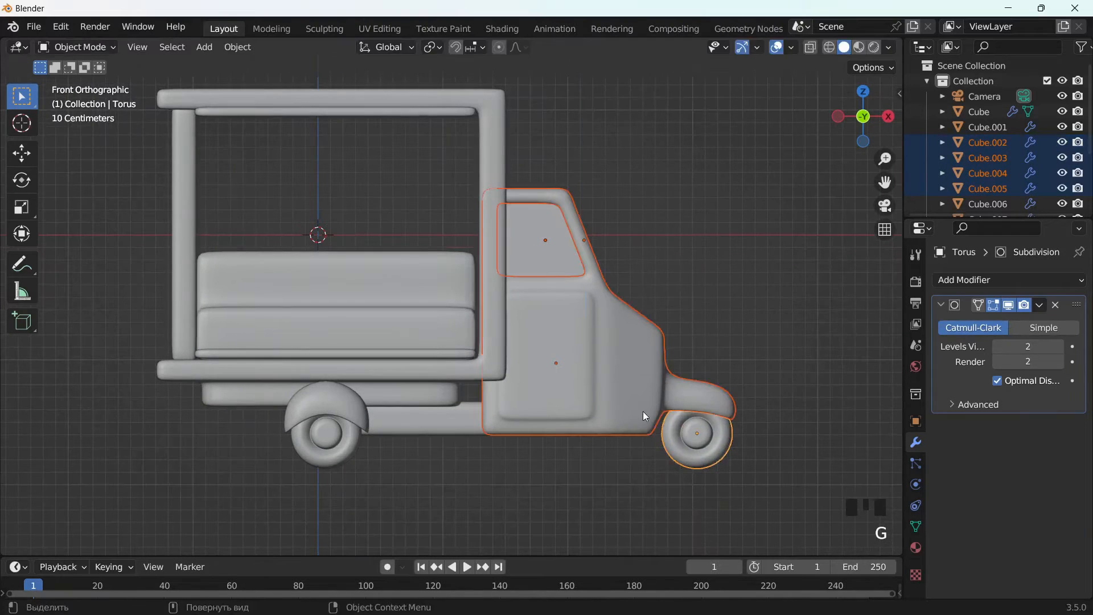
{"action": "key", "text": "g"}
{"action": "key", "text": "x"}
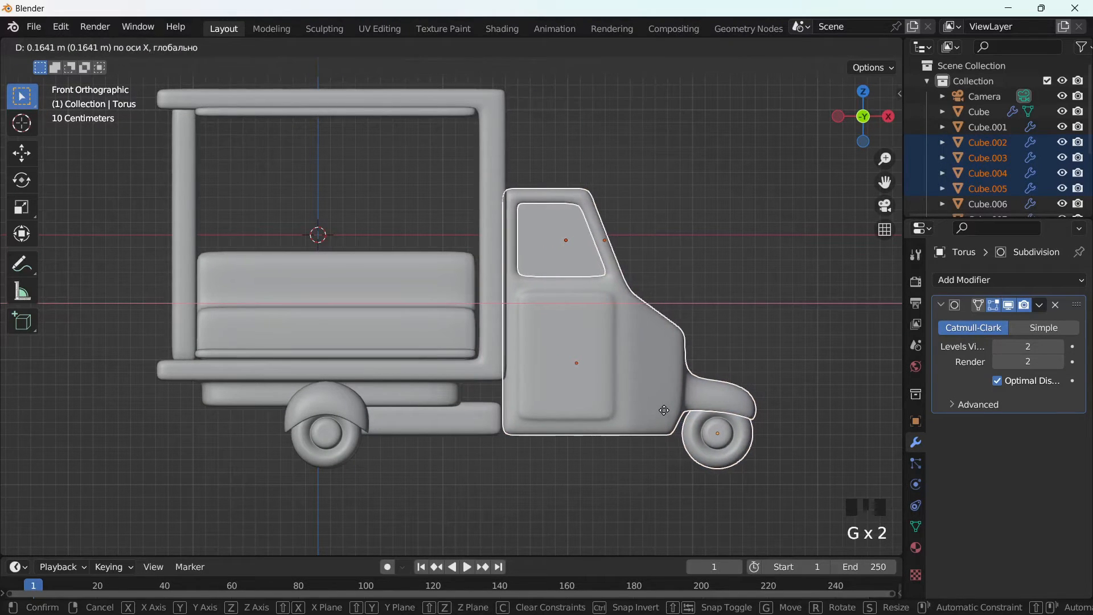
{"action": "left_click", "coordinate": [665, 411]}
Select the cab's front faces together with the fender, move them slightly backward along X, and finish editing.
{"action": "scroll", "coordinate": [665, 411], "scroll_direction": "down", "scroll_amount": 2}
{"action": "left_click_drag", "start_coordinate": [885, 182], "coordinate": [782, 160]}
{"action": "scroll", "coordinate": [654, 371], "scroll_direction": "up", "scroll_amount": 3}
{"action": "left_click", "coordinate": [498, 323]}
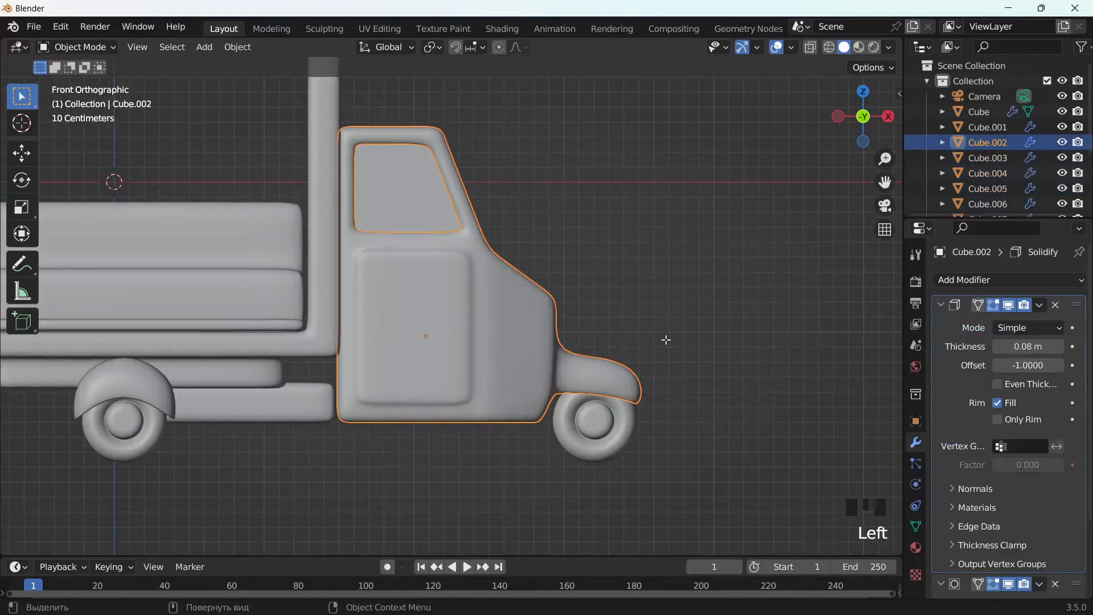
{"action": "key", "text": "Tab"}
{"action": "left_click_drag", "start_coordinate": [675, 192], "coordinate": [535, 538]}
{"action": "key", "text": "g"}
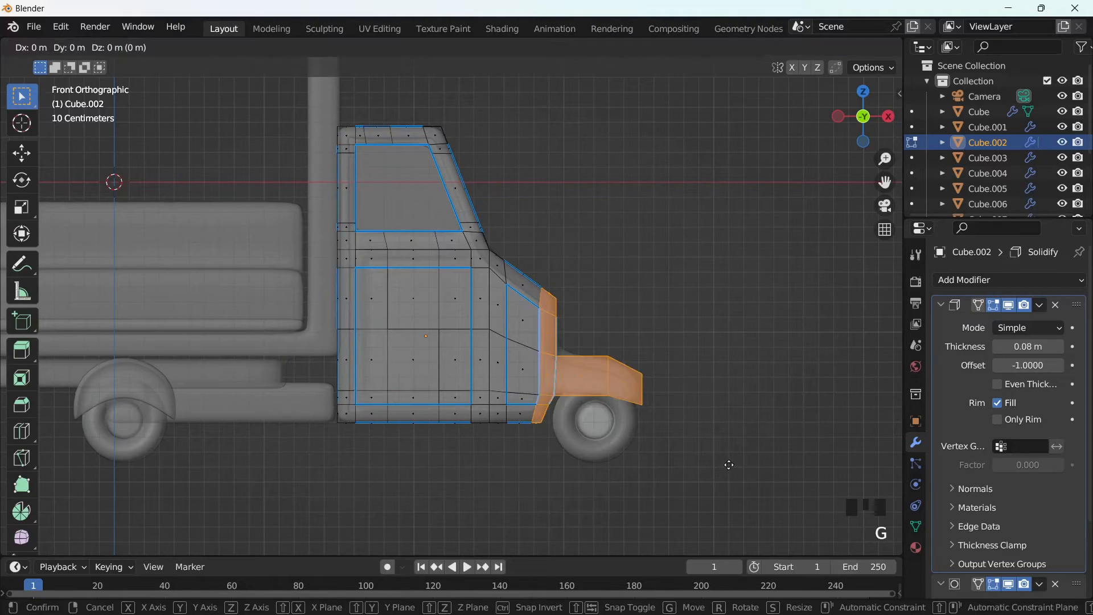
{"action": "key", "text": "x"}
{"action": "left_click", "coordinate": [717, 464]}
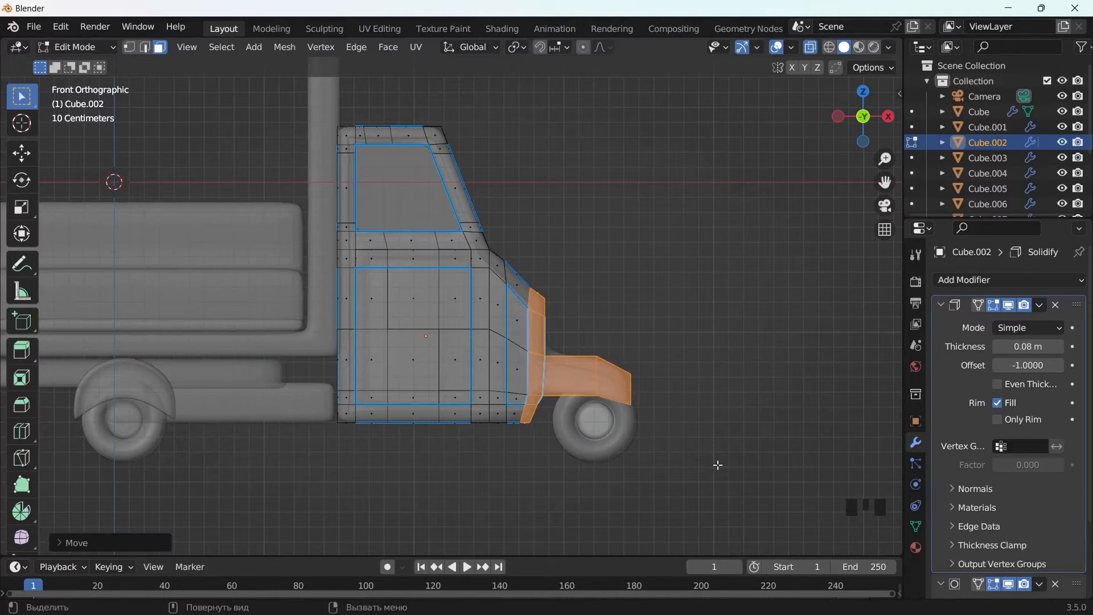
{"action": "left_click_drag", "start_coordinate": [693, 313], "coordinate": [586, 443]}
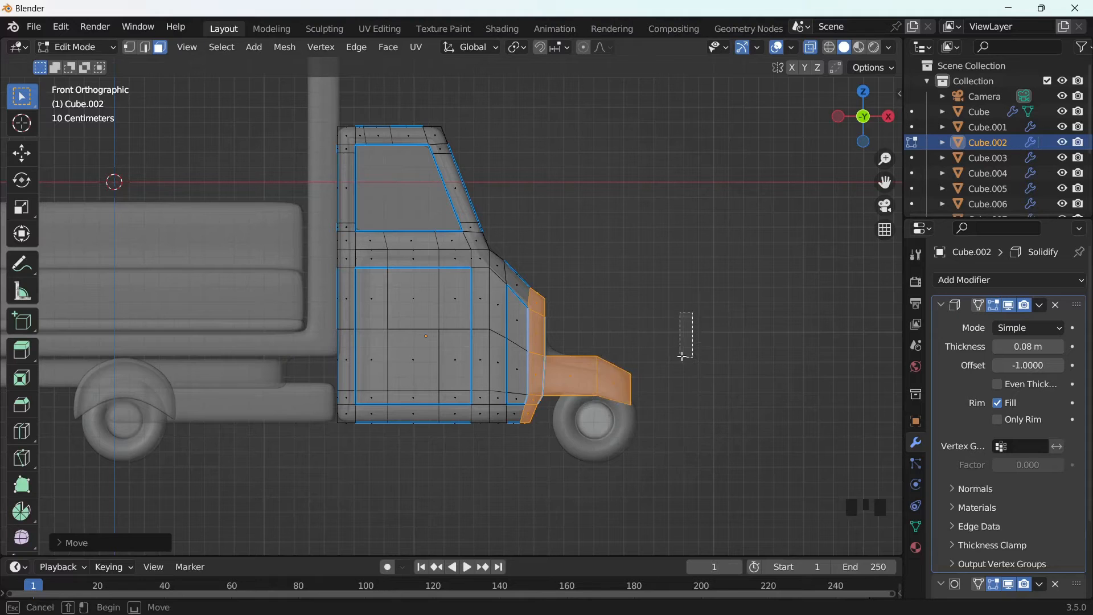
{"action": "left_click", "coordinate": [810, 48]}
{"action": "key", "text": "Tab"}
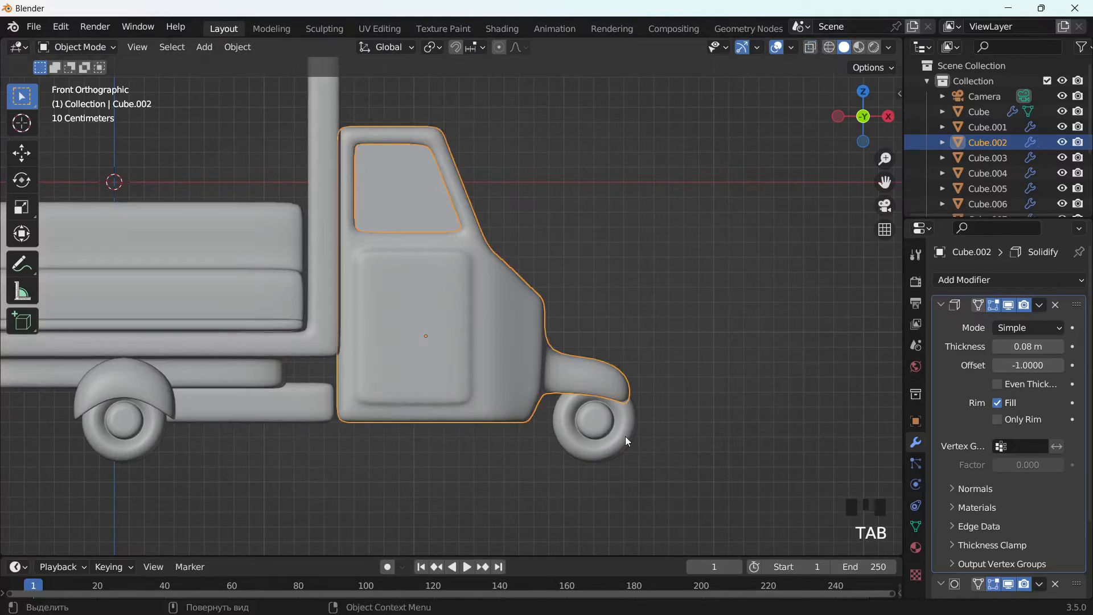
Move the front wheel slightly backward so it sits centred under the fender.
{"action": "left_click", "coordinate": [625, 436]}
{"action": "key", "text": "g"}
{"action": "left_click", "coordinate": [695, 450]}
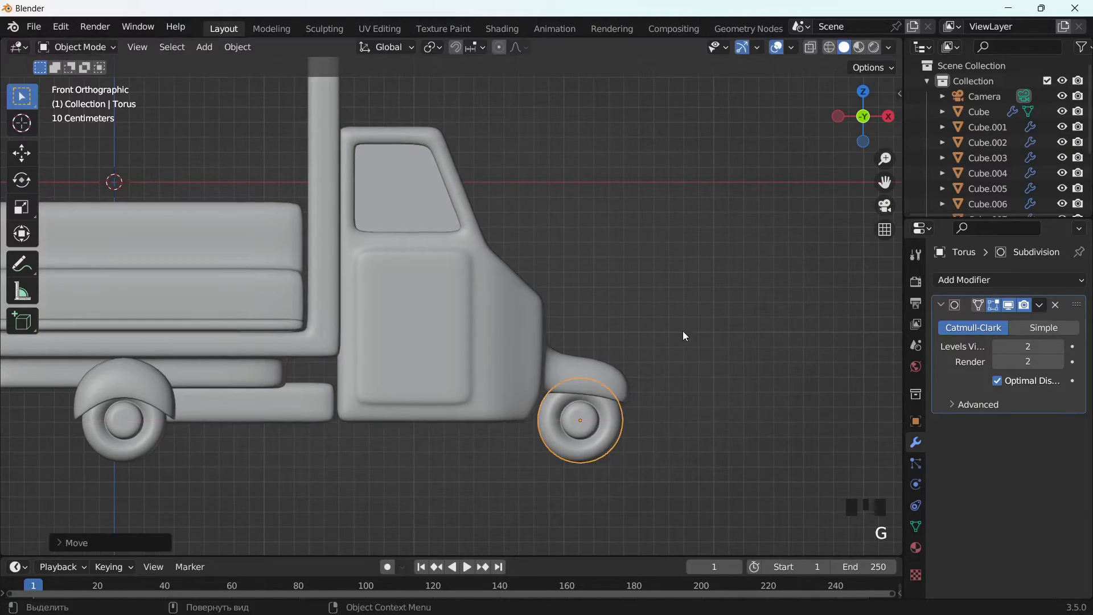
Isolate the cab body in local view and open its mesh for editing.
{"action": "scroll", "coordinate": [682, 330], "scroll_direction": "down", "scroll_amount": 3}
{"action": "middle_click_drag", "start_coordinate": [680, 341], "coordinate": [611, 382]}
{"action": "scroll", "coordinate": [475, 322], "scroll_direction": "up", "scroll_amount": 3}
{"action": "left_click", "coordinate": [475, 322]}
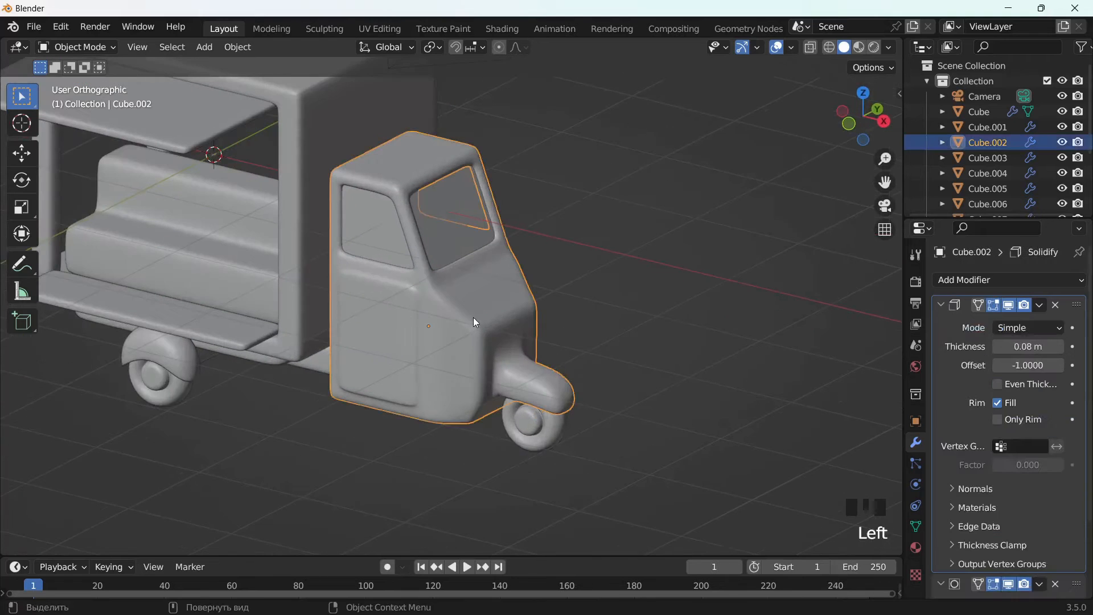
{"action": "key", "text": "slash"}
{"action": "middle_click_drag", "start_coordinate": [473, 317], "coordinate": [464, 350]}
{"action": "key", "text": "Tab"}
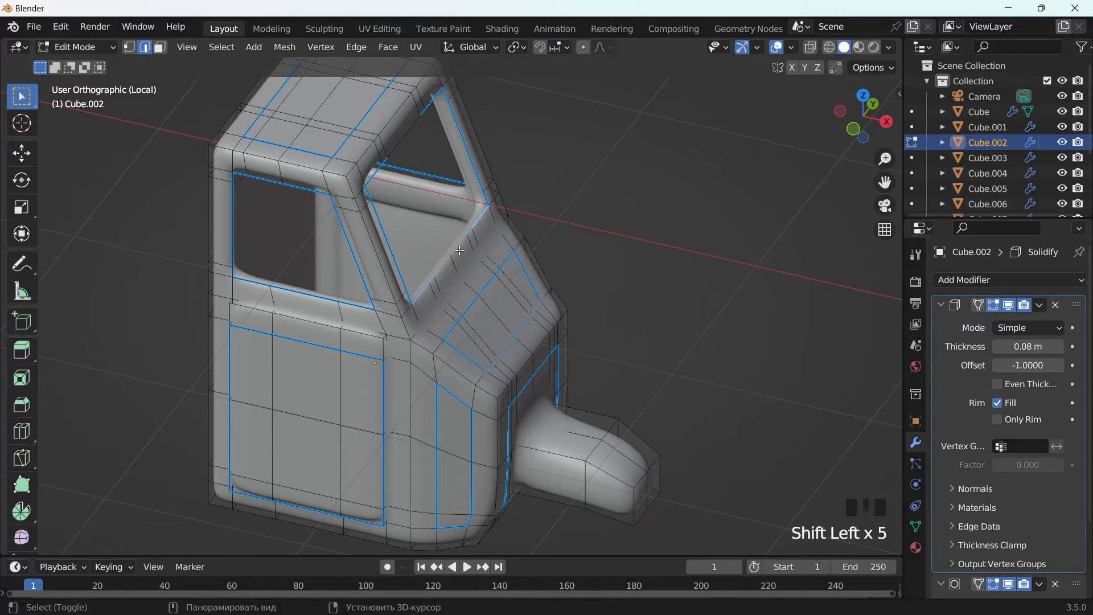
Extrude the windshield's lower edges about 0.14 m into the cab along X to start a dashboard.
{"action": "scroll", "coordinate": [459, 250], "scroll_direction": "up", "scroll_amount": 2}
{"action": "middle_click_drag", "start_coordinate": [473, 277], "coordinate": [586, 300]}
{"action": "key", "text": "e"}
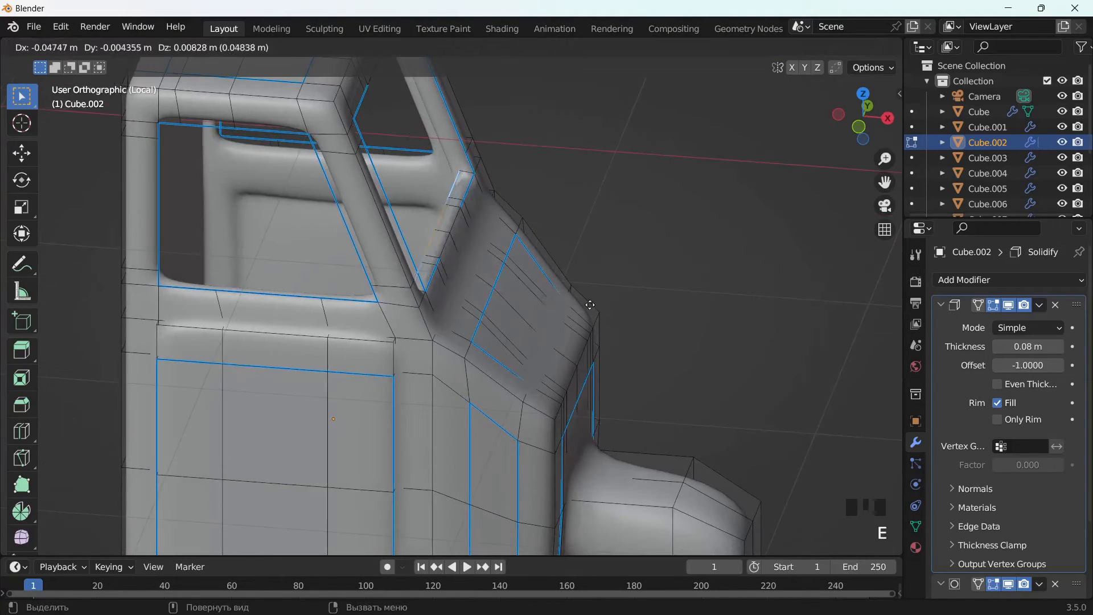
{"action": "key", "text": "x"}
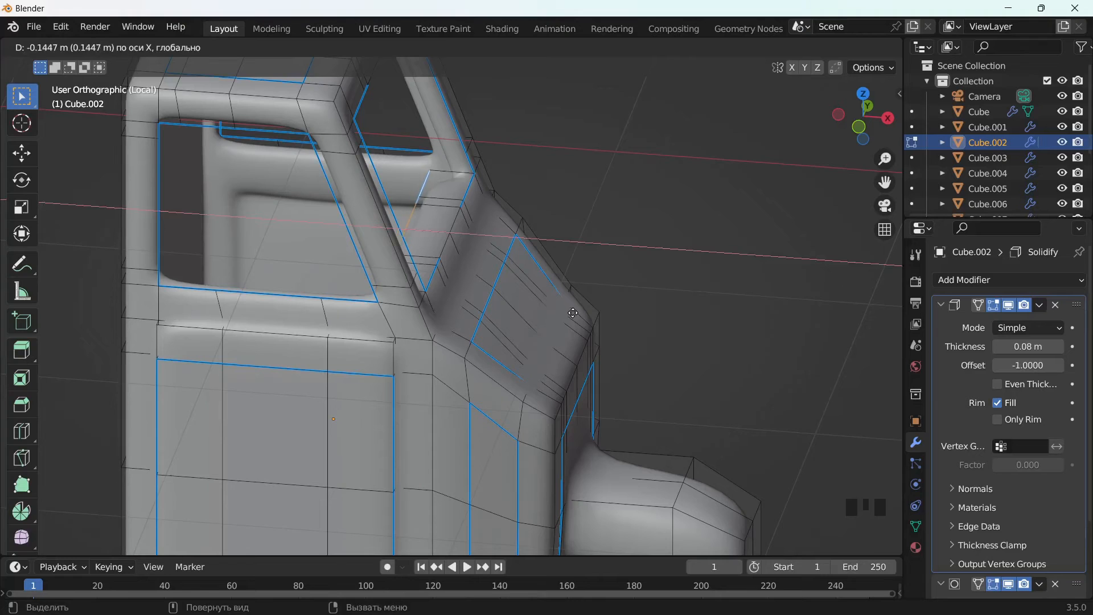
{"action": "left_click", "coordinate": [573, 312]}
Extrude the dashboard's inner edge diagonally down toward the rear, and extrude it again downward along Z.
{"action": "middle_click_drag", "start_coordinate": [573, 312], "coordinate": [586, 285]}
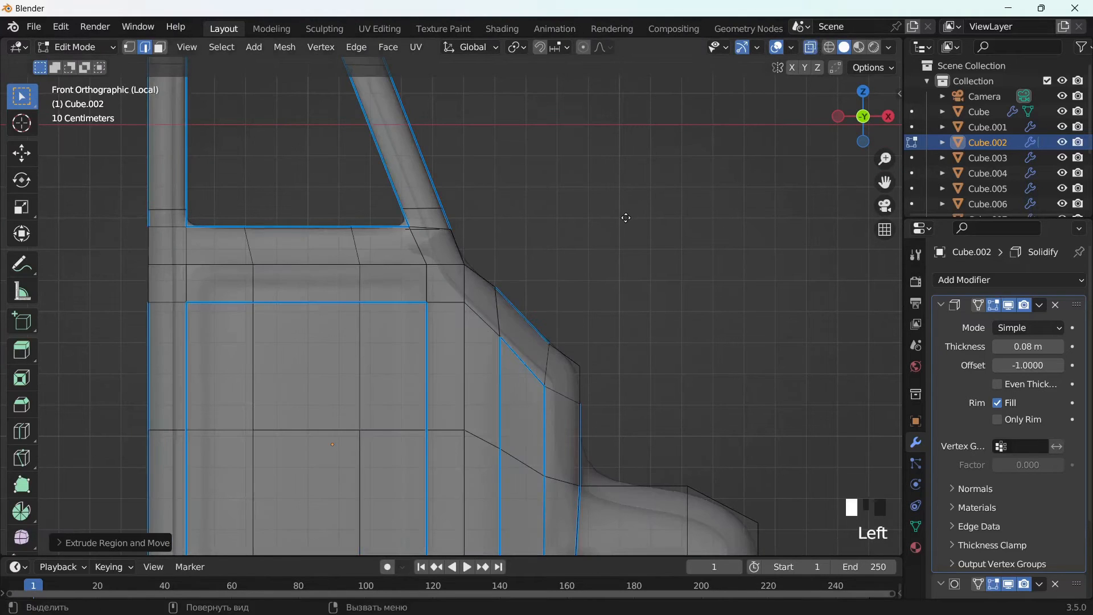
{"action": "key", "text": "e"}
{"action": "left_click", "coordinate": [602, 264]}
{"action": "left_click_drag", "start_coordinate": [885, 182], "coordinate": [894, 117]}
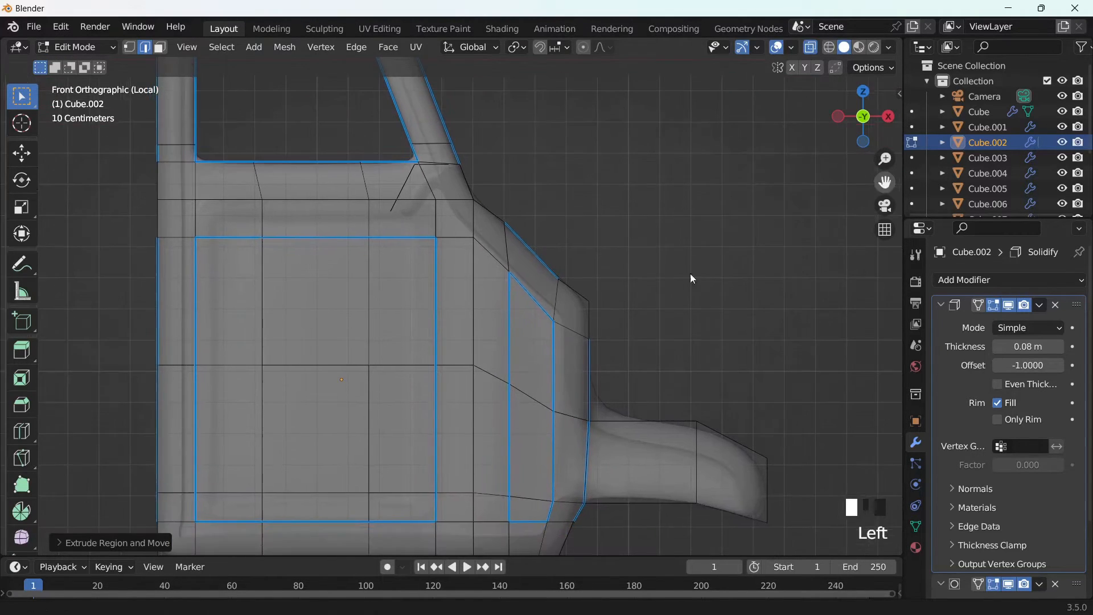
{"action": "scroll", "coordinate": [594, 336], "scroll_direction": "down", "scroll_amount": 2}
{"action": "key", "text": "e"}
{"action": "key", "text": "z"}
{"action": "left_click", "coordinate": [557, 460]}
Lower the dashboard's bottom edge about 0.38 m along Z toward the cab floor and finish editing the cab.
{"action": "middle_click_drag", "start_coordinate": [538, 412], "coordinate": [539, 462]}
{"action": "left_click", "coordinate": [810, 48]}
{"action": "middle_click_drag", "start_coordinate": [732, 309], "coordinate": [736, 259], "text": "alt"}
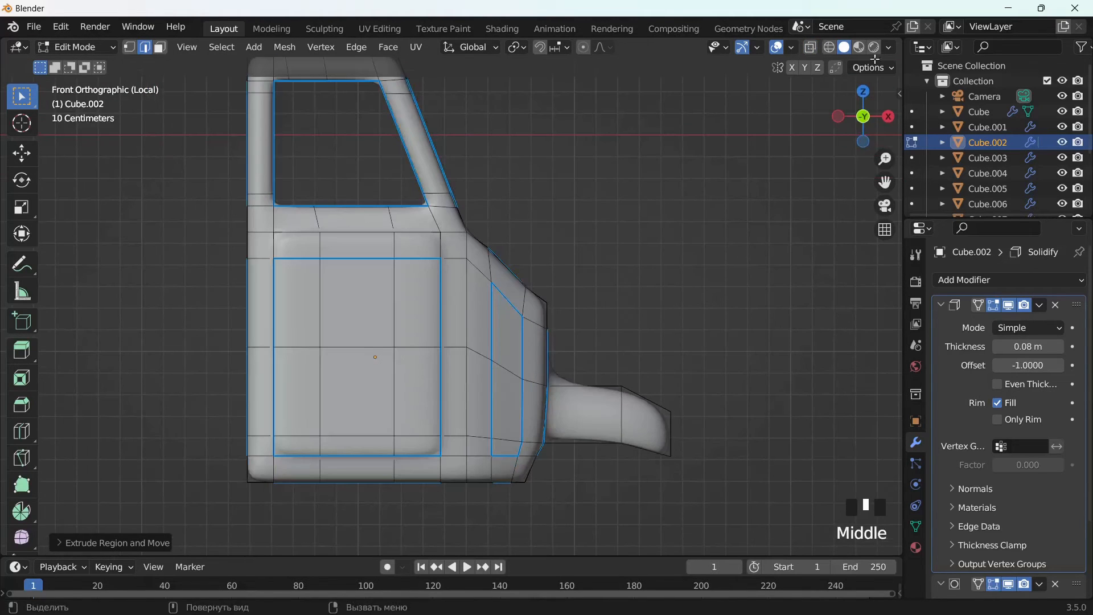
{"action": "left_click", "coordinate": [812, 47]}
{"action": "key", "text": "g"}
{"action": "key", "text": "z"}
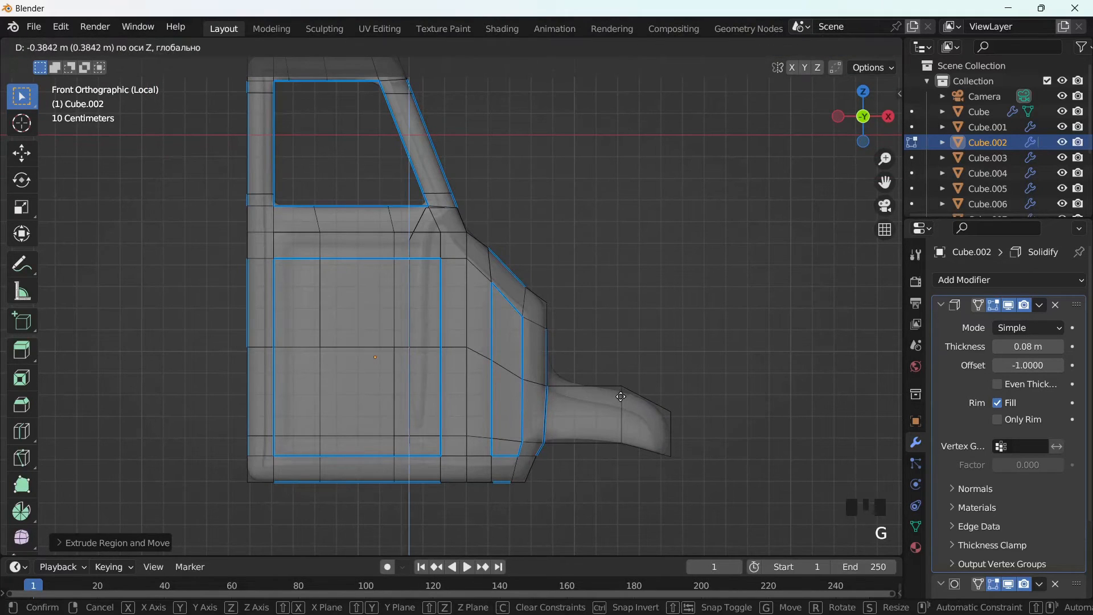
{"action": "left_click", "coordinate": [620, 397]}
{"action": "left_click", "coordinate": [811, 48]}
{"action": "middle_click_drag", "start_coordinate": [727, 183], "coordinate": [668, 285]}
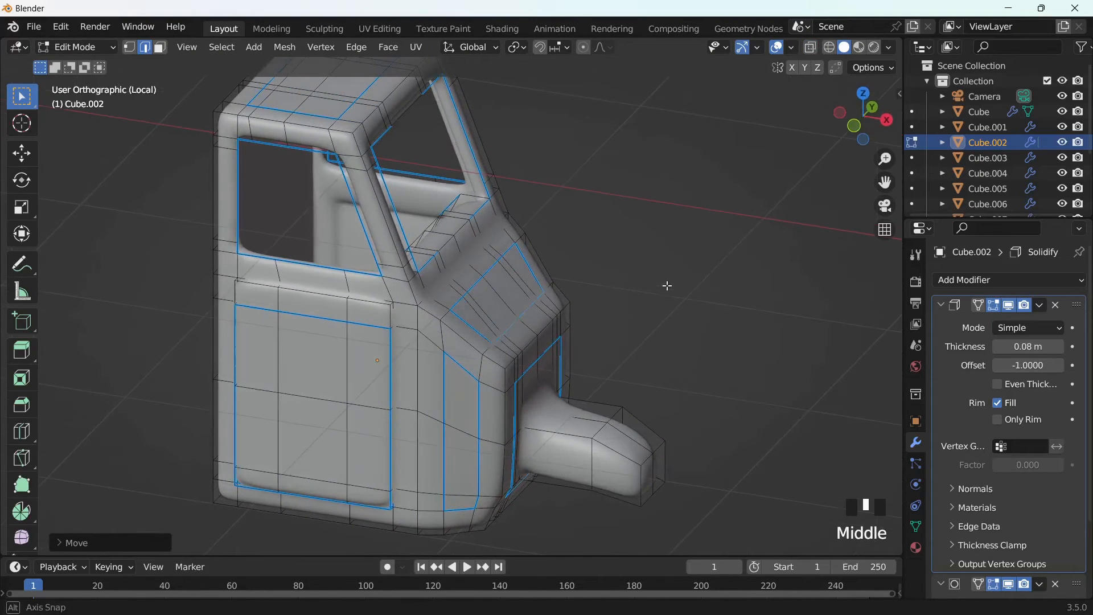
{"action": "key", "text": "Tab"}
Add a cube and scale it down uniformly to a small block for the seat.
{"action": "key", "text": "shift+a"}
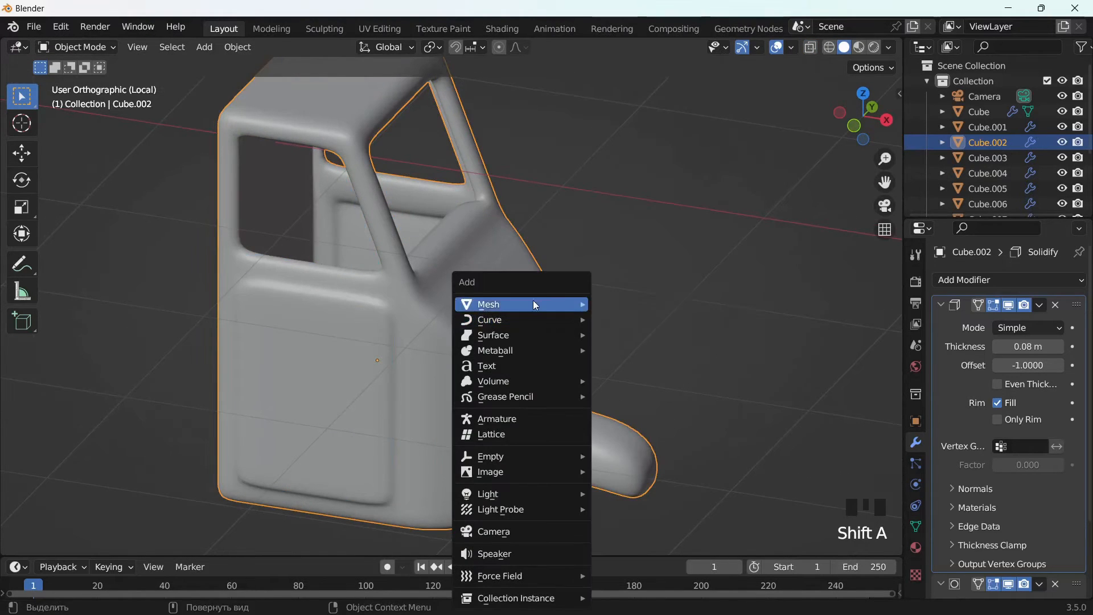
{"action": "mouse_move", "coordinate": [533, 301]}
{"action": "left_click", "coordinate": [604, 317]}
{"action": "scroll", "coordinate": [605, 317], "scroll_direction": "down", "scroll_amount": 3}
{"action": "key", "text": "s"}
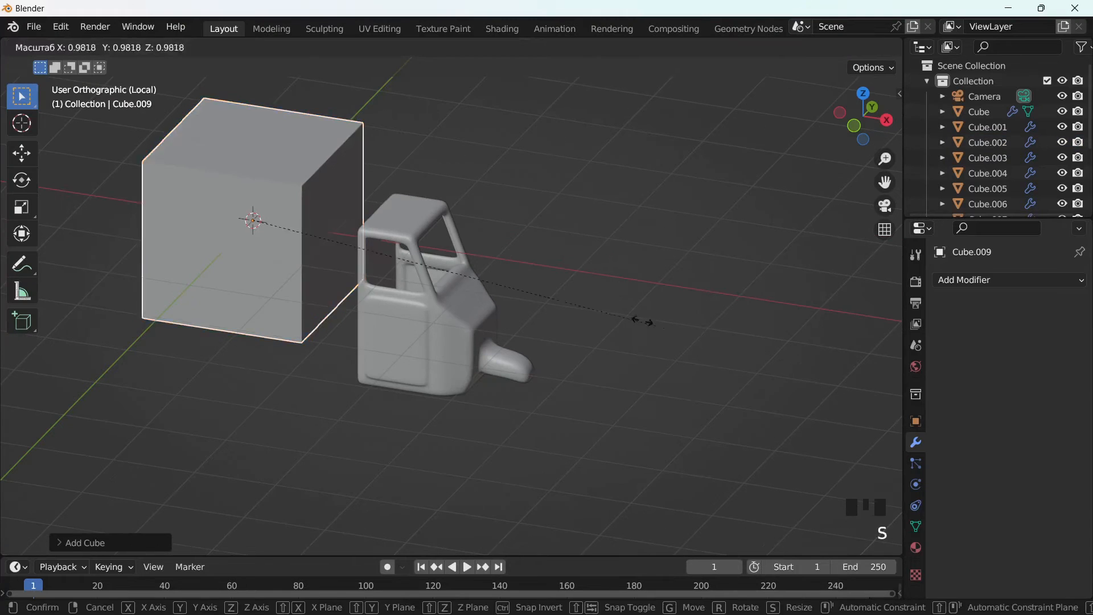
{"action": "left_click", "coordinate": [437, 325]}
{"action": "key", "text": "s"}
{"action": "left_click", "coordinate": [362, 306]}
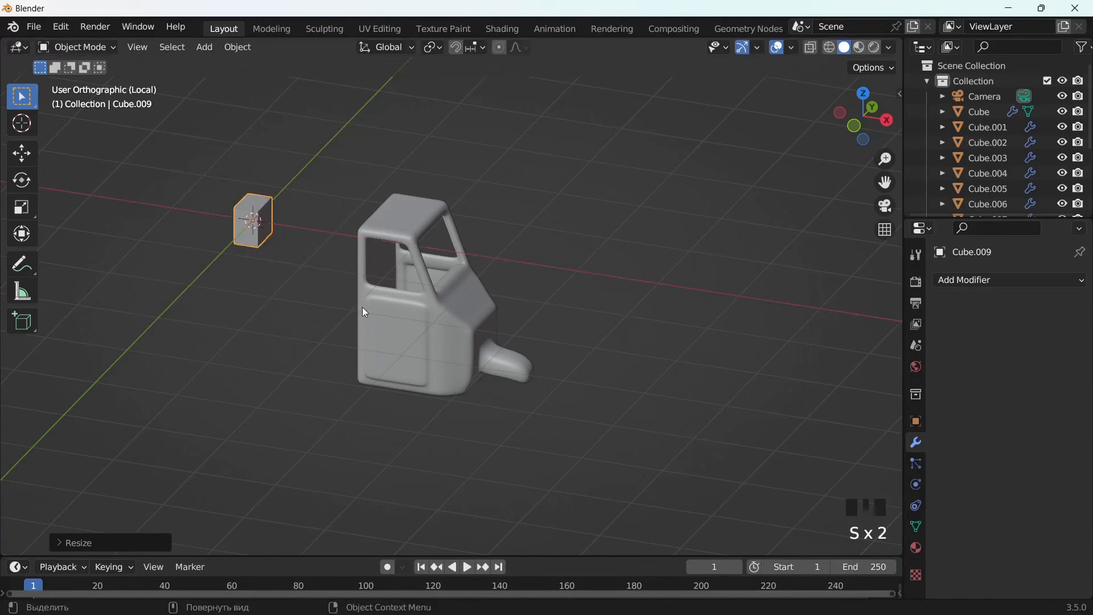
Narrow the small block along X.
{"action": "key", "text": "s"}
{"action": "key", "text": "x"}
{"action": "left_click", "coordinate": [454, 406]}
Edit the block and raise its upper face along Z to form a tall seat back.
{"action": "middle_click_drag", "start_coordinate": [451, 400], "coordinate": [433, 428]}
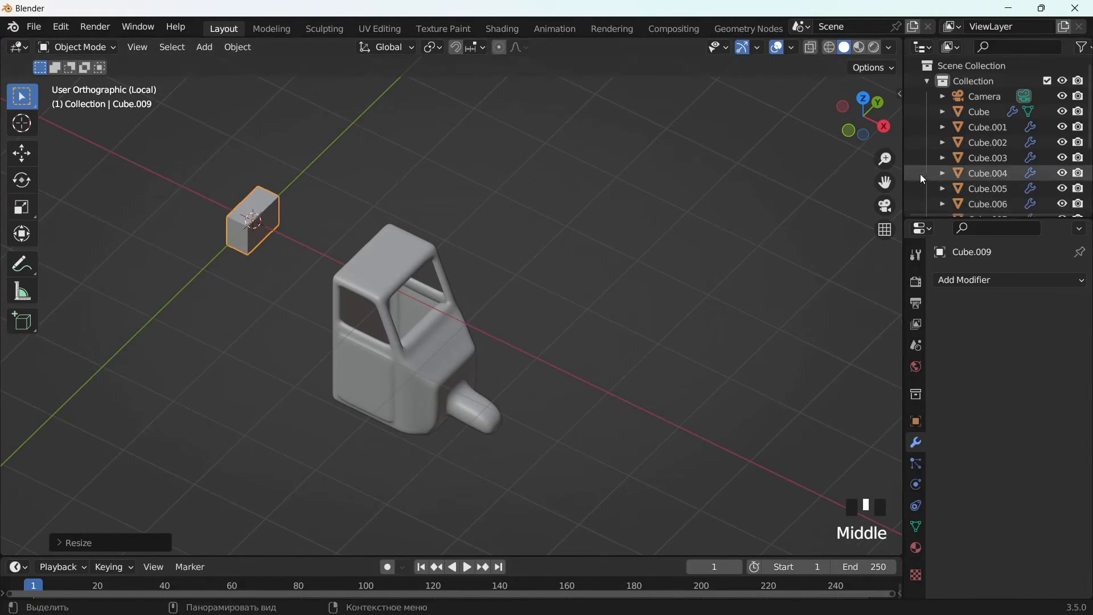
{"action": "left_click_drag", "start_coordinate": [884, 182], "coordinate": [1069, 258]}
{"action": "scroll", "coordinate": [374, 351], "scroll_direction": "up", "scroll_amount": 1}
{"action": "scroll", "coordinate": [377, 357], "scroll_direction": "up", "scroll_amount": 4}
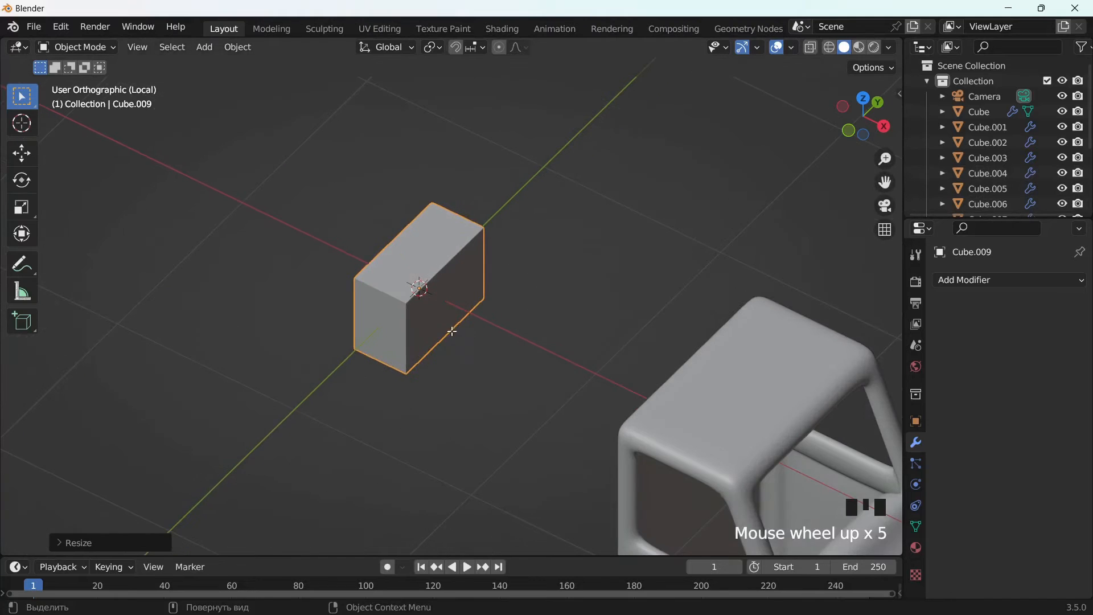
{"action": "key", "text": "Tab"}
{"action": "scroll", "coordinate": [431, 312], "scroll_direction": "down", "scroll_amount": 2}
{"action": "mouse_move", "coordinate": [431, 312]}
{"action": "middle_mouse_down", "text": "alt"}
{"action": "mouse_move", "coordinate": [496, 230]}
{"action": "mouse_move", "coordinate": [428, 291]}
{"action": "middle_mouse_up", "text": "alt"}
{"action": "key", "text": "g"}
{"action": "key", "text": "z"}
{"action": "left_click", "coordinate": [491, 137]}
Add a horizontal loop cut through the lower part of the tall block.
{"action": "key", "text": "ctrl+r"}
{"action": "left_click", "coordinate": [428, 292]}
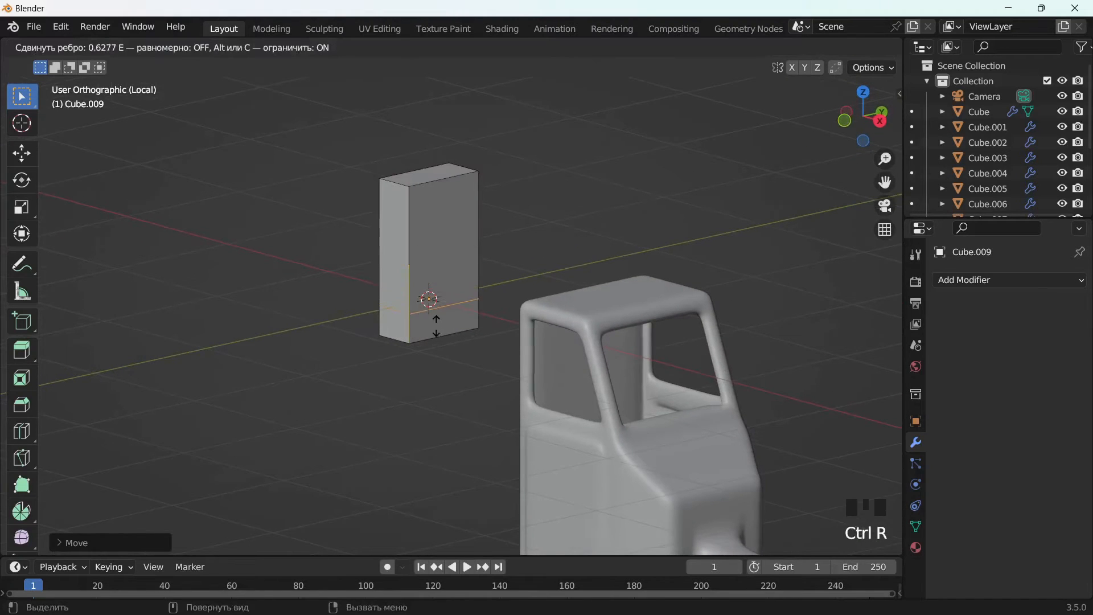
{"action": "left_click", "coordinate": [435, 319]}
{"action": "left_click", "coordinate": [435, 319]}
Extrude the lower front face of the block about 0.59 m forward to form the seat base.
{"action": "left_click", "coordinate": [436, 334]}
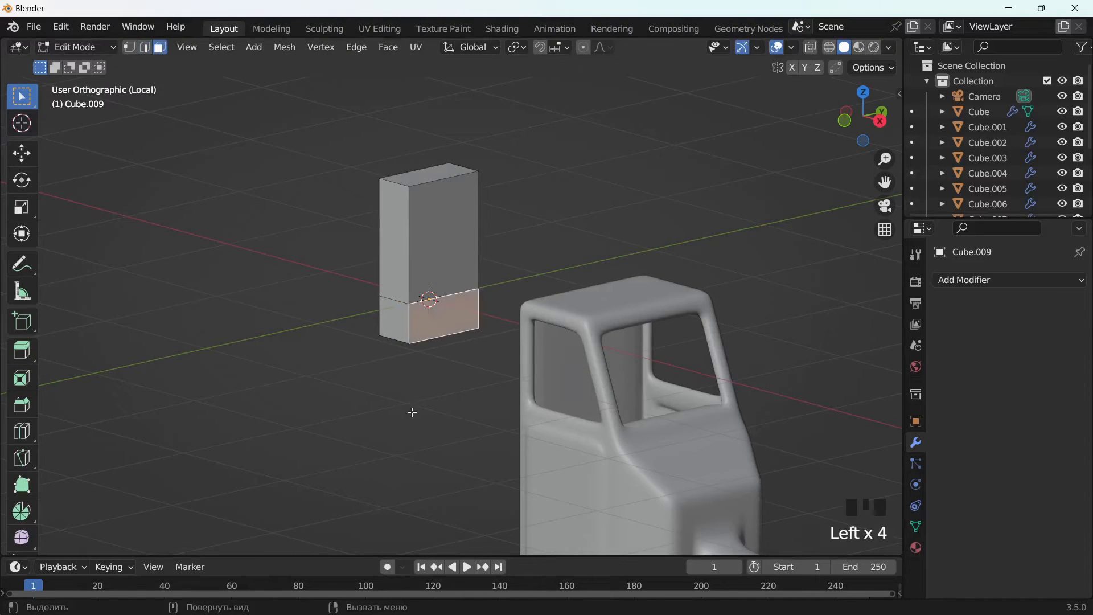
{"action": "middle_click_drag", "start_coordinate": [410, 409], "coordinate": [470, 403]}
{"action": "scroll", "coordinate": [497, 375], "scroll_direction": "up", "scroll_amount": 2}
{"action": "key", "text": "e"}
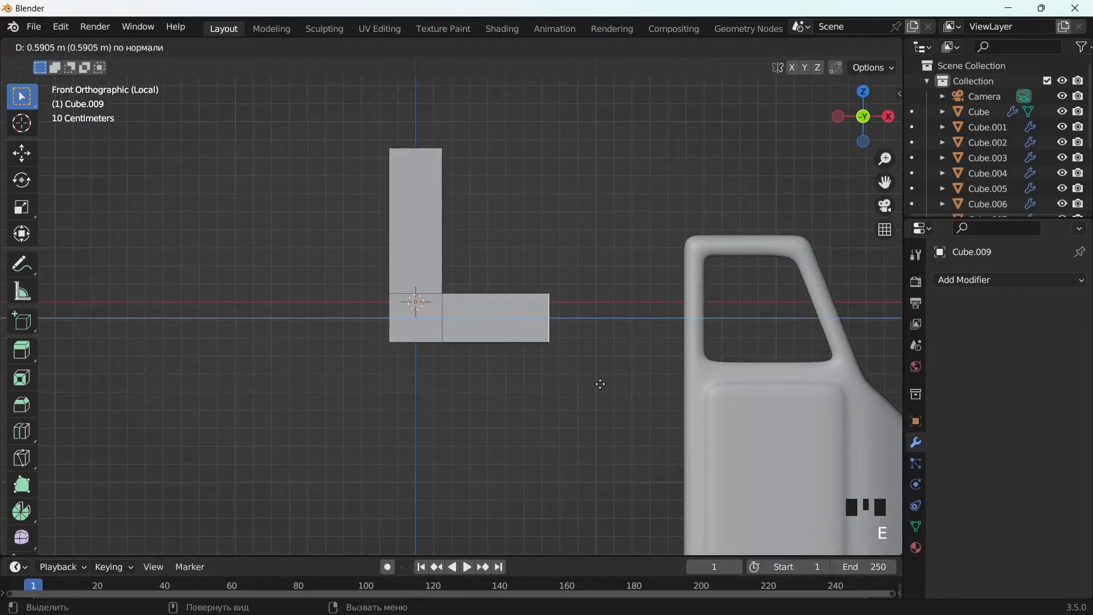
{"action": "left_click", "coordinate": [599, 384]}
Add a centred loop cut along the seat's full length and bevel it into two loops near the side edges.
{"action": "middle_click_drag", "start_coordinate": [595, 383], "coordinate": [512, 474]}
{"action": "key", "text": "ctrl+r"}
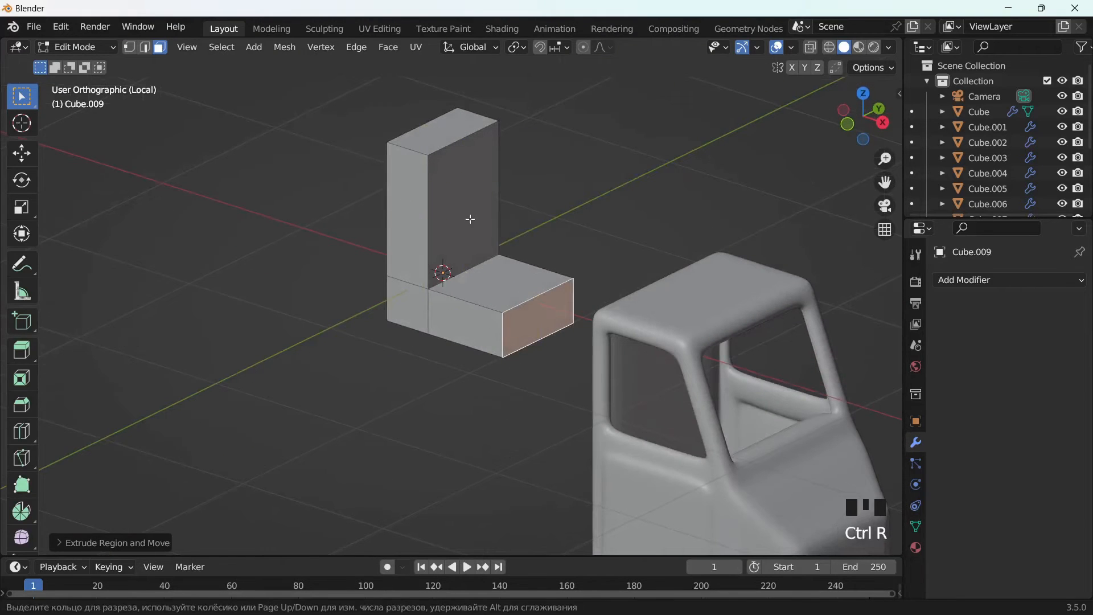
{"action": "left_click", "coordinate": [469, 221]}
{"action": "left_click", "coordinate": [450, 228]}
{"action": "key", "text": "ctrl+b"}
{"action": "left_click", "coordinate": [556, 298]}
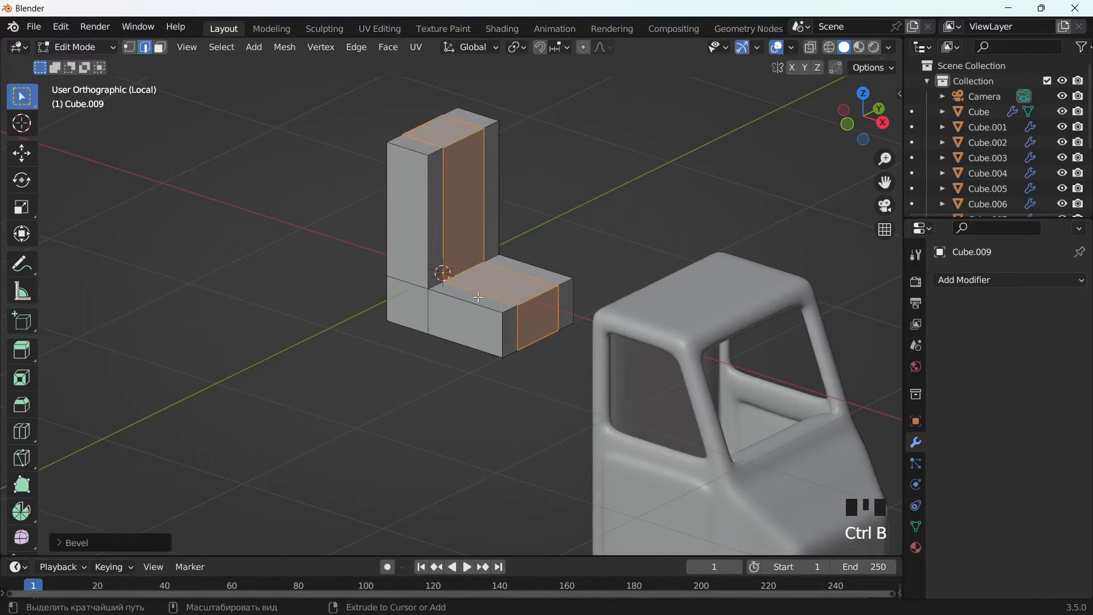
Add a crosswise loop cut through the seat base and bevel it into two separated support loops.
{"action": "key", "text": "ctrl+r"}
{"action": "left_click", "coordinate": [481, 312]}
{"action": "left_click", "coordinate": [501, 317]}
{"action": "key", "text": "ctrl+b"}
{"action": "left_click", "coordinate": [539, 353]}
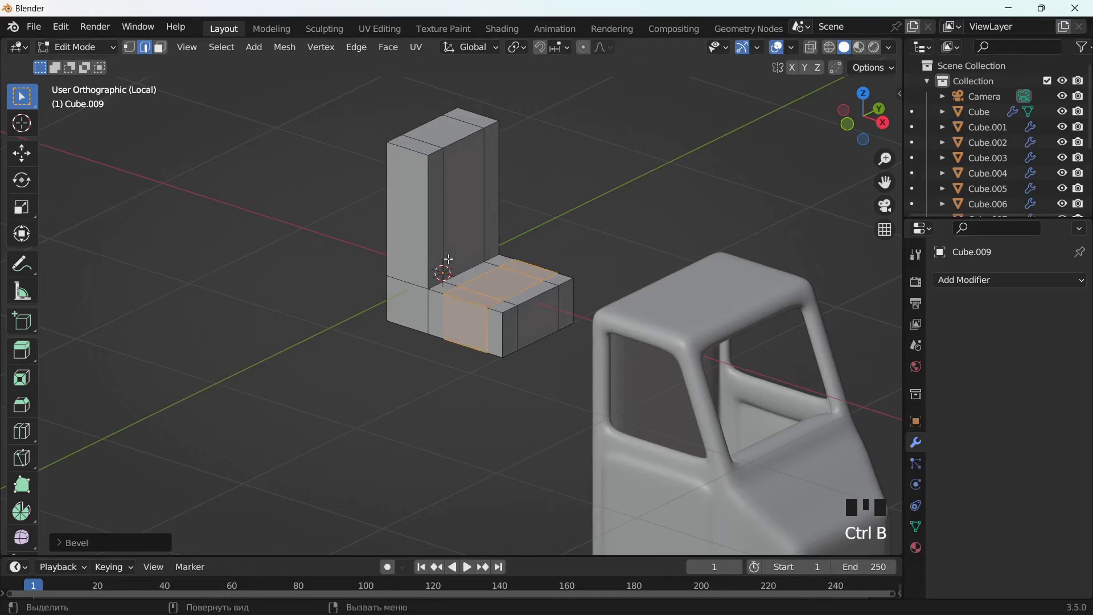
Add a vertical loop cut through the thickness of the seat back and bevel it into two loops.
{"action": "key", "text": "ctrl+r"}
{"action": "left_click", "coordinate": [409, 146]}
{"action": "left_click", "coordinate": [408, 146]}
{"action": "key", "text": "ctrl+b"}
{"action": "left_click", "coordinate": [533, 237]}
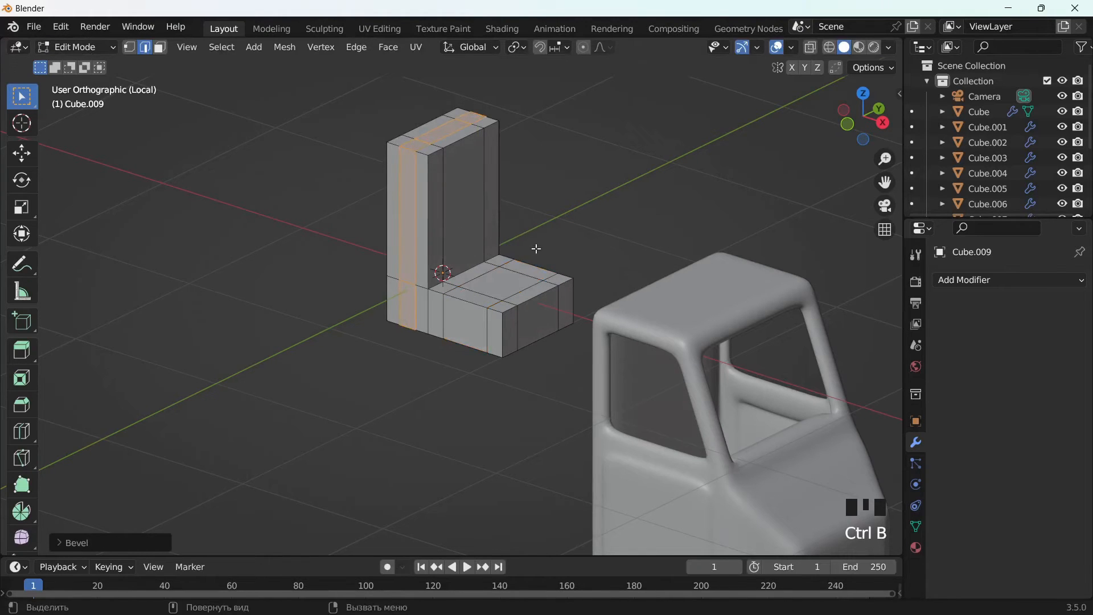
Add a horizontal loop cut around the seat back, bevel it into two loops, and add one horizontal loop around the seat base.
{"action": "key", "text": "ctrl+r"}
{"action": "left_click", "coordinate": [446, 229]}
{"action": "left_click", "coordinate": [445, 228]}
{"action": "key", "text": "ctrl+b"}
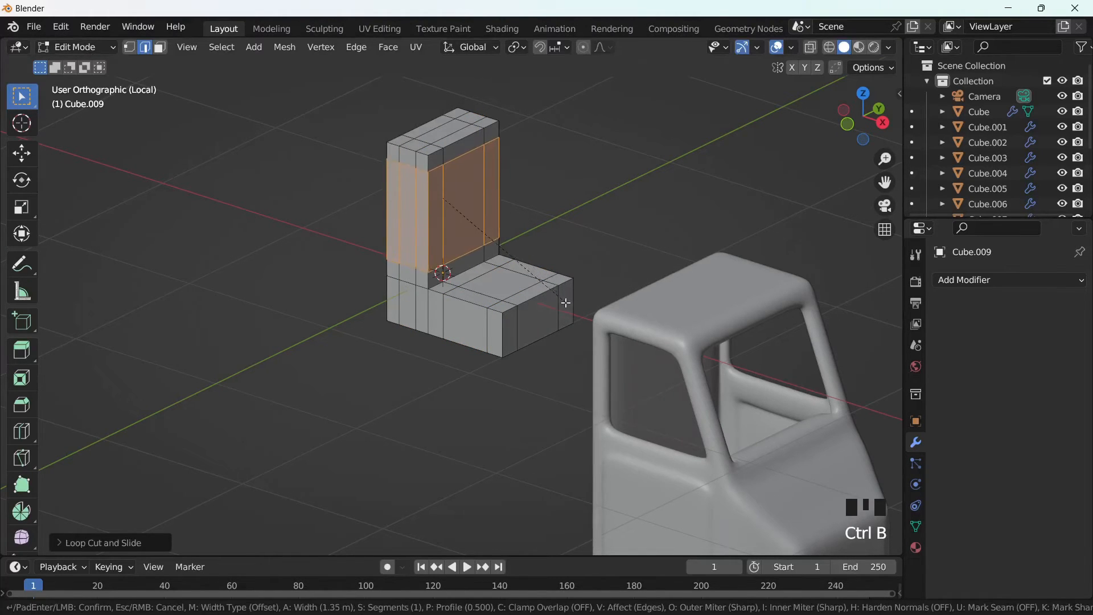
{"action": "left_click", "coordinate": [557, 296]}
{"action": "key", "text": "ctrl+r"}
{"action": "left_click", "coordinate": [542, 320]}
{"action": "left_click", "coordinate": [543, 320]}
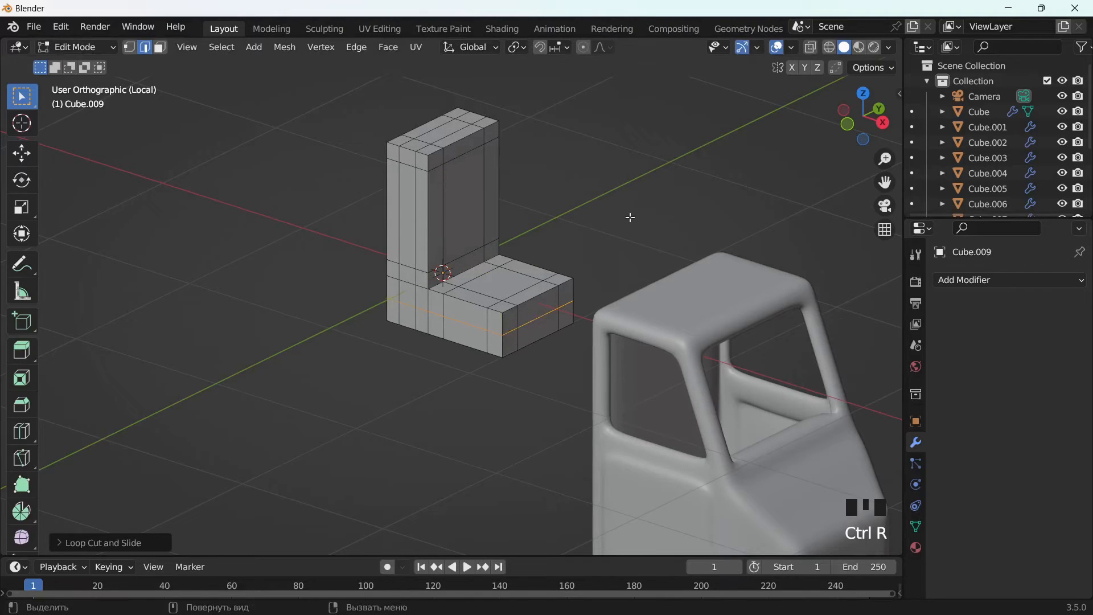
Give the seat a Subdivision Surface modifier with viewport level 2 and shade it smooth.
{"action": "key", "text": "Tab"}
{"action": "left_click", "coordinate": [967, 280]}
{"action": "left_click", "coordinate": [813, 552]}
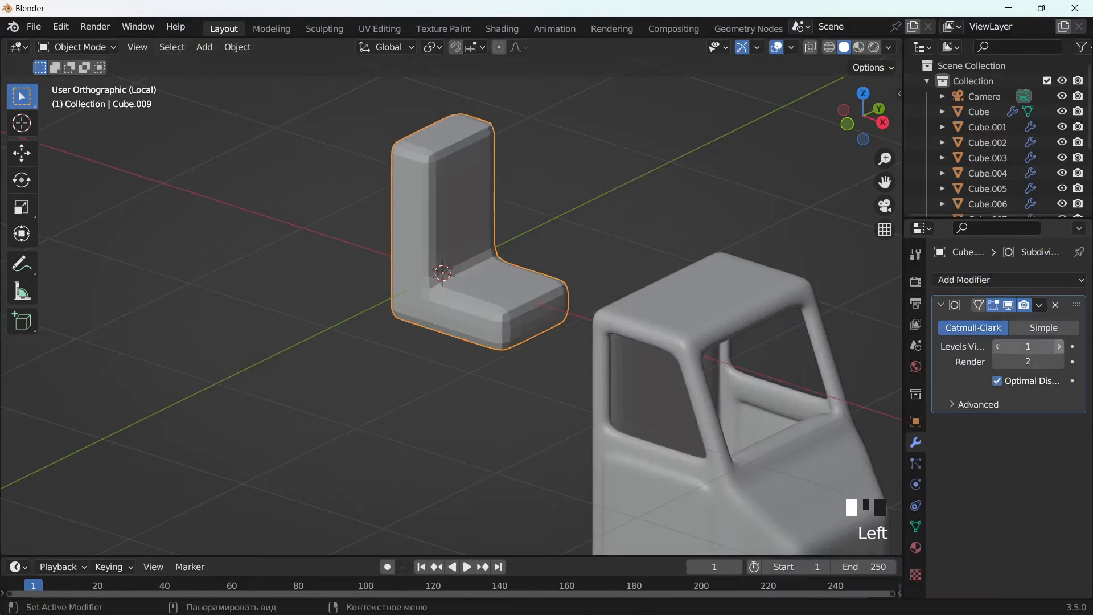
{"action": "left_click", "coordinate": [1058, 346]}
{"action": "right_click_drag", "start_coordinate": [483, 212], "coordinate": [484, 215]}
{"action": "mouse_move", "coordinate": [520, 279]}
{"action": "middle_mouse_down"}
{"action": "mouse_move", "coordinate": [529, 312]}
{"action": "mouse_move", "coordinate": [515, 299]}
{"action": "middle_mouse_up"}
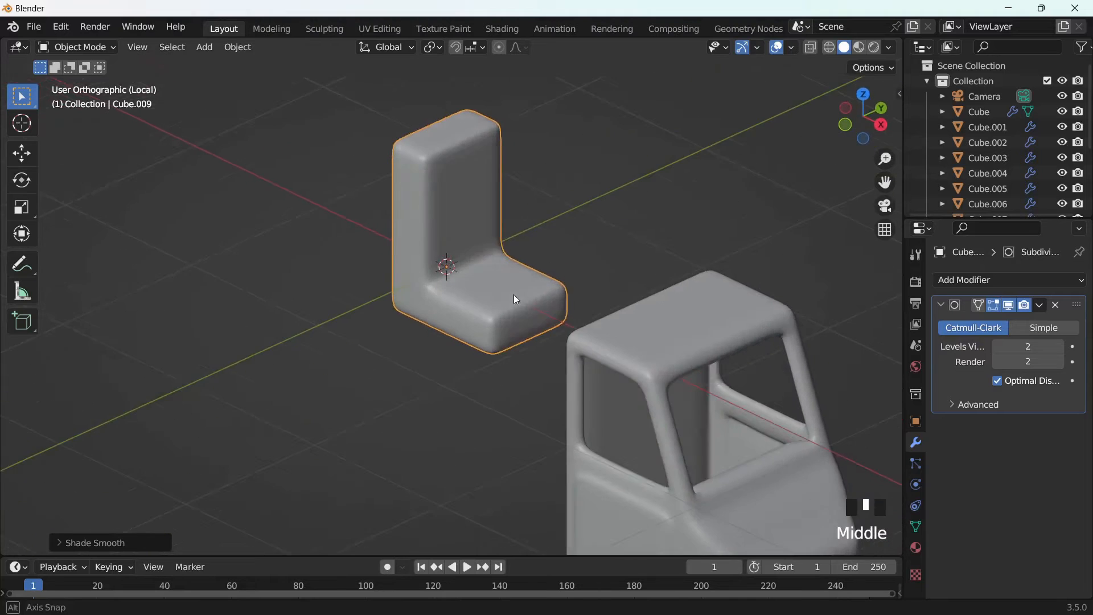
Slightly rescale the seat and move it inside the cab, against the rear wall.
{"action": "scroll", "coordinate": [515, 297], "scroll_direction": "down", "scroll_amount": 3}
{"action": "middle_click_drag", "start_coordinate": [617, 361], "coordinate": [744, 312]}
{"action": "key", "text": "s"}
{"action": "left_click", "coordinate": [629, 361]}
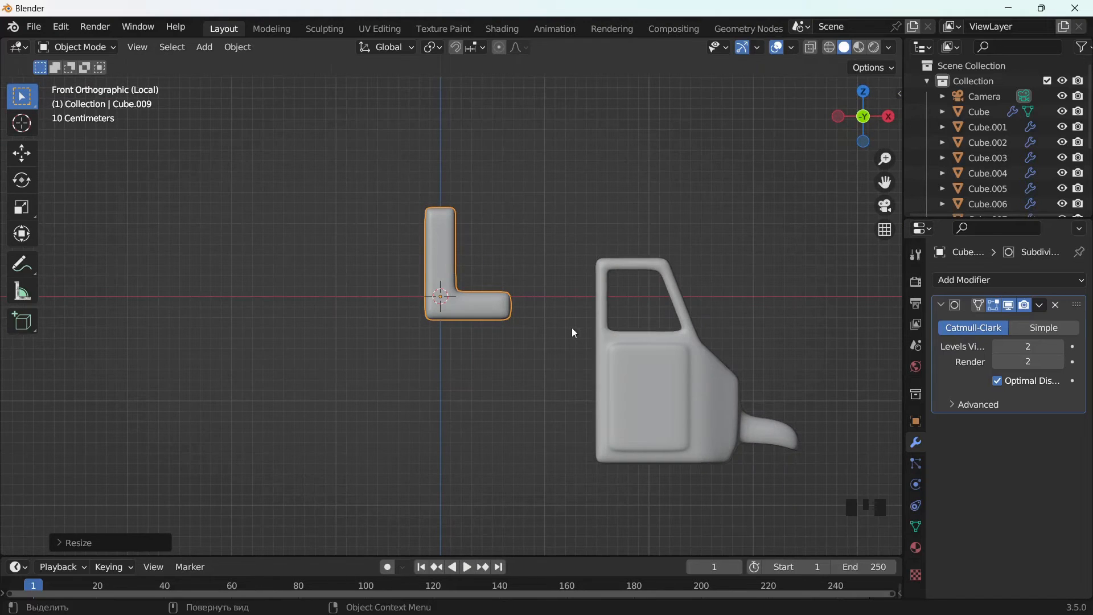
{"action": "key", "text": "g"}
{"action": "left_click", "coordinate": [754, 427]}
{"action": "middle_click_drag", "start_coordinate": [754, 427], "coordinate": [730, 408]}
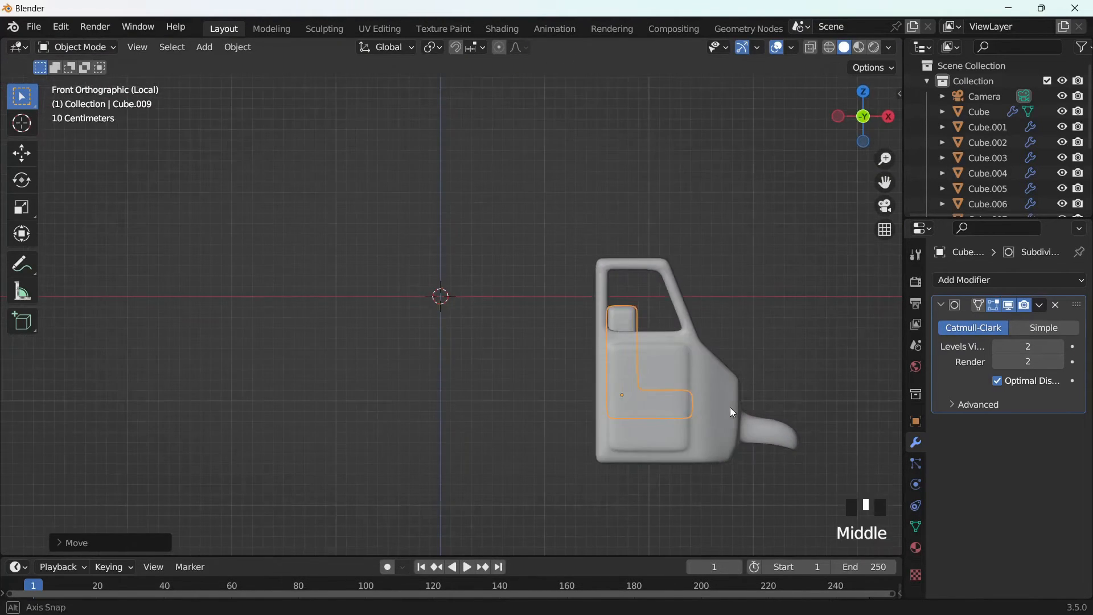
{"action": "left_click_drag", "start_coordinate": [885, 182], "coordinate": [772, 136]}
{"action": "scroll", "coordinate": [774, 266], "scroll_direction": "up", "scroll_amount": 2}
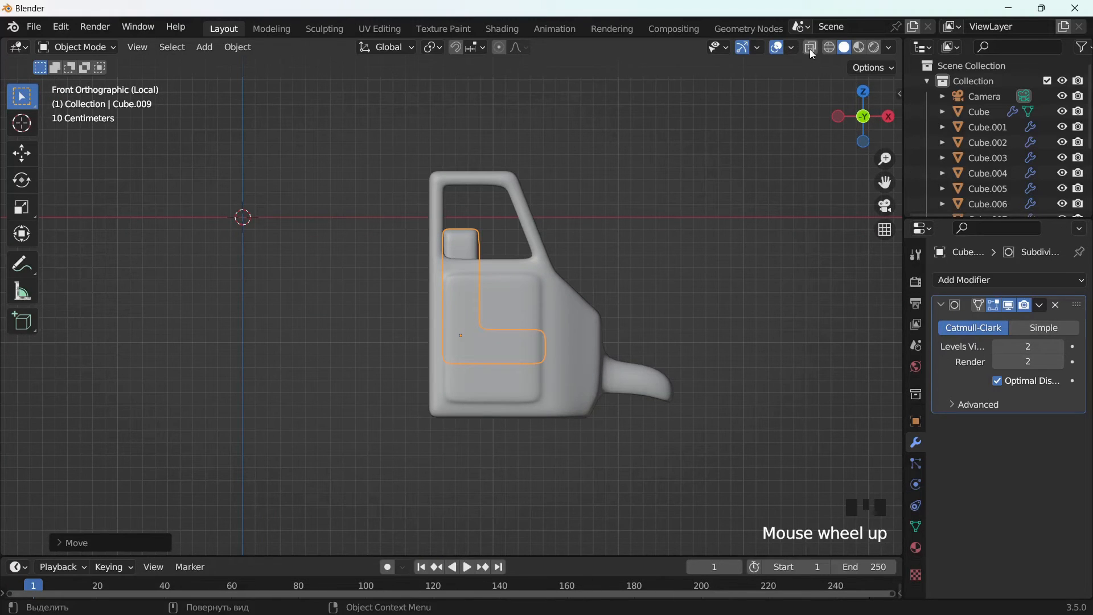
Add a torus mesh for the steering wheel with 24 major segments and a reduced number of minor segments.
{"action": "middle_click_drag", "start_coordinate": [628, 265], "coordinate": [528, 315]}
{"action": "key", "text": "shift+a"}
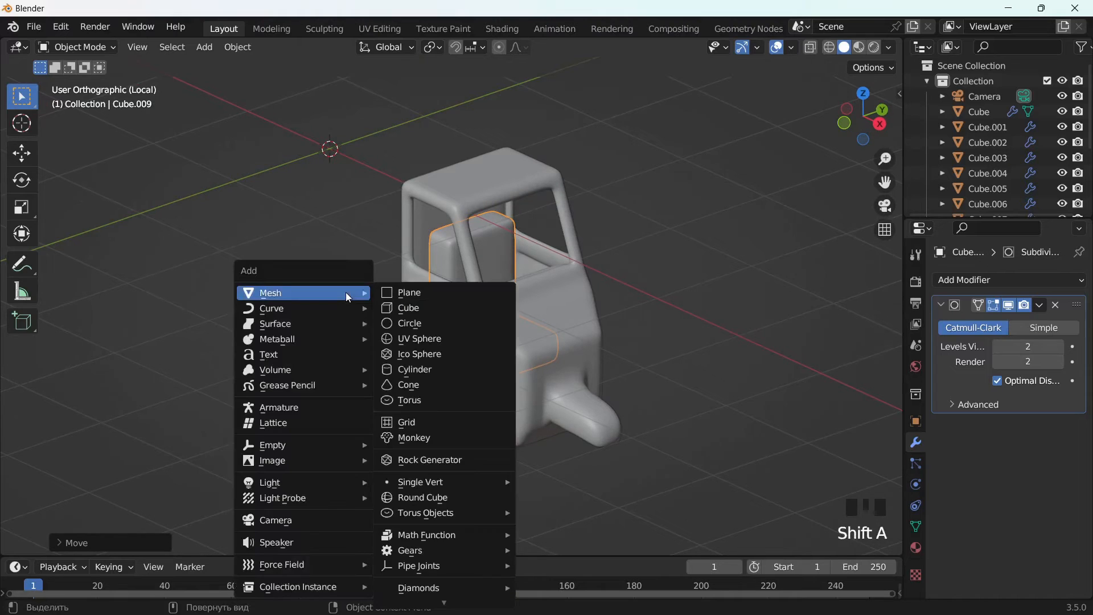
{"action": "mouse_move", "coordinate": [302, 298]}
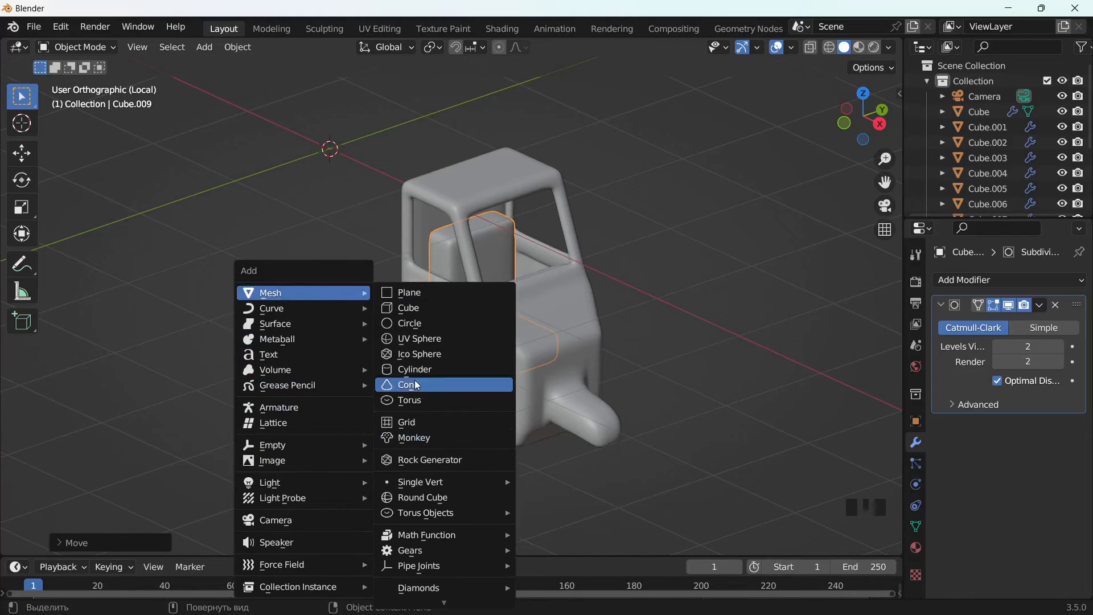
{"action": "left_click", "coordinate": [422, 400]}
{"action": "middle_click_drag", "start_coordinate": [450, 424], "coordinate": [539, 501]}
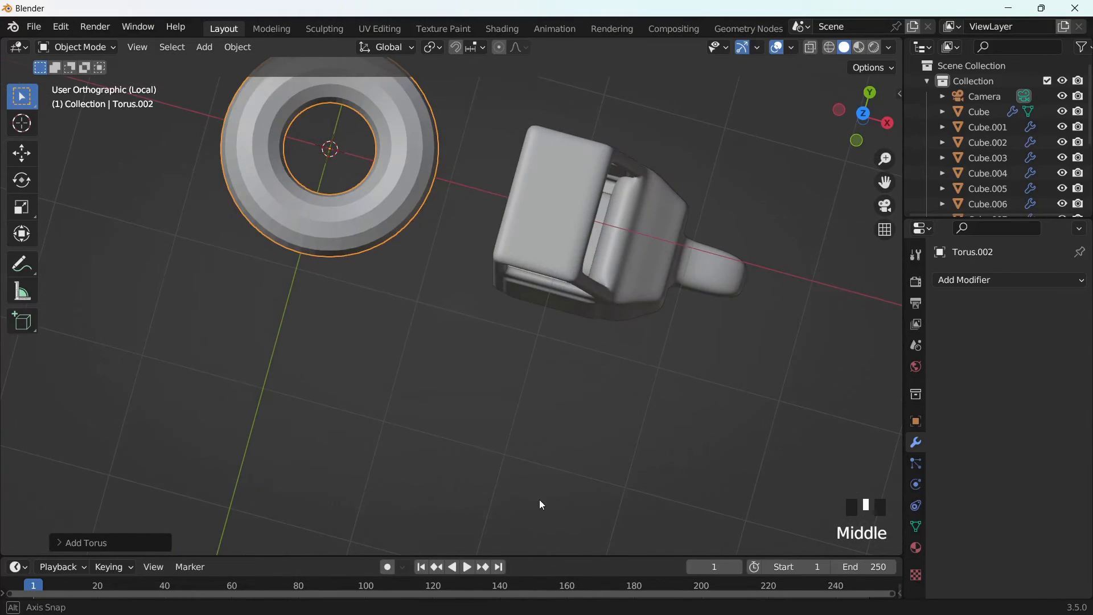
{"action": "left_click", "coordinate": [82, 542]}
{"action": "double_click", "coordinate": [211, 333]}
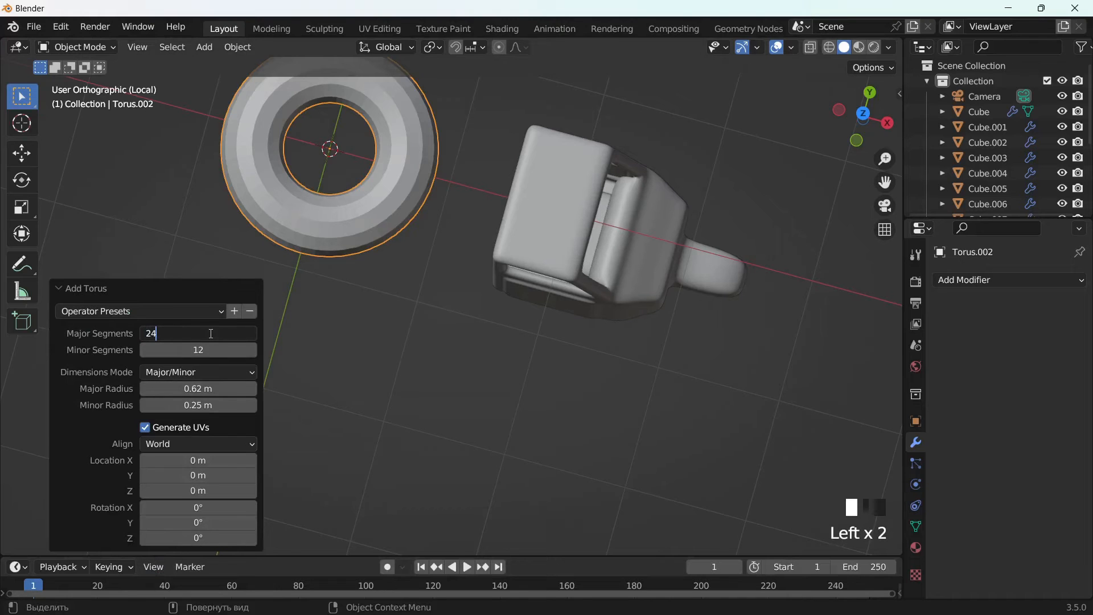
{"action": "type", "text": "24"}
{"action": "left_click", "coordinate": [191, 351]}
{"action": "left_click", "coordinate": [82, 297]}
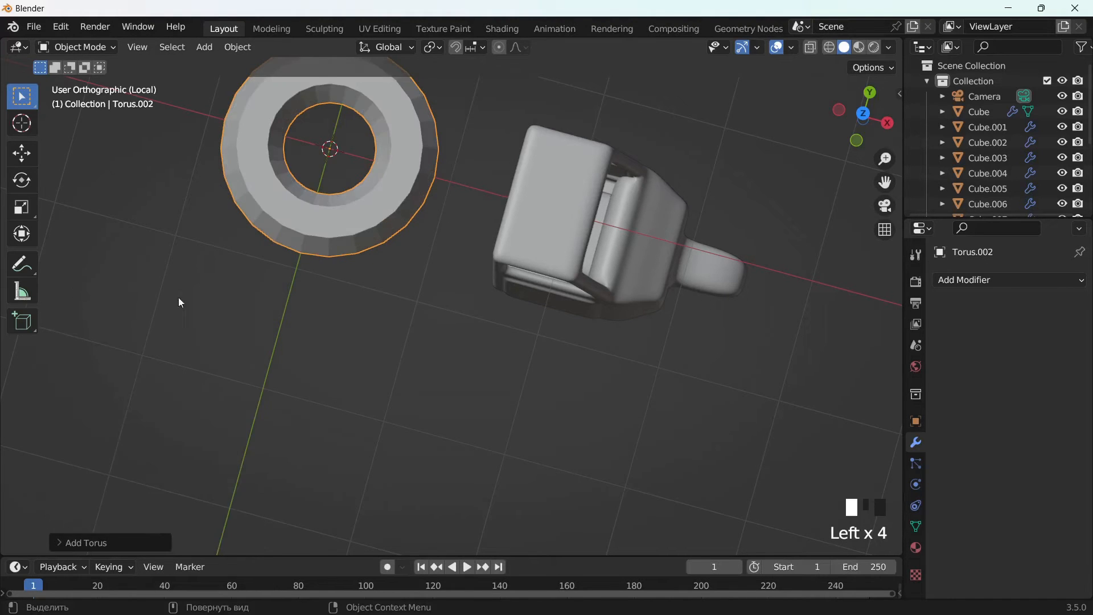
Scale the torus down to steering-wheel size.
{"action": "middle_click_drag", "start_coordinate": [375, 194], "coordinate": [391, 185]}
{"action": "key", "text": "s"}
{"action": "left_click", "coordinate": [715, 181]}
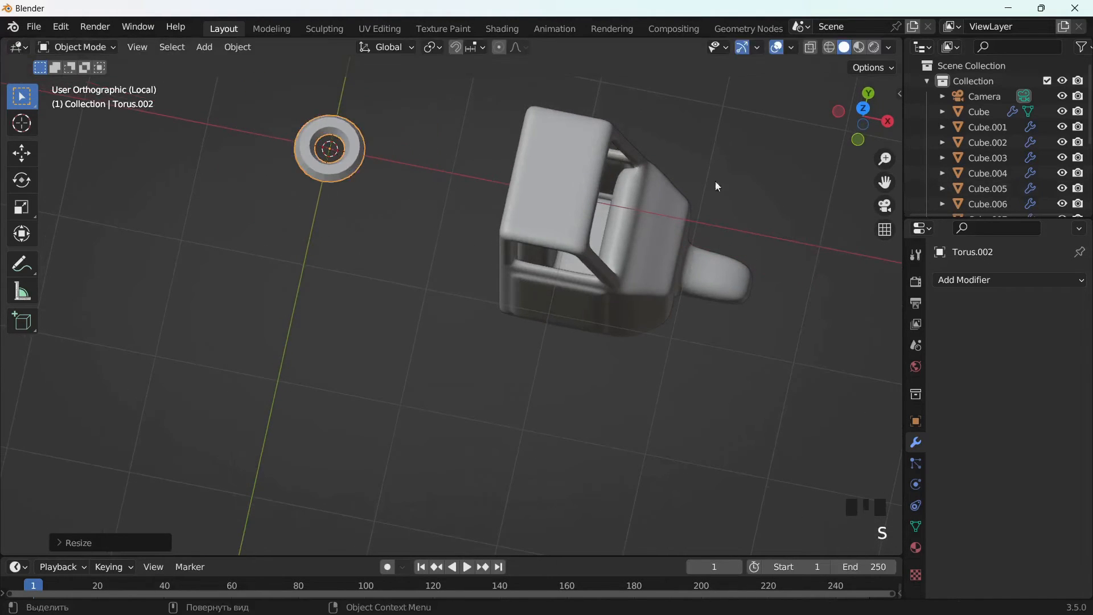
{"action": "scroll", "coordinate": [367, 342], "scroll_direction": "up", "scroll_amount": 3}
{"action": "key", "text": "s"}
{"action": "left_click", "coordinate": [354, 306]}
{"action": "scroll", "coordinate": [361, 290], "scroll_direction": "up", "scroll_amount": 2}
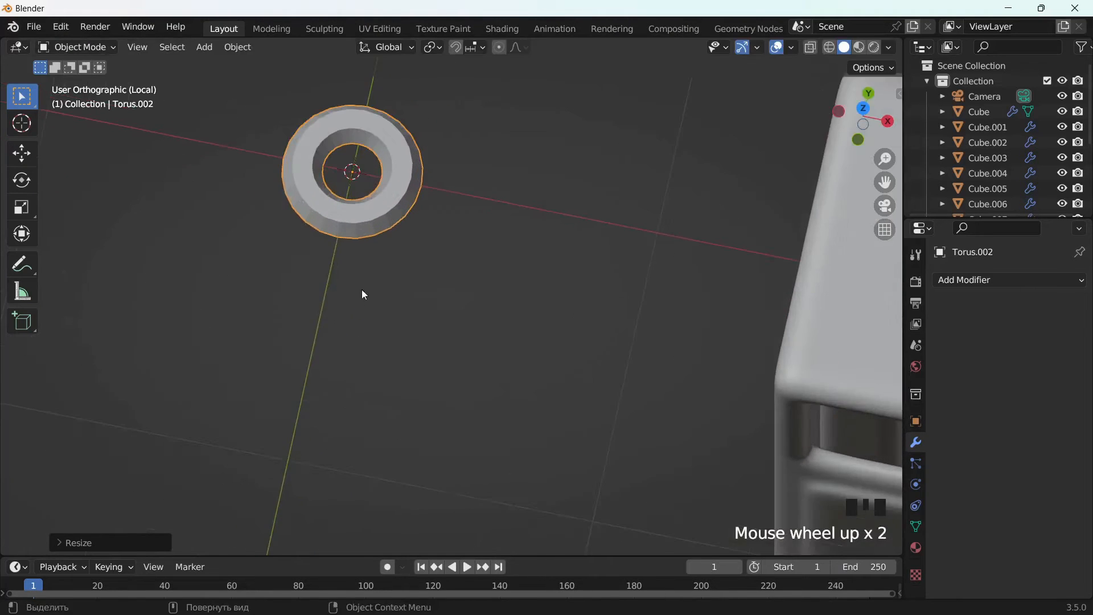
Give the torus a Subdivision Surface modifier with viewport level 2 and shade it smooth.
{"action": "middle_click_drag", "start_coordinate": [361, 289], "coordinate": [387, 332], "text": "alt"}
{"action": "left_click_drag", "start_coordinate": [885, 182], "coordinate": [775, 99]}
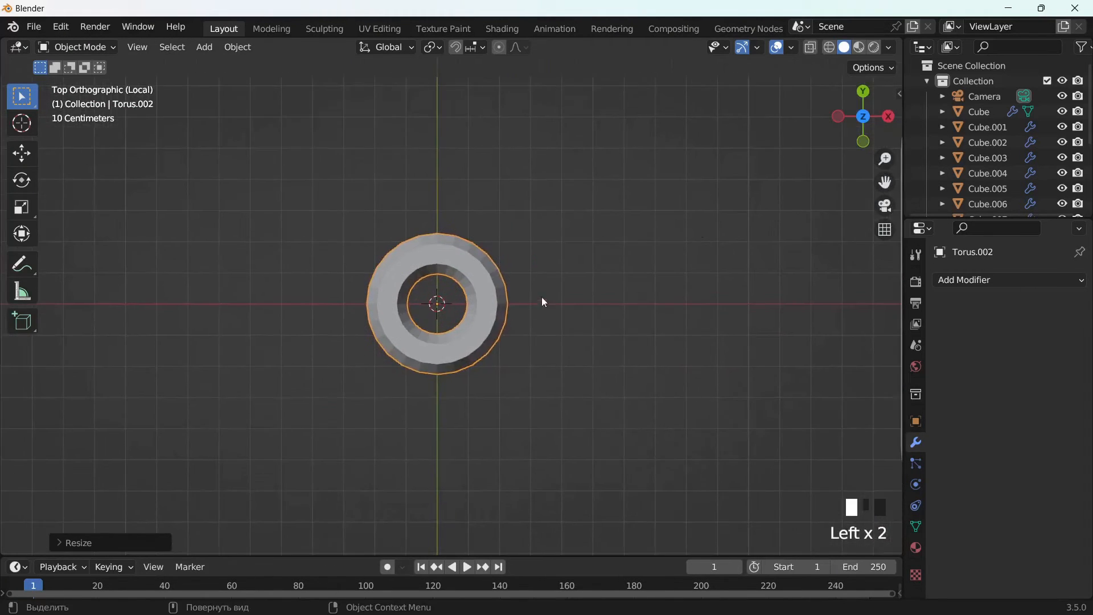
{"action": "scroll", "coordinate": [541, 296], "scroll_direction": "up", "scroll_amount": 3}
{"action": "left_click", "coordinate": [987, 280]}
{"action": "left_click", "coordinate": [777, 544]}
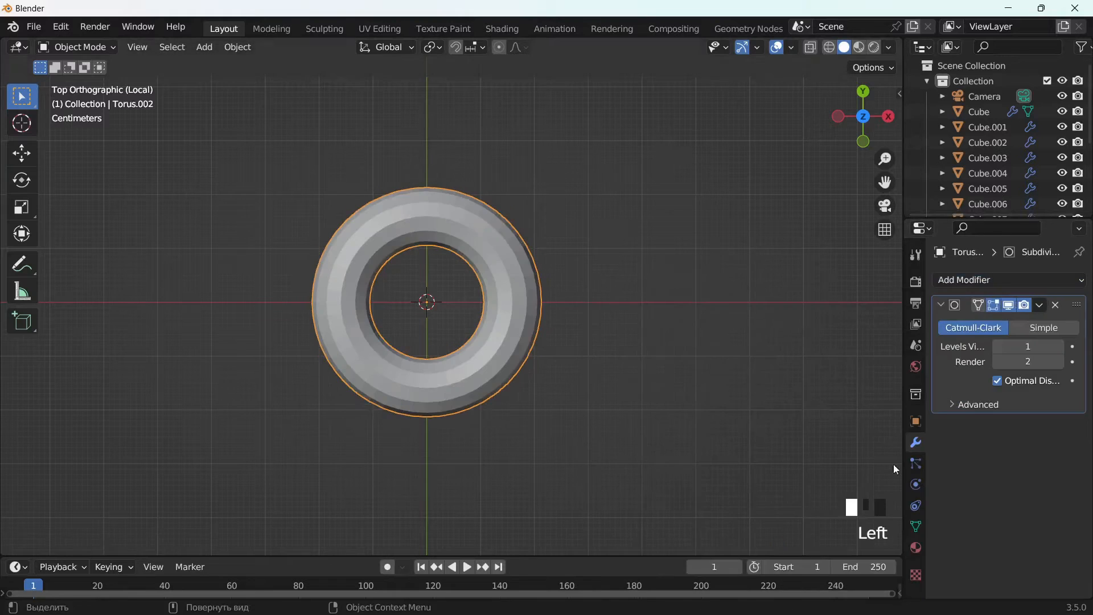
{"action": "left_click", "coordinate": [1061, 349]}
{"action": "right_click_drag", "start_coordinate": [509, 281], "coordinate": [522, 315]}
Add a cube at the torus centre and scale it down to a small hub inside the ring.
{"action": "key", "text": "shift+a"}
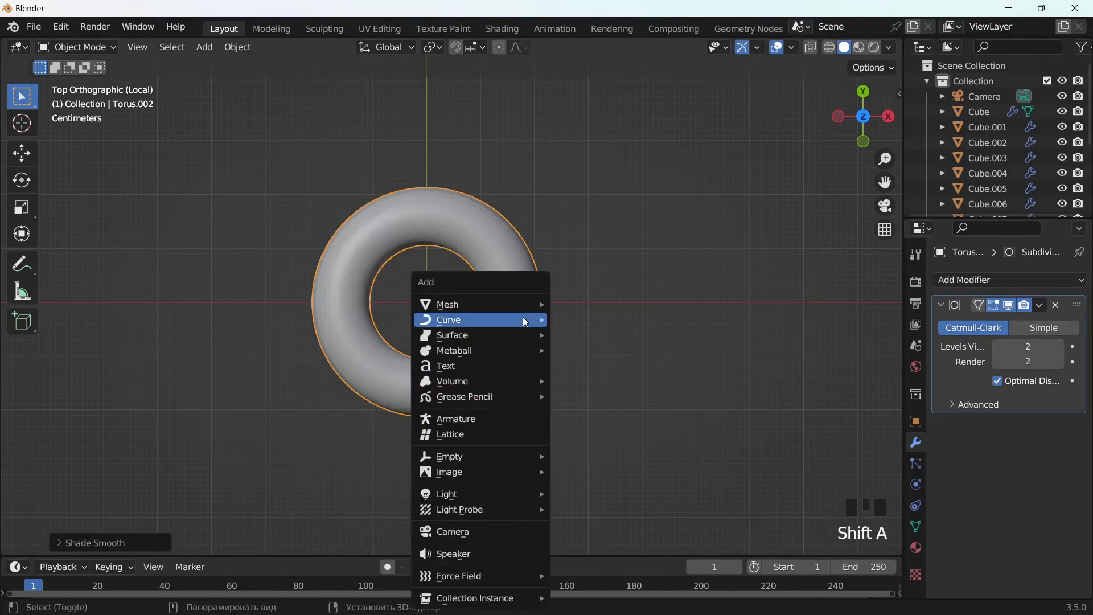
{"action": "mouse_move", "coordinate": [503, 306]}
{"action": "left_click", "coordinate": [583, 315]}
{"action": "key", "text": "s"}
{"action": "left_click", "coordinate": [493, 332]}
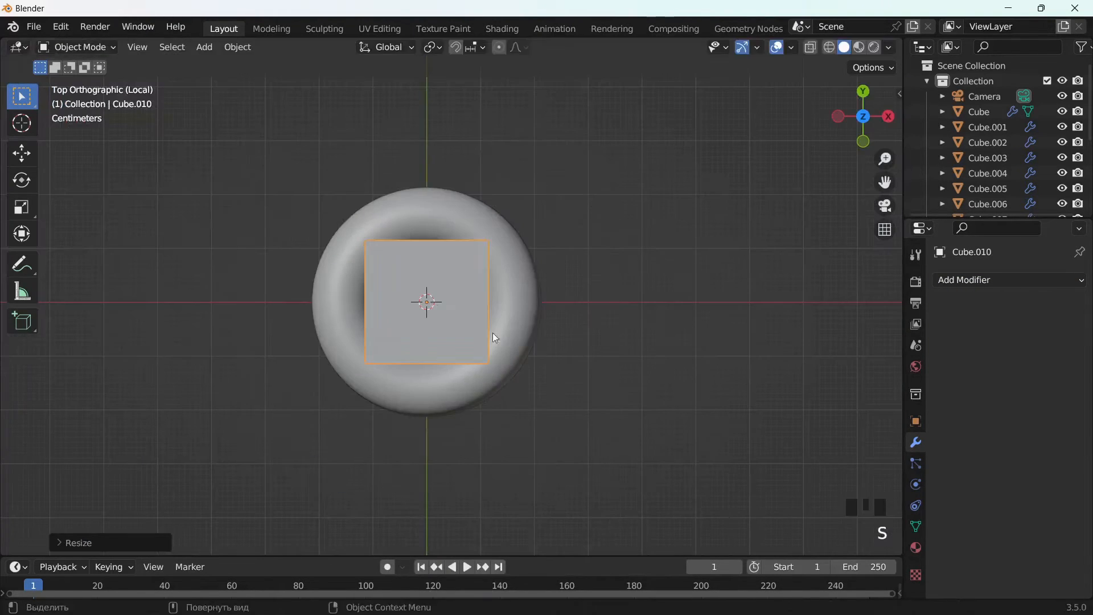
{"action": "key", "text": "s"}
{"action": "left_click", "coordinate": [475, 328]}
{"action": "middle_click_drag", "start_coordinate": [473, 326], "coordinate": [534, 309]}
{"action": "scroll", "coordinate": [534, 309], "scroll_direction": "up", "scroll_amount": 2}
Extrude the hub's two opposite X faces outward to the ring's inner edge to form the side spokes.
{"action": "key", "text": "Tab"}
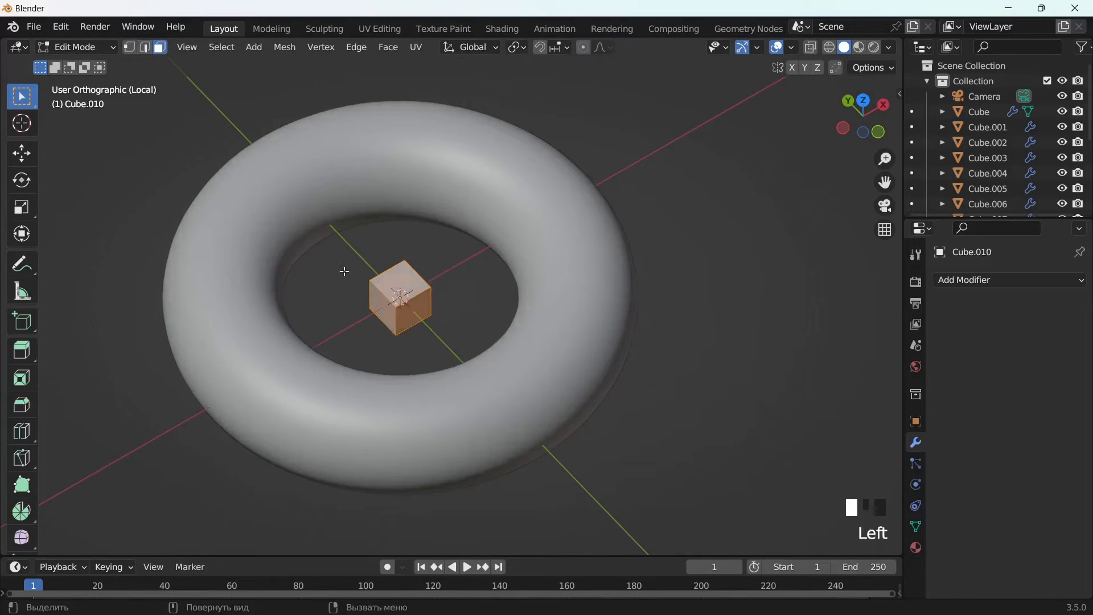
{"action": "mouse_move", "coordinate": [447, 321]}
{"action": "middle_mouse_down"}
{"action": "mouse_move", "coordinate": [478, 377]}
{"action": "mouse_move", "coordinate": [427, 324]}
{"action": "middle_mouse_up"}
{"action": "key", "text": "e"}
{"action": "left_click", "coordinate": [366, 396]}
{"action": "middle_click_drag", "start_coordinate": [426, 325], "coordinate": [365, 282]}
{"action": "left_click", "coordinate": [354, 430]}
{"action": "middle_click_drag", "start_coordinate": [378, 416], "coordinate": [509, 488]}
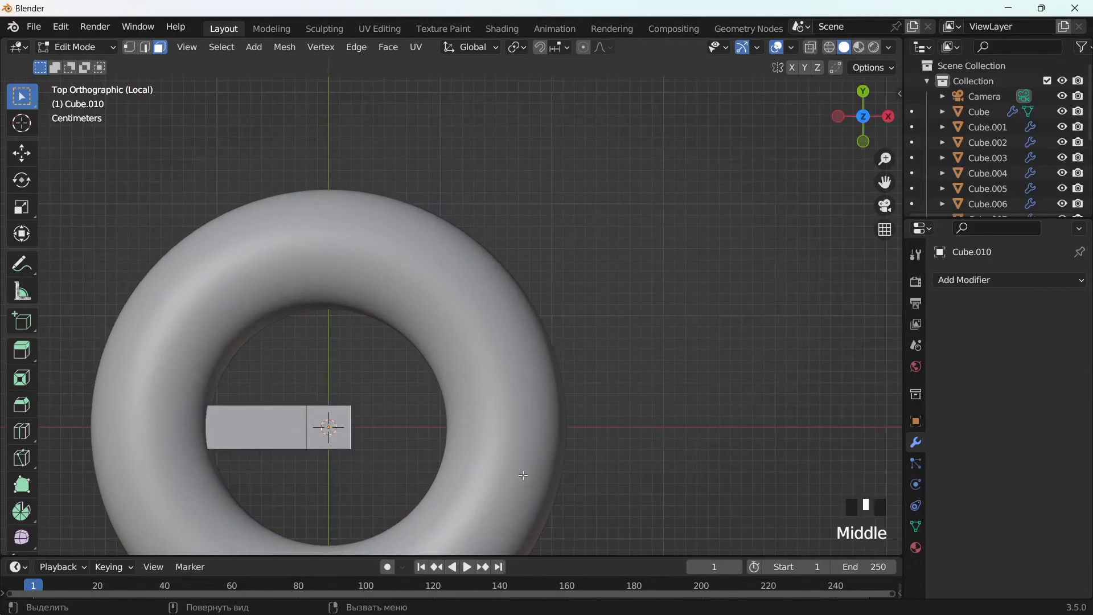
{"action": "key", "text": "e"}
{"action": "left_click", "coordinate": [624, 483]}
Extrude the hub's front face about 0.09 m along Y to the ring to form a third spoke.
{"action": "left_click", "coordinate": [326, 419]}
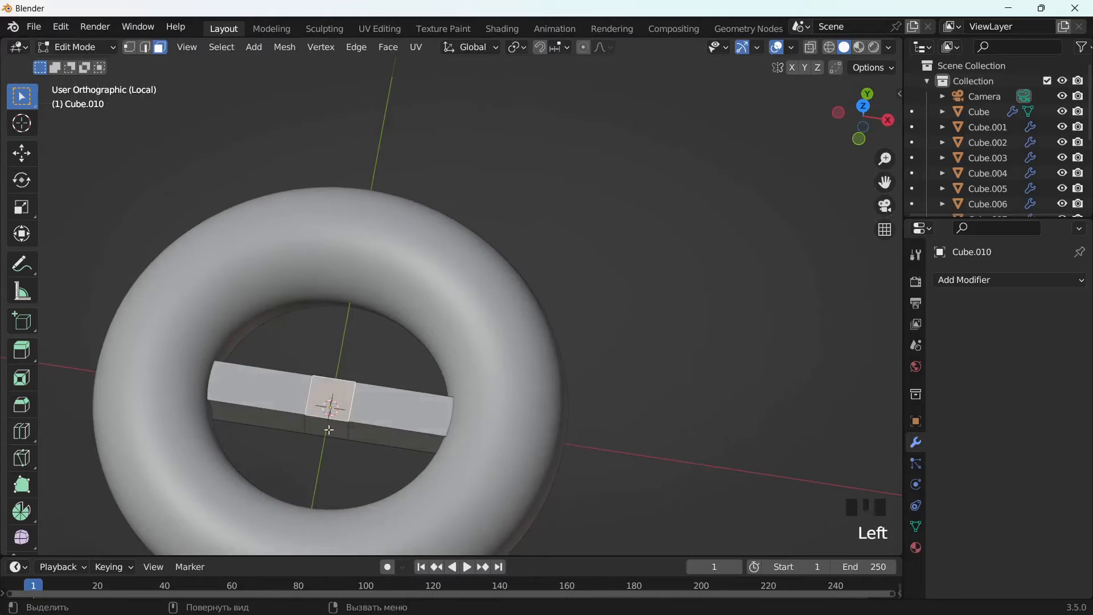
{"action": "left_click", "coordinate": [329, 429]}
{"action": "middle_click_drag", "start_coordinate": [422, 416], "coordinate": [411, 455]}
{"action": "key", "text": "e"}
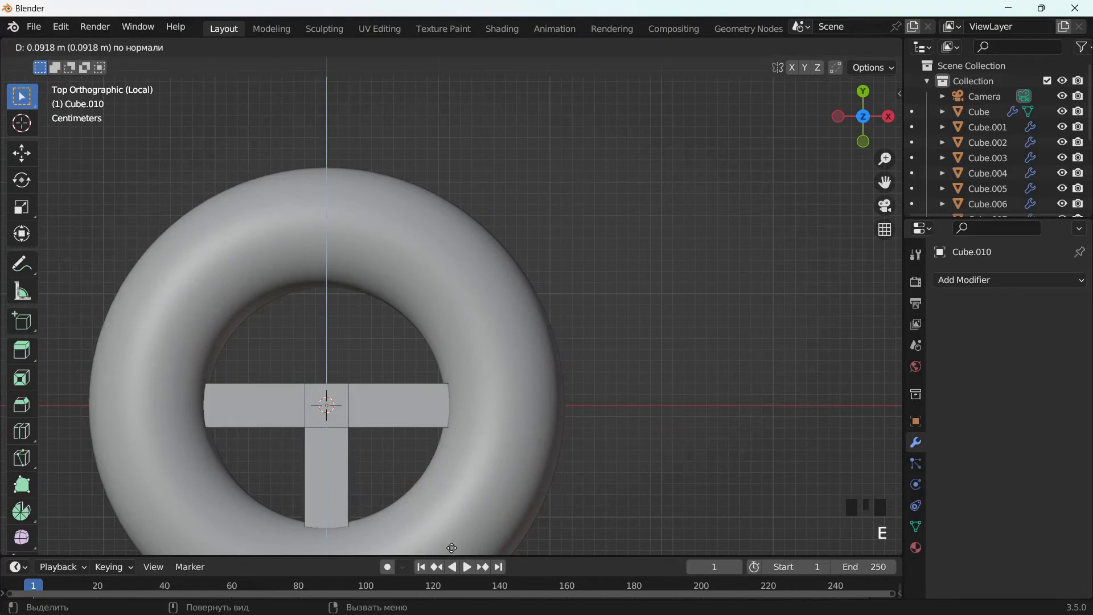
{"action": "left_click", "coordinate": [451, 548]}
Leave mesh editing and give the T-shaped spokes a Subdivision Surface modifier with viewport level 2.
{"action": "key", "text": "Tab"}
{"action": "scroll", "coordinate": [542, 432], "scroll_direction": "down", "scroll_amount": 2}
{"action": "middle_click_drag", "start_coordinate": [542, 432], "coordinate": [598, 370]}
{"action": "left_click", "coordinate": [1007, 280]}
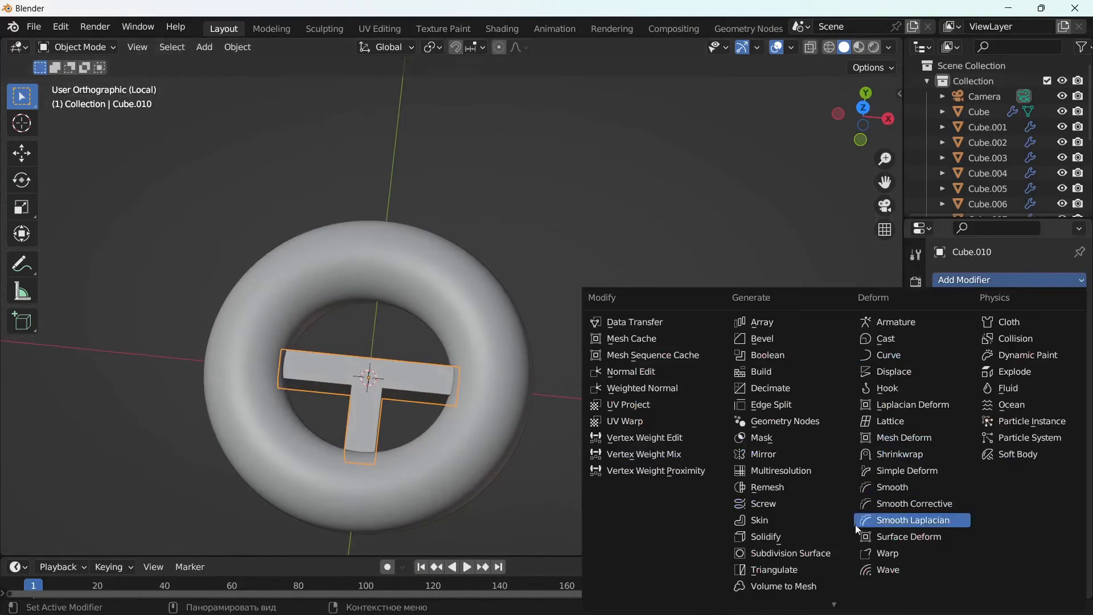
{"action": "left_click", "coordinate": [779, 552]}
{"action": "left_click", "coordinate": [1063, 346]}
Add a Bevel modifier to the spokes, place it above the Subdivision modifier, and limit it by Weight.
{"action": "left_click", "coordinate": [1046, 281]}
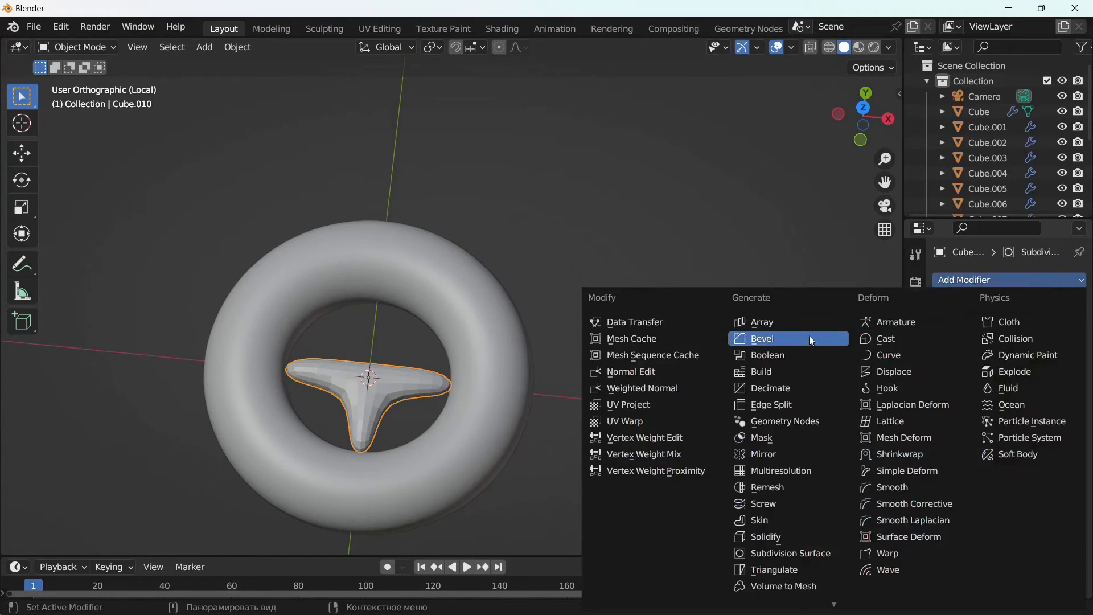
{"action": "left_click", "coordinate": [809, 336]}
{"action": "left_click_drag", "start_coordinate": [1076, 422], "coordinate": [1076, 308]}
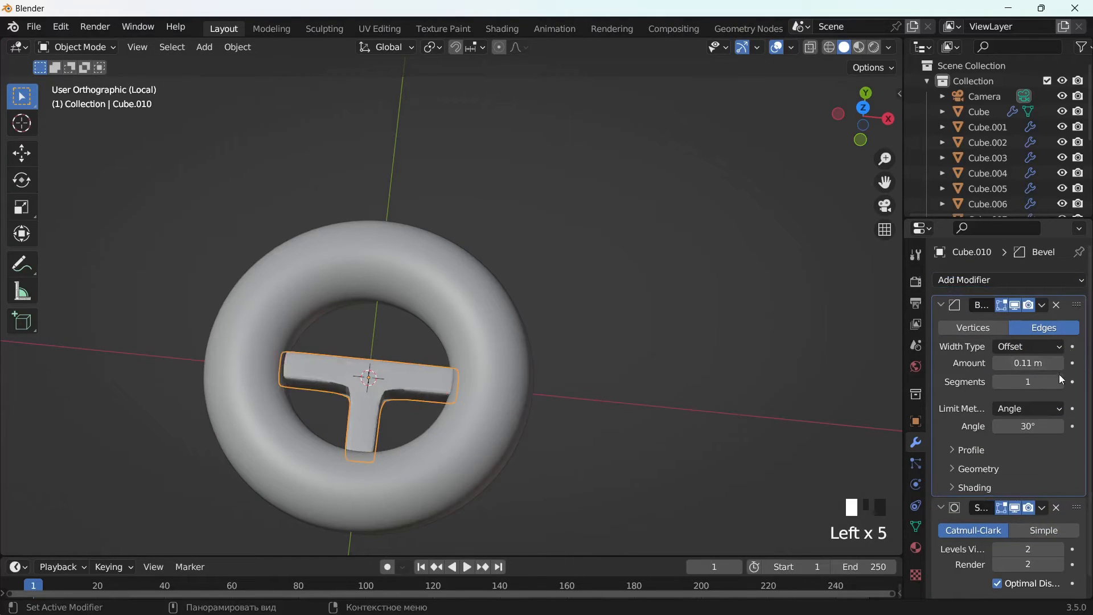
{"action": "left_click_drag", "start_coordinate": [1049, 414], "coordinate": [1023, 460]}
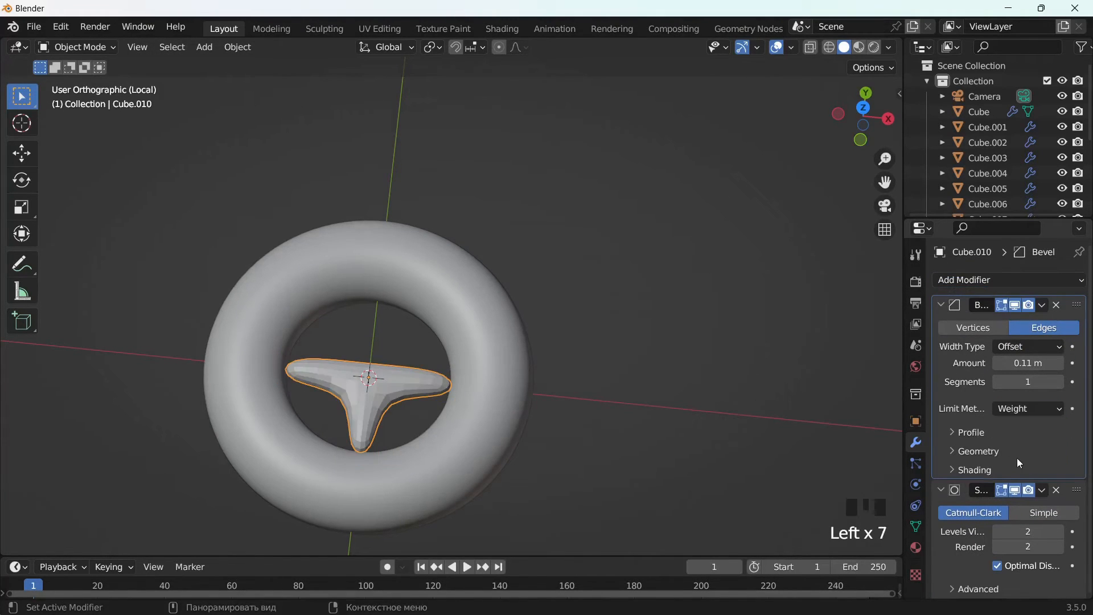
{"action": "left_click", "coordinate": [970, 432]}
{"action": "left_click", "coordinate": [965, 432]}
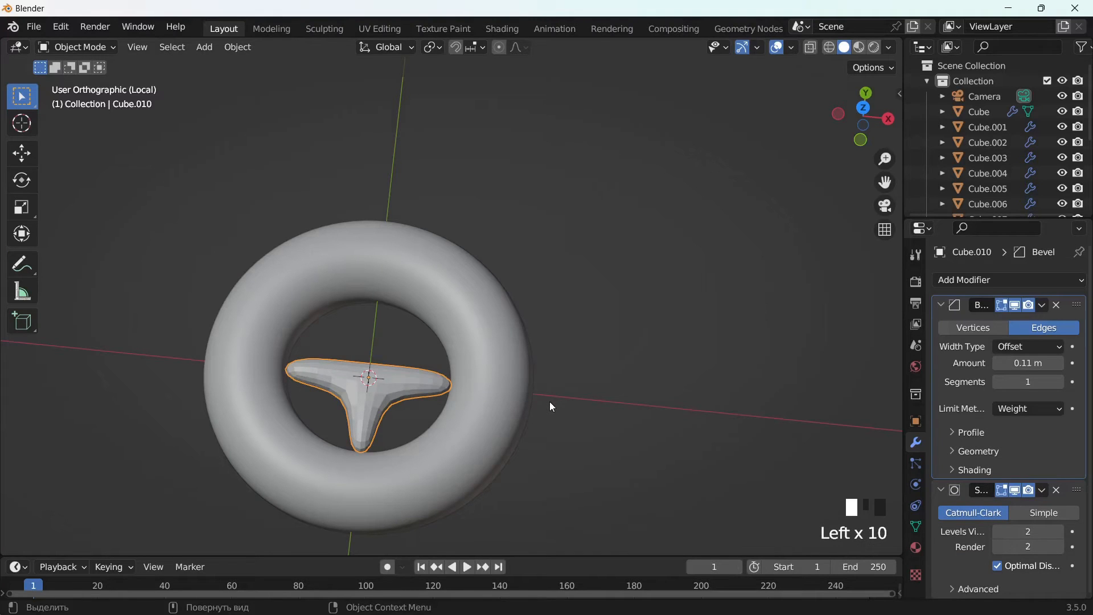
Set the mean bevel weight of all the spoke mesh's edges to 1.00.
{"action": "key", "text": "Tab"}
{"action": "key", "text": "n"}
{"action": "left_click_drag", "start_coordinate": [808, 256], "coordinate": [843, 255]}
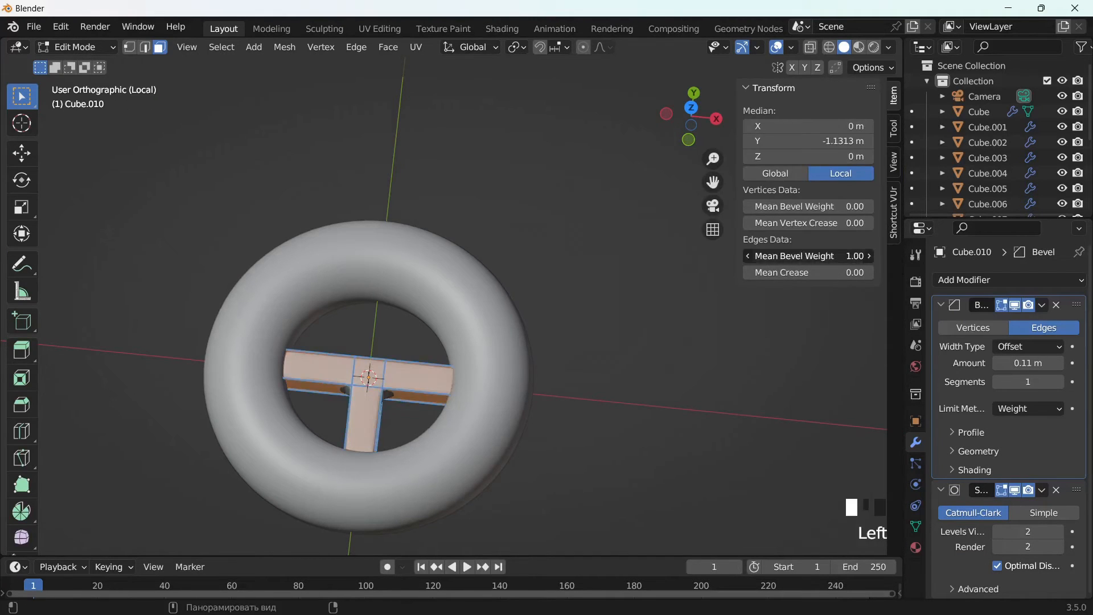
{"action": "left_click", "coordinate": [767, 373]}
{"action": "key", "text": "Tab"}
Set the spokes' Bevel modifier amount to 0.51 m.
{"action": "middle_click_drag", "start_coordinate": [571, 389], "coordinate": [454, 412]}
{"action": "scroll", "coordinate": [456, 418], "scroll_direction": "up", "scroll_amount": 2}
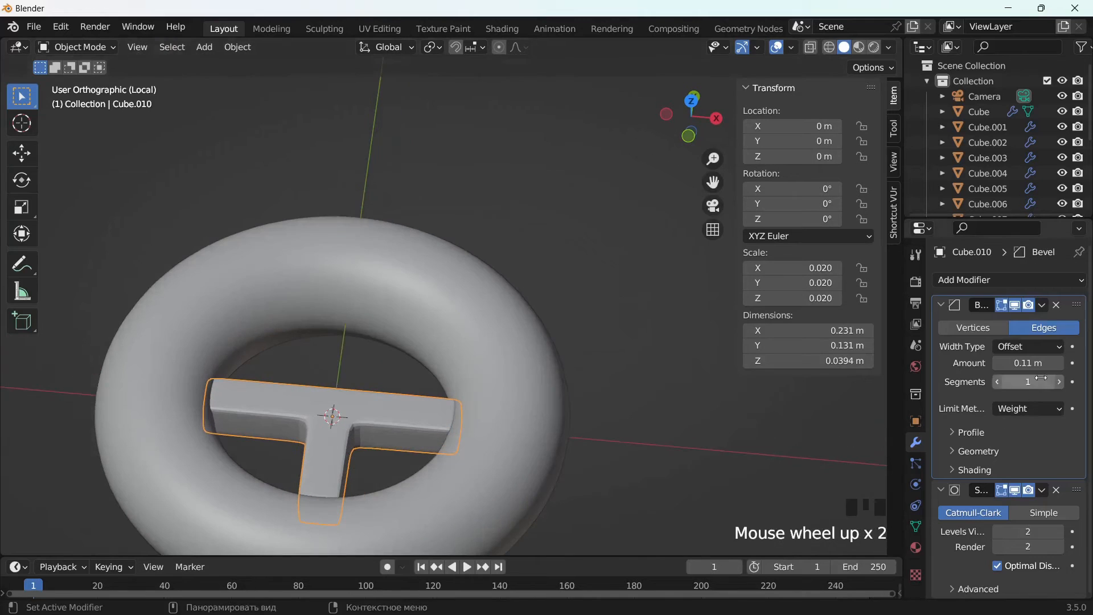
{"action": "left_click_drag", "start_coordinate": [1027, 362], "coordinate": [1053, 363]}
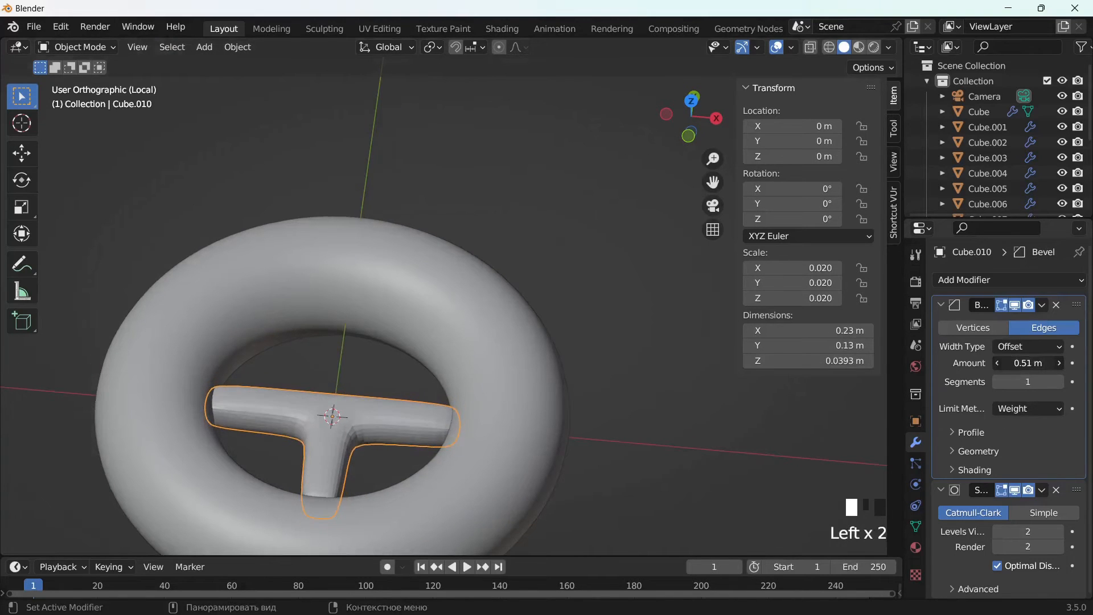
Shade the spokes smooth, deselect them and hide the transform sidebar.
{"action": "right_click", "coordinate": [422, 439]}
{"action": "left_click", "coordinate": [353, 320]}
{"action": "scroll", "coordinate": [541, 354], "scroll_direction": "down", "scroll_amount": 2}
{"action": "left_click", "coordinate": [613, 339]}
{"action": "key", "text": "n"}
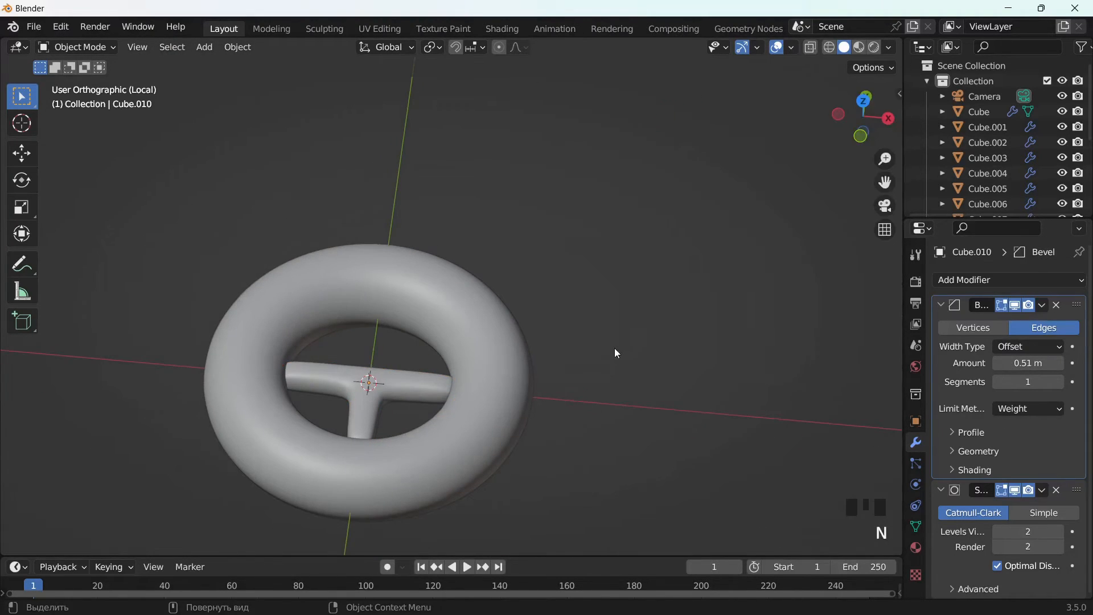
Extrude the underside face of the steering wheel's spokes downward into a column and shift its lower end slightly along Y.
{"action": "middle_click_drag", "start_coordinate": [613, 352], "coordinate": [428, 382]}
{"action": "key", "text": "Tab"}
{"action": "middle_click_drag", "start_coordinate": [358, 408], "coordinate": [750, 461]}
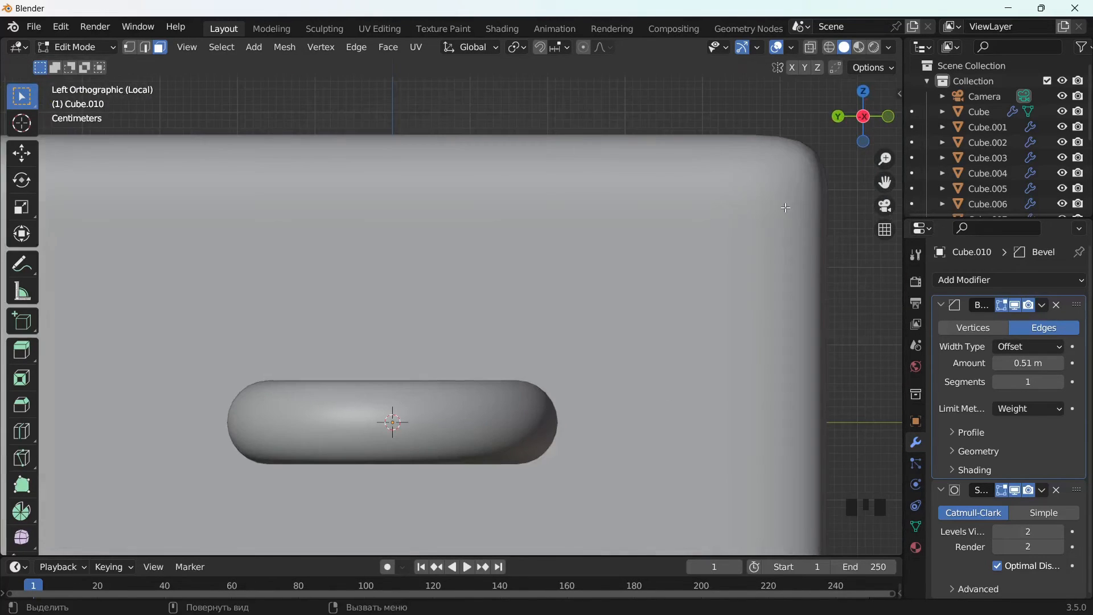
{"action": "scroll", "coordinate": [785, 207], "scroll_direction": "down", "scroll_amount": 2}
{"action": "key", "text": "e"}
{"action": "left_click", "coordinate": [667, 462]}
{"action": "key", "text": "g"}
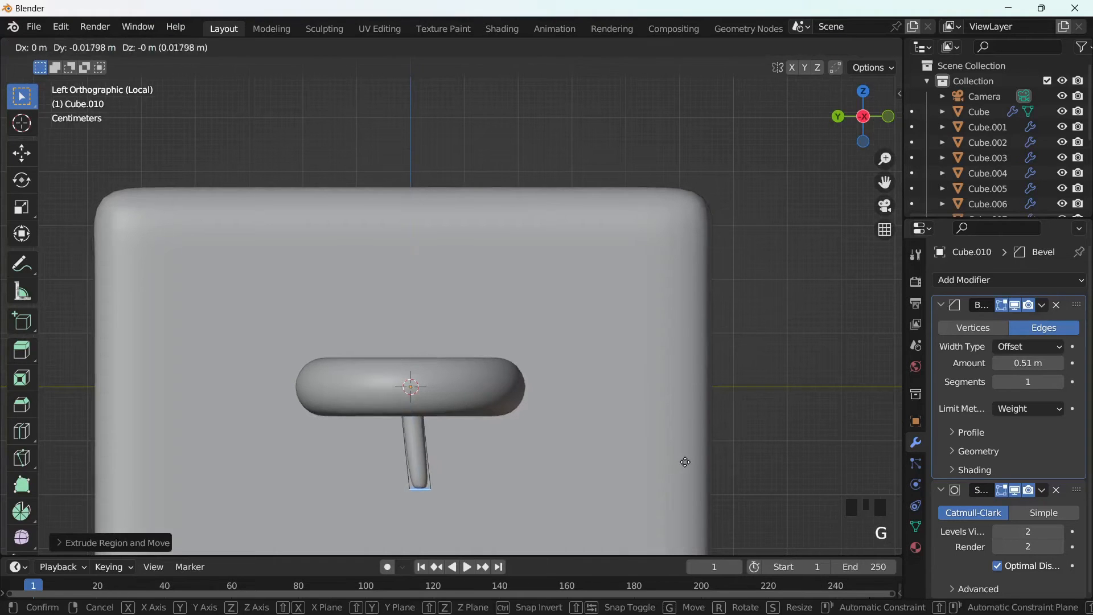
{"action": "left_click", "coordinate": [686, 459]}
{"action": "middle_click_drag", "start_coordinate": [686, 459], "coordinate": [631, 499]}
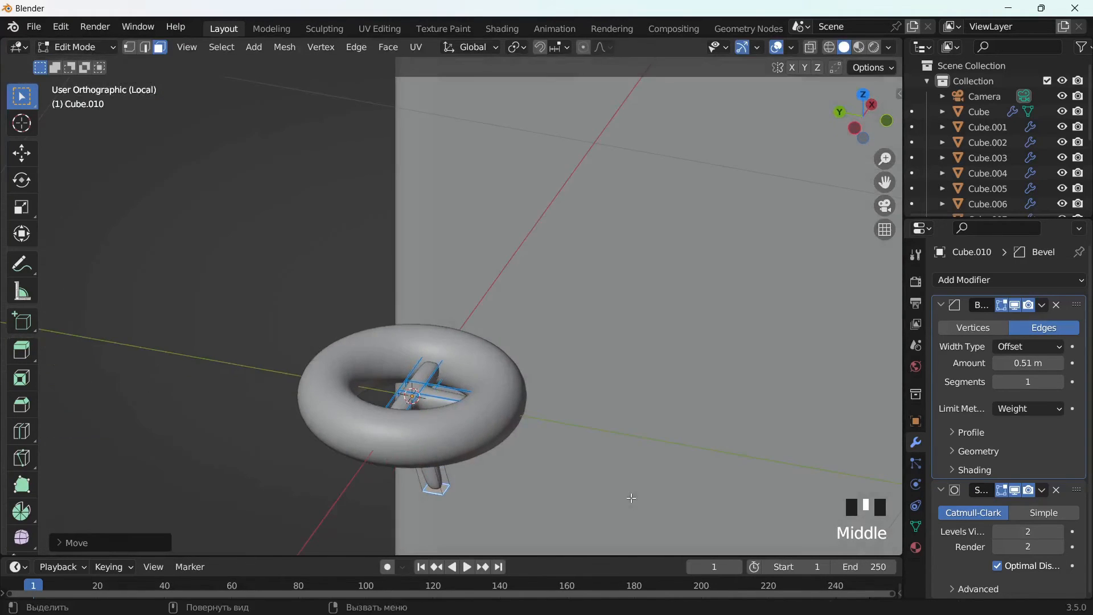
{"action": "key", "text": "Tab"}
Select the wheel ring together with the spokes, rotate them a quarter turn in top view and move them to the cab.
{"action": "scroll", "coordinate": [401, 341], "scroll_direction": "down", "scroll_amount": 3}
{"action": "left_click", "coordinate": [400, 342], "text": "shift"}
{"action": "scroll", "coordinate": [607, 360], "scroll_direction": "down", "scroll_amount": 2}
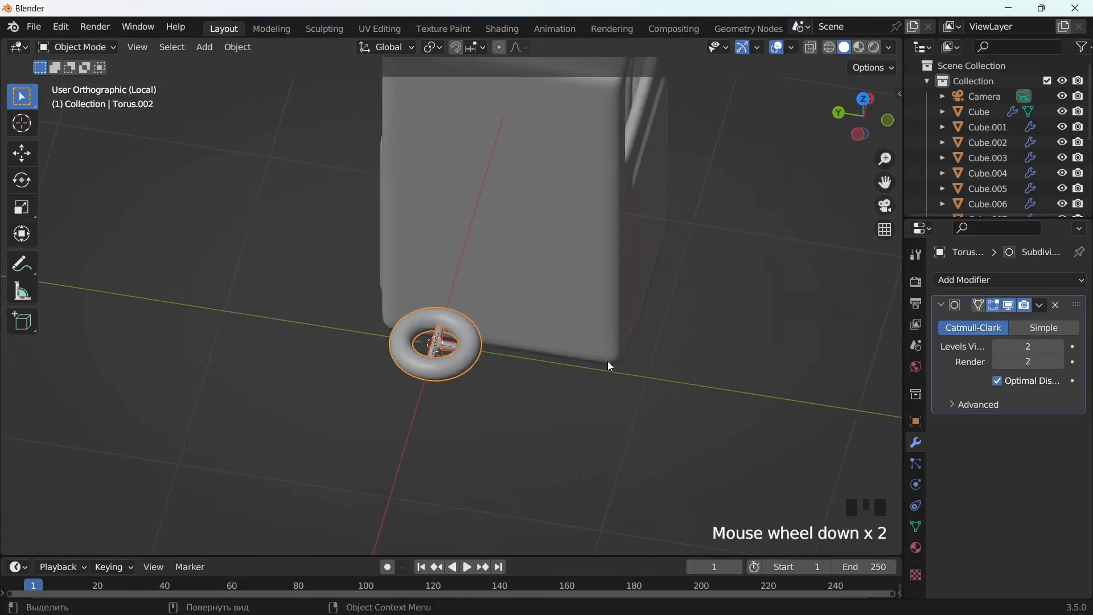
{"action": "scroll", "coordinate": [607, 361], "scroll_direction": "down", "scroll_amount": 2}
{"action": "middle_click_drag", "start_coordinate": [607, 361], "coordinate": [642, 448]}
{"action": "left_click_drag", "start_coordinate": [884, 182], "coordinate": [896, 318]}
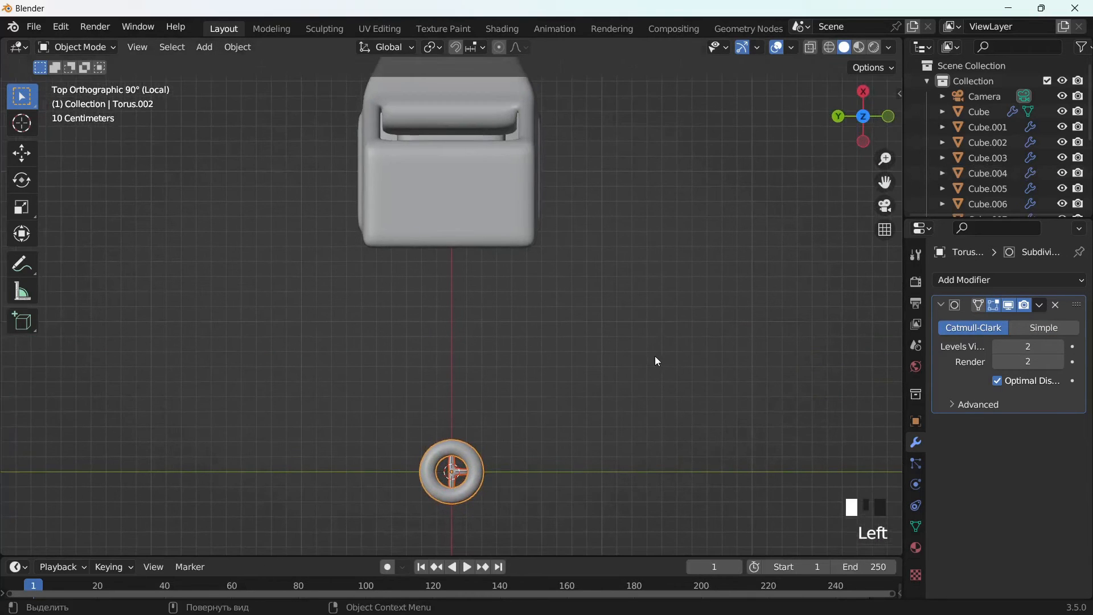
{"action": "key", "text": "r"}
{"action": "key", "text": "Return"}
{"action": "key", "text": "g"}
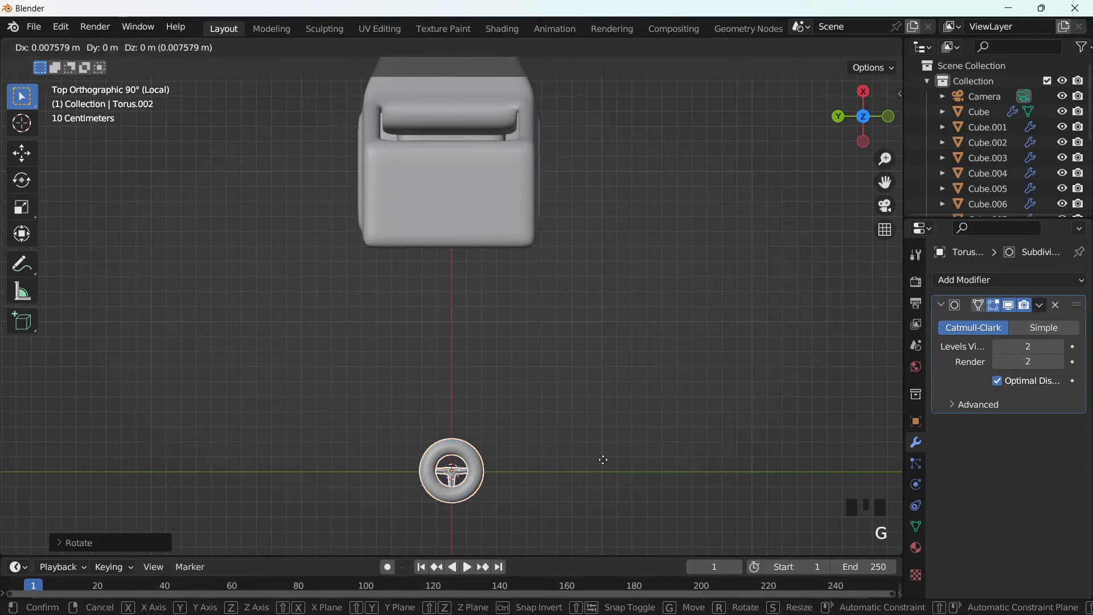
{"action": "left_click", "coordinate": [553, 170]}
Tilt the steering wheel towards the driver's seat in side view and scale it down slightly.
{"action": "middle_click_drag", "start_coordinate": [552, 168], "coordinate": [659, 142]}
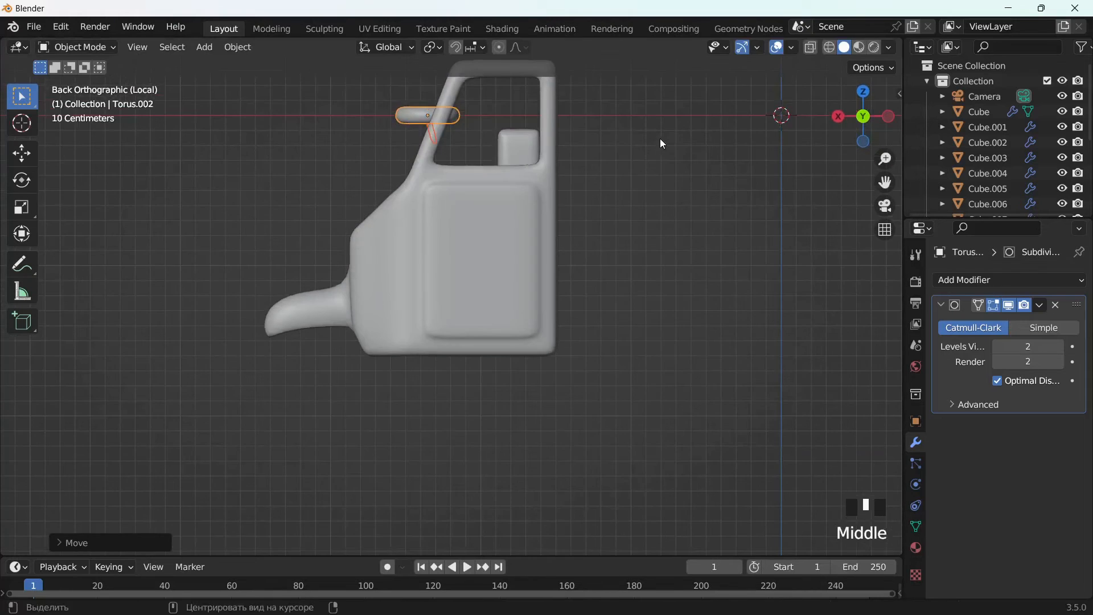
{"action": "scroll", "coordinate": [660, 138], "scroll_direction": "up", "scroll_amount": 2}
{"action": "left_click_drag", "start_coordinate": [885, 182], "coordinate": [660, 255]}
{"action": "scroll", "coordinate": [538, 237], "scroll_direction": "up", "scroll_amount": 2}
{"action": "key", "text": "r"}
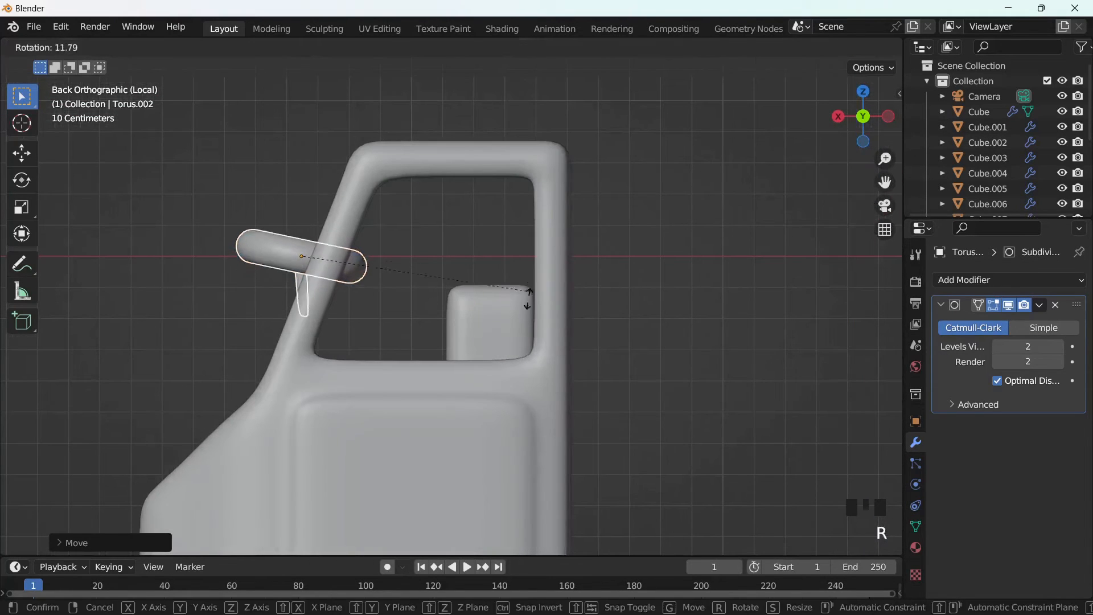
{"action": "left_click", "coordinate": [499, 340]}
{"action": "key", "text": "s"}
{"action": "left_click", "coordinate": [496, 337]}
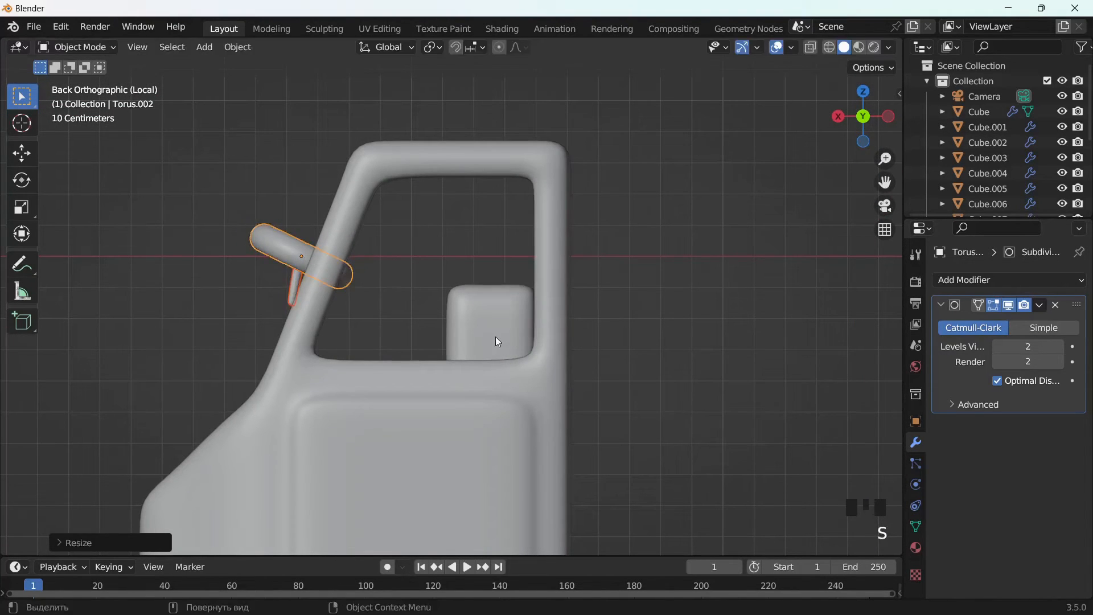
Lower the steering wheel into the cab behind the windshield pillar and tilt it a little further.
{"action": "key", "text": "g"}
{"action": "left_click", "coordinate": [534, 425]}
{"action": "mouse_move", "coordinate": [482, 389]}
{"action": "middle_mouse_down"}
{"action": "mouse_move", "coordinate": [602, 466]}
{"action": "mouse_move", "coordinate": [463, 400]}
{"action": "mouse_move", "coordinate": [474, 389]}
{"action": "middle_mouse_up"}
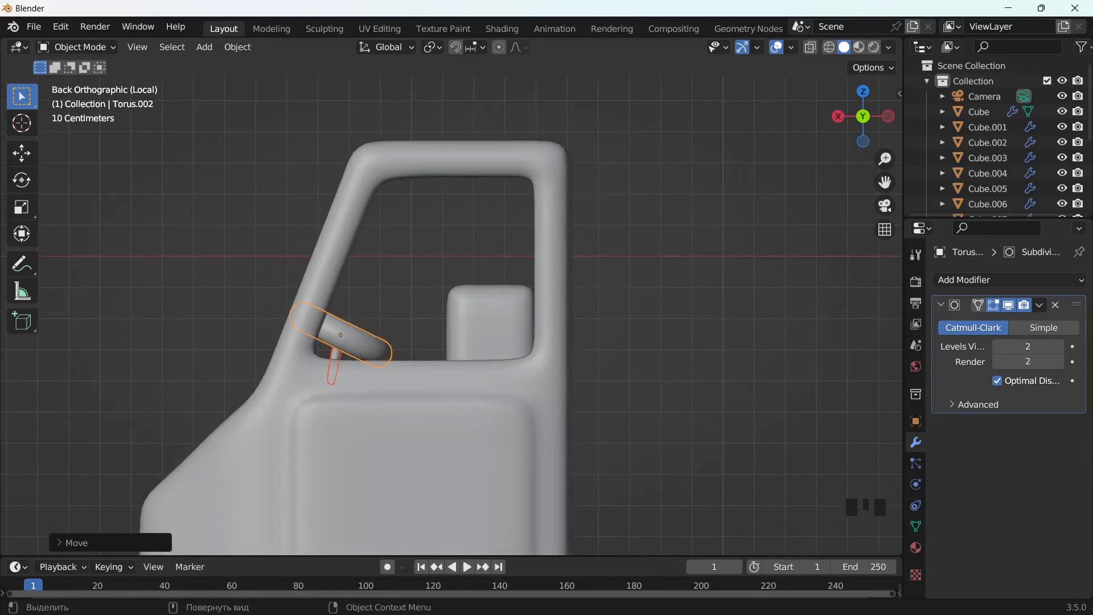
{"action": "key", "text": "r"}
{"action": "left_click", "coordinate": [479, 409]}
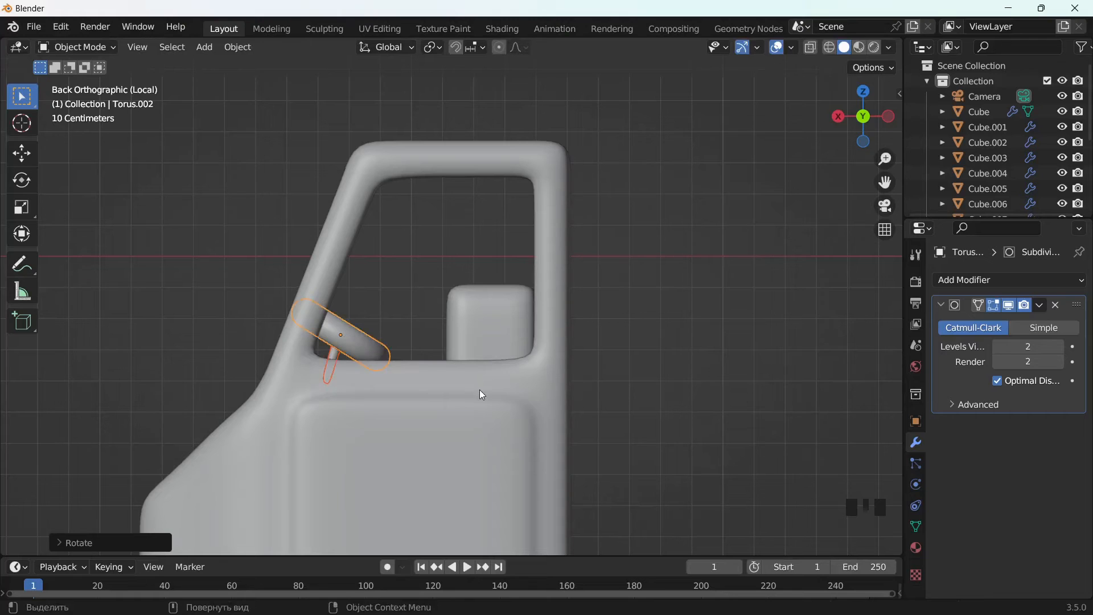
{"action": "key", "text": "g"}
{"action": "left_click", "coordinate": [479, 411]}
{"action": "middle_click_drag", "start_coordinate": [479, 411], "coordinate": [623, 491]}
{"action": "key", "text": "g"}
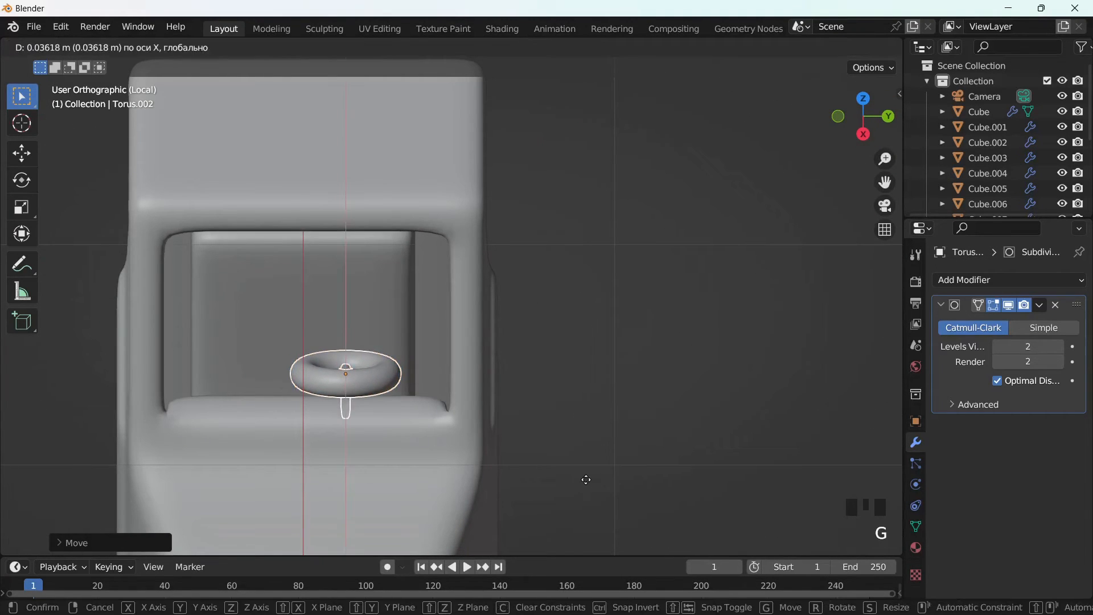
{"action": "right_click", "coordinate": [613, 453]}
{"action": "middle_click_drag", "start_coordinate": [631, 453], "coordinate": [615, 359]}
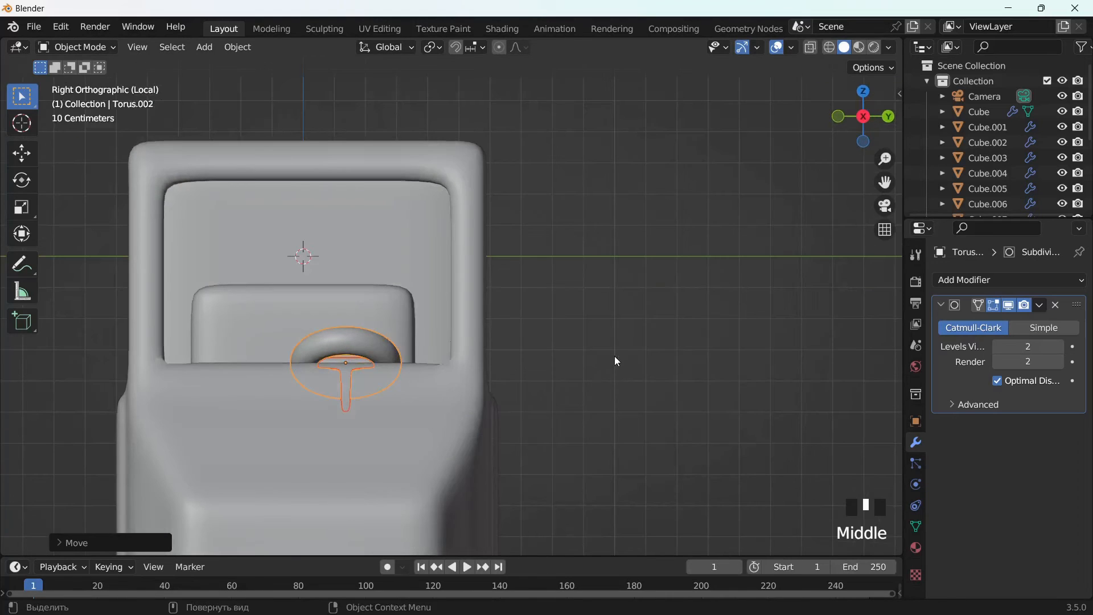
{"action": "key", "text": "g"}
{"action": "right_click", "coordinate": [595, 368]}
{"action": "scroll", "coordinate": [595, 370], "scroll_direction": "down", "scroll_amount": 2}
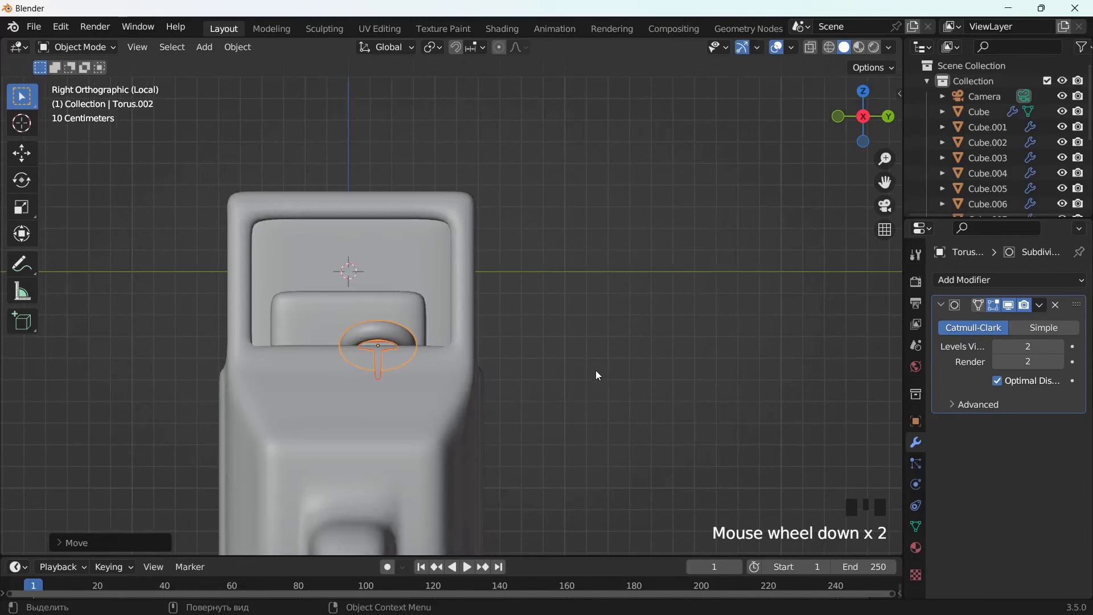
{"action": "key", "text": "g"}
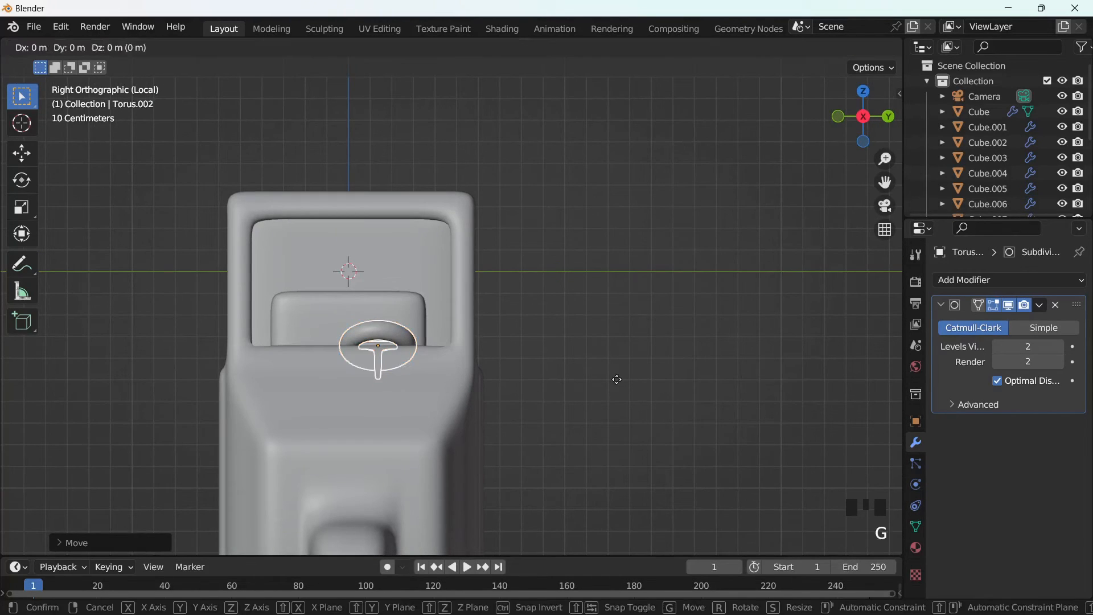
{"action": "right_click", "coordinate": [611, 383]}
{"action": "middle_click_drag", "start_coordinate": [602, 387], "coordinate": [635, 379]}
Centre the steering wheel across the cab's width and fine-tune its scale.
{"action": "key", "text": "g"}
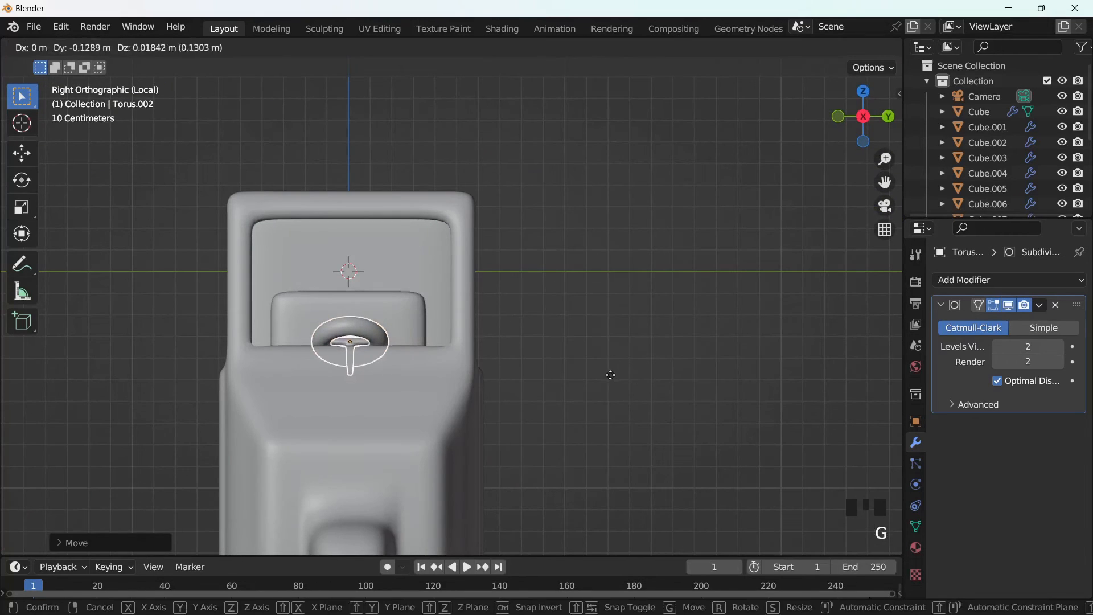
{"action": "left_click", "coordinate": [612, 372]}
{"action": "scroll", "coordinate": [521, 366], "scroll_direction": "down", "scroll_amount": 3}
{"action": "middle_click_drag", "start_coordinate": [520, 367], "coordinate": [699, 373]}
{"action": "scroll", "coordinate": [593, 381], "scroll_direction": "up", "scroll_amount": 3}
{"action": "scroll", "coordinate": [593, 382], "scroll_direction": "up", "scroll_amount": 1}
{"action": "middle_click_drag", "start_coordinate": [593, 382], "coordinate": [445, 404]}
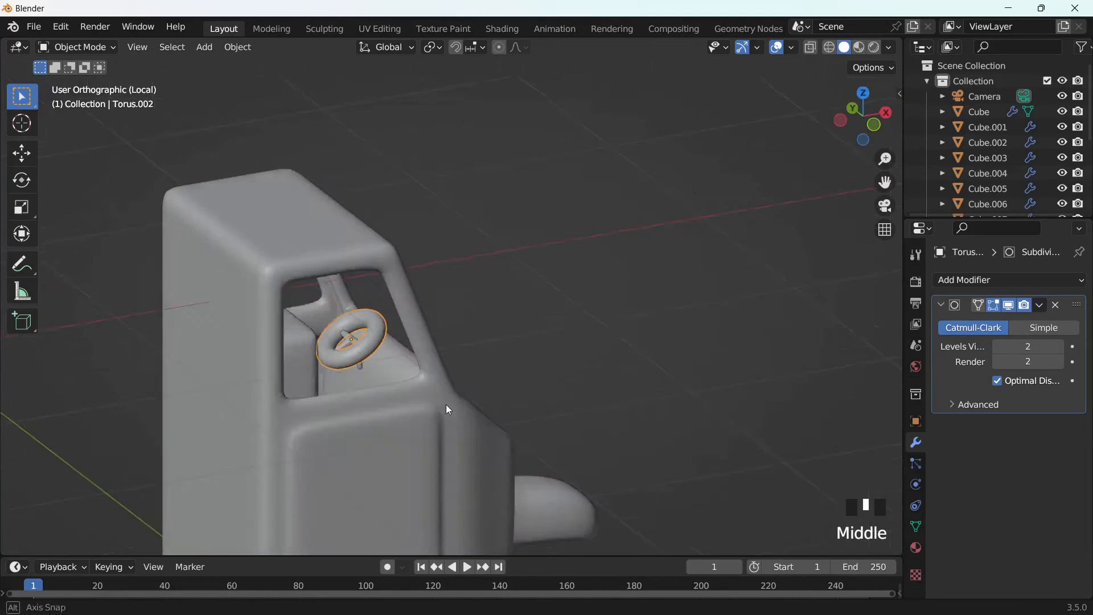
{"action": "key", "text": "s"}
{"action": "left_click", "coordinate": [520, 422]}
{"action": "middle_click_drag", "start_coordinate": [531, 395], "coordinate": [436, 415]}
{"action": "scroll", "coordinate": [349, 391], "scroll_direction": "up", "scroll_amount": 3}
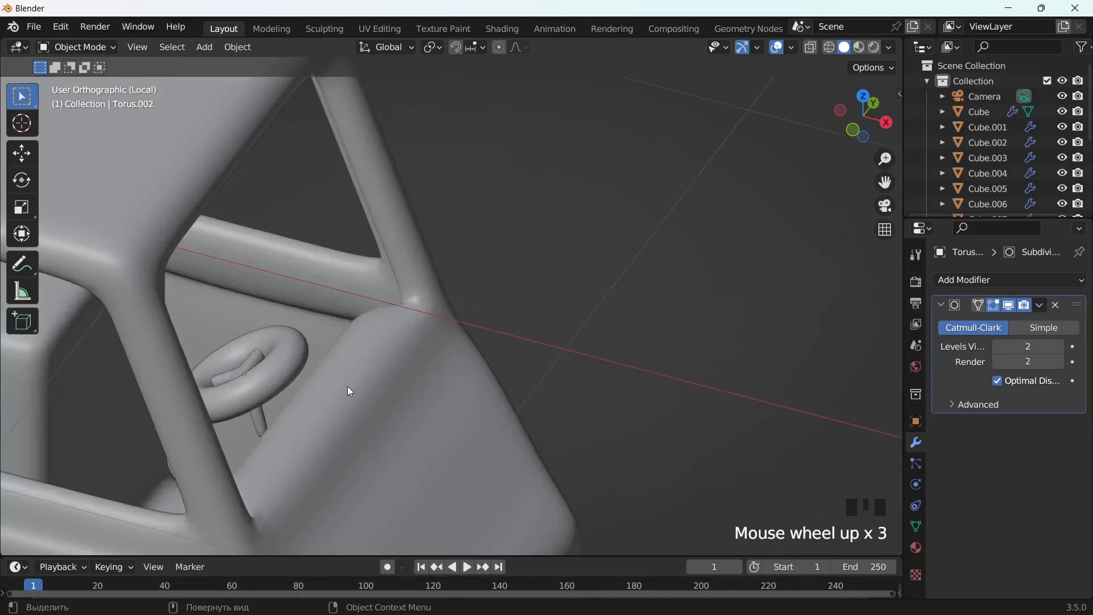
Select the wheel ring and spokes, adjust their tilt in front view, and leave local view.
{"action": "left_click", "coordinate": [254, 371]}
{"action": "left_click", "coordinate": [284, 365], "text": "shift"}
{"action": "middle_click_drag", "start_coordinate": [371, 416], "coordinate": [452, 360]}
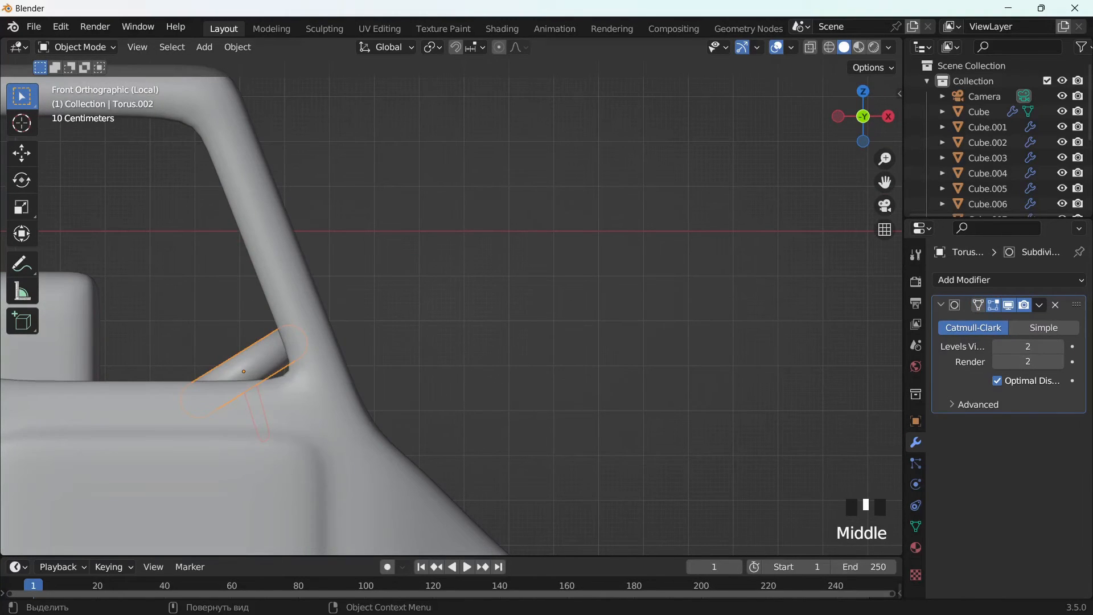
{"action": "key", "text": "r"}
{"action": "left_click", "coordinate": [517, 325]}
{"action": "middle_click_drag", "start_coordinate": [517, 324], "coordinate": [480, 382]}
{"action": "scroll", "coordinate": [479, 383], "scroll_direction": "down", "scroll_amount": 7}
{"action": "key", "text": "slash"}
Select the cab body with its side windows and windshield, and isolate them in local view in front view.
{"action": "left_click", "coordinate": [361, 217]}
{"action": "left_click", "coordinate": [446, 234], "text": "shift"}
{"action": "middle_click_drag", "start_coordinate": [442, 239], "coordinate": [490, 275]}
{"action": "left_click", "coordinate": [378, 364], "text": "shift"}
{"action": "left_click", "coordinate": [378, 364], "text": "shift"}
{"action": "middle_click_drag", "start_coordinate": [377, 365], "coordinate": [773, 144]}
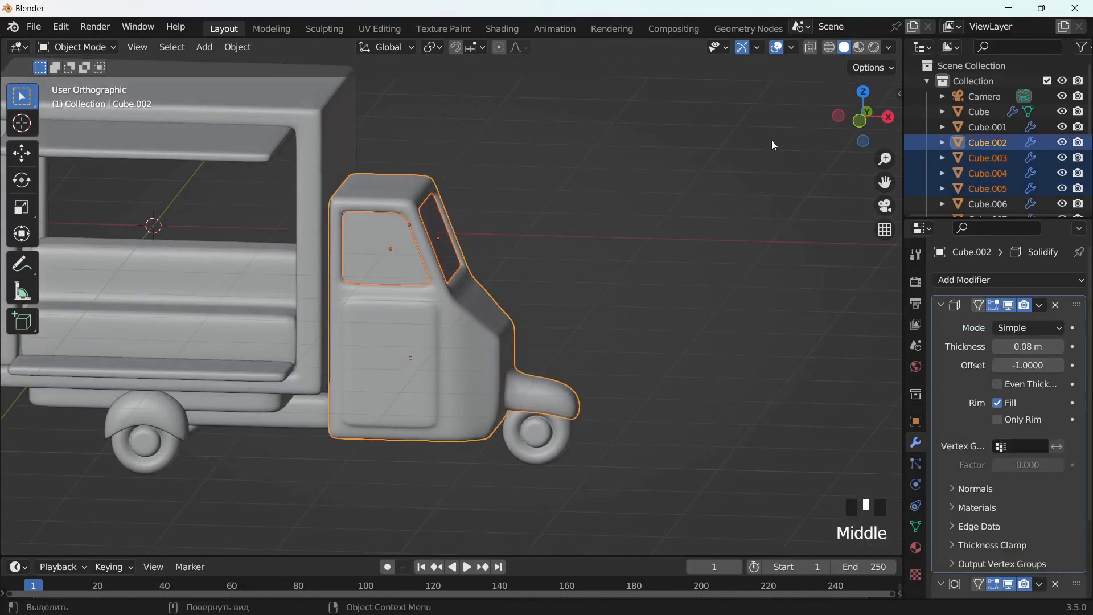
{"action": "middle_click_drag", "start_coordinate": [528, 248], "coordinate": [544, 257]}
{"action": "left_click", "coordinate": [810, 48]}
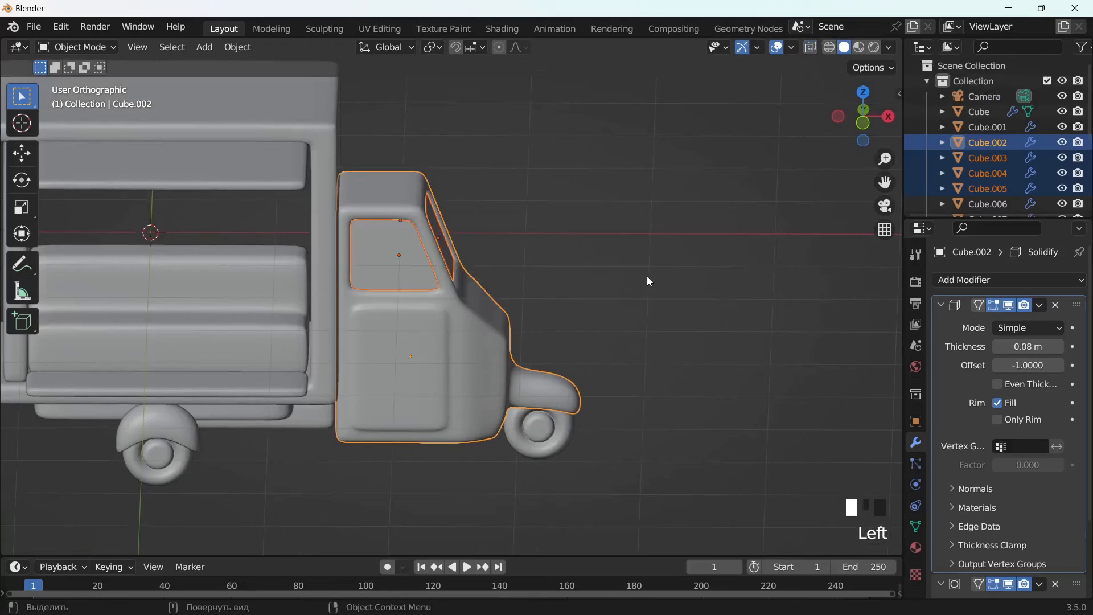
{"action": "key", "text": "slash"}
{"action": "middle_click_drag", "start_coordinate": [637, 282], "coordinate": [611, 274]}
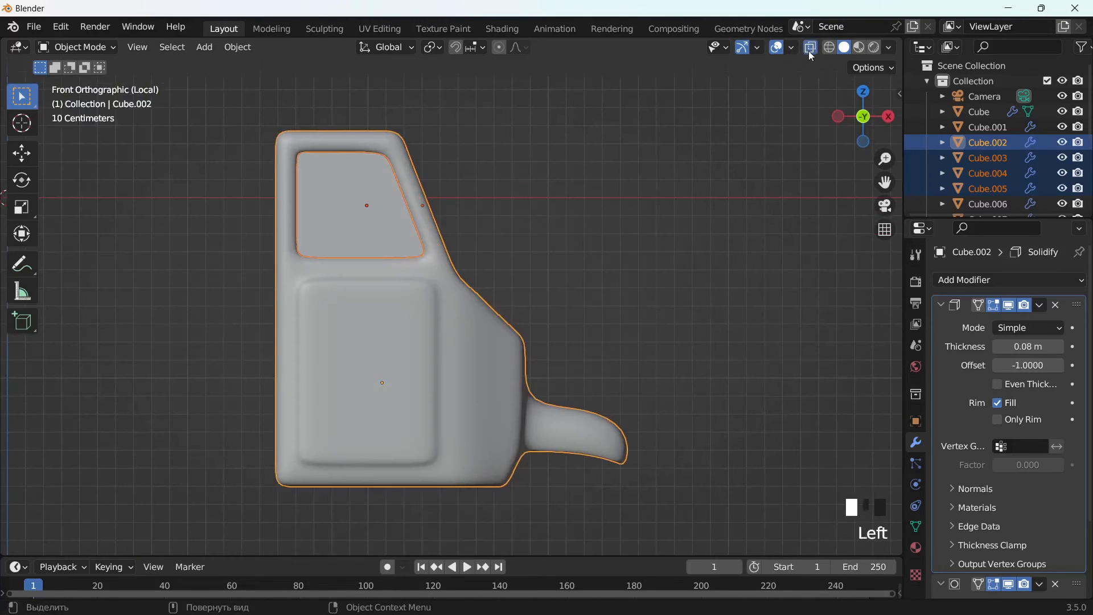
With X-ray display, extend the rear part of the cab body and side windows backwards along X, and leave local view.
{"action": "scroll", "coordinate": [418, 322], "scroll_direction": "down", "scroll_amount": 2}
{"action": "key", "text": "Tab"}
{"action": "left_click_drag", "start_coordinate": [233, 137], "coordinate": [380, 492]}
{"action": "key", "text": "g"}
{"action": "key", "text": "x"}
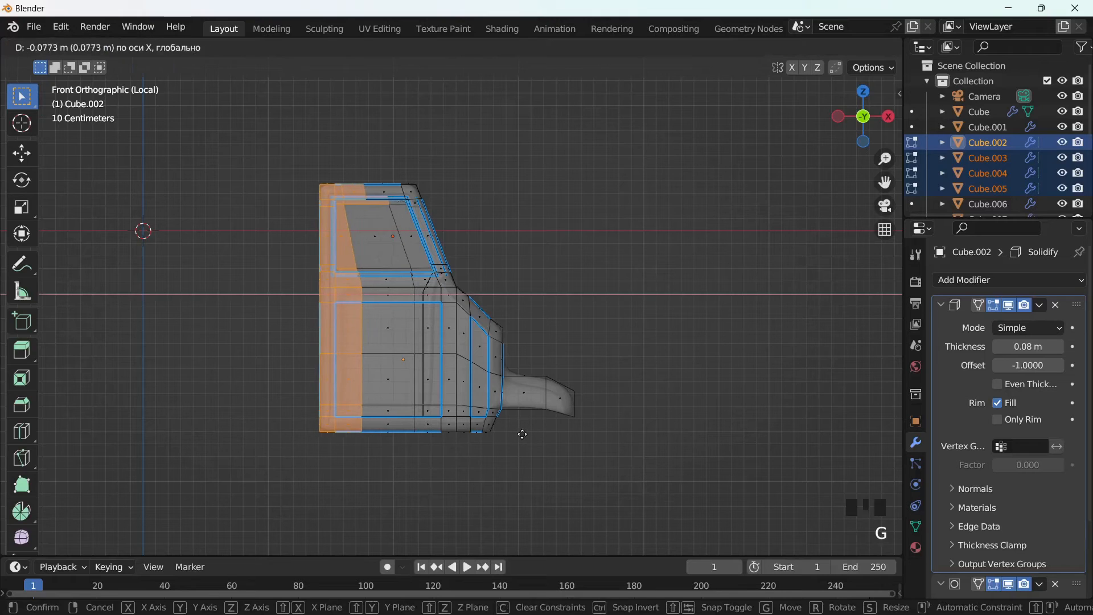
{"action": "left_click", "coordinate": [515, 434]}
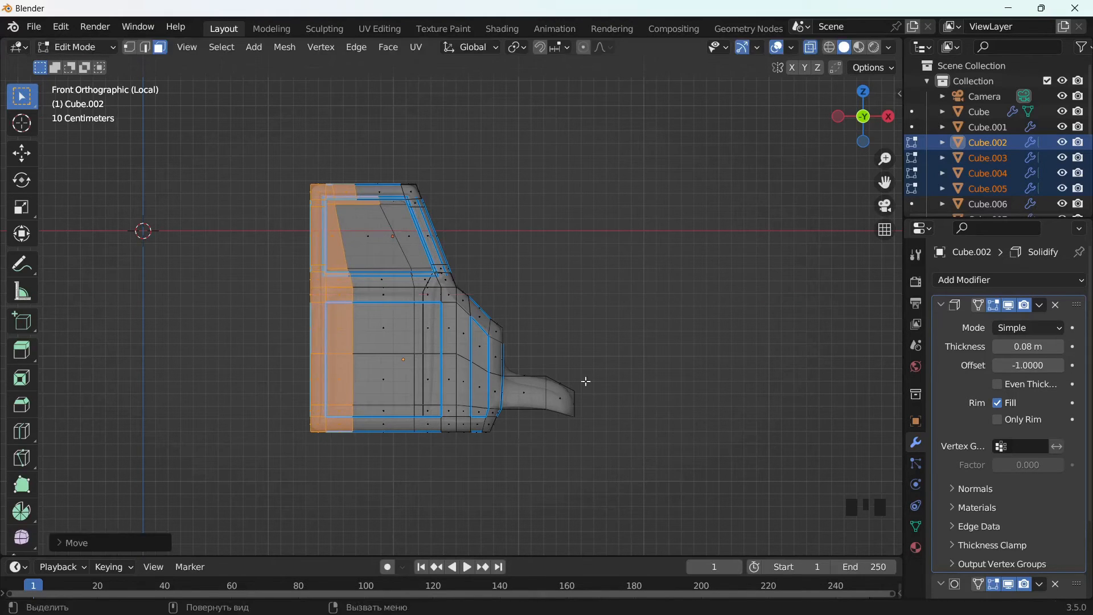
{"action": "middle_click_drag", "start_coordinate": [626, 276], "coordinate": [636, 272]}
{"action": "key", "text": "Tab"}
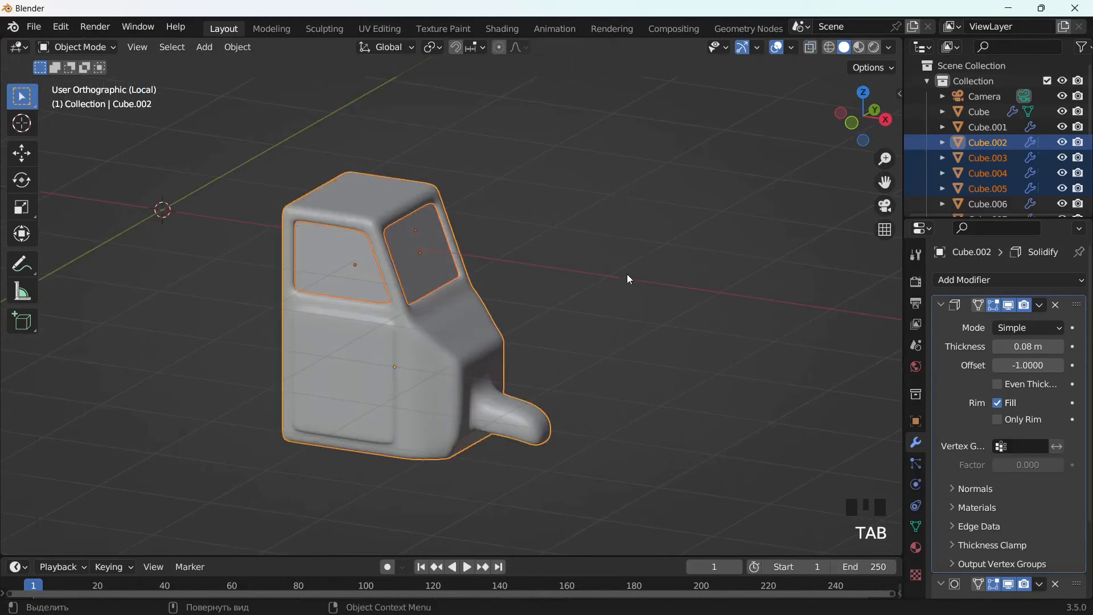
{"action": "key", "text": "KP_Divide"}
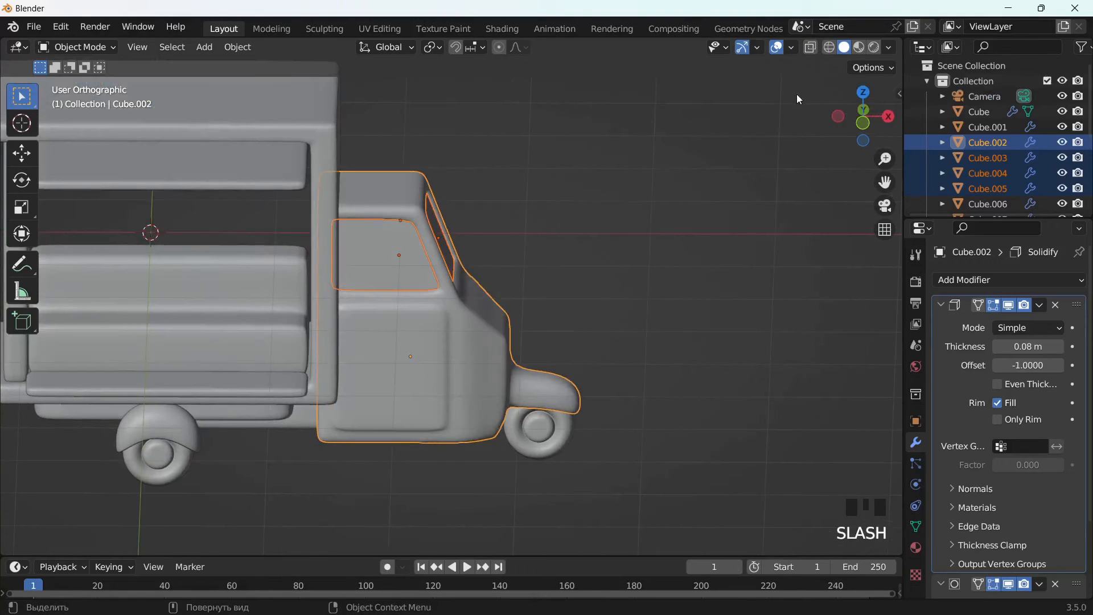
With X-ray display on, select the driver's seat inside the cab and move it backwards along X towards the rear wall.
{"action": "left_click", "coordinate": [810, 47]}
{"action": "middle_click_drag", "start_coordinate": [728, 238], "coordinate": [367, 267]}
{"action": "left_click", "coordinate": [367, 267]}
{"action": "left_click", "coordinate": [387, 271]}
{"action": "left_click", "coordinate": [387, 271]}
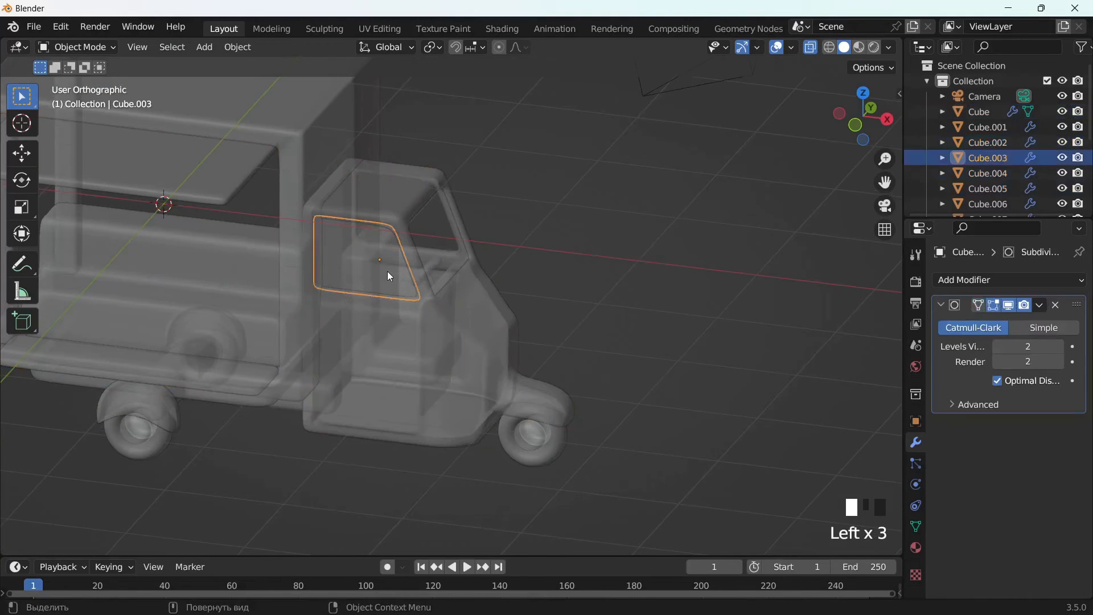
{"action": "key", "text": "g"}
{"action": "key", "text": "x"}
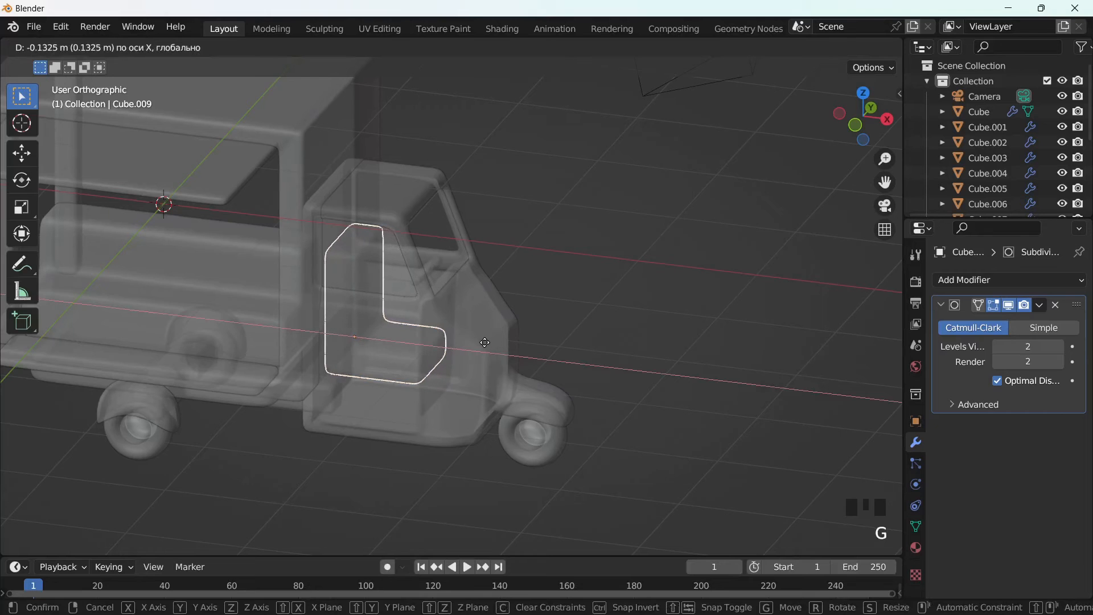
{"action": "left_click", "coordinate": [477, 345]}
{"action": "middle_click_drag", "start_coordinate": [458, 347], "coordinate": [510, 307]}
{"action": "scroll", "coordinate": [432, 380], "scroll_direction": "up", "scroll_amount": 3}
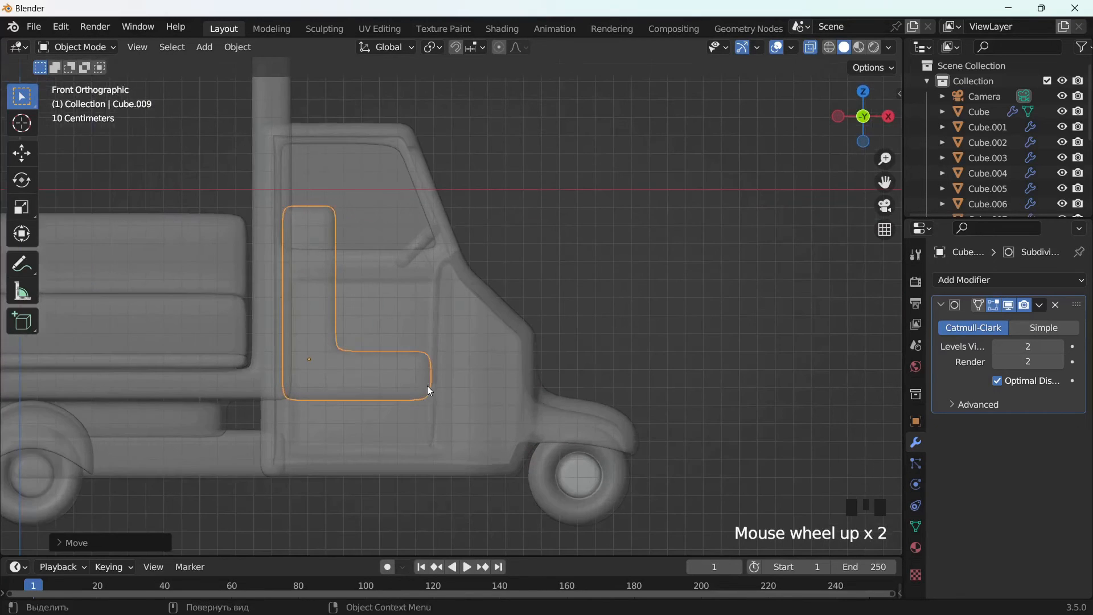
Select the whole cab with its interior and front wheel, move it forward clear of the cargo body, and turn X-ray off.
{"action": "key", "text": "Tab"}
{"action": "scroll", "coordinate": [427, 385], "scroll_direction": "down", "scroll_amount": 3}
{"action": "key", "text": "Tab"}
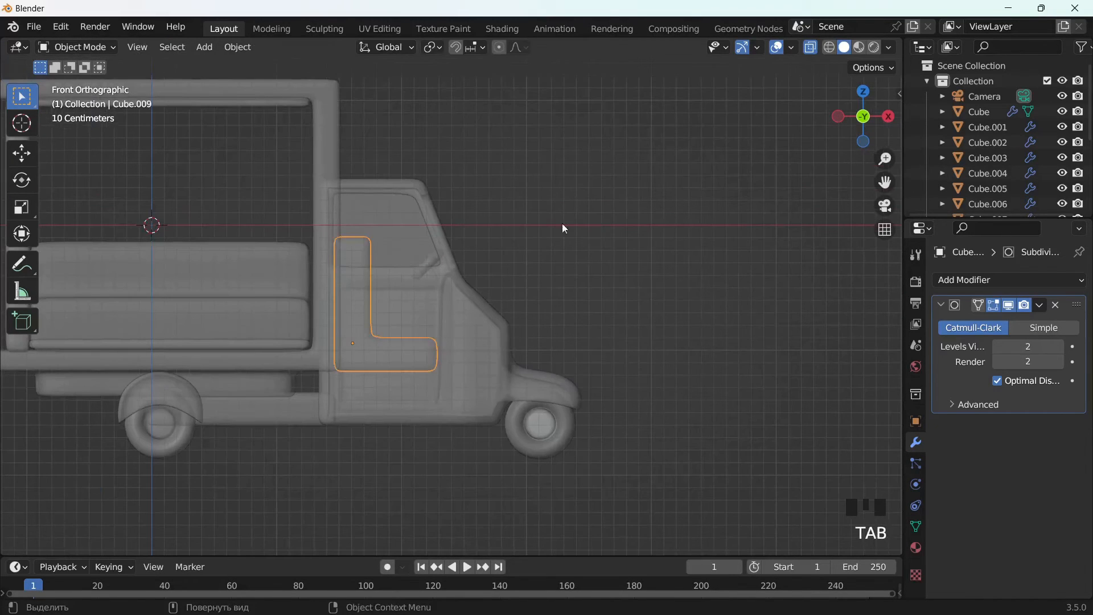
{"action": "left_click_drag", "start_coordinate": [630, 106], "coordinate": [366, 441]}
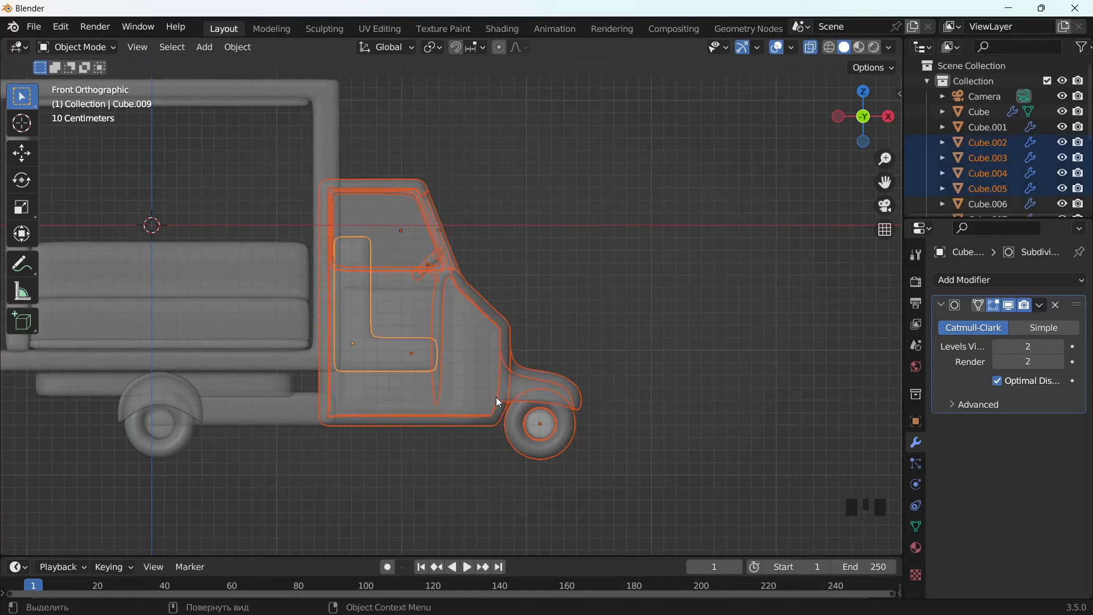
{"action": "key", "text": "g"}
{"action": "left_click", "coordinate": [515, 406]}
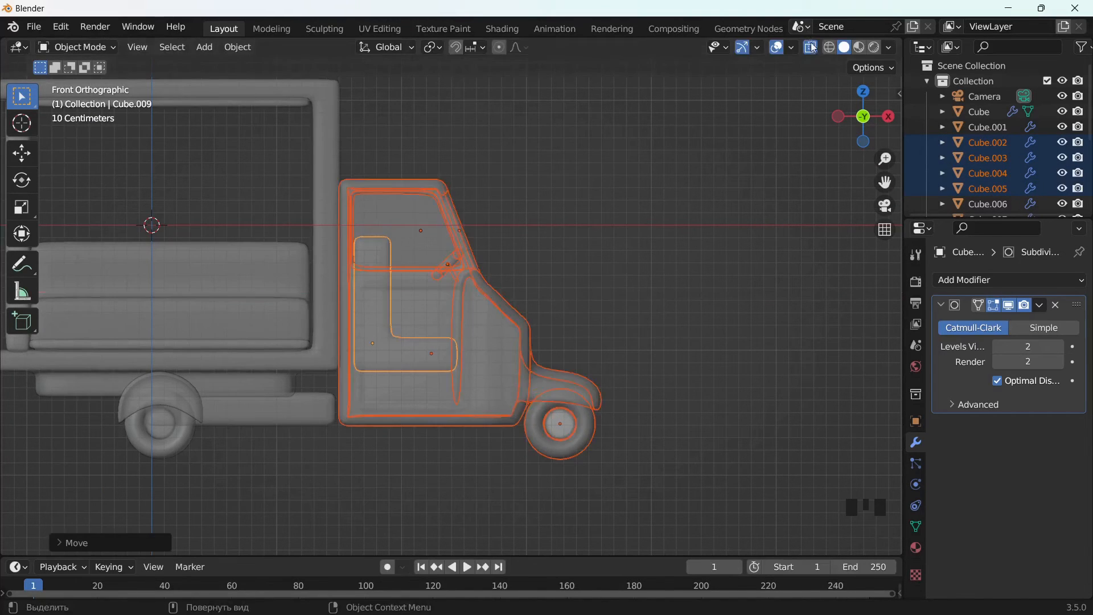
{"action": "scroll", "coordinate": [665, 266], "scroll_direction": "down", "scroll_amount": 3}
{"action": "left_click", "coordinate": [643, 290]}
{"action": "middle_click_drag", "start_coordinate": [643, 290], "coordinate": [615, 326]}
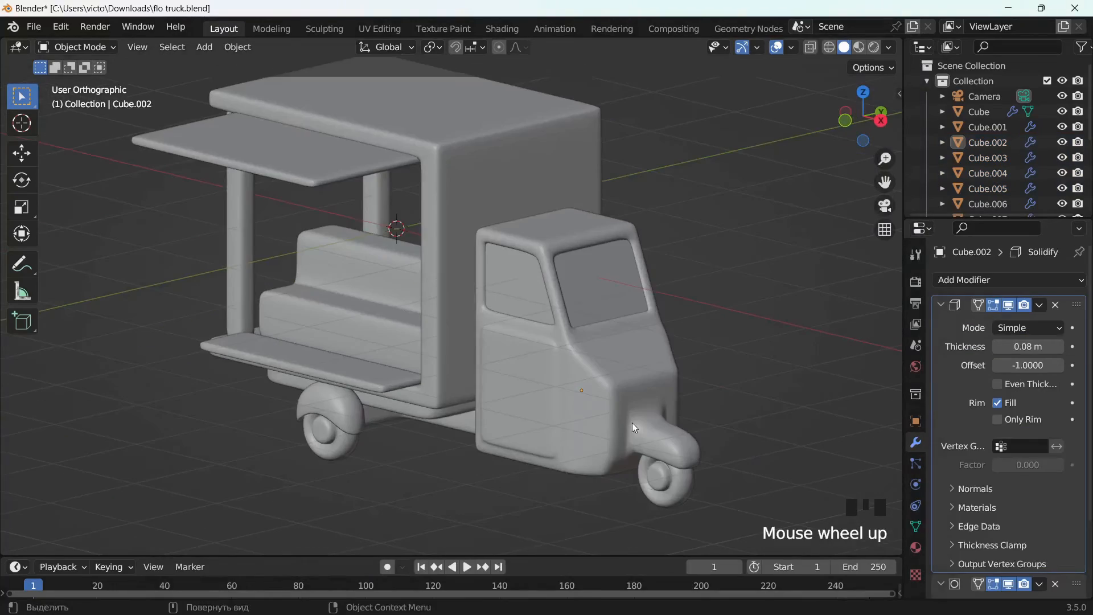
Edit the cab body and raise the front fender's upper edge nearest the cab about 0.14 m along Z.
{"action": "left_click", "coordinate": [639, 370]}
{"action": "key", "text": "Tab"}
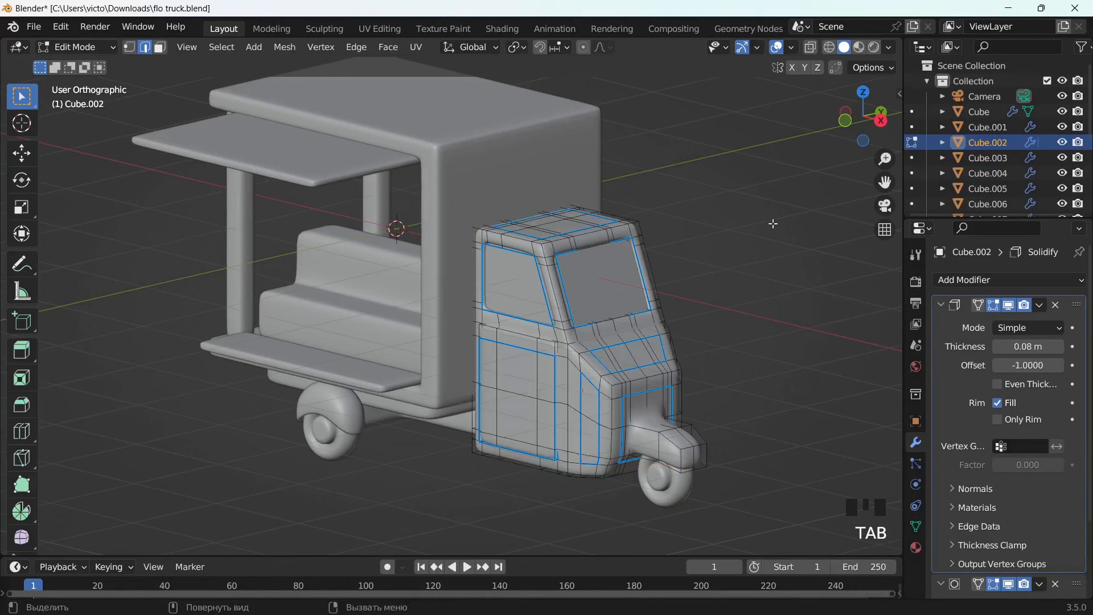
{"action": "left_click", "coordinate": [810, 46]}
{"action": "middle_click_drag", "start_coordinate": [763, 398], "coordinate": [631, 409]}
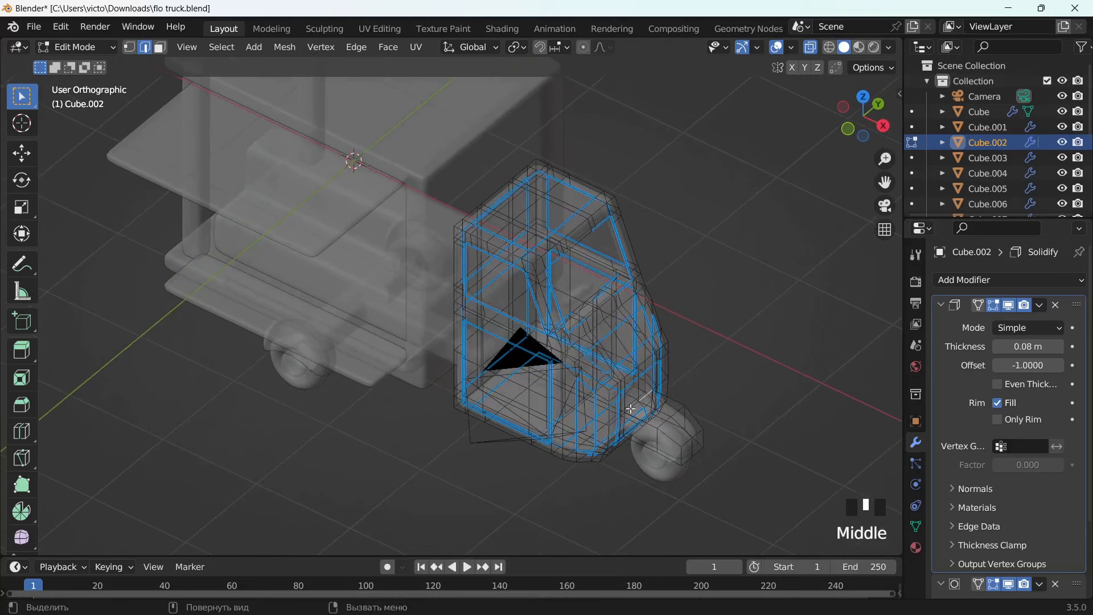
{"action": "left_click", "coordinate": [654, 408], "text": "ctrl"}
{"action": "left_click", "coordinate": [810, 48]}
{"action": "middle_click_drag", "start_coordinate": [746, 347], "coordinate": [700, 454]}
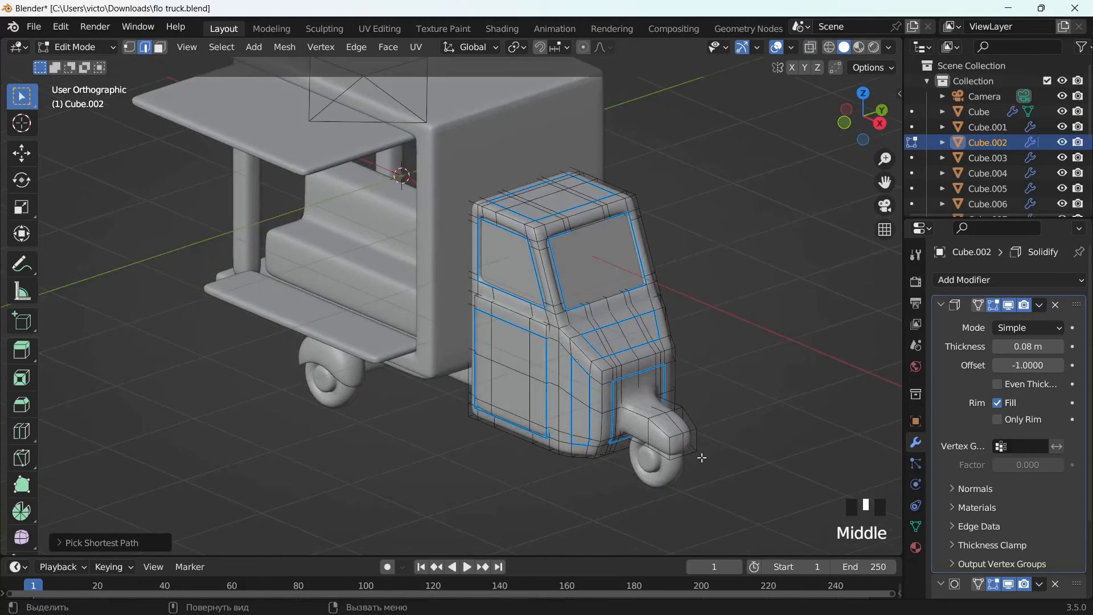
{"action": "key", "text": "g"}
{"action": "key", "text": "z"}
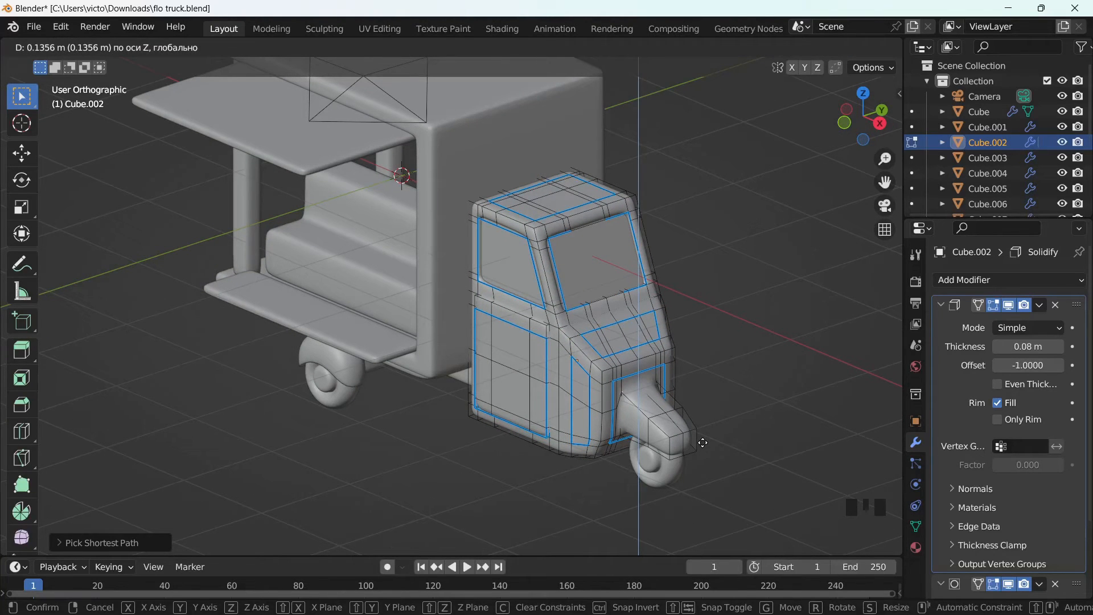
{"action": "left_click", "coordinate": [702, 442]}
Select the next cross edge on top of the front fender and raise it about 0.07 m along Z.
{"action": "left_click", "coordinate": [658, 416]}
{"action": "left_click", "coordinate": [674, 411], "text": "ctrl"}
{"action": "key", "text": "g"}
{"action": "key", "text": "z"}
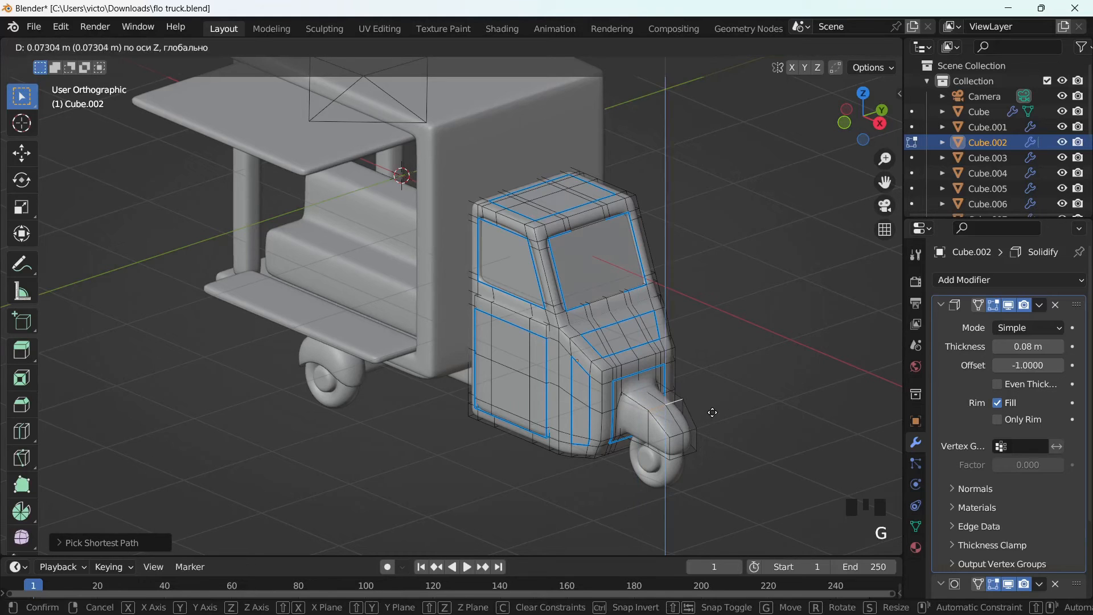
{"action": "left_click", "coordinate": [712, 408]}
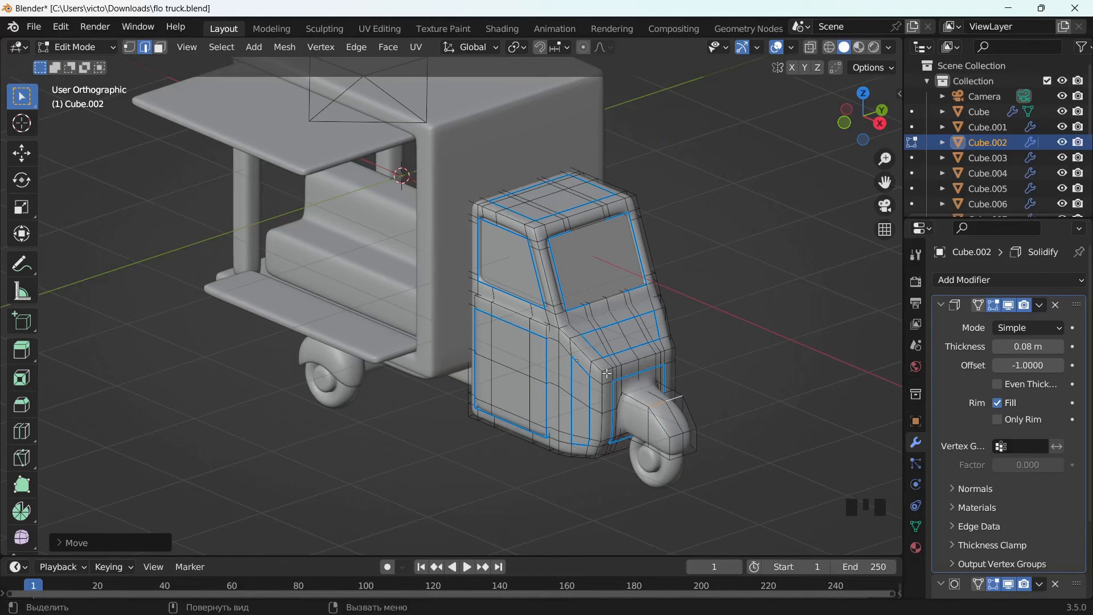
Edit the cab body, side windows and windshield together with X-ray in front view, moving the roof's front corner about 0.09 m back along X.
{"action": "middle_click_drag", "start_coordinate": [607, 373], "coordinate": [772, 327], "text": "alt"}
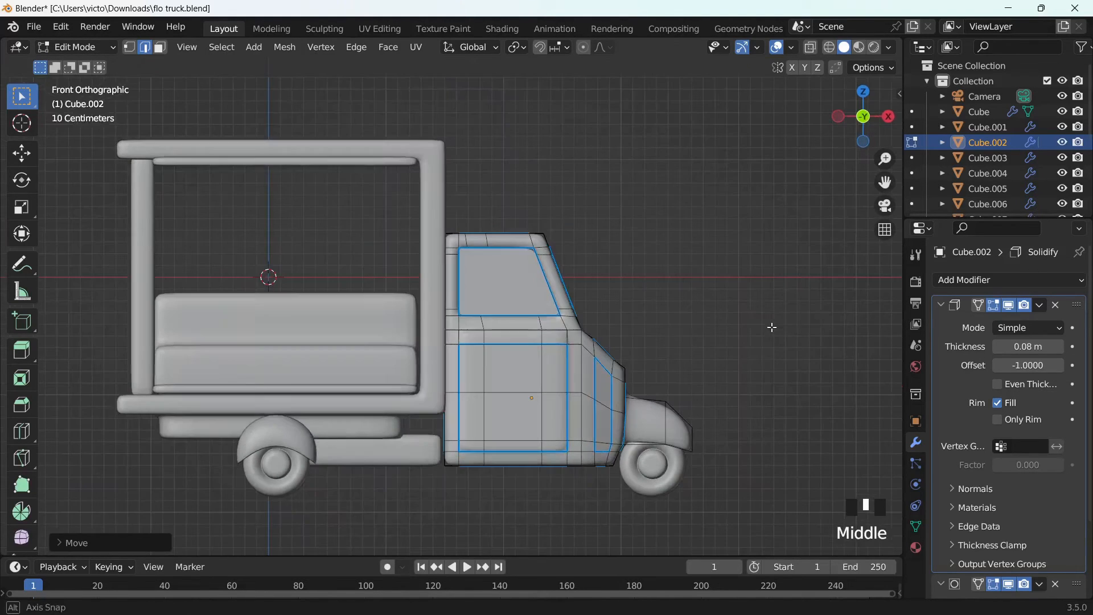
{"action": "left_click", "coordinate": [813, 49]}
{"action": "left_click", "coordinate": [130, 50]}
{"action": "key", "text": "Tab"}
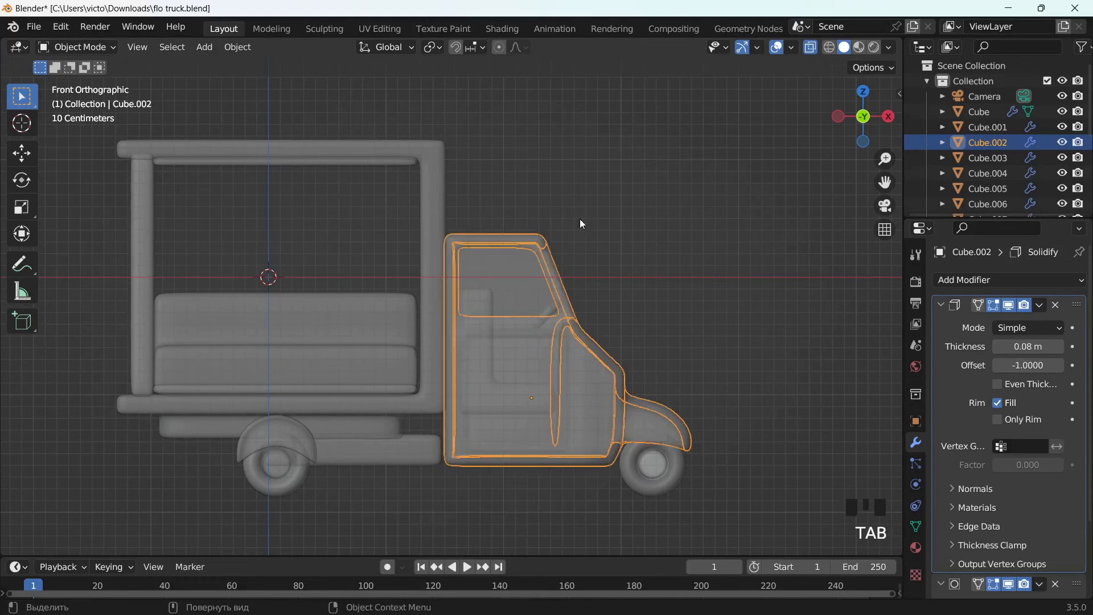
{"action": "left_click", "coordinate": [503, 280], "text": "shift"}
{"action": "middle_click_drag", "start_coordinate": [504, 280], "coordinate": [744, 311]}
{"action": "left_click", "coordinate": [556, 278], "text": "shift"}
{"action": "left_click", "coordinate": [557, 279], "text": "shift"}
{"action": "key", "text": "Tab"}
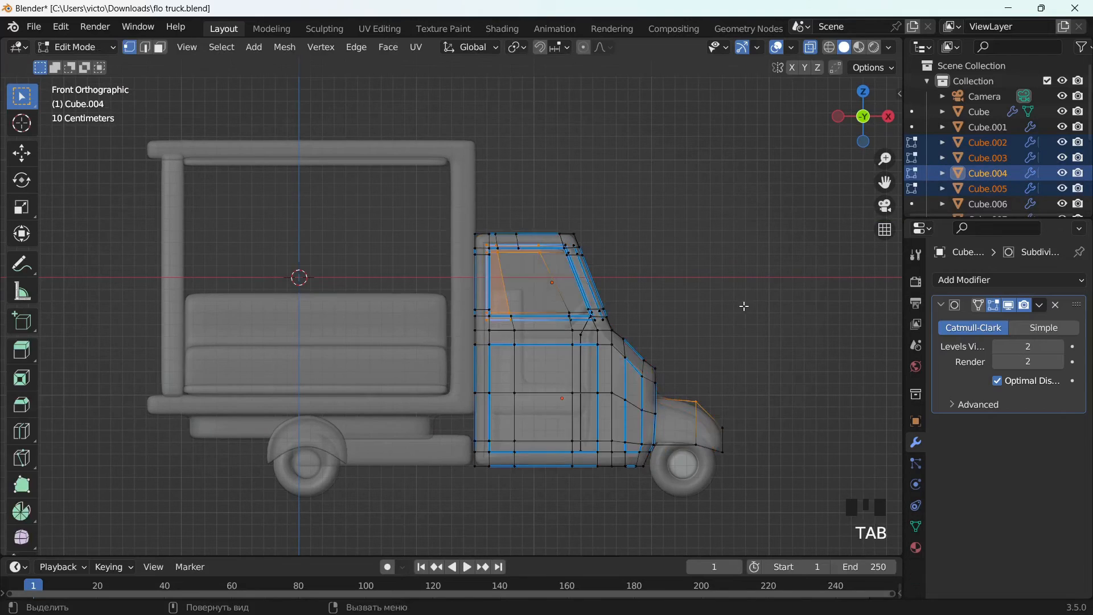
{"action": "left_click_drag", "start_coordinate": [635, 178], "coordinate": [552, 267]}
{"action": "key", "text": "g"}
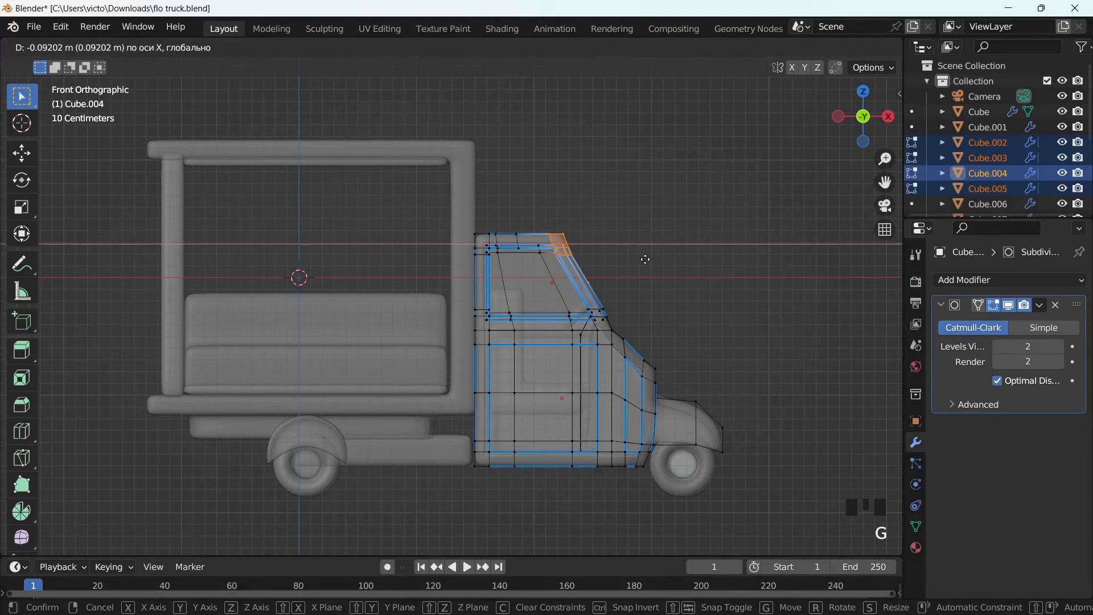
{"action": "left_click", "coordinate": [644, 259]}
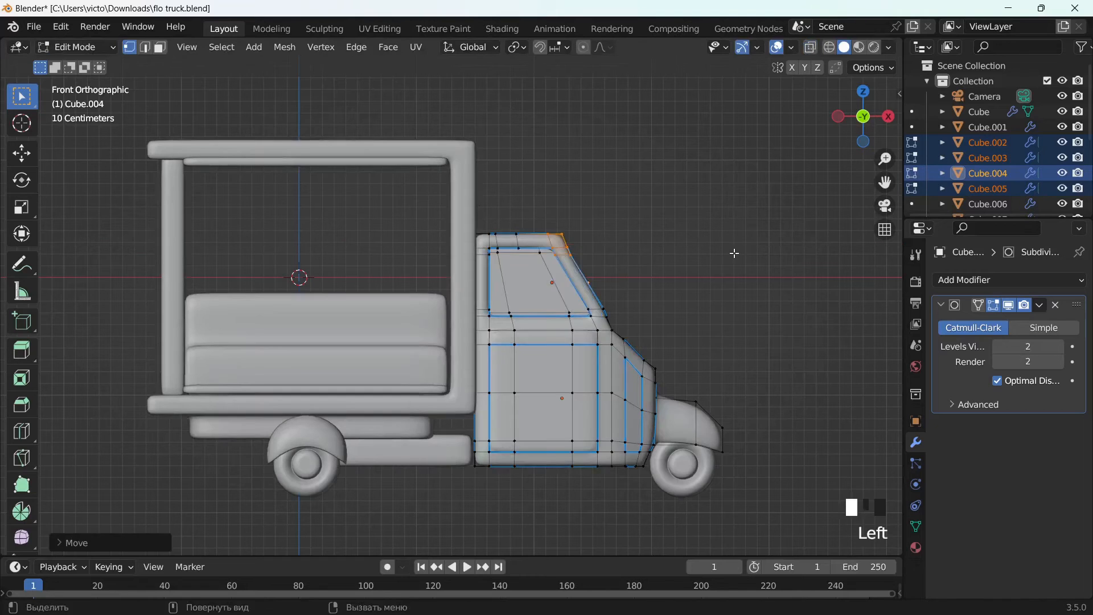
{"action": "key", "text": "Tab"}
{"action": "middle_click_drag", "start_coordinate": [736, 265], "coordinate": [692, 297]}
{"action": "left_click", "coordinate": [664, 291]}
{"action": "scroll", "coordinate": [697, 286], "scroll_direction": "down", "scroll_amount": 2}
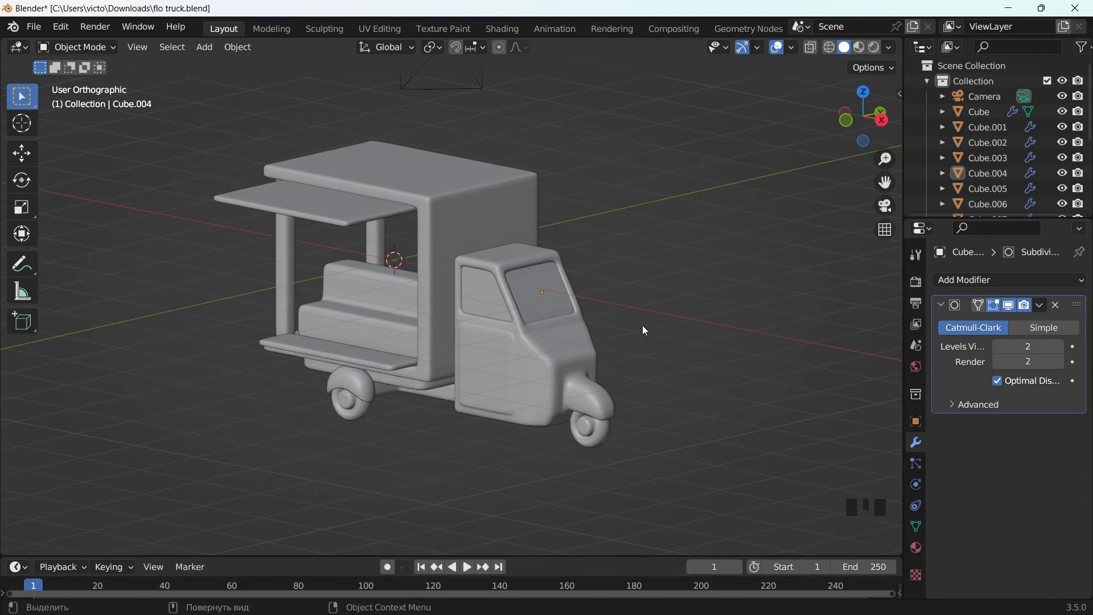
{"action": "scroll", "coordinate": [642, 340], "scroll_direction": "up", "scroll_amount": 2}
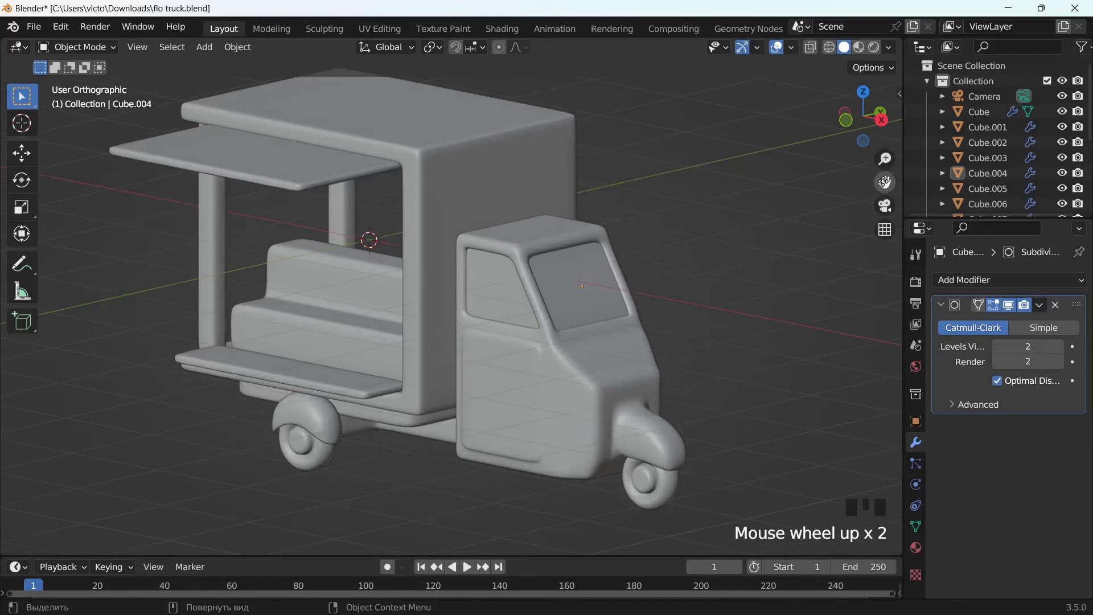
Place the 3D cursor at the front lower corner of the cab's side window and add a Path curve there.
{"action": "middle_click_drag", "start_coordinate": [885, 182], "coordinate": [878, 179]}
{"action": "scroll", "coordinate": [683, 285], "scroll_direction": "up", "scroll_amount": 1}
{"action": "left_click", "coordinate": [533, 325]}
{"action": "key", "text": "shift+a"}
{"action": "mouse_move", "coordinate": [533, 319]}
{"action": "scroll", "coordinate": [656, 80], "scroll_direction": "up", "scroll_amount": 7}
{"action": "scroll", "coordinate": [656, 80], "scroll_direction": "up", "scroll_amount": 4}
{"action": "scroll", "coordinate": [653, 75], "scroll_direction": "down", "scroll_amount": 8}
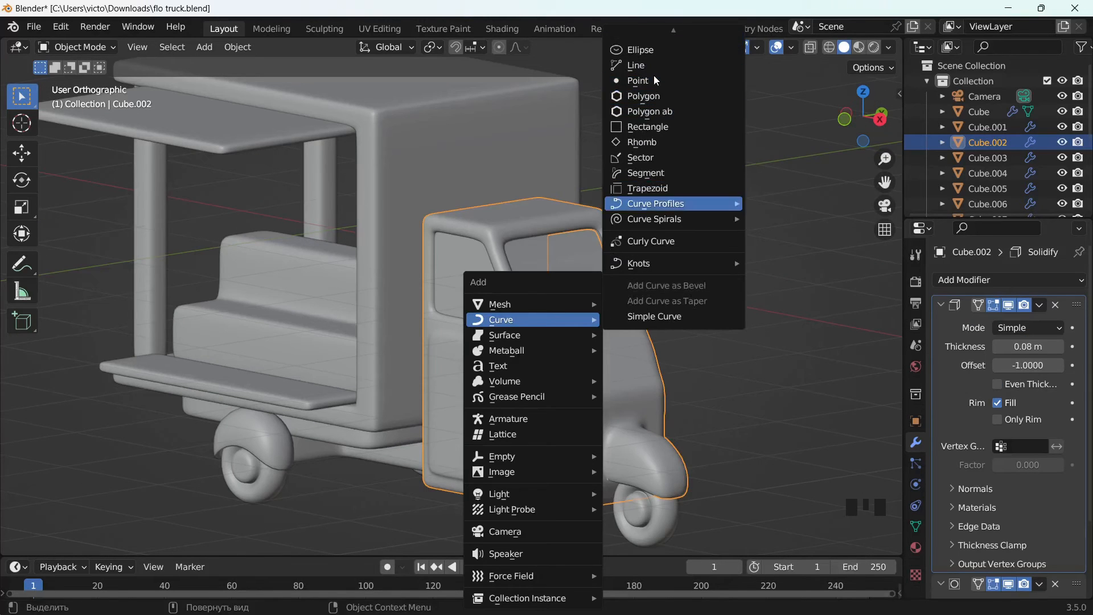
{"action": "scroll", "coordinate": [653, 75], "scroll_direction": "up", "scroll_amount": 20}
{"action": "scroll", "coordinate": [653, 76], "scroll_direction": "up", "scroll_amount": 2}
{"action": "scroll", "coordinate": [653, 75], "scroll_direction": "down", "scroll_amount": 2}
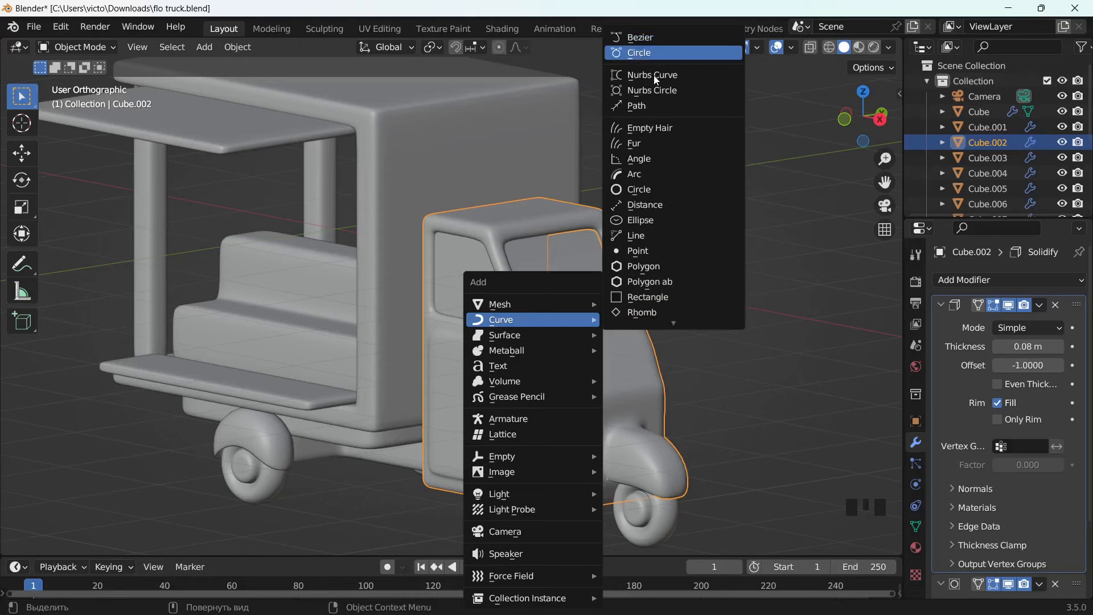
{"action": "left_click", "coordinate": [643, 106]}
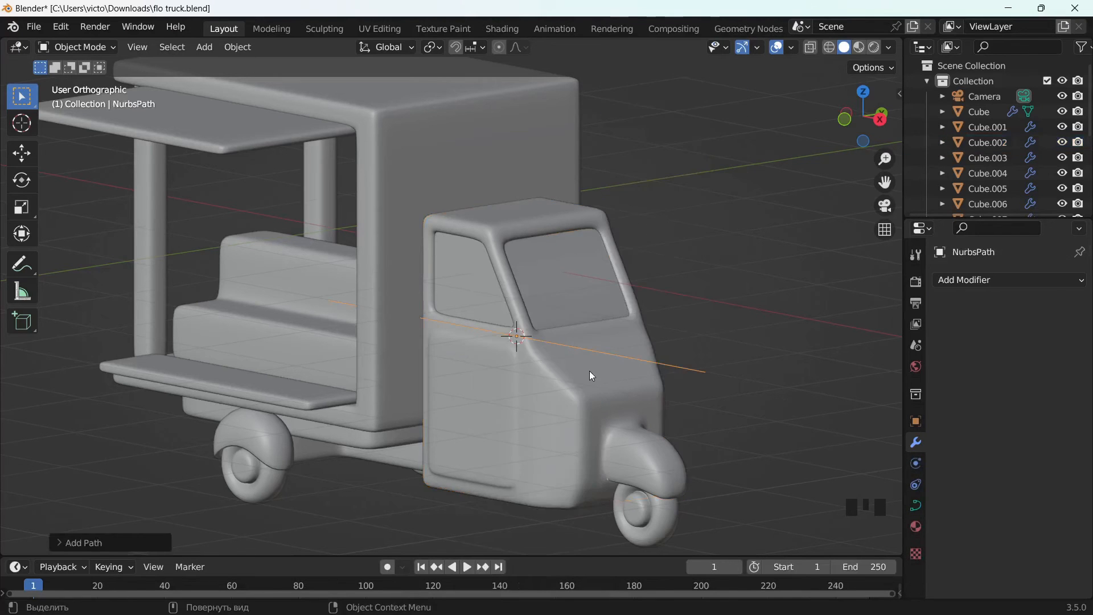
Stand the path upright with 90° rotations and scale its control points down to about 0.08.
{"action": "middle_click_drag", "start_coordinate": [592, 376], "coordinate": [634, 306]}
{"action": "type", "text": "r90"}
{"action": "left_click", "coordinate": [598, 457]}
{"action": "type", "text": "r90"}
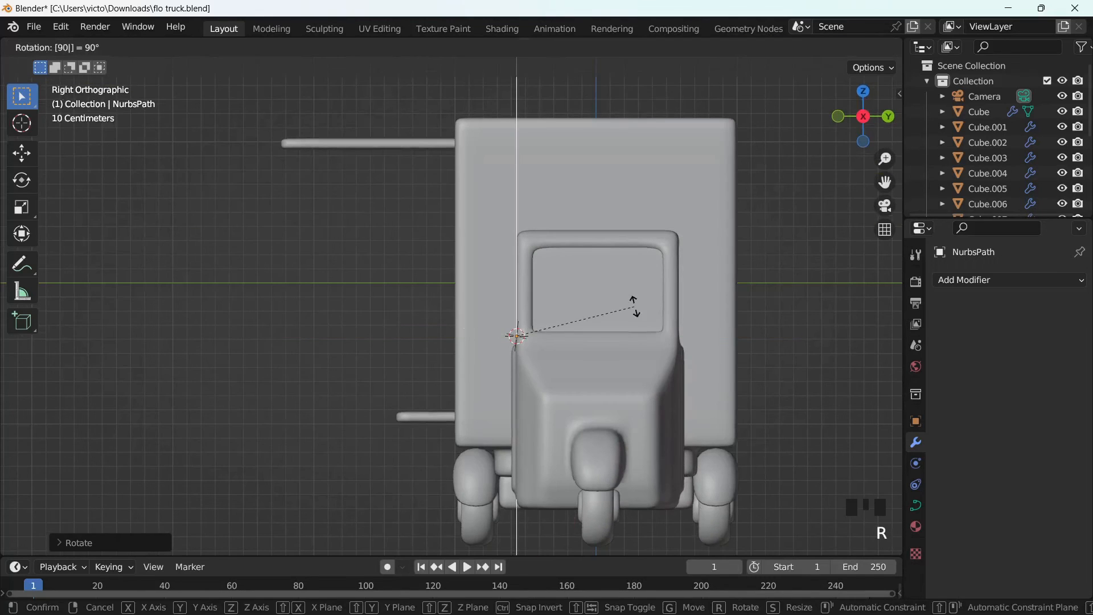
{"action": "left_click", "coordinate": [635, 306]}
{"action": "key", "text": "Tab"}
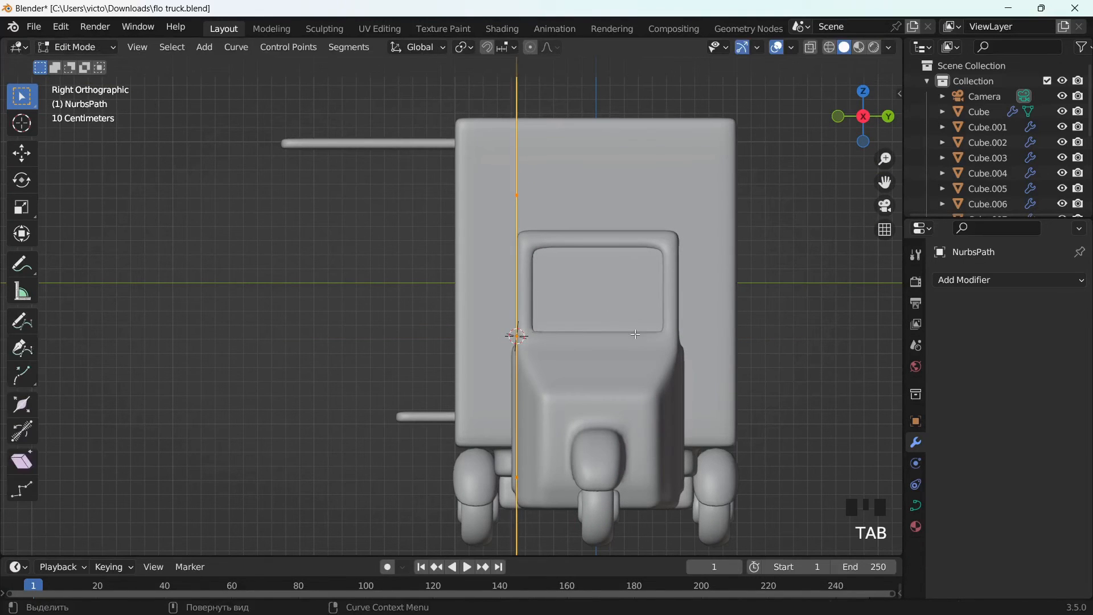
{"action": "key", "text": "s"}
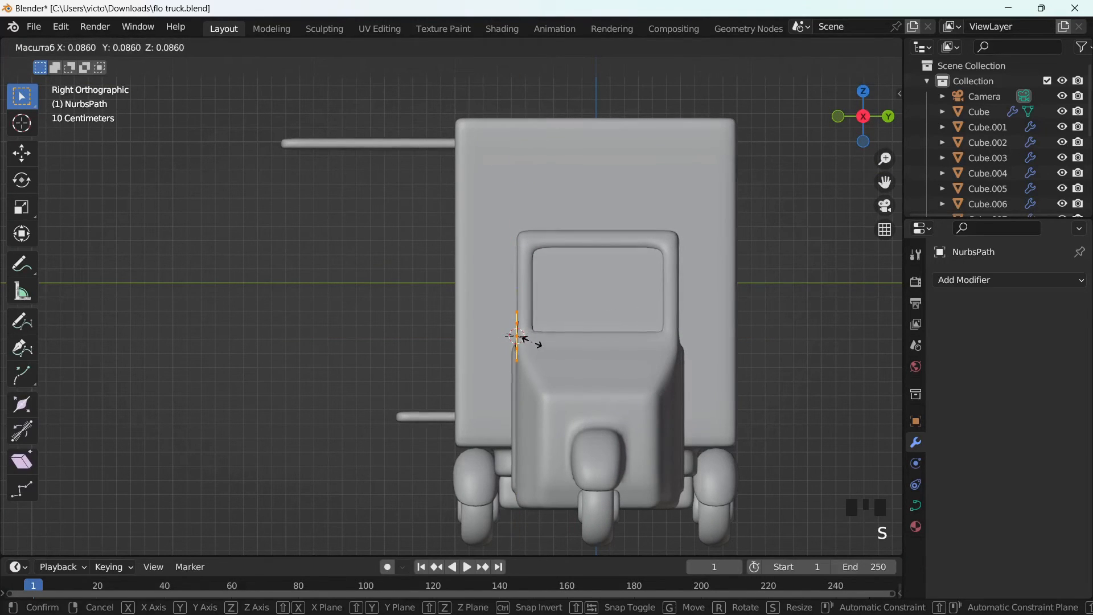
{"action": "left_click", "coordinate": [524, 338]}
In right view, move the path's control points outwards from the cab to shape a curved mirror bracket, and leave Edit Mode.
{"action": "scroll", "coordinate": [531, 344], "scroll_direction": "up", "scroll_amount": 4}
{"action": "left_click", "coordinate": [586, 367]}
{"action": "key", "text": "g"}
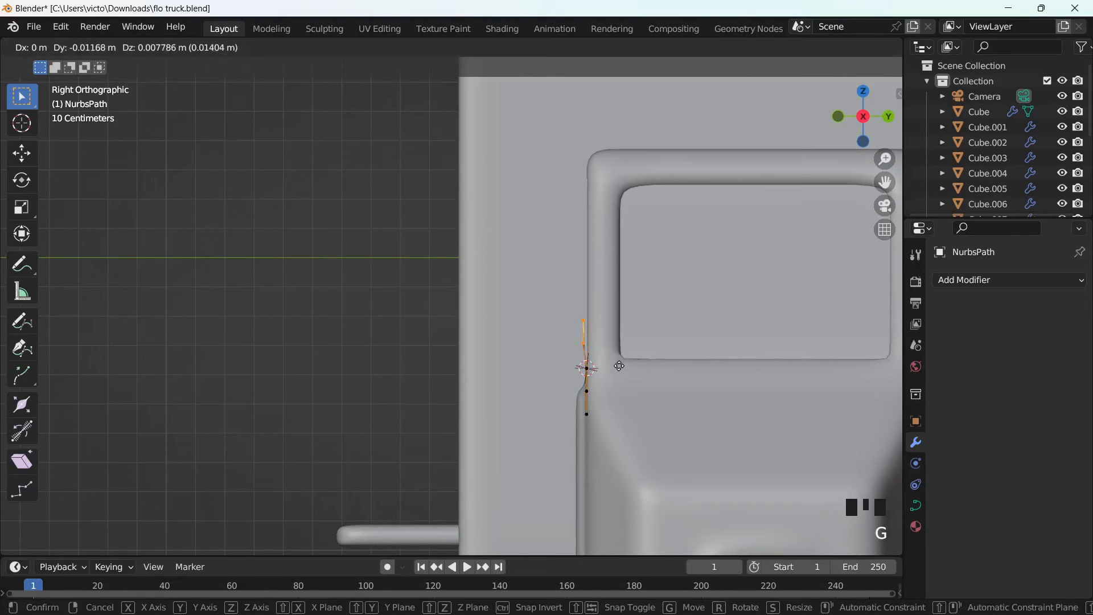
{"action": "left_click", "coordinate": [596, 387]}
{"action": "left_click", "coordinate": [587, 368]}
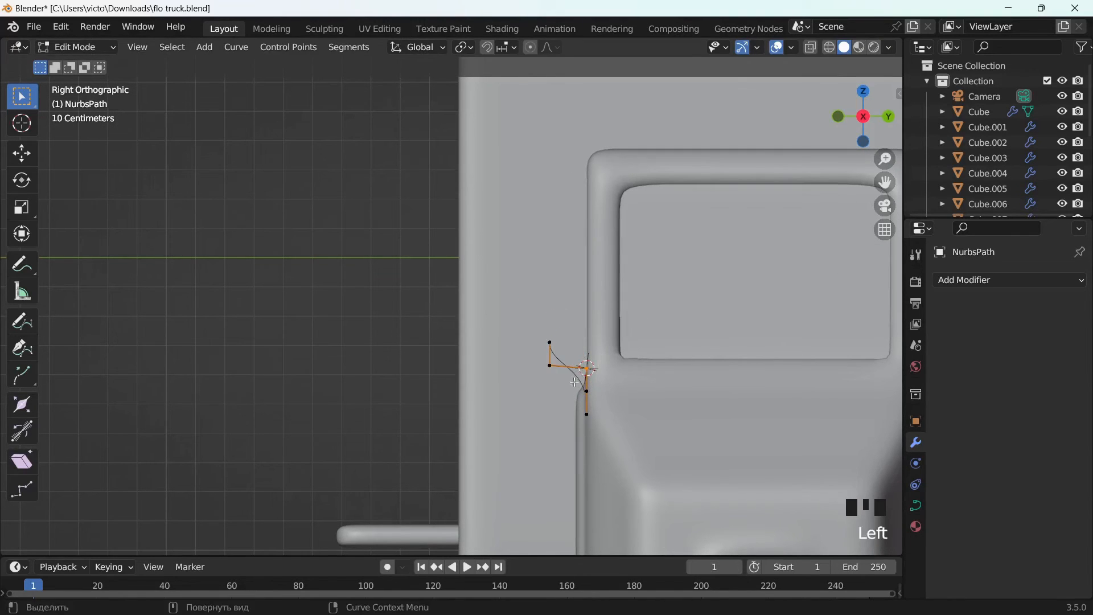
{"action": "key", "text": "g"}
{"action": "left_click", "coordinate": [572, 393]}
{"action": "key", "text": "g"}
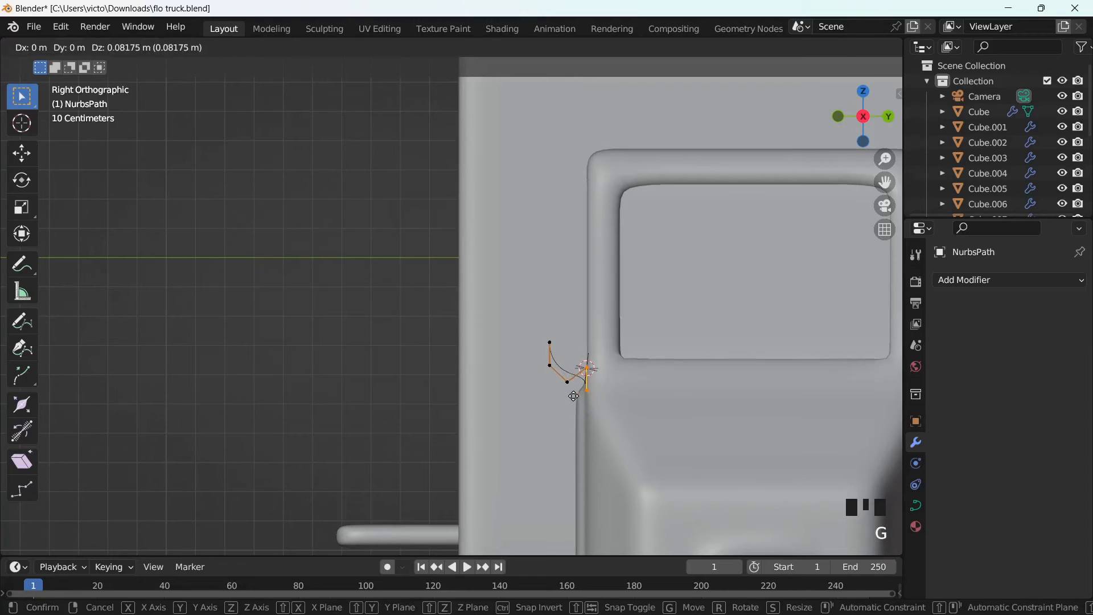
{"action": "left_click", "coordinate": [574, 397]}
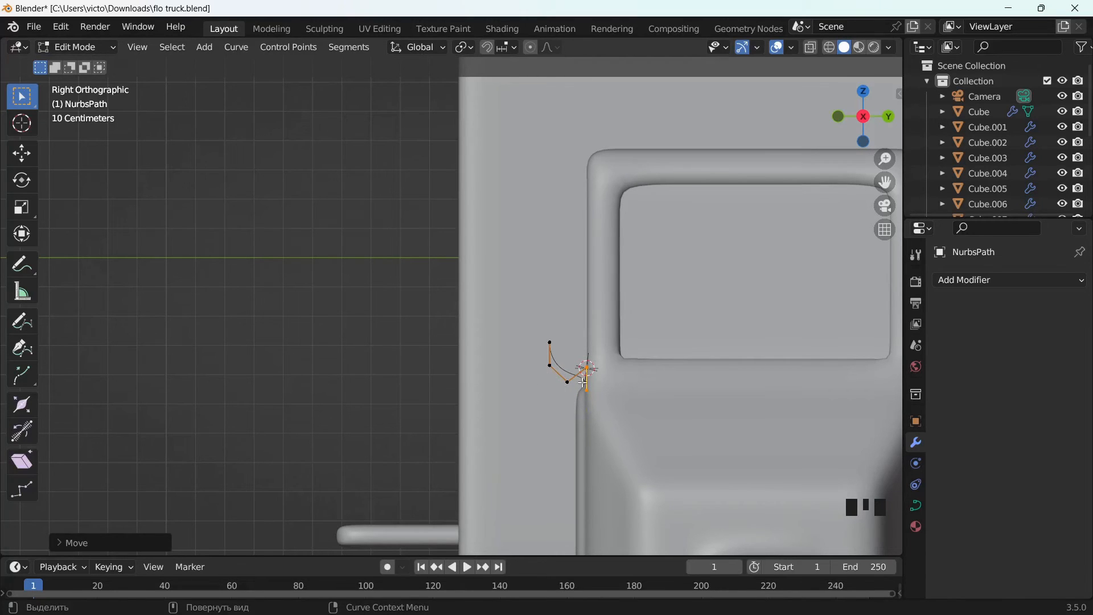
{"action": "left_click_drag", "start_coordinate": [568, 387], "coordinate": [523, 358]}
{"action": "key", "text": "Tab"}
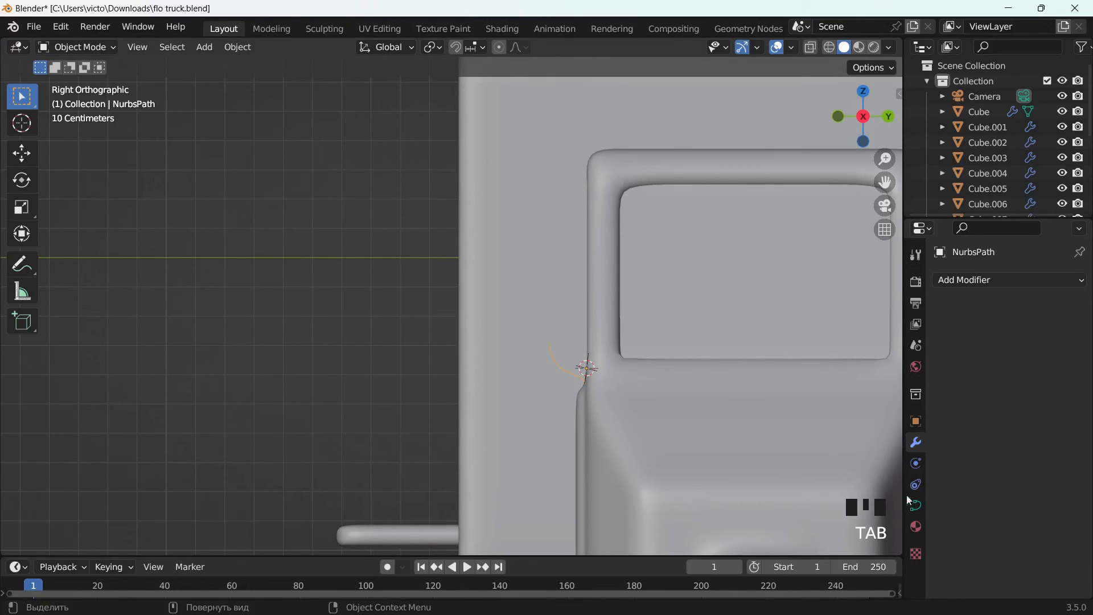
Give the bracket curve a round bevel with a depth of 0.02 m and fill its caps.
{"action": "left_click", "coordinate": [916, 505]}
{"action": "scroll", "coordinate": [985, 475], "scroll_direction": "down", "scroll_amount": 7}
{"action": "left_click_drag", "start_coordinate": [985, 476], "coordinate": [1063, 478]}
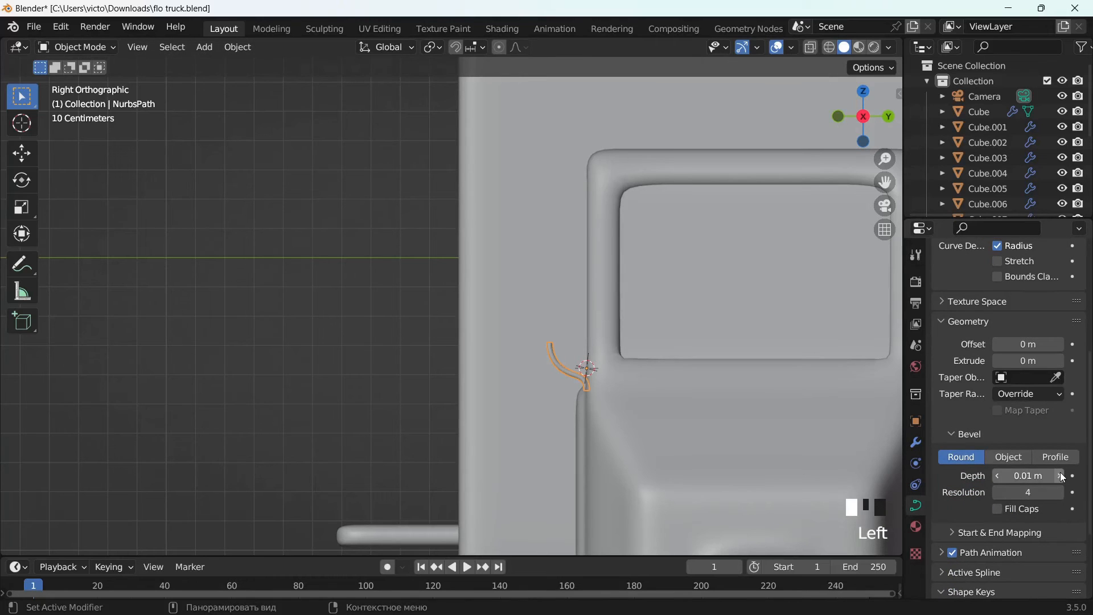
{"action": "middle_click_drag", "start_coordinate": [653, 404], "coordinate": [803, 466]}
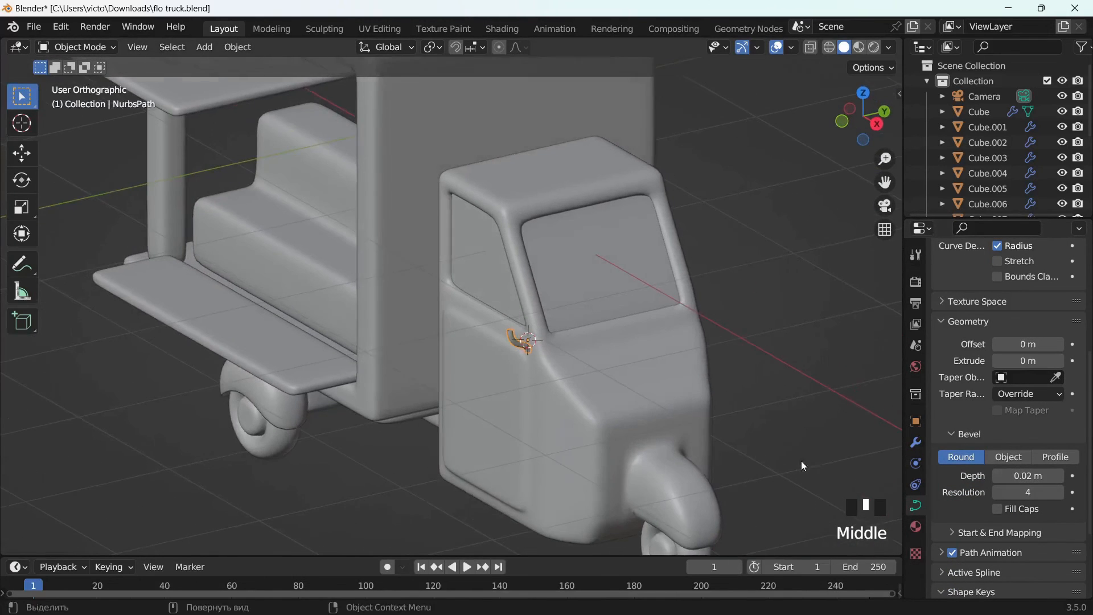
{"action": "scroll", "coordinate": [622, 401], "scroll_direction": "up", "scroll_amount": 2}
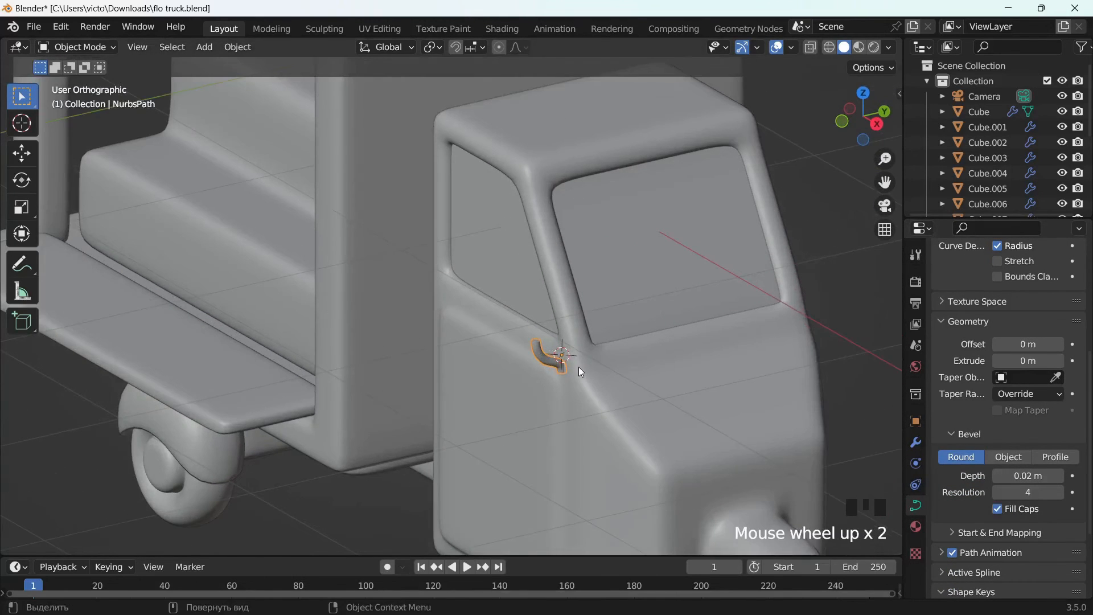
In top view, move the mirror bracket's outer end about 0.06 m backwards along X.
{"action": "middle_click_drag", "start_coordinate": [580, 369], "coordinate": [609, 396]}
{"action": "key", "text": "Tab"}
{"action": "middle_click_drag", "start_coordinate": [553, 364], "coordinate": [683, 446]}
{"action": "key", "text": "g"}
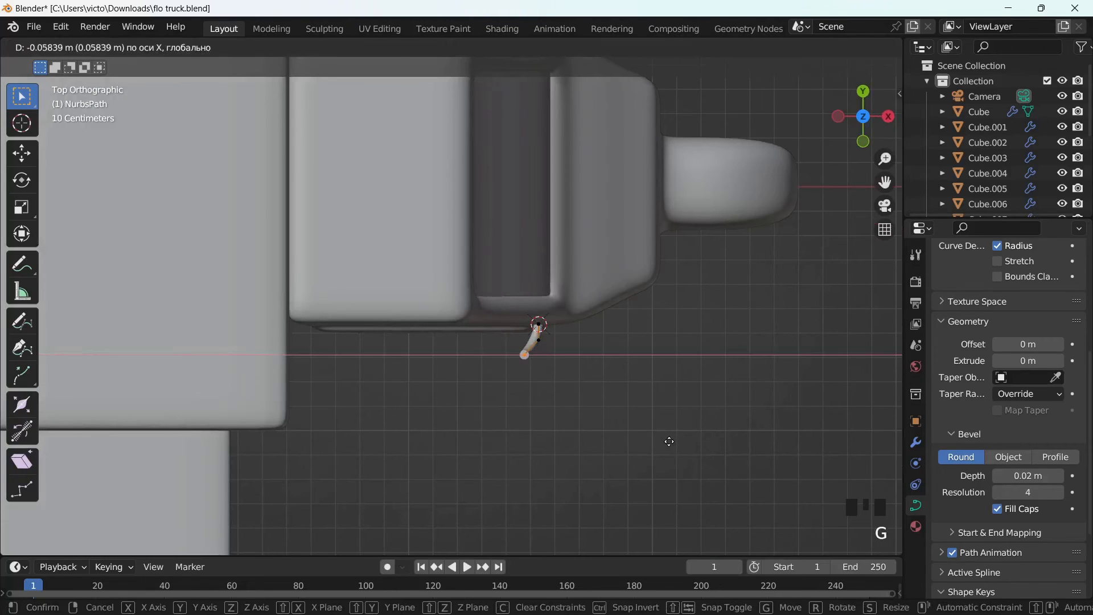
{"action": "left_click", "coordinate": [668, 441]}
{"action": "key", "text": "Tab"}
{"action": "middle_click_drag", "start_coordinate": [617, 449], "coordinate": [557, 343]}
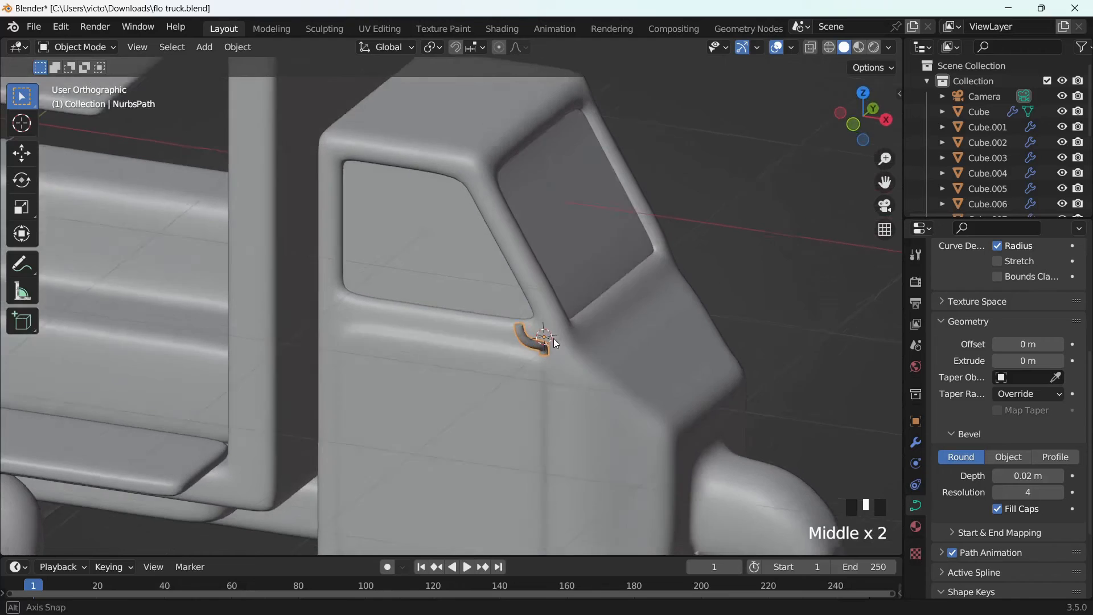
Add a cube at the 3D cursor for the side mirror, scale it down and thin it along X.
{"action": "key", "text": "shift+a"}
{"action": "mouse_move", "coordinate": [549, 303]}
{"action": "left_click", "coordinate": [609, 319]}
{"action": "key", "text": "s"}
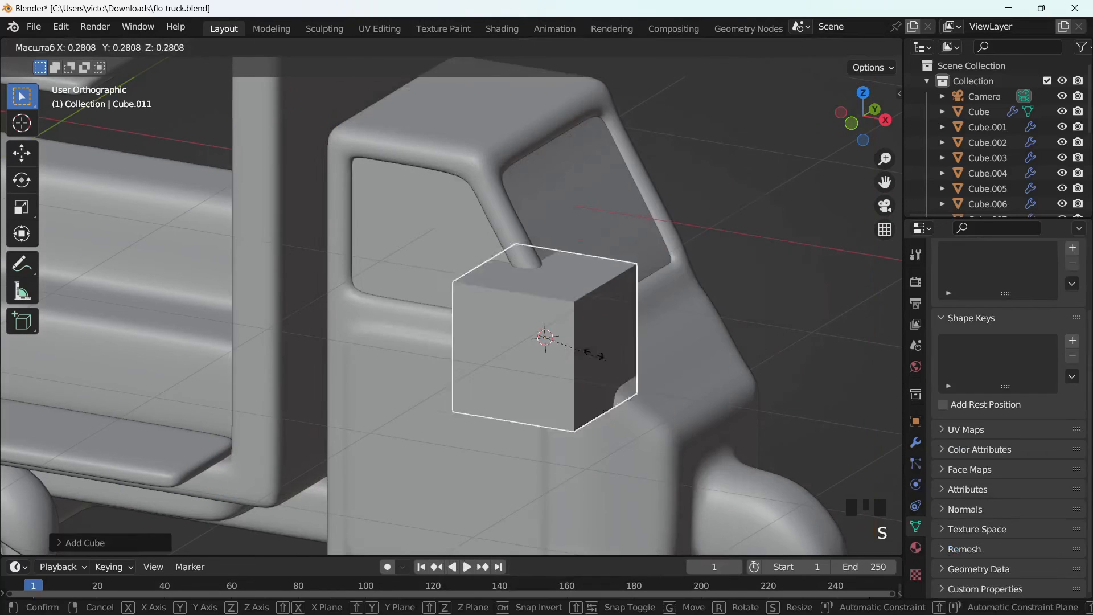
{"action": "left_click", "coordinate": [569, 344]}
{"action": "key", "text": "s"}
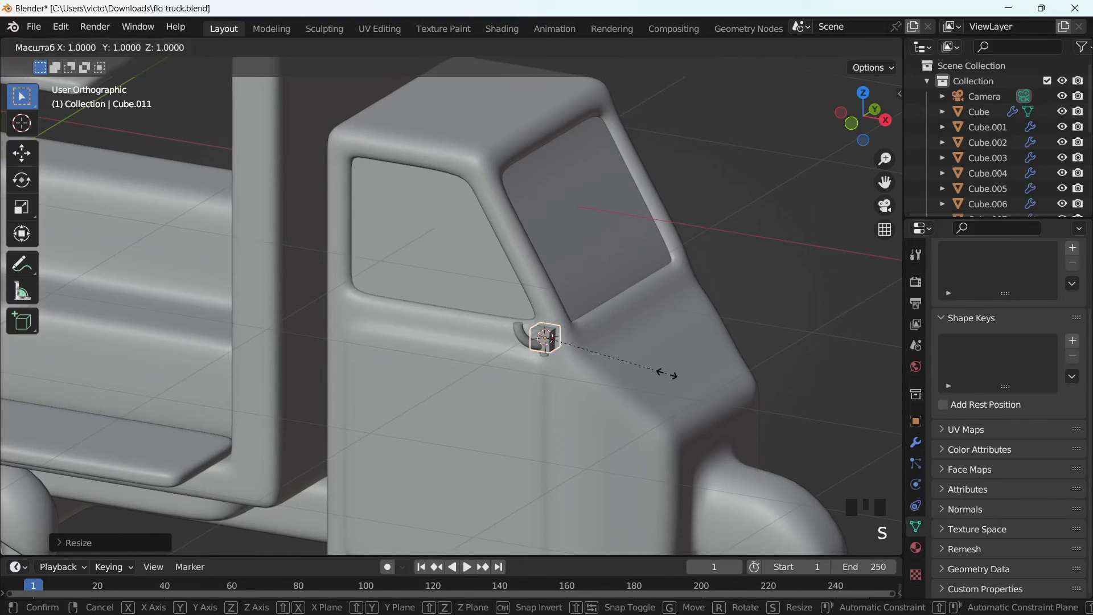
{"action": "key", "text": "x"}
{"action": "left_click", "coordinate": [617, 361]}
Move the mirror cube onto the bracket's outer end, stretch it along Z and adjust its scale.
{"action": "mouse_move", "coordinate": [617, 361]}
{"action": "middle_mouse_down"}
{"action": "mouse_move", "coordinate": [534, 334]}
{"action": "mouse_move", "coordinate": [606, 377]}
{"action": "middle_mouse_up"}
{"action": "key", "text": "g"}
{"action": "left_click", "coordinate": [569, 348]}
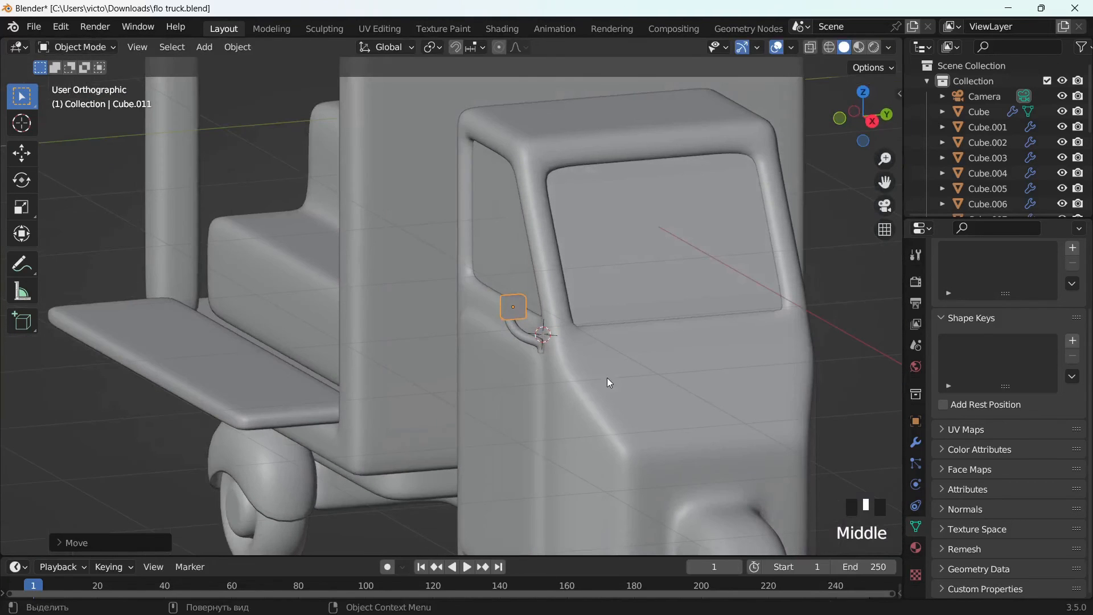
{"action": "key", "text": "s"}
{"action": "key", "text": "z"}
{"action": "left_click", "coordinate": [631, 478]}
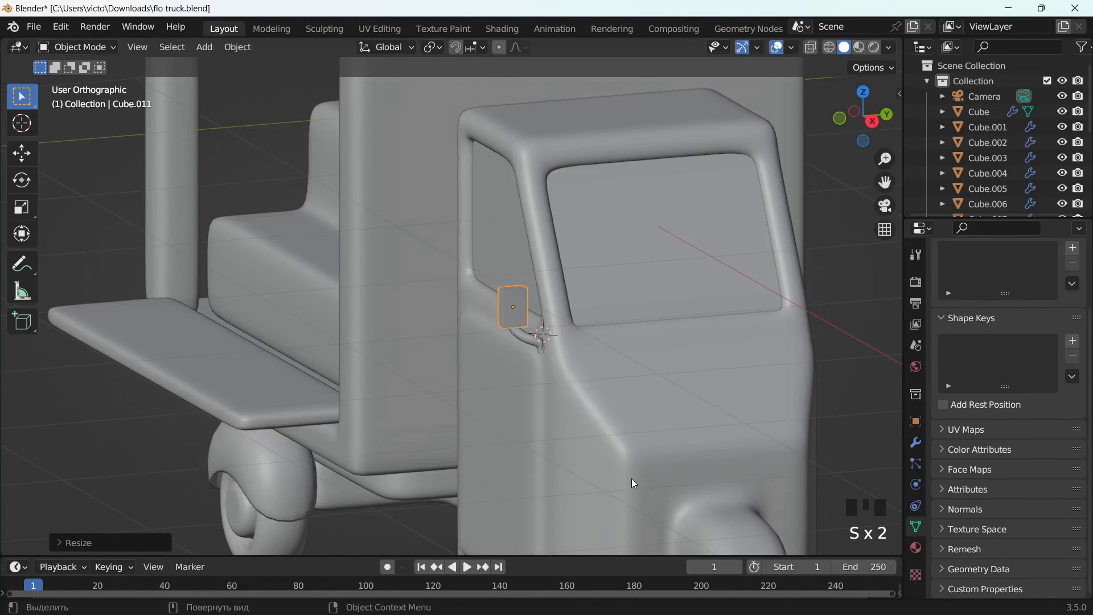
{"action": "key", "text": "s"}
{"action": "left_click", "coordinate": [669, 464]}
Fine-tune the mirror block's position against the bracket end and resize it.
{"action": "middle_click_drag", "start_coordinate": [623, 424], "coordinate": [700, 439]}
{"action": "key", "text": "g"}
{"action": "left_click", "coordinate": [737, 385]}
{"action": "key", "text": "g"}
{"action": "left_click", "coordinate": [579, 354]}
{"action": "key", "text": "s"}
{"action": "left_click", "coordinate": [600, 373]}
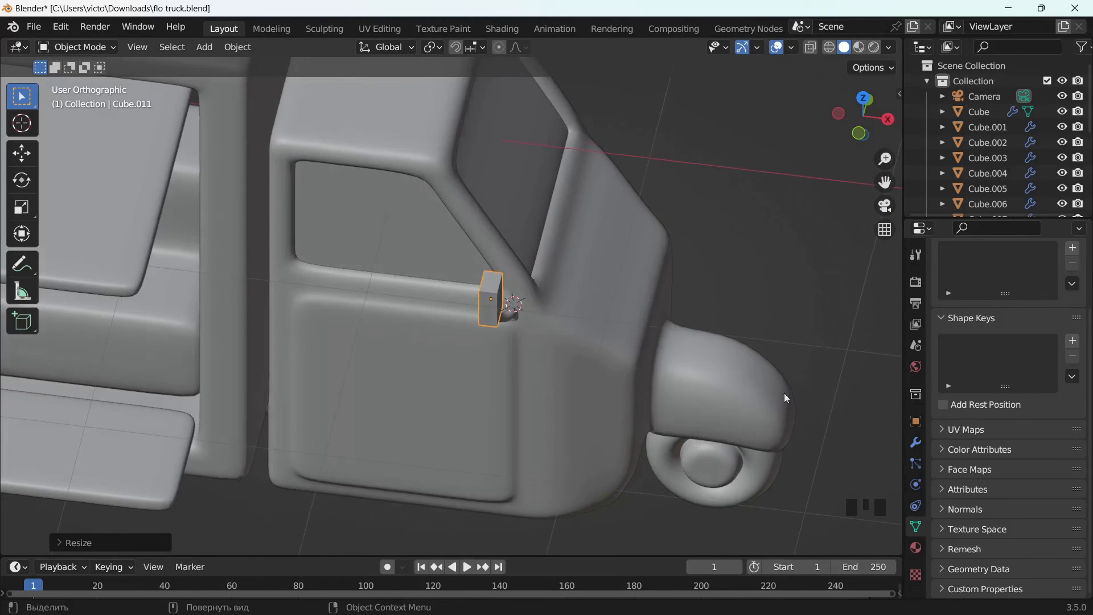
Add a Subdivision Surface modifier with viewport level 2 to the side mirror block and shade it smooth.
{"action": "left_click", "coordinate": [915, 442]}
{"action": "left_click", "coordinate": [1002, 278]}
{"action": "left_click", "coordinate": [766, 552]}
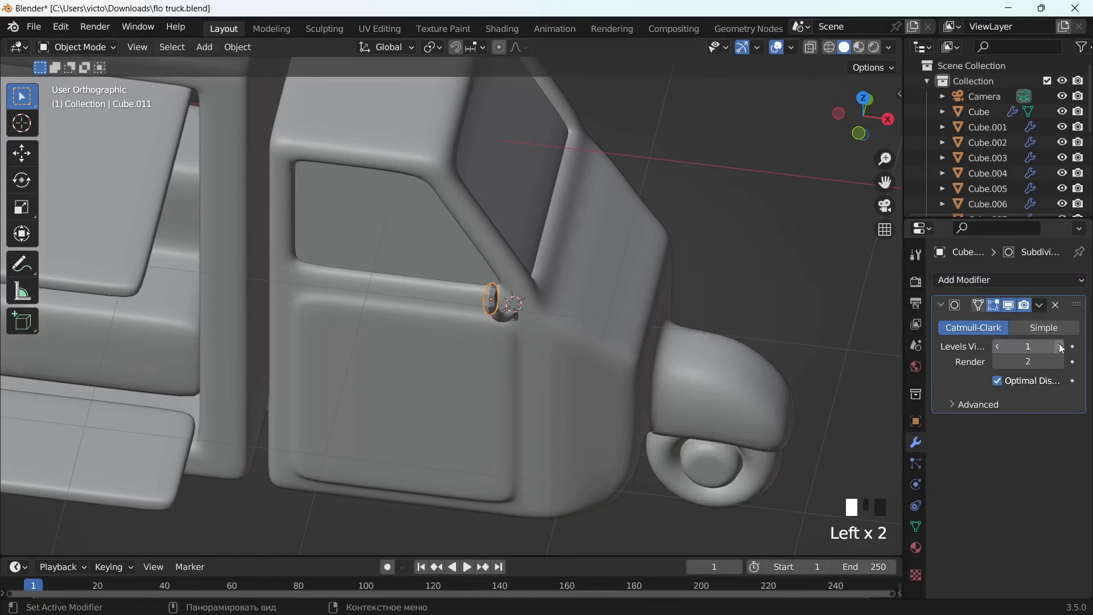
{"action": "right_click", "coordinate": [499, 300]}
{"action": "scroll", "coordinate": [493, 369], "scroll_direction": "up", "scroll_amount": 4}
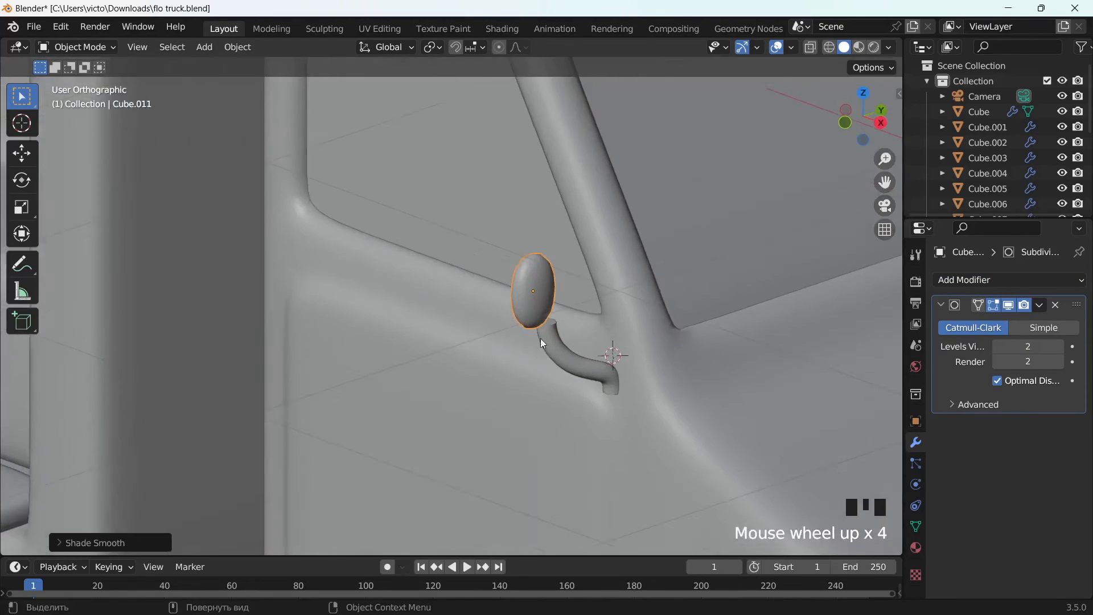
{"action": "middle_click_drag", "start_coordinate": [541, 338], "coordinate": [572, 340]}
Add a Bevel modifier above the subdivision, limited by weight, with amount 0.2 m, 2 segments and profile shape 1.00.
{"action": "left_click", "coordinate": [1001, 280]}
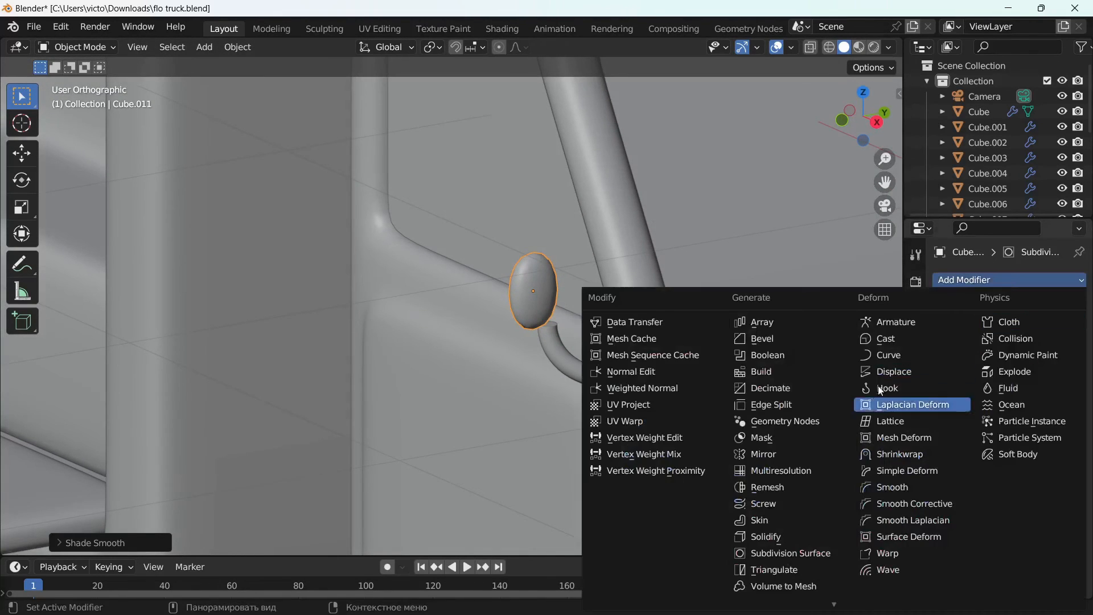
{"action": "left_click", "coordinate": [755, 338]}
{"action": "left_click_drag", "start_coordinate": [1075, 305], "coordinate": [1070, 500]}
{"action": "left_click_drag", "start_coordinate": [1036, 407], "coordinate": [1006, 461]}
{"action": "left_click", "coordinate": [1060, 382]}
{"action": "left_click", "coordinate": [974, 432]}
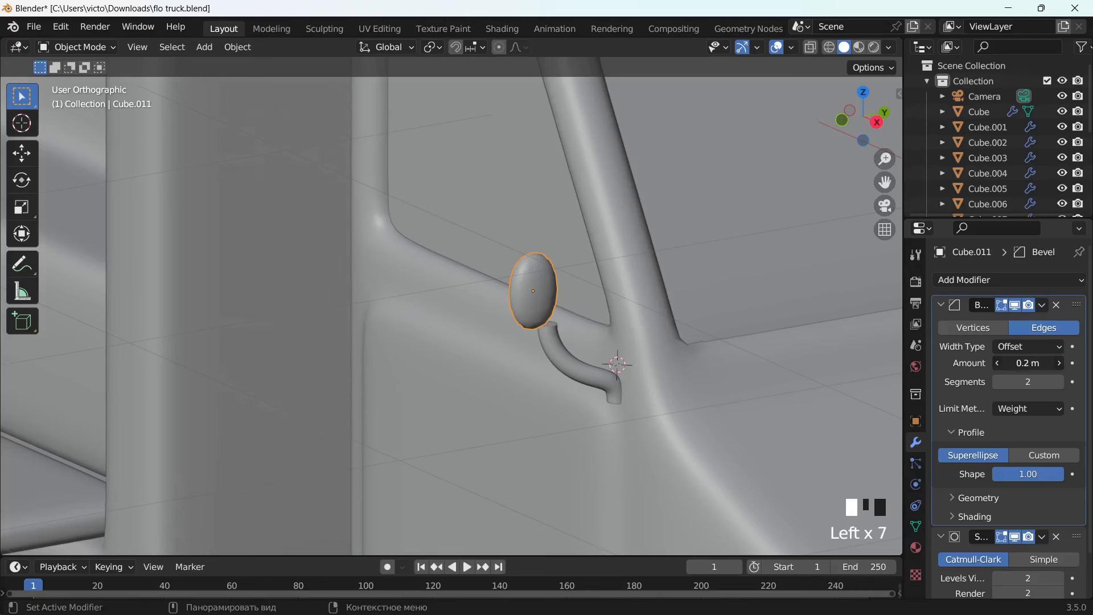
Raise the mean bevel weight of all the side mirror's edges and set the bevel amount to 0.88 m.
{"action": "key", "text": "Tab"}
{"action": "key", "text": "n"}
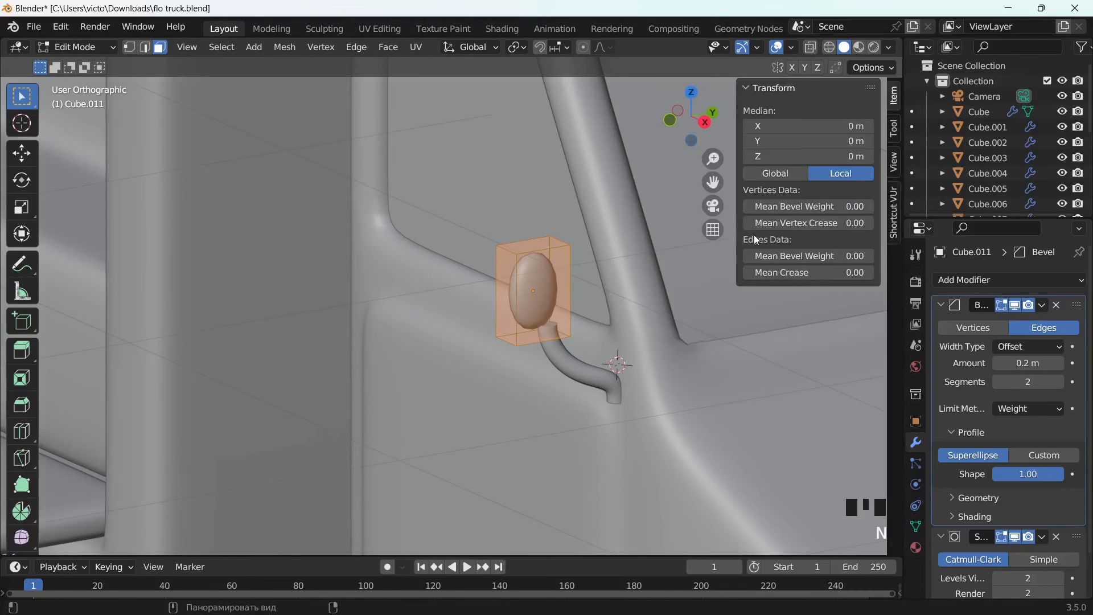
{"action": "left_click_drag", "start_coordinate": [808, 255], "coordinate": [837, 255]}
{"action": "key", "text": "Tab"}
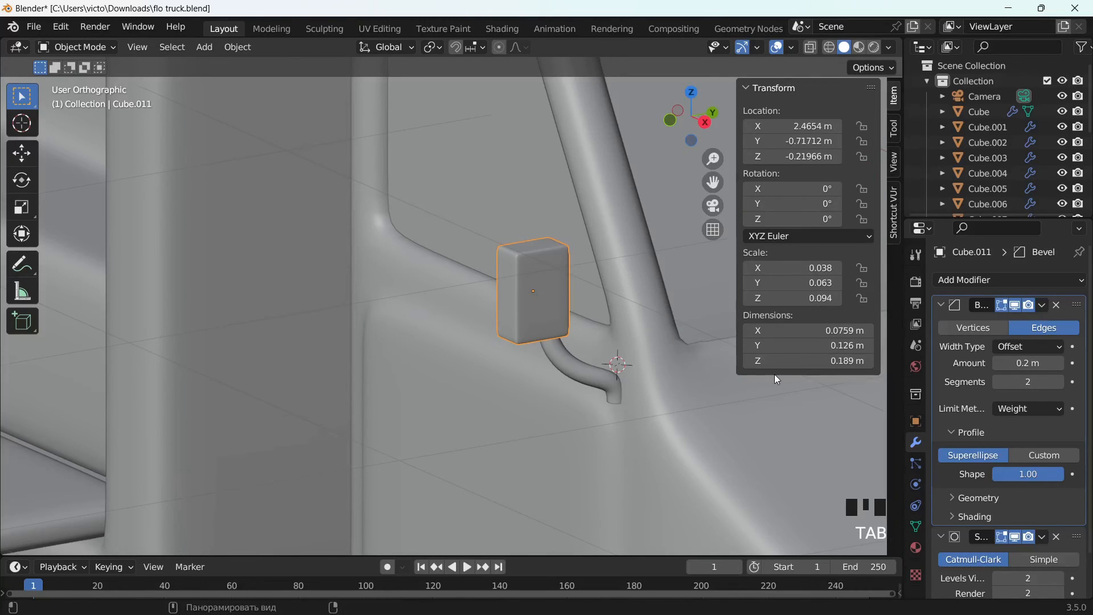
{"action": "key", "text": "n"}
{"action": "left_click_drag", "start_coordinate": [1008, 363], "coordinate": [1047, 362]}
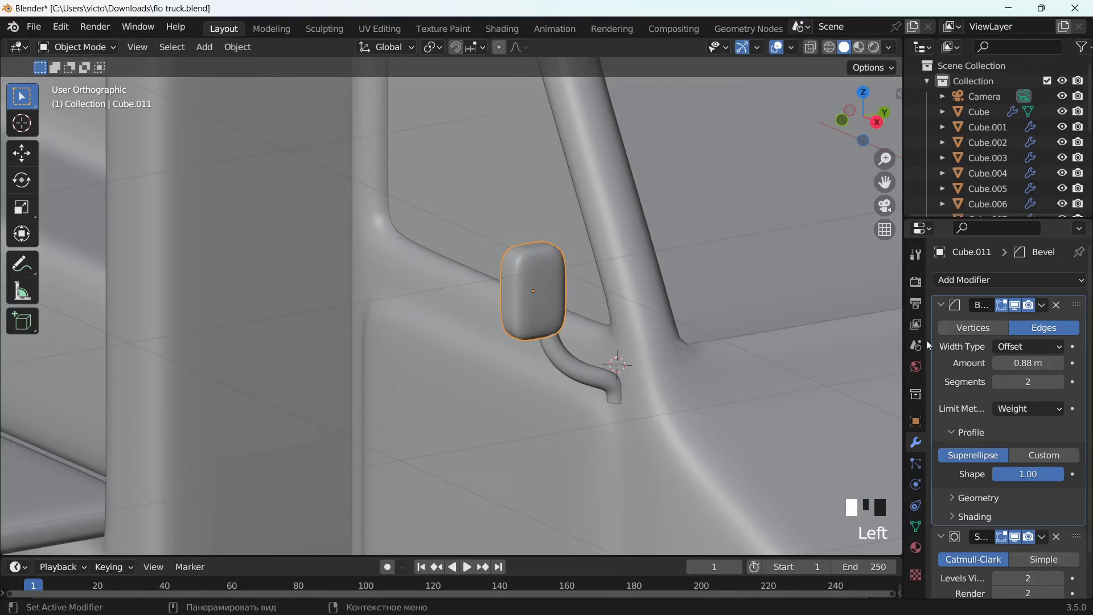
Select the side mirror together with its curved bracket and scale both up slightly.
{"action": "middle_click_drag", "start_coordinate": [854, 342], "coordinate": [514, 243]}
{"action": "scroll", "coordinate": [514, 242], "scroll_direction": "down", "scroll_amount": 4}
{"action": "middle_click_drag", "start_coordinate": [649, 282], "coordinate": [614, 305]}
{"action": "scroll", "coordinate": [615, 305], "scroll_direction": "up", "scroll_amount": 5}
{"action": "left_click", "coordinate": [504, 312]}
{"action": "left_click", "coordinate": [535, 348], "text": "shift"}
{"action": "key", "text": "s"}
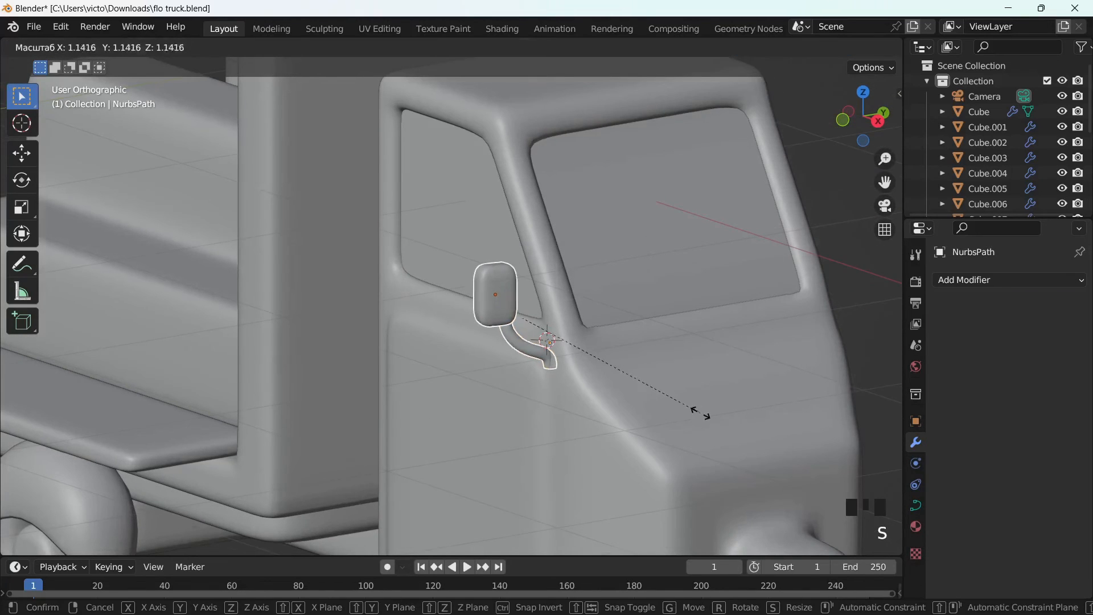
{"action": "left_click", "coordinate": [732, 446]}
{"action": "scroll", "coordinate": [707, 413], "scroll_direction": "down", "scroll_amount": 6}
{"action": "middle_click_drag", "start_coordinate": [706, 414], "coordinate": [754, 374]}
{"action": "scroll", "coordinate": [621, 330], "scroll_direction": "up", "scroll_amount": 5}
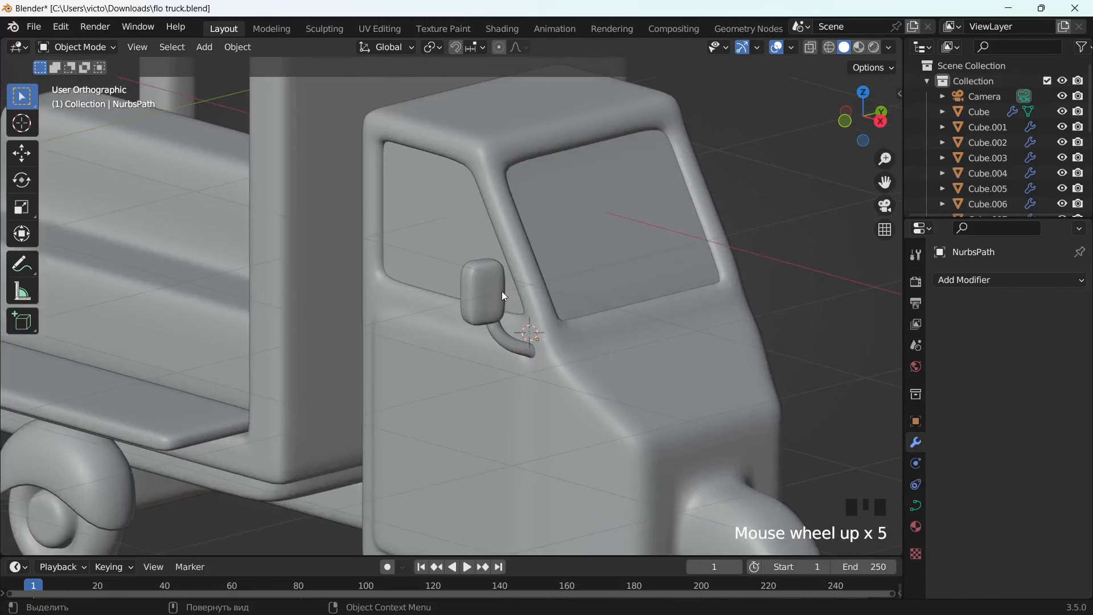
Add a Mirror modifier to the side mirror block and collapse the cab's Solidify and Subdivision modifier settings.
{"action": "left_click", "coordinate": [490, 291]}
{"action": "left_click", "coordinate": [988, 288]}
{"action": "left_click", "coordinate": [805, 449]}
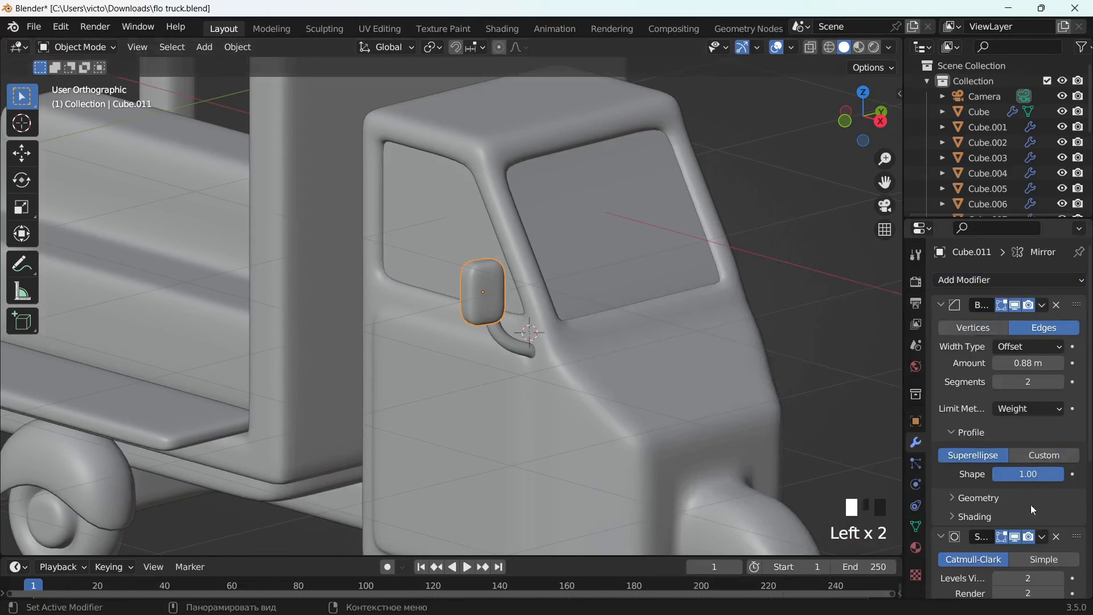
{"action": "scroll", "coordinate": [1045, 538], "scroll_direction": "down", "scroll_amount": 8}
{"action": "double_click", "coordinate": [744, 402]}
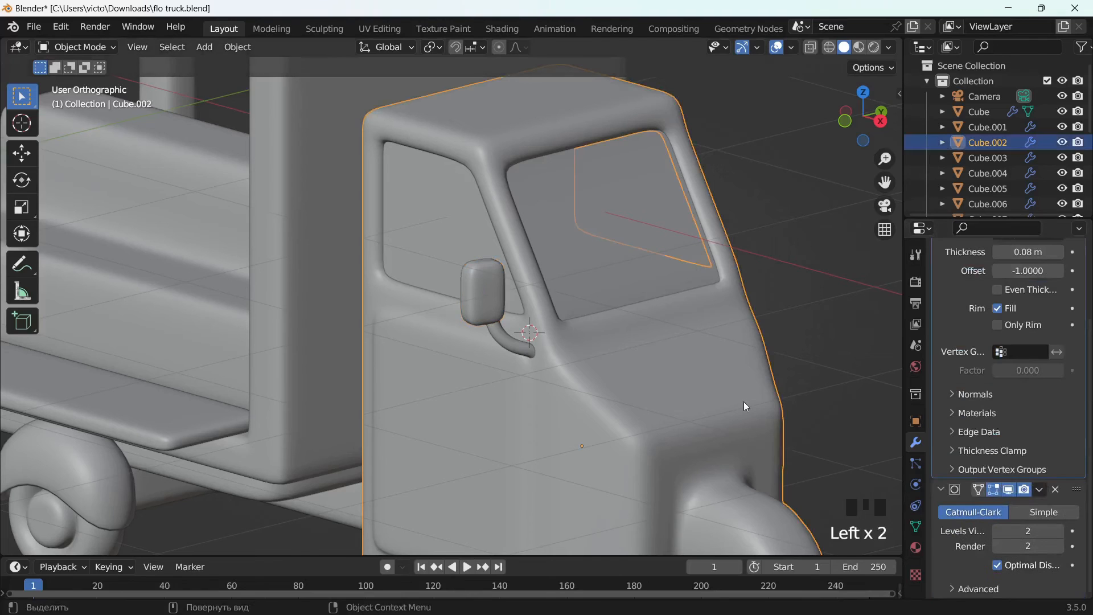
{"action": "left_click", "coordinate": [940, 489]}
{"action": "left_click", "coordinate": [940, 305]}
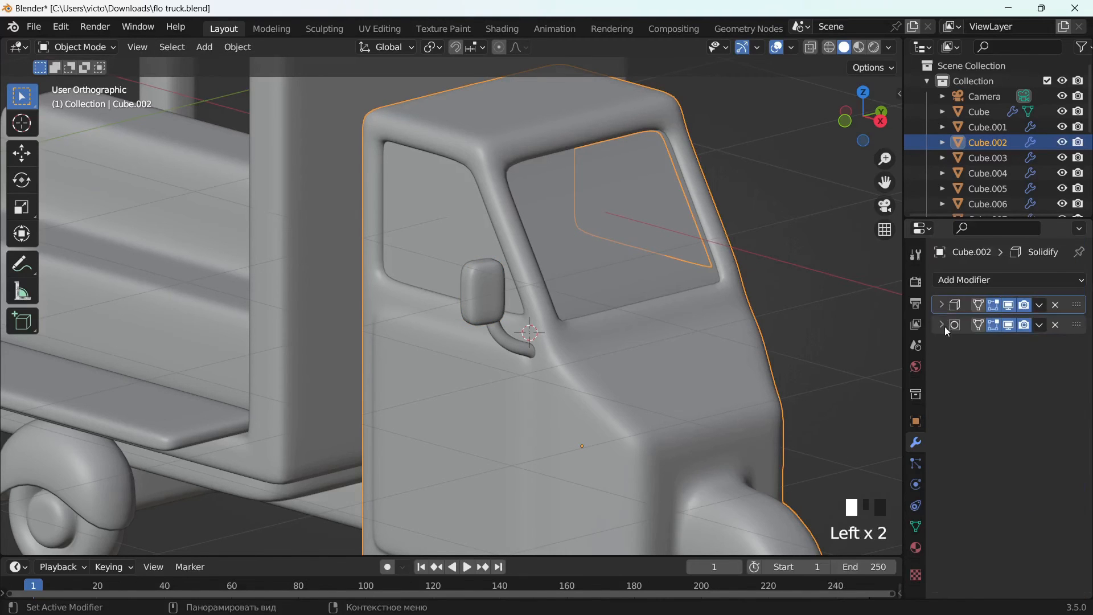
Mirror the side mirror block across the cab on the Y axis only, using the cab body as mirror object.
{"action": "left_click", "coordinate": [487, 282]}
{"action": "scroll", "coordinate": [989, 485], "scroll_direction": "down", "scroll_amount": 12}
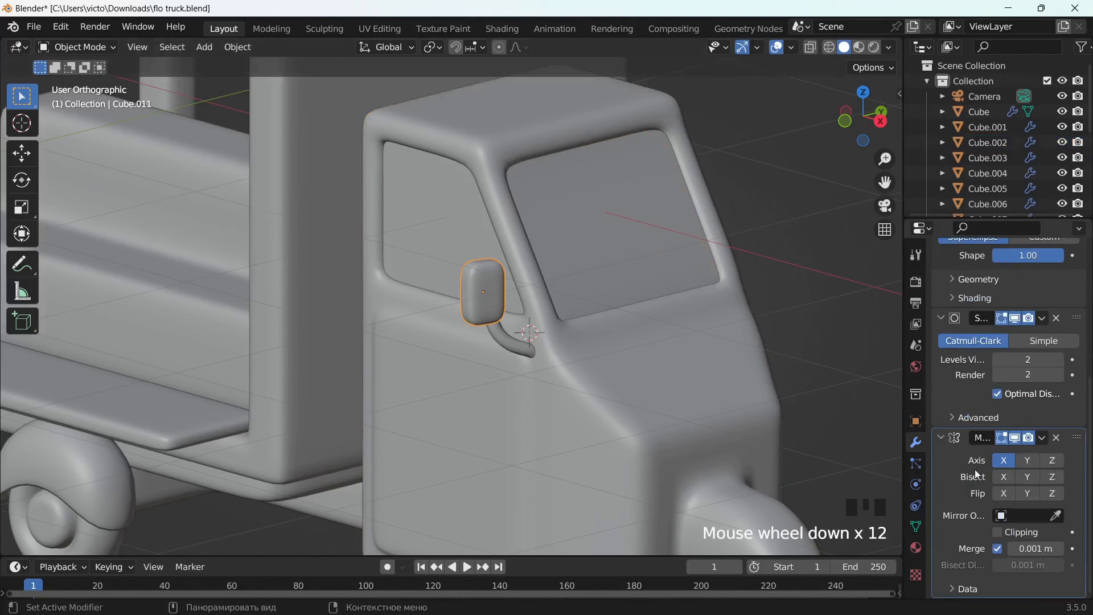
{"action": "left_click", "coordinate": [1056, 515]}
{"action": "left_click", "coordinate": [685, 403]}
{"action": "left_click", "coordinate": [1027, 460]}
{"action": "left_click", "coordinate": [1004, 460]}
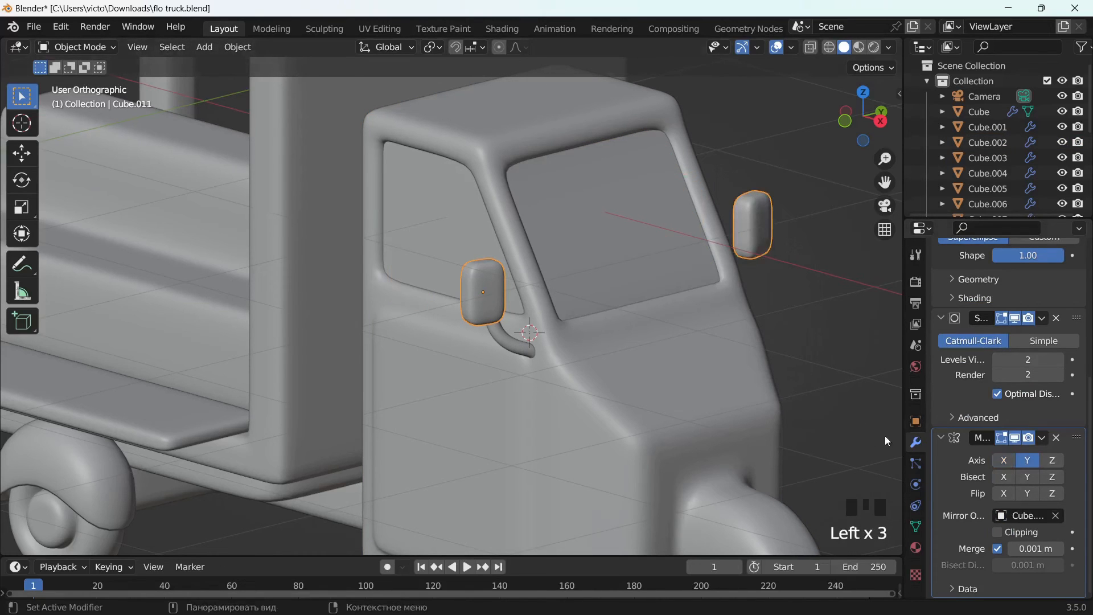
Add a Mirror modifier to the bracket, using the cab body as mirror object and only the Y axis.
{"action": "left_click", "coordinate": [496, 337]}
{"action": "left_click", "coordinate": [968, 280]}
{"action": "left_click", "coordinate": [725, 493]}
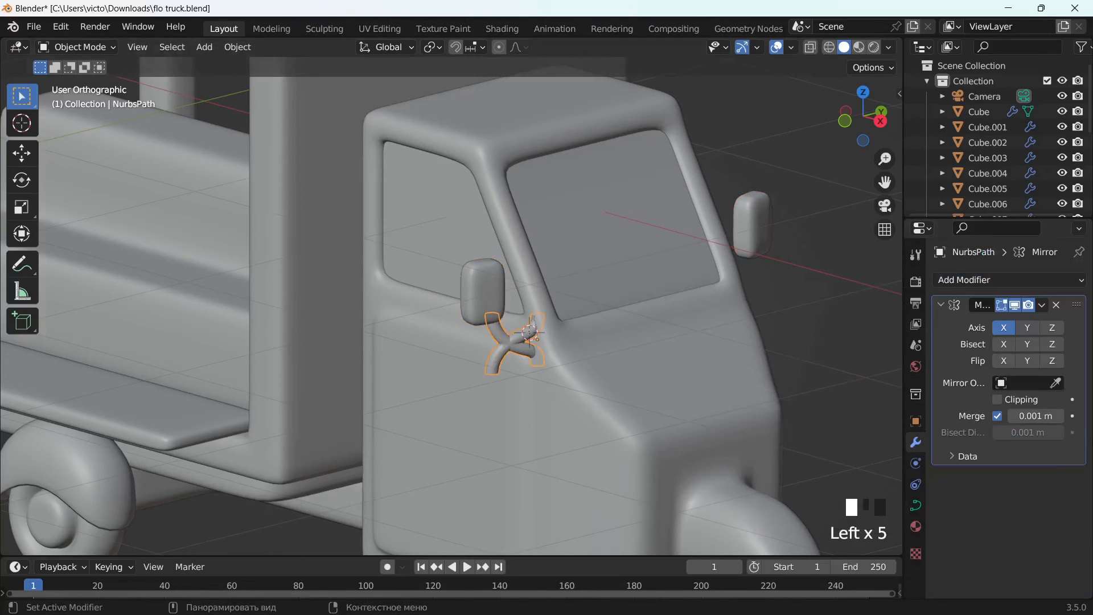
{"action": "left_click", "coordinate": [1056, 382]}
{"action": "left_click", "coordinate": [864, 389]}
{"action": "left_click", "coordinate": [842, 351]}
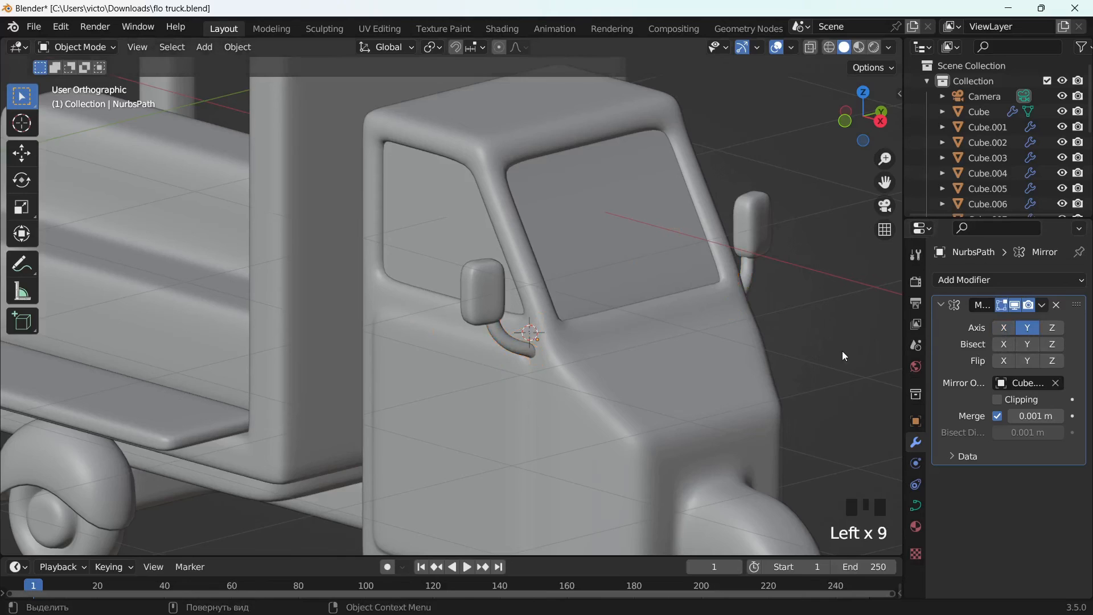
{"action": "scroll", "coordinate": [842, 351], "scroll_direction": "down", "scroll_amount": 5}
{"action": "left_click_drag", "start_coordinate": [884, 182], "coordinate": [985, 197]}
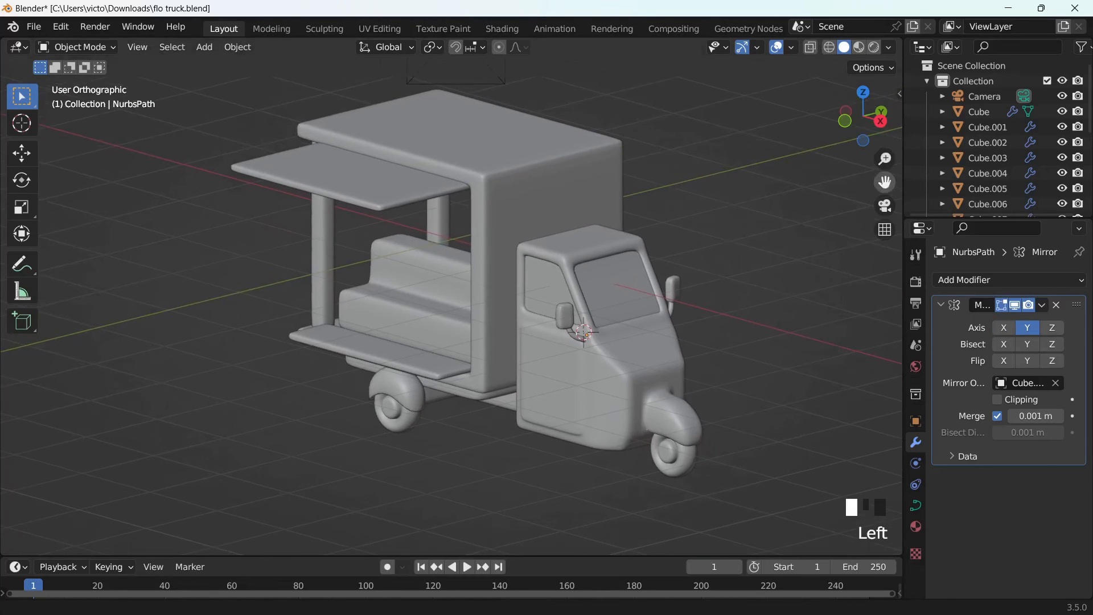
In front view, place the 3D cursor near the door panel's rear edge and add a Path curve there.
{"action": "scroll", "coordinate": [750, 367], "scroll_direction": "up", "scroll_amount": 3}
{"action": "left_click_drag", "start_coordinate": [885, 182], "coordinate": [677, 374]}
{"action": "middle_click_drag", "start_coordinate": [480, 311], "coordinate": [441, 338]}
{"action": "scroll", "coordinate": [306, 362], "scroll_direction": "up", "scroll_amount": 3}
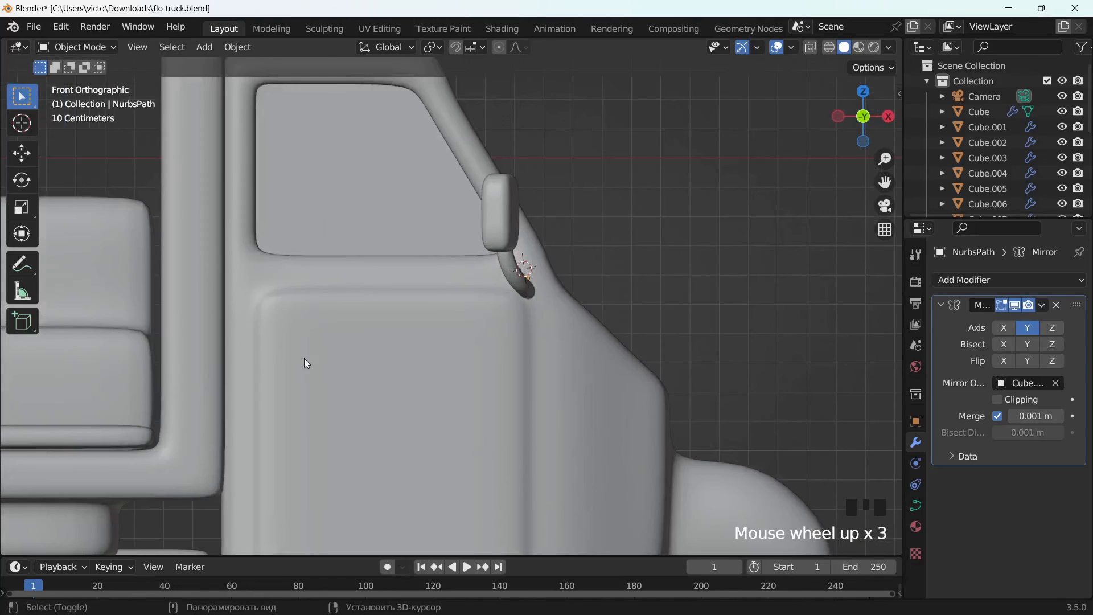
{"action": "right_click", "coordinate": [286, 374], "text": "shift"}
{"action": "key", "text": "shift+a"}
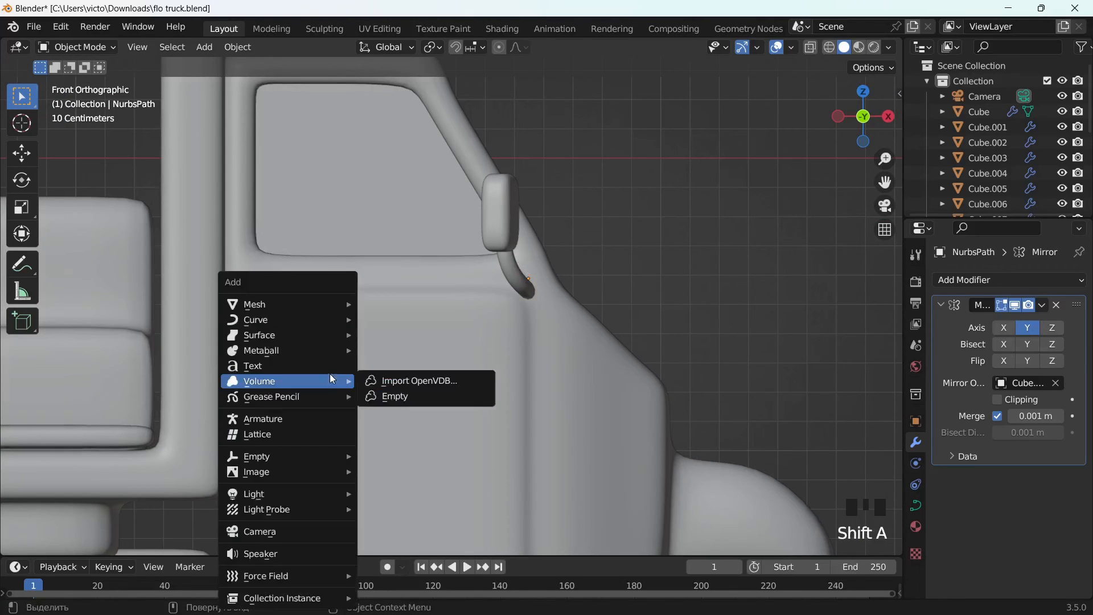
{"action": "mouse_move", "coordinate": [300, 305]}
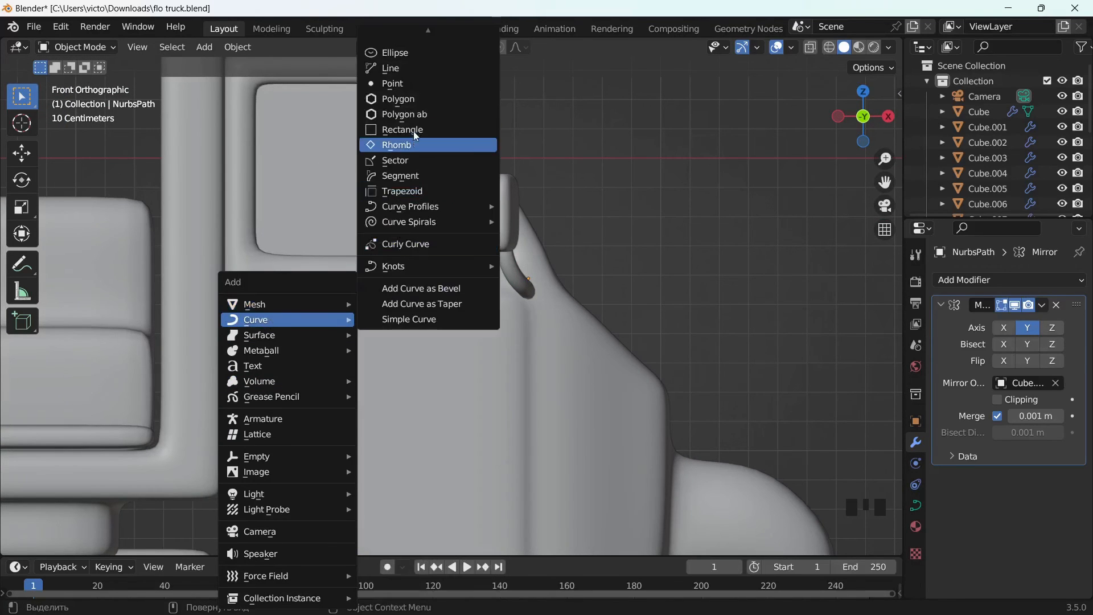
{"action": "scroll", "coordinate": [426, 67], "scroll_direction": "up", "scroll_amount": 3}
{"action": "scroll", "coordinate": [426, 64], "scroll_direction": "up", "scroll_amount": 3}
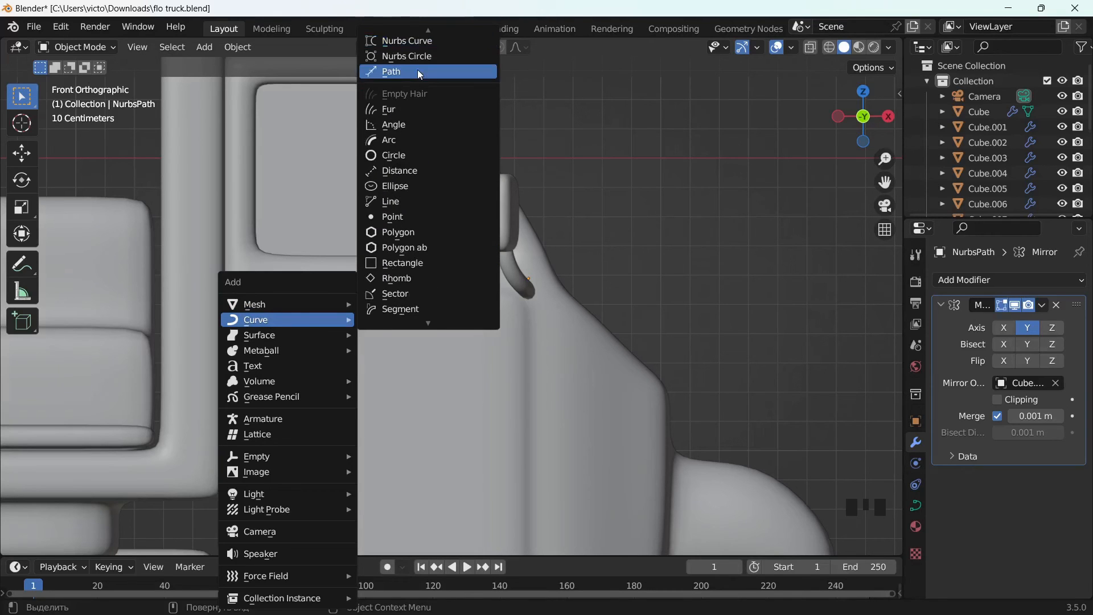
{"action": "left_click", "coordinate": [418, 70]}
In Edit Mode, scale the whole path down to door-handle length and shift it along X to start at the 3D cursor.
{"action": "key", "text": "Tab"}
{"action": "key", "text": "s"}
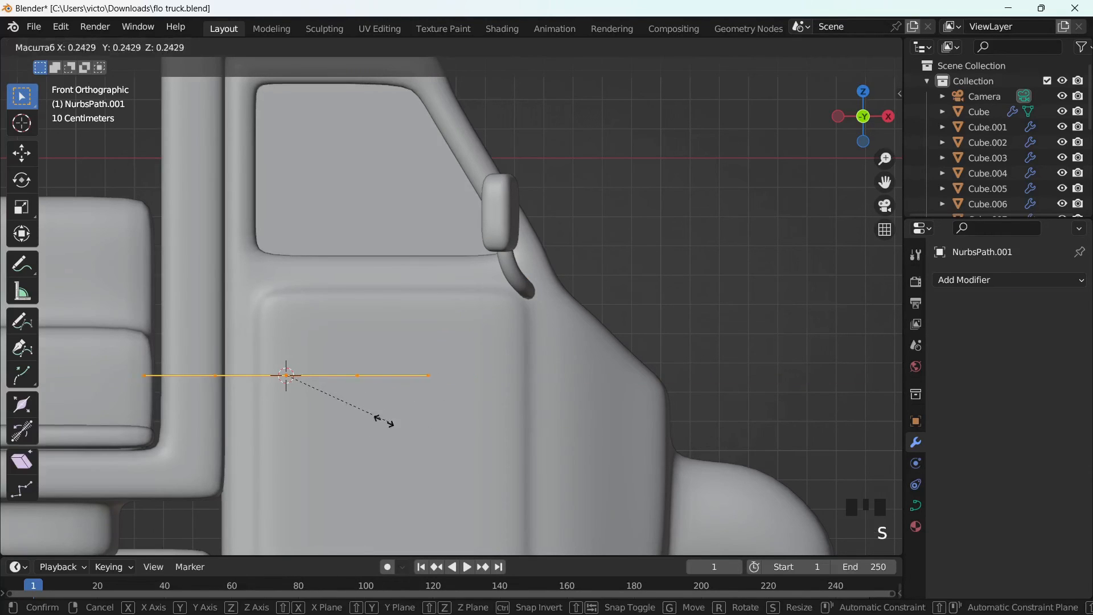
{"action": "left_click", "coordinate": [292, 403]}
{"action": "key", "text": "g"}
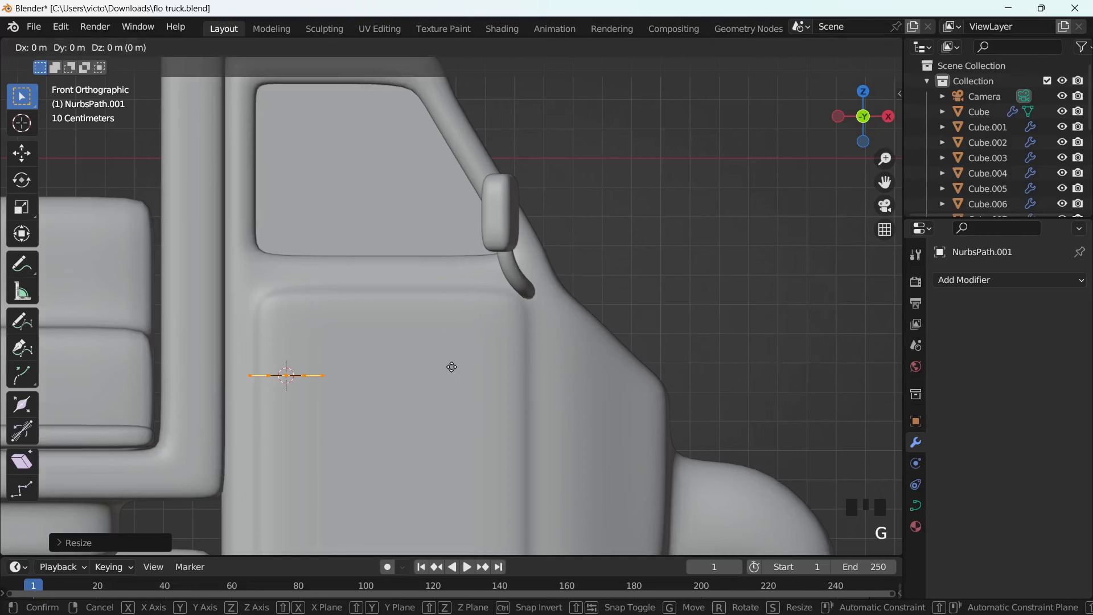
{"action": "key", "text": "x"}
{"action": "left_click", "coordinate": [490, 381]}
Move the handle path's points along Y, slightly outwards from the door.
{"action": "middle_click_drag", "start_coordinate": [489, 381], "coordinate": [334, 398]}
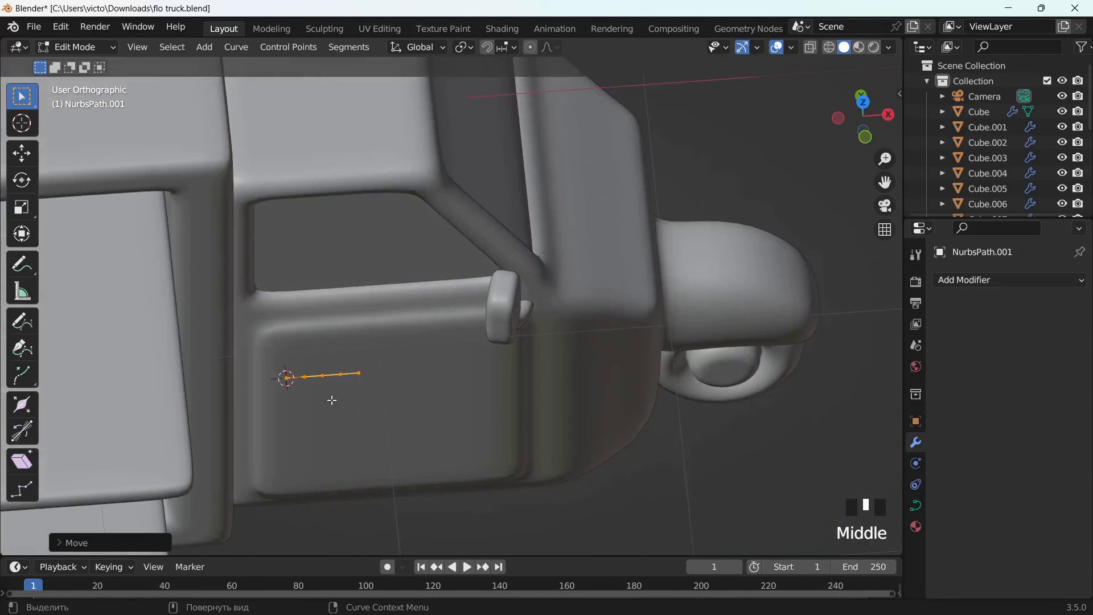
{"action": "left_click", "coordinate": [335, 384]}
{"action": "key", "text": "g"}
{"action": "key", "text": "y"}
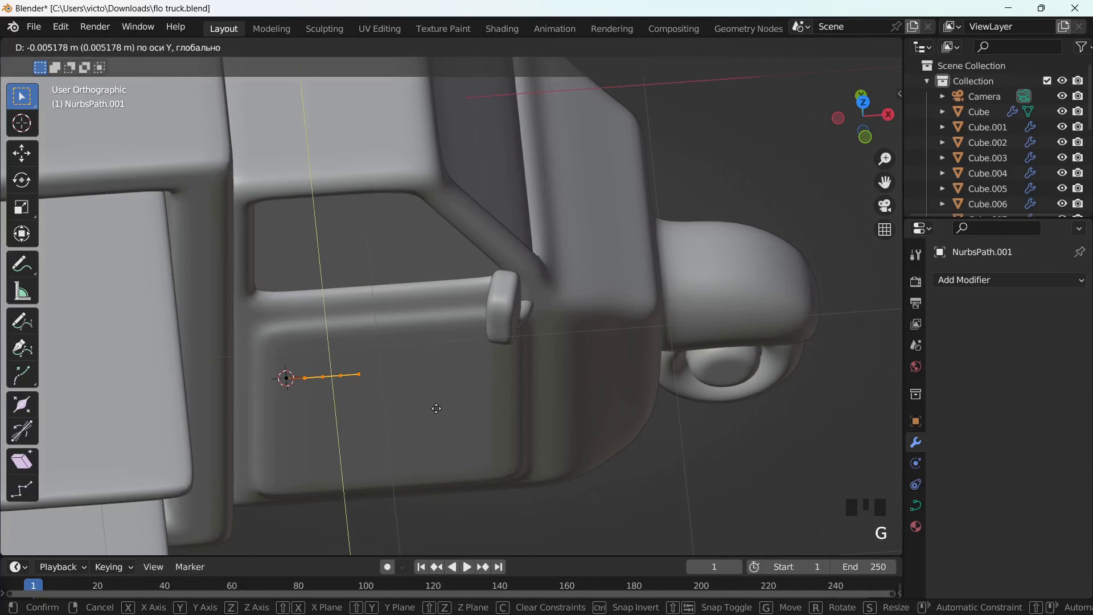
{"action": "left_click", "coordinate": [435, 417]}
{"action": "middle_click_drag", "start_coordinate": [435, 417], "coordinate": [691, 328]}
{"action": "key", "text": "Tab"}
Give the handle path a round bevel with a depth of 0.04 m and fill its caps.
{"action": "left_click", "coordinate": [915, 505]}
{"action": "scroll", "coordinate": [988, 492], "scroll_direction": "down", "scroll_amount": 12}
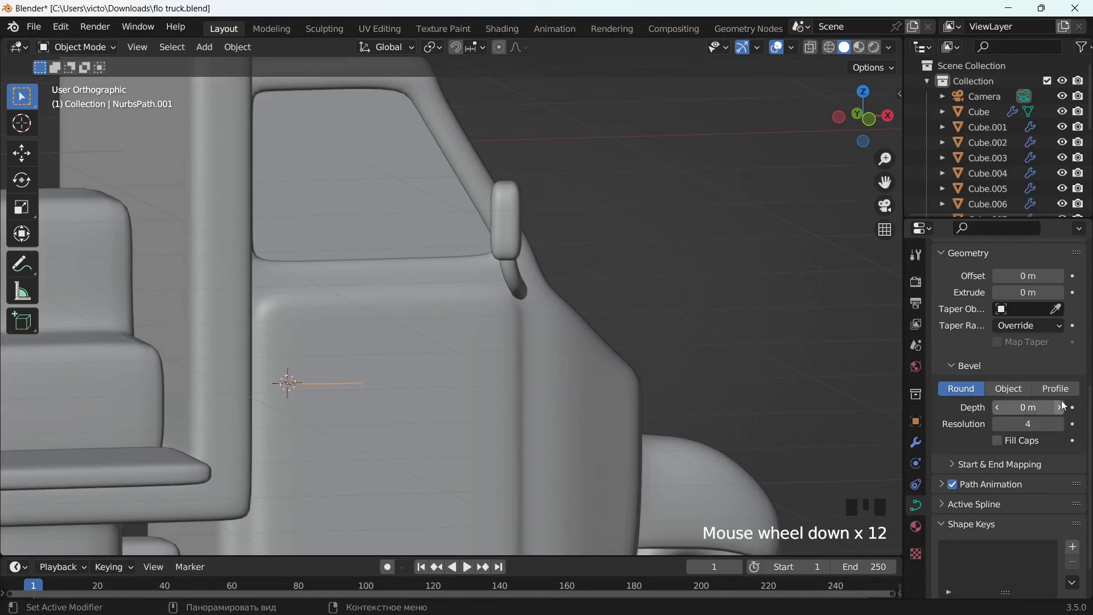
{"action": "left_click", "coordinate": [1058, 407]}
{"action": "left_click", "coordinate": [1061, 408]}
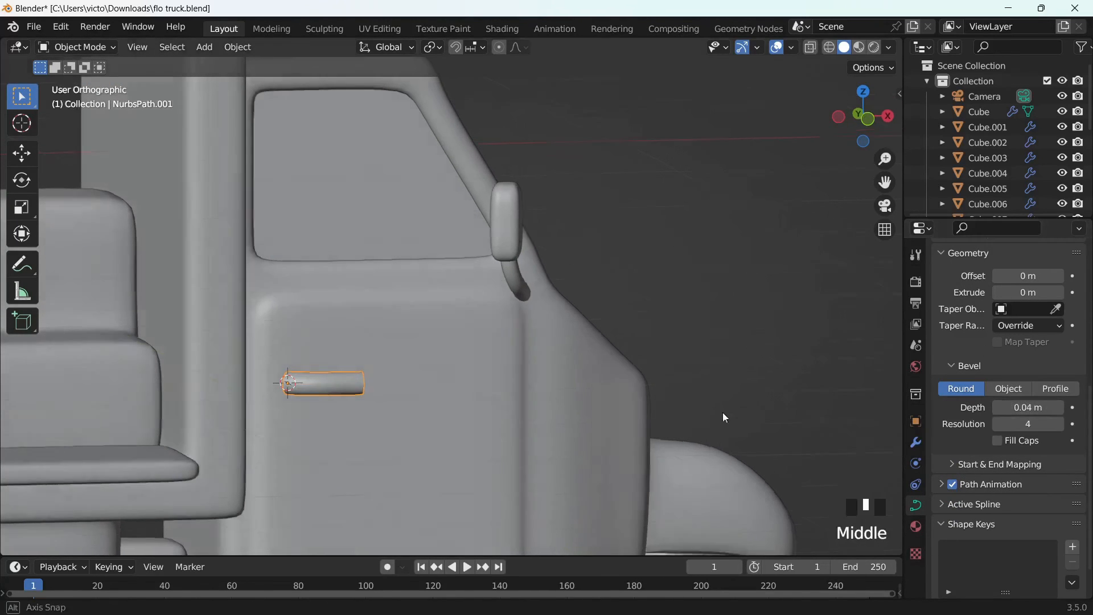
{"action": "middle_click_drag", "start_coordinate": [722, 415], "coordinate": [495, 414]}
{"action": "left_click", "coordinate": [996, 442]}
Shrink the radius of the handle path's front control points so the handle tapers towards its front end.
{"action": "key", "text": "Tab"}
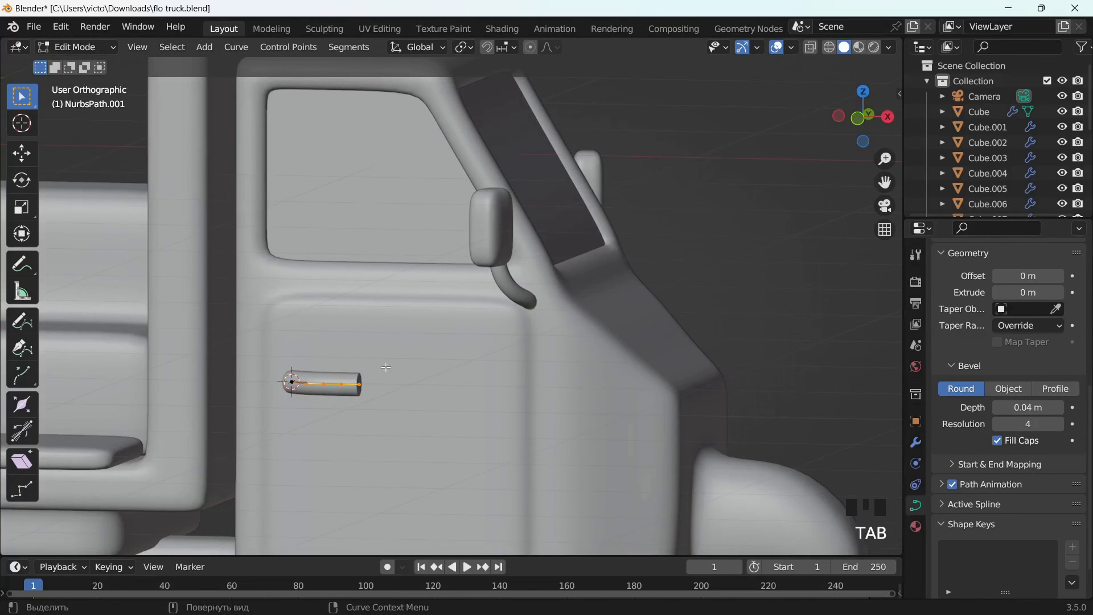
{"action": "key", "text": "alt+s"}
{"action": "left_click", "coordinate": [493, 440]}
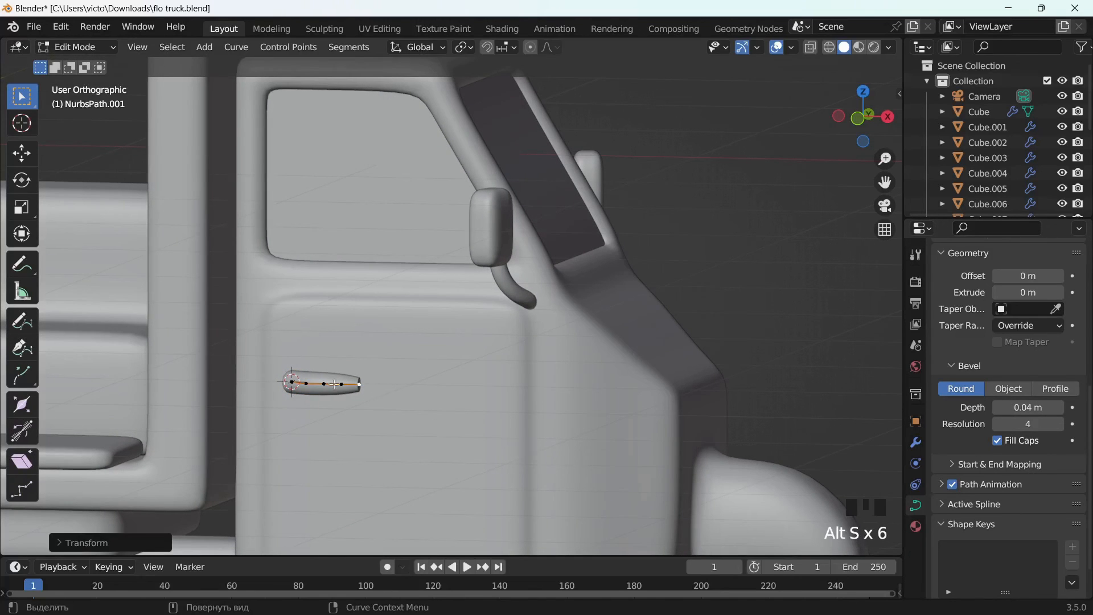
{"action": "left_click", "coordinate": [341, 384]}
{"action": "key", "text": "alt+s"}
{"action": "left_click", "coordinate": [496, 428]}
{"action": "left_click", "coordinate": [359, 384]}
{"action": "key", "text": "alt+s"}
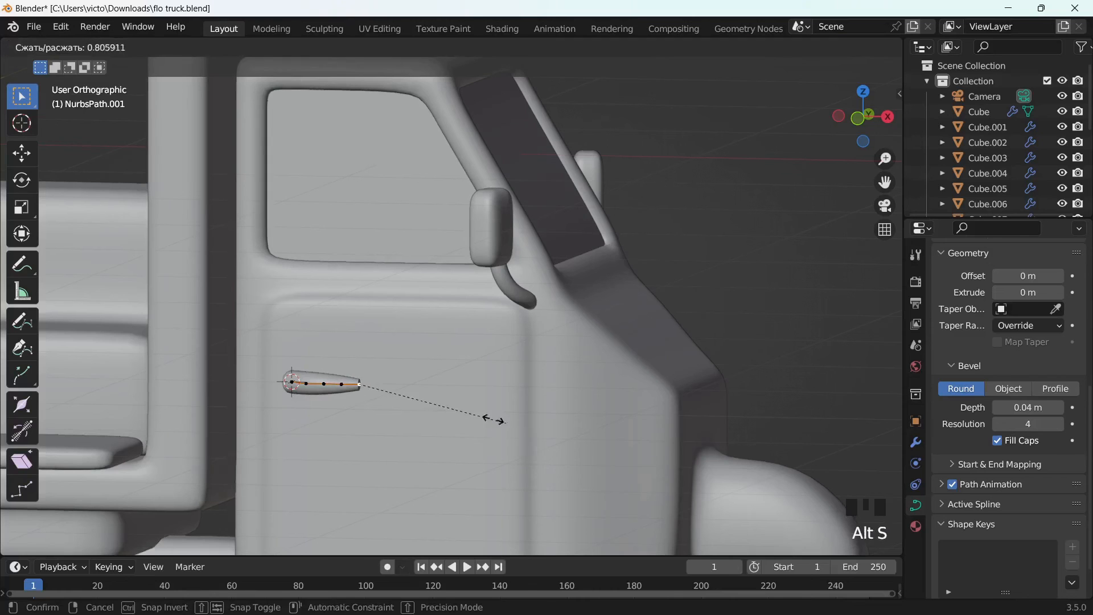
{"action": "left_click", "coordinate": [463, 411]}
In top view, move the handle path's forward control points outwards and backwards to bend it into a curved door handle.
{"action": "middle_click_drag", "start_coordinate": [464, 411], "coordinate": [500, 474]}
{"action": "left_click_drag", "start_coordinate": [392, 378], "coordinate": [314, 416]}
{"action": "key", "text": "f"}
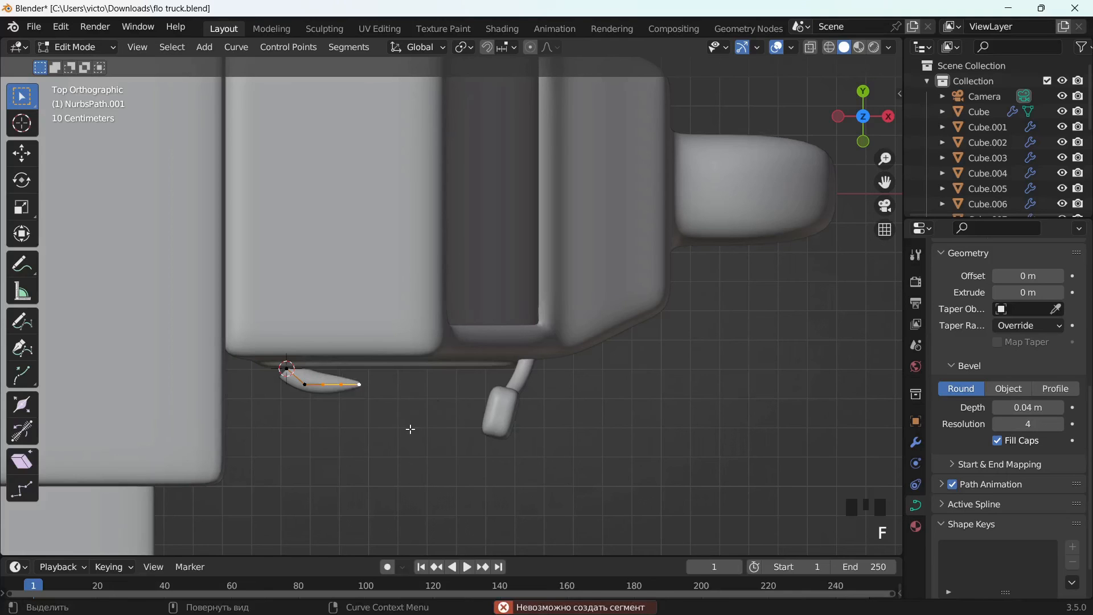
{"action": "key", "text": "g"}
{"action": "left_click", "coordinate": [411, 437]}
{"action": "left_click_drag", "start_coordinate": [366, 378], "coordinate": [302, 409]}
{"action": "key", "text": "g"}
{"action": "left_click", "coordinate": [420, 424]}
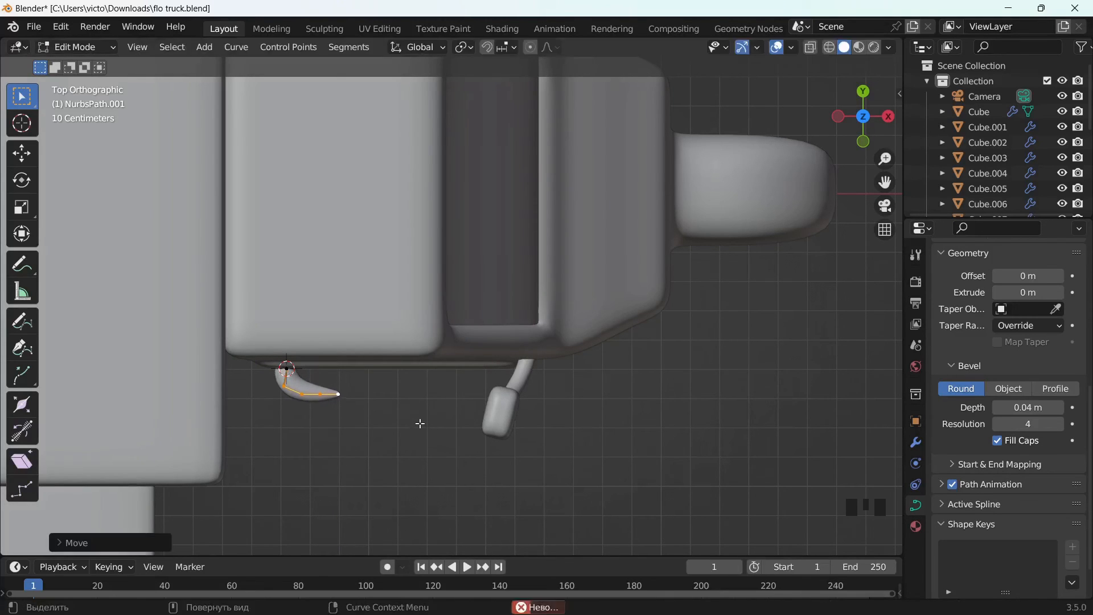
{"action": "mouse_move", "coordinate": [419, 421]}
{"action": "middle_mouse_down"}
{"action": "mouse_move", "coordinate": [410, 403]}
{"action": "mouse_move", "coordinate": [427, 409]}
{"action": "middle_mouse_up"}
{"action": "key", "text": "Tab"}
{"action": "scroll", "coordinate": [506, 433], "scroll_direction": "down", "scroll_amount": 2}
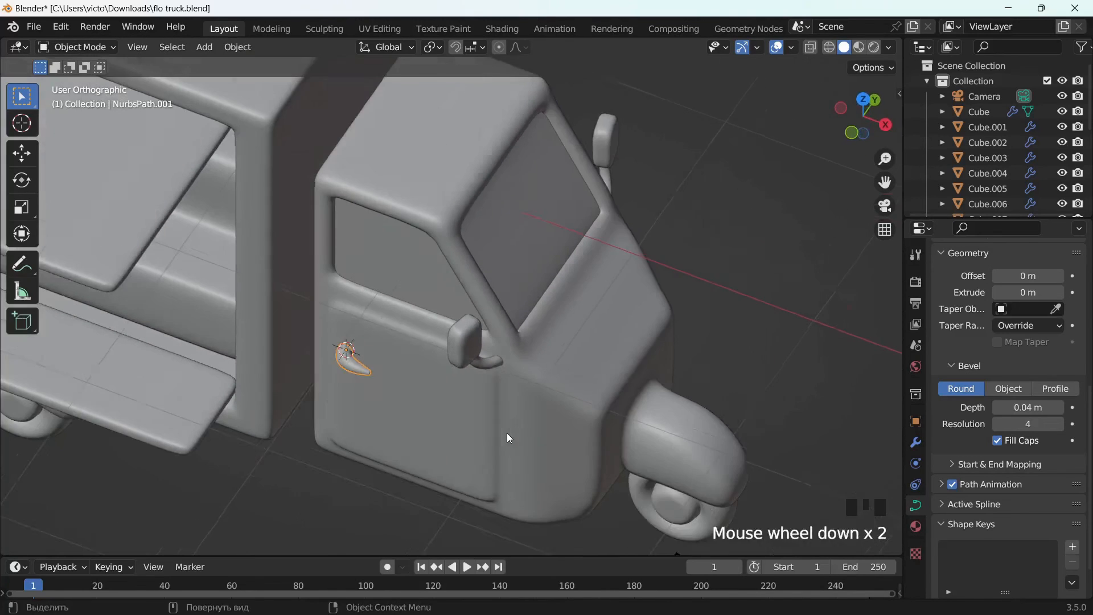
Add a Mirror modifier to the door handle along the Y axis, using the cab body as the mirror object.
{"action": "middle_click_drag", "start_coordinate": [507, 433], "coordinate": [677, 326]}
{"action": "left_click", "coordinate": [678, 326]}
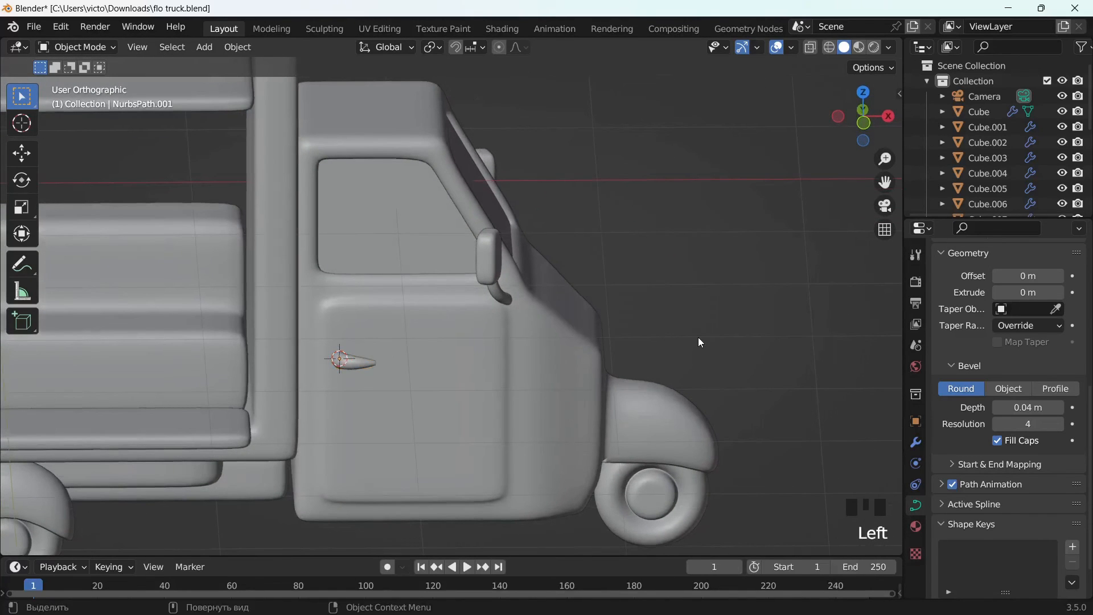
{"action": "left_click", "coordinate": [368, 363]}
{"action": "left_click", "coordinate": [915, 442]}
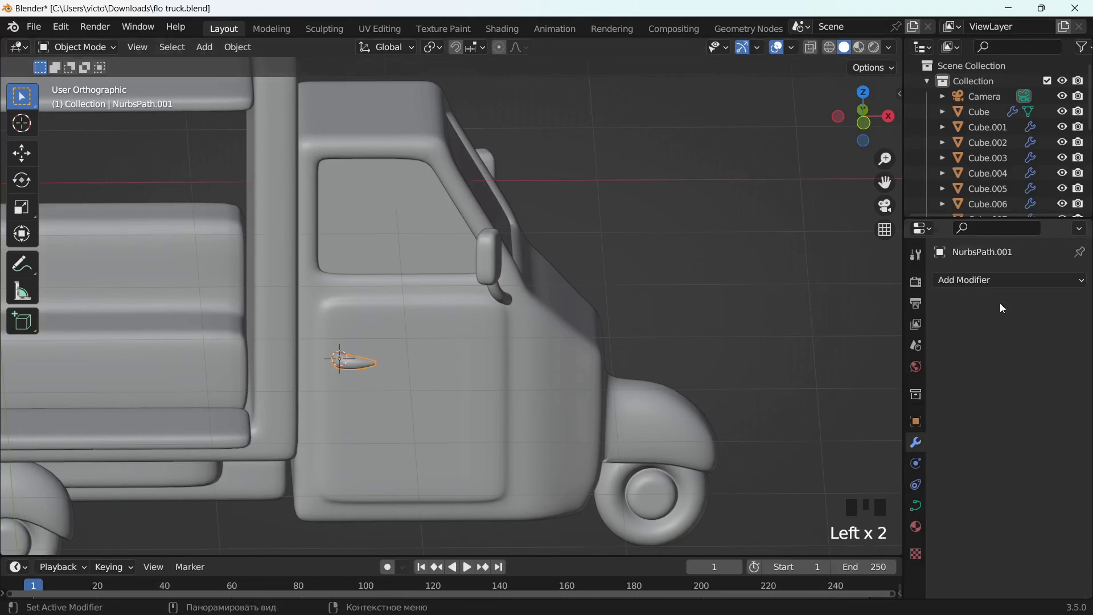
{"action": "left_click", "coordinate": [1002, 279]}
{"action": "left_click", "coordinate": [797, 421]}
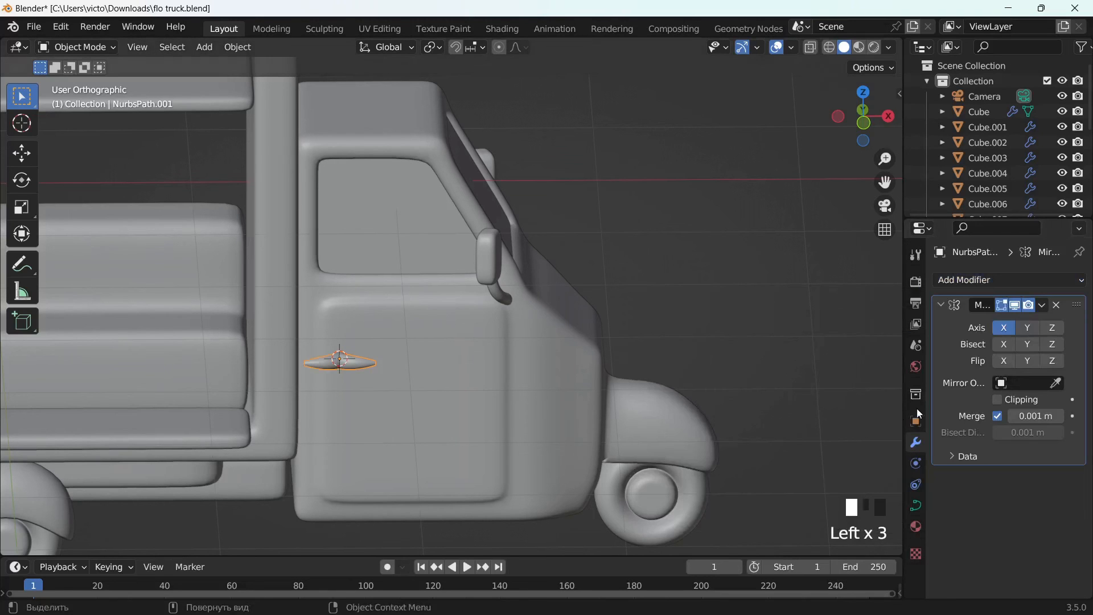
{"action": "left_click", "coordinate": [1056, 383]}
{"action": "left_click", "coordinate": [557, 353]}
{"action": "middle_click_drag", "start_coordinate": [557, 354], "coordinate": [686, 378]}
{"action": "middle_click_drag", "start_coordinate": [574, 409], "coordinate": [510, 449]}
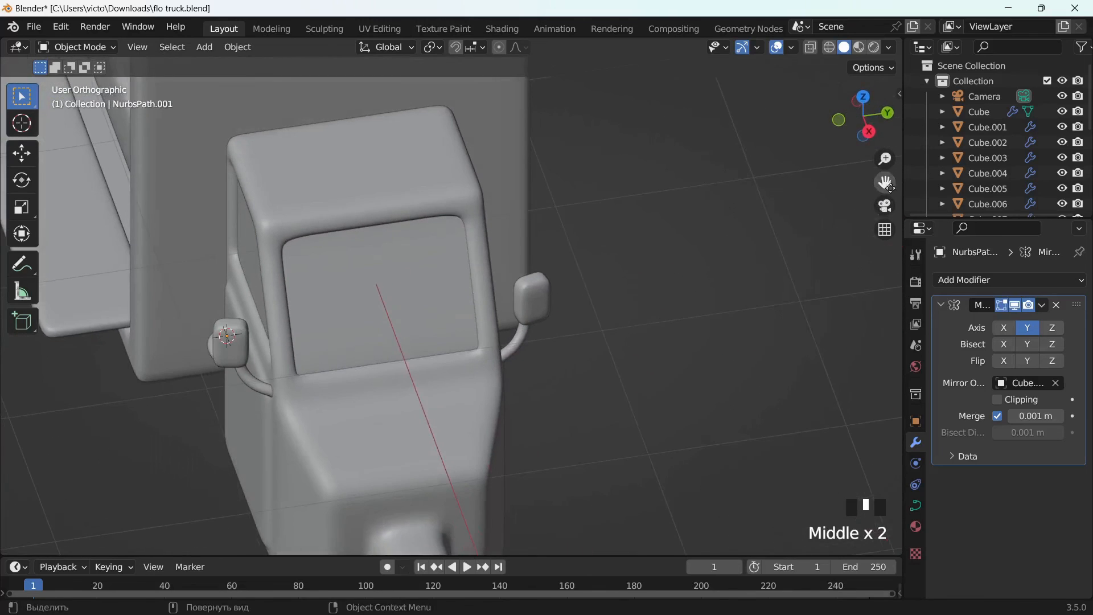
Place the 3D cursor on top of the front fender near the cab and add a Path curve there.
{"action": "left_click_drag", "start_coordinate": [890, 188], "coordinate": [935, 81]}
{"action": "middle_click_drag", "start_coordinate": [476, 439], "coordinate": [452, 537], "text": "alt"}
{"action": "left_click_drag", "start_coordinate": [884, 187], "coordinate": [930, 114]}
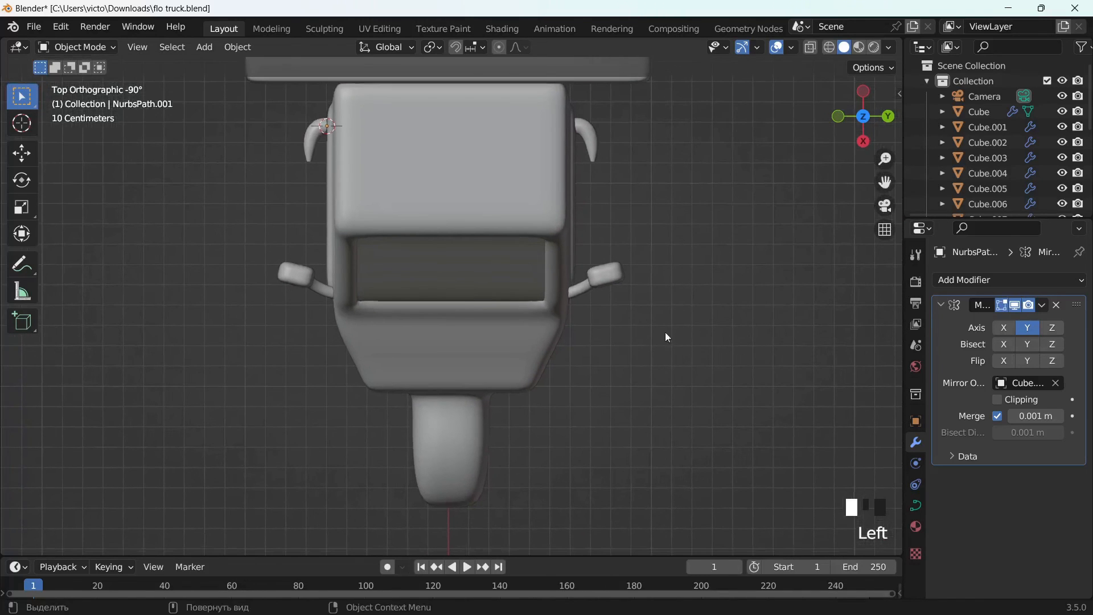
{"action": "right_click", "coordinate": [459, 438], "text": "shift"}
{"action": "middle_click_drag", "start_coordinate": [459, 438], "coordinate": [501, 319]}
{"action": "key", "text": "shift+a"}
{"action": "mouse_move", "coordinate": [501, 320]}
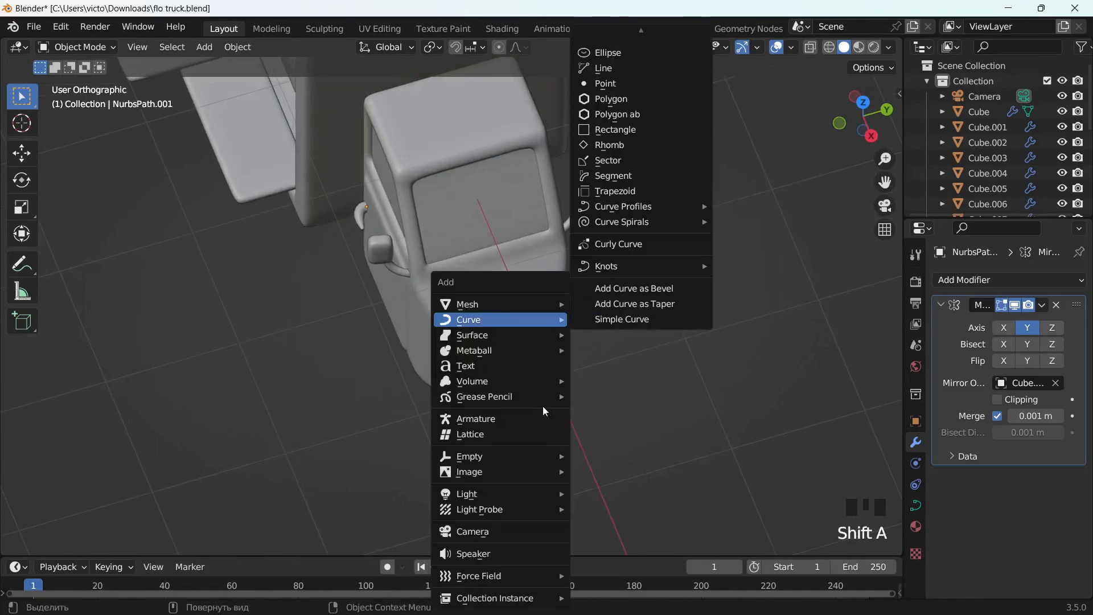
{"action": "mouse_move", "coordinate": [618, 42]}
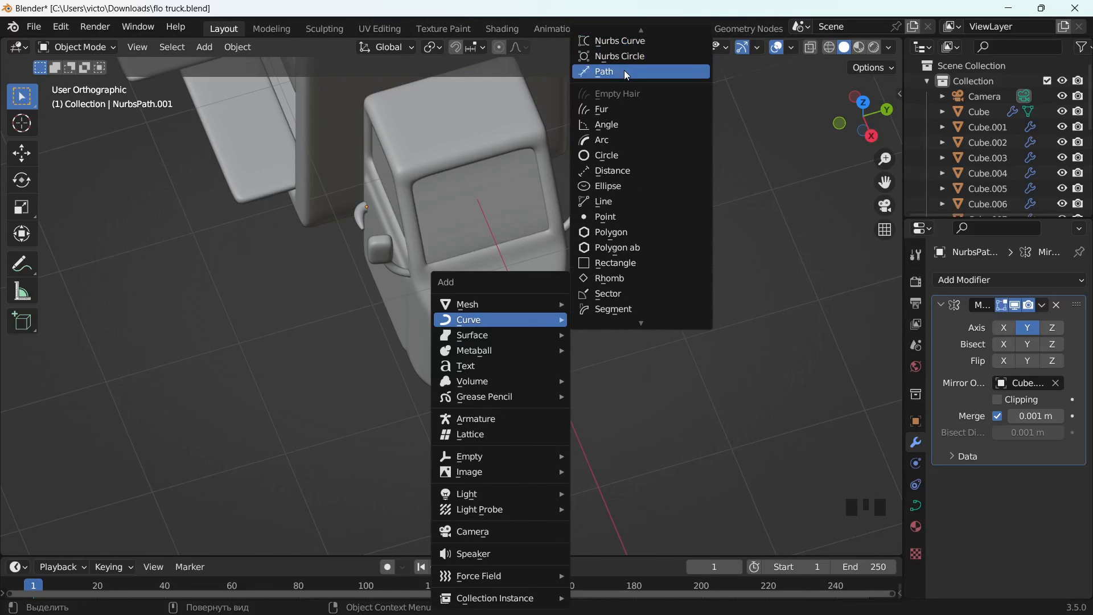
{"action": "left_click", "coordinate": [624, 70]}
Rotate the new path upright and scale it down to a short stem above the front fender.
{"action": "scroll", "coordinate": [593, 390], "scroll_direction": "up", "scroll_amount": 2}
{"action": "middle_click_drag", "start_coordinate": [593, 390], "coordinate": [720, 496]}
{"action": "key", "text": "r"}
{"action": "right_click", "coordinate": [764, 343]}
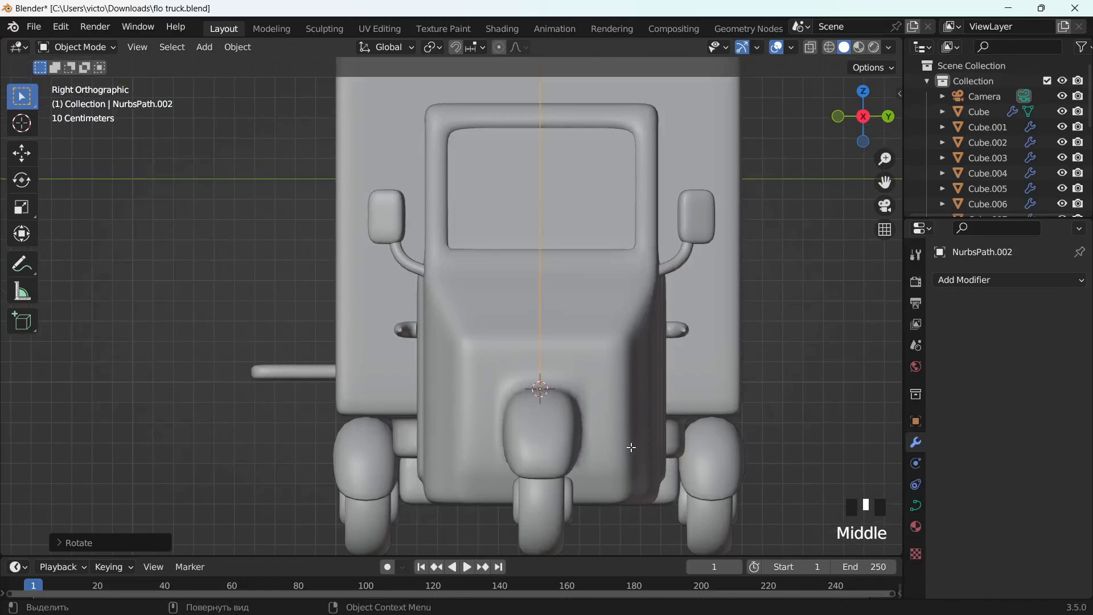
{"action": "key", "text": "s"}
{"action": "left_click", "coordinate": [537, 391]}
Enlarge the stem's control points about 1.3 times and raise them along Z by about 0.05 m to stand on the fender.
{"action": "scroll", "coordinate": [631, 439], "scroll_direction": "up", "scroll_amount": 3}
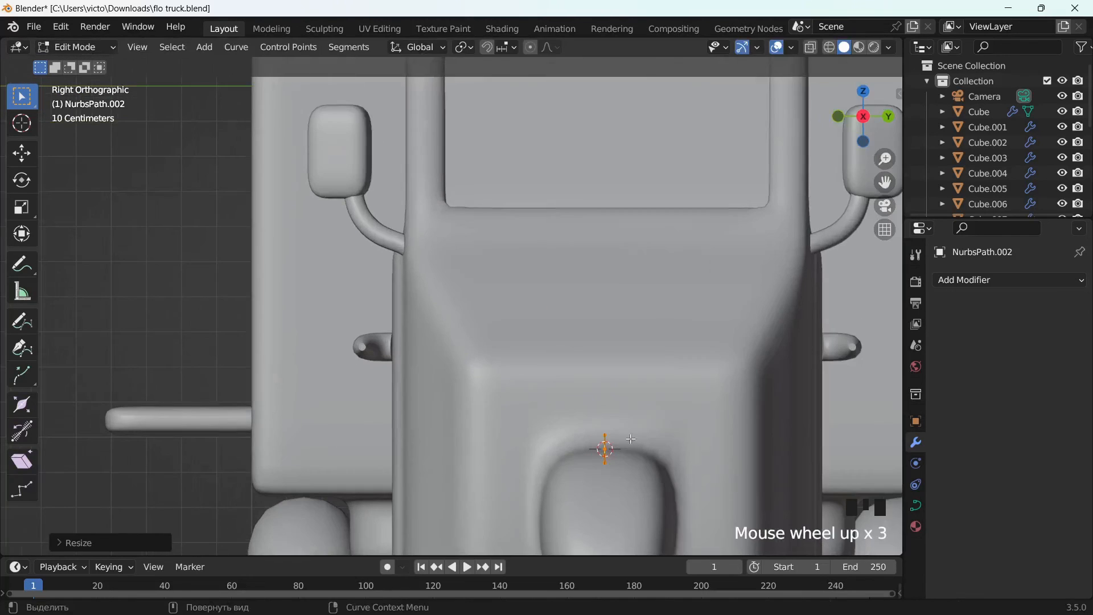
{"action": "left_click_drag", "start_coordinate": [885, 182], "coordinate": [788, 96]}
{"action": "scroll", "coordinate": [719, 362], "scroll_direction": "up", "scroll_amount": 2}
{"action": "key", "text": "s"}
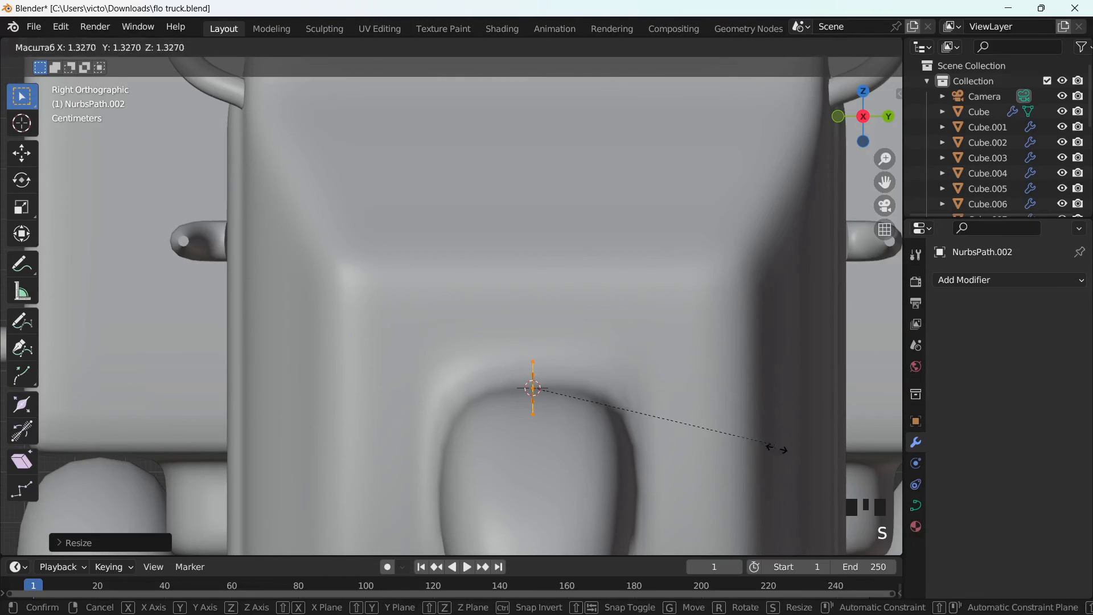
{"action": "key", "text": "g"}
{"action": "key", "text": "z"}
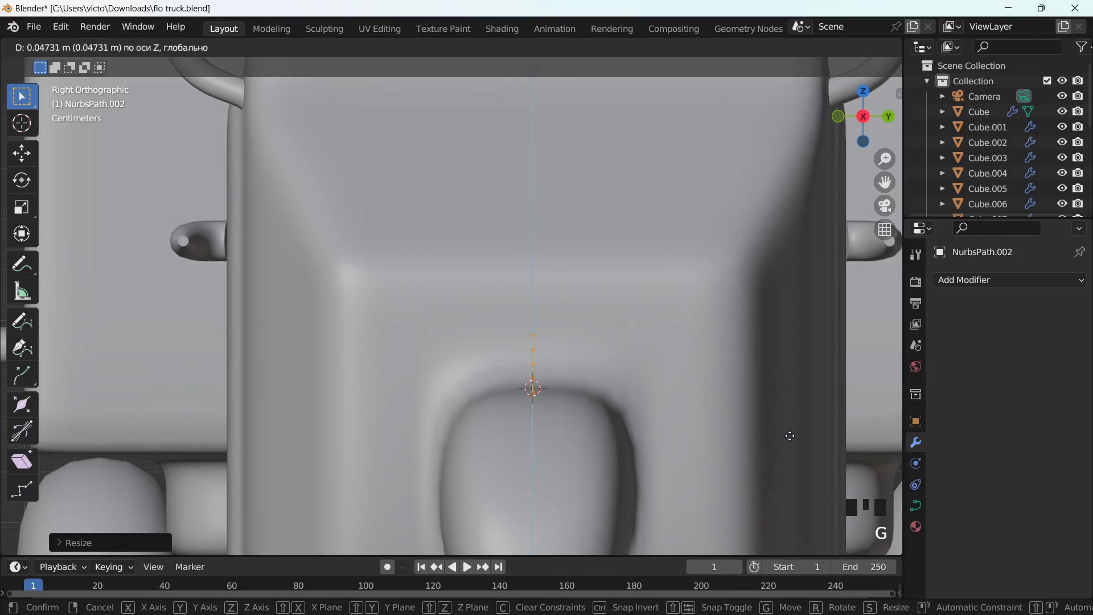
{"action": "left_click", "coordinate": [791, 441]}
In front view, move one lower control point of the stem about 0.04 m towards the cab to bend it.
{"action": "scroll", "coordinate": [791, 441], "scroll_direction": "down", "scroll_amount": 4}
{"action": "middle_click_drag", "start_coordinate": [791, 441], "coordinate": [863, 419]}
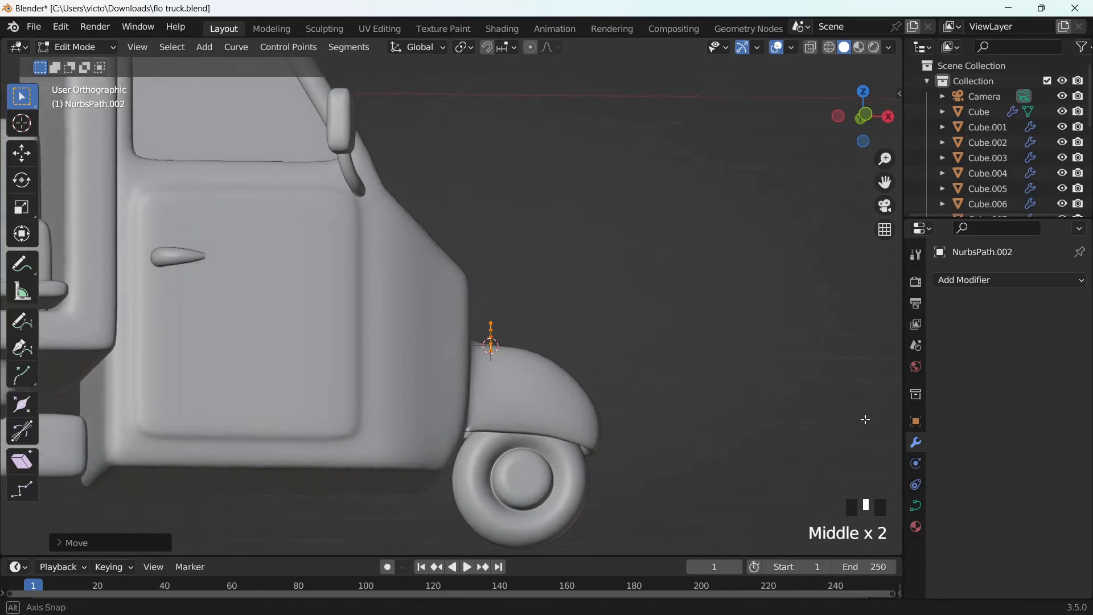
{"action": "scroll", "coordinate": [697, 372], "scroll_direction": "up", "scroll_amount": 2}
{"action": "key", "text": "g"}
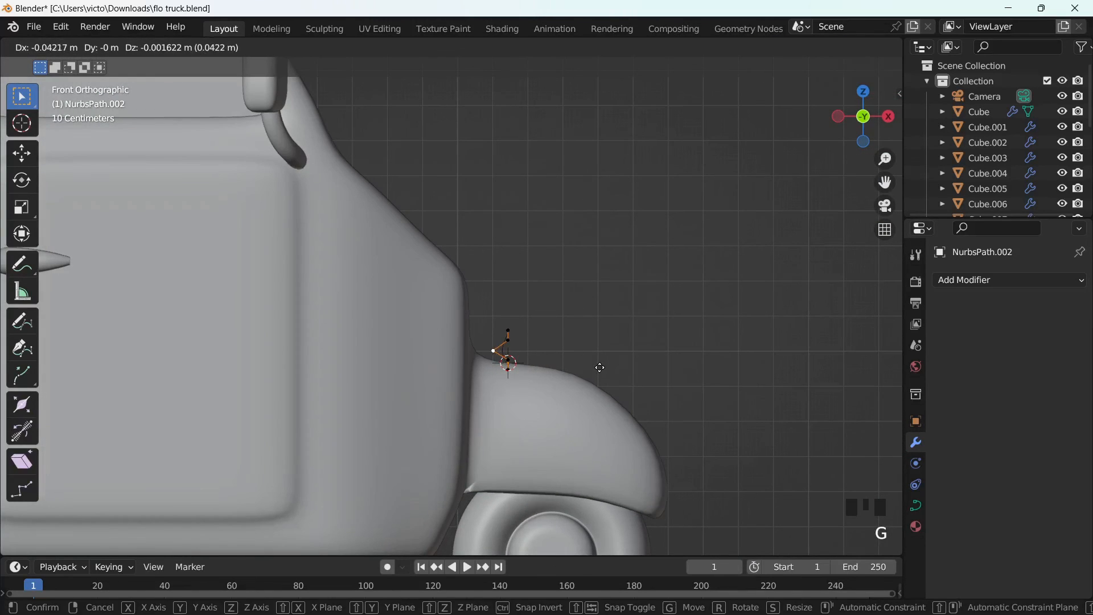
{"action": "left_click", "coordinate": [600, 367]}
{"action": "key", "text": "Tab"}
Give the stem path a round bevel depth and fill its caps.
{"action": "left_click", "coordinate": [916, 504]}
{"action": "scroll", "coordinate": [1019, 412], "scroll_direction": "down", "scroll_amount": 6}
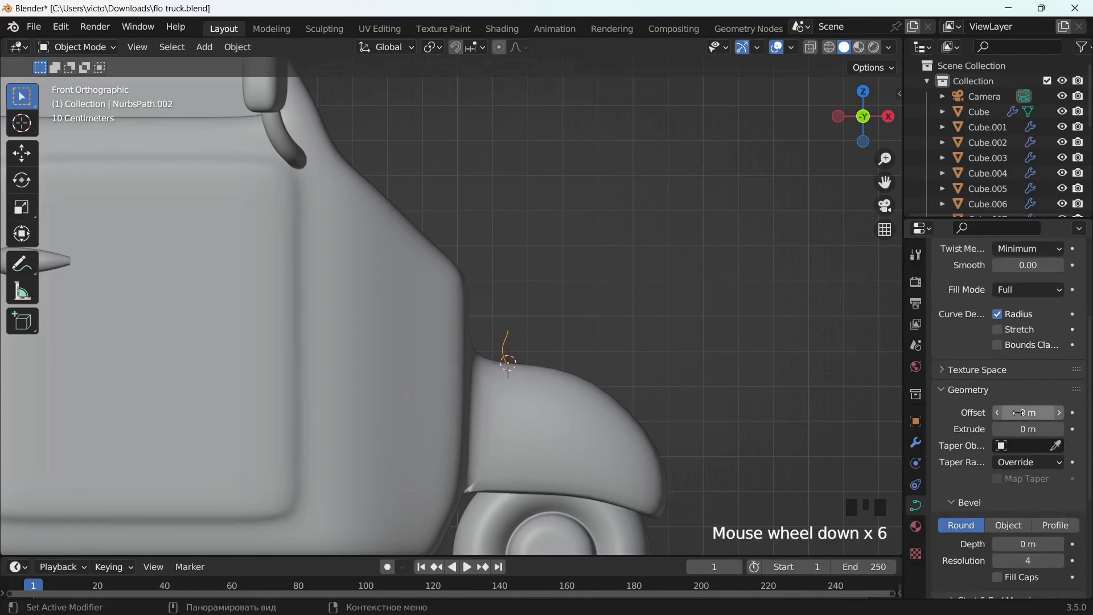
{"action": "scroll", "coordinate": [1018, 413], "scroll_direction": "down", "scroll_amount": 5}
{"action": "left_click", "coordinate": [1057, 429]}
{"action": "middle_click_drag", "start_coordinate": [776, 351], "coordinate": [797, 421]}
{"action": "left_click", "coordinate": [996, 463]}
{"action": "scroll", "coordinate": [741, 387], "scroll_direction": "down", "scroll_amount": 4}
Duplicate the side mirror housing, place the copy over the front fender stem in top view, and remove its Mirror modifier.
{"action": "left_click", "coordinate": [343, 224]}
{"action": "middle_click_drag", "start_coordinate": [347, 226], "coordinate": [629, 370]}
{"action": "key", "text": "shift+d"}
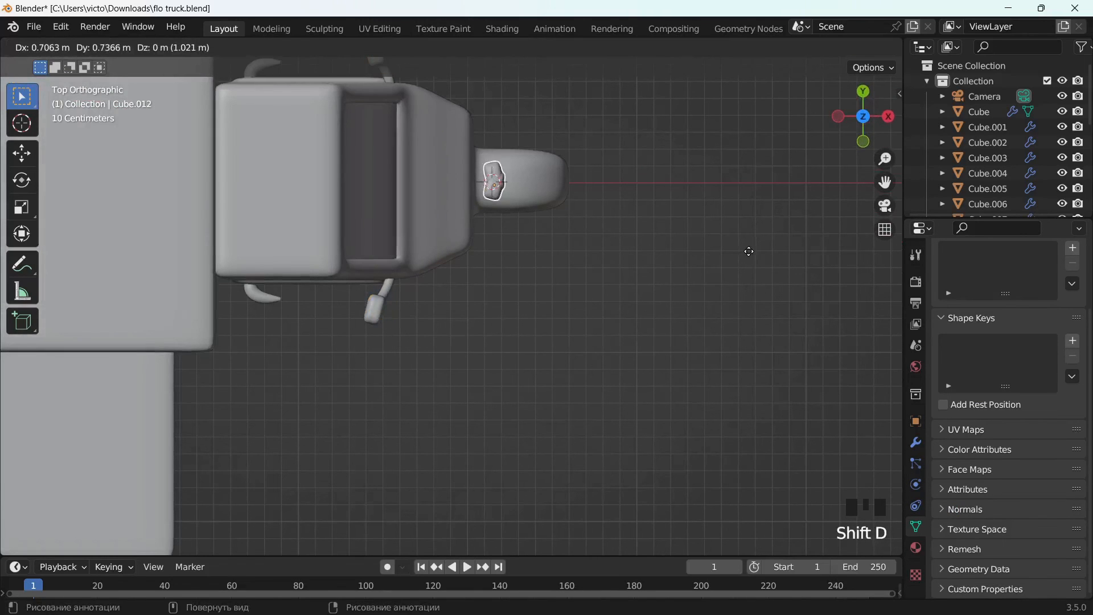
{"action": "left_click", "coordinate": [749, 253]}
{"action": "left_click", "coordinate": [916, 442]}
{"action": "scroll", "coordinate": [1052, 543], "scroll_direction": "down", "scroll_amount": 2}
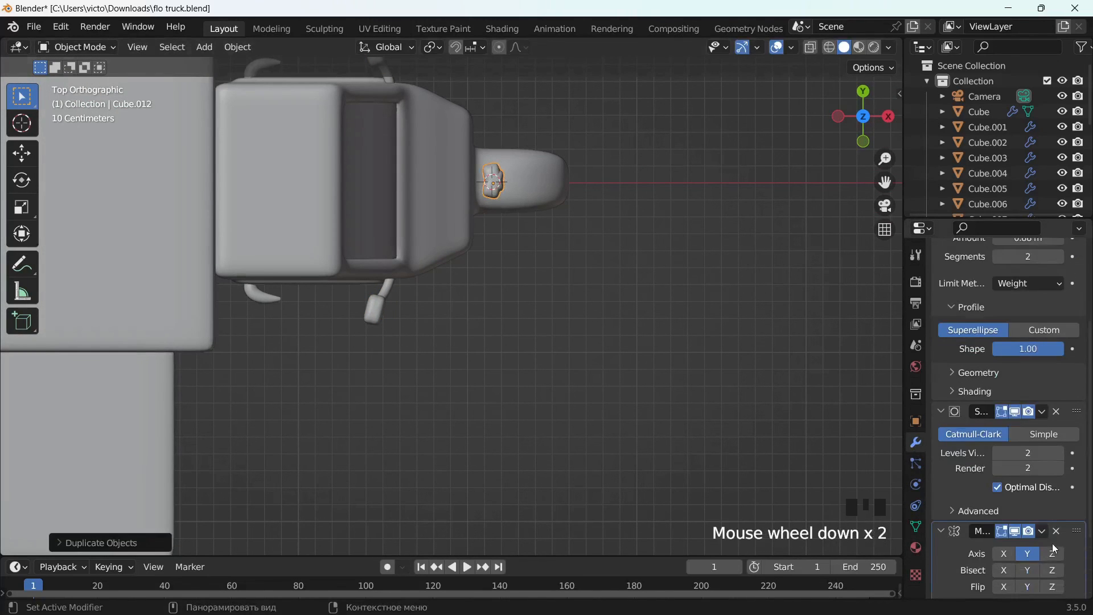
In top view, rotate the copied housing square to the cab and centre it on the stem.
{"action": "key", "text": "r"}
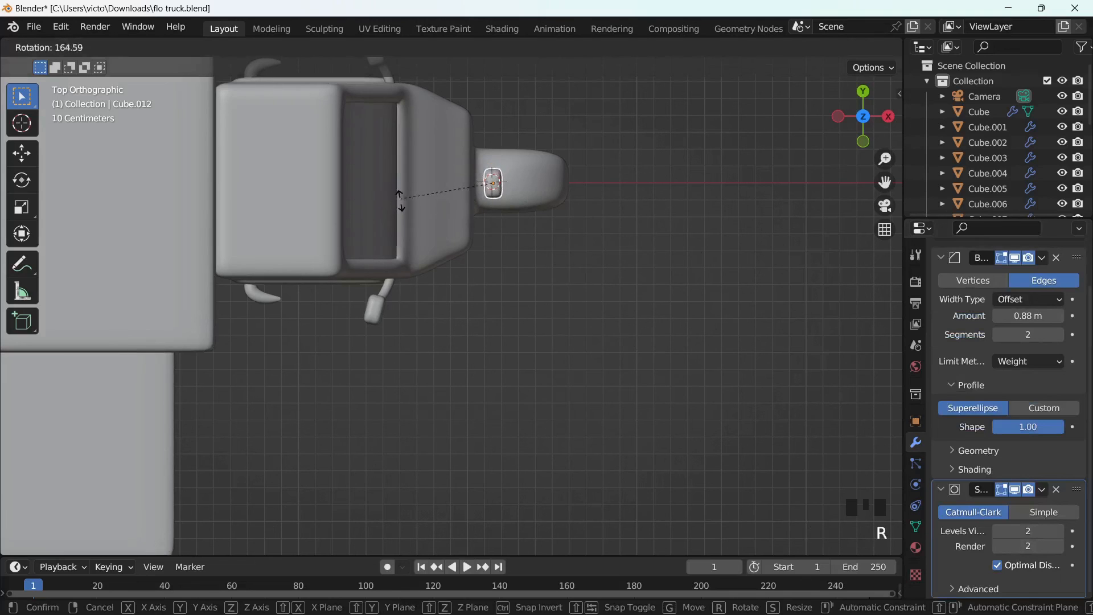
{"action": "left_click", "coordinate": [397, 198]}
{"action": "left_click_drag", "start_coordinate": [884, 182], "coordinate": [877, 270]}
{"action": "scroll", "coordinate": [700, 351], "scroll_direction": "up", "scroll_amount": 6}
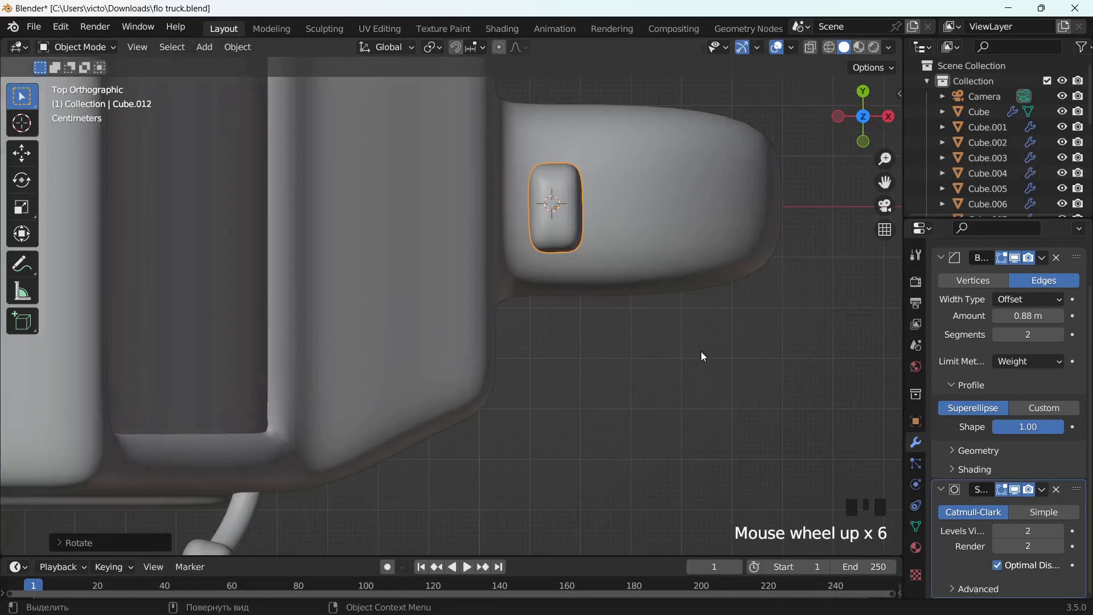
{"action": "key", "text": "r"}
{"action": "left_click", "coordinate": [733, 328]}
{"action": "key", "text": "g"}
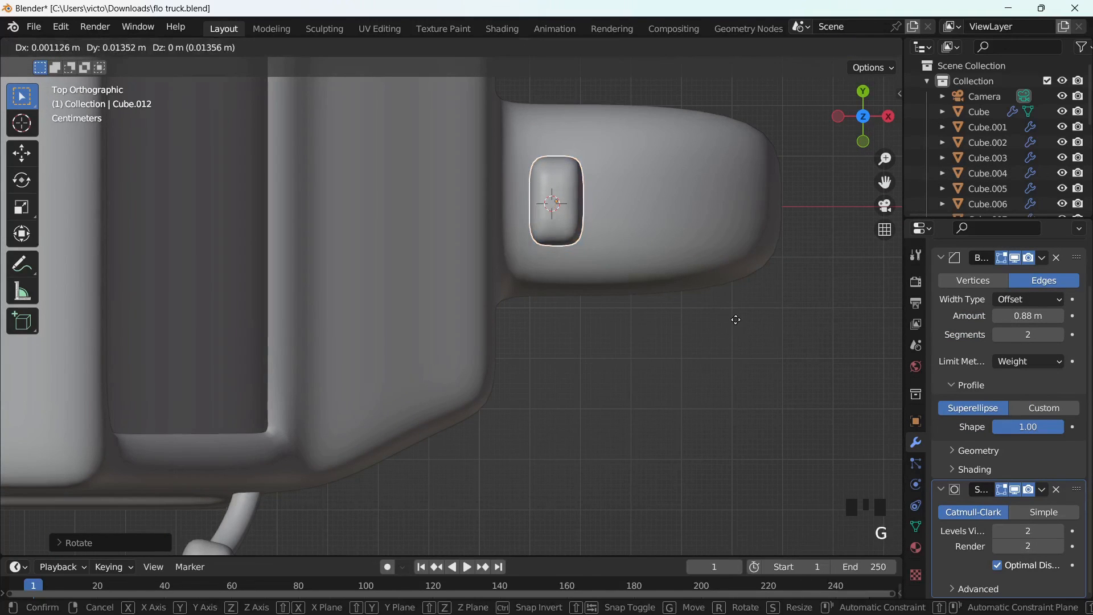
{"action": "left_click", "coordinate": [737, 314]}
Lower the copied housing along Z onto the top of the stem and centre it sideways.
{"action": "middle_click_drag", "start_coordinate": [736, 313], "coordinate": [583, 184]}
{"action": "scroll", "coordinate": [592, 228], "scroll_direction": "down", "scroll_amount": 5}
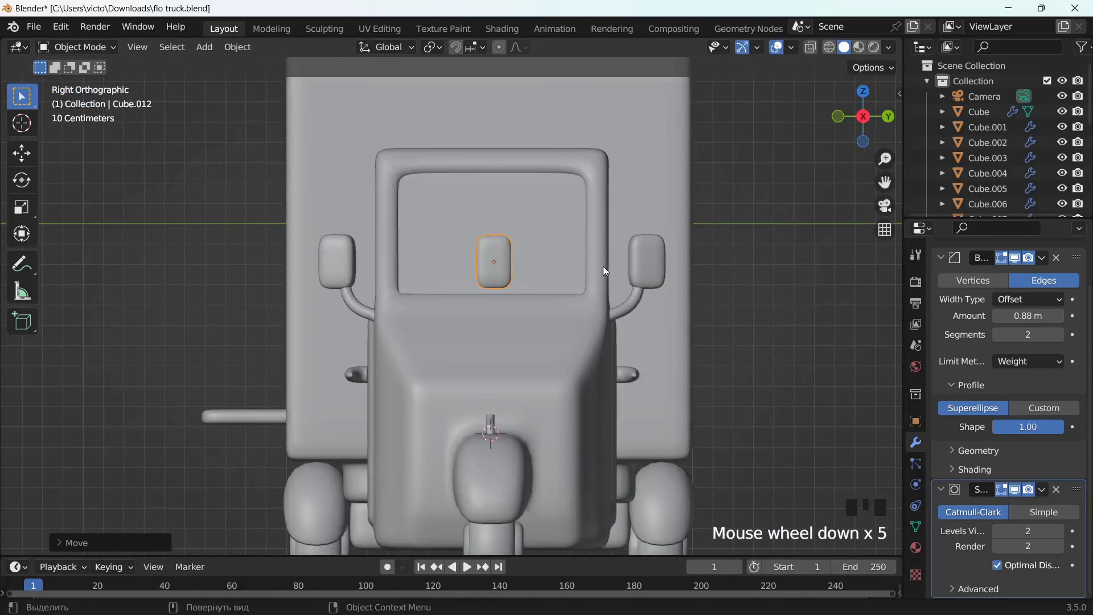
{"action": "scroll", "coordinate": [603, 265], "scroll_direction": "up", "scroll_amount": 3}
{"action": "left_click_drag", "start_coordinate": [884, 183], "coordinate": [872, 98]}
{"action": "key", "text": "g"}
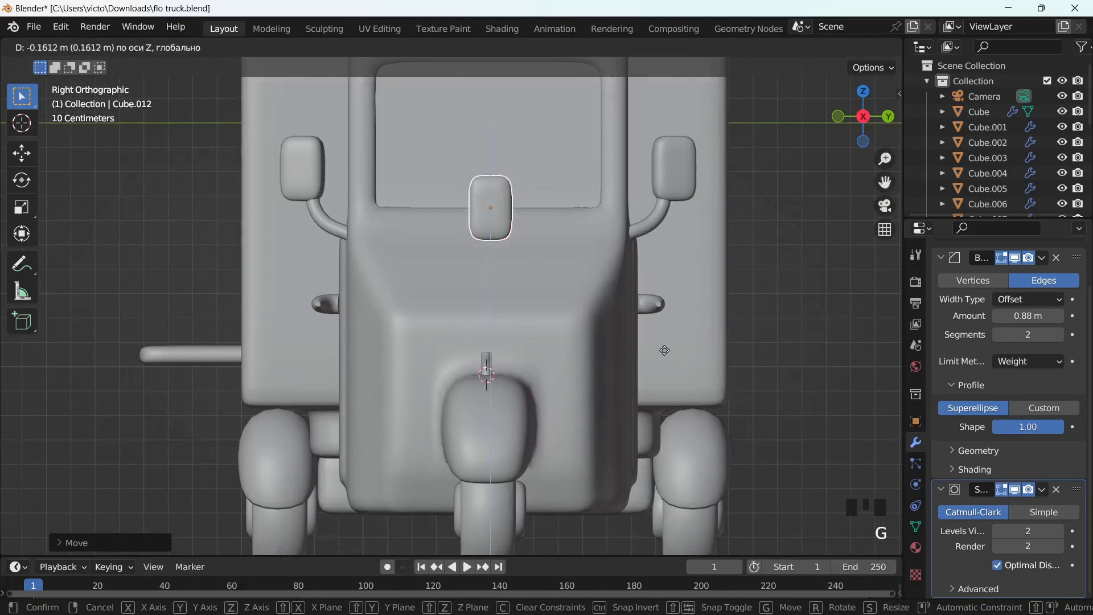
{"action": "left_click", "coordinate": [655, 422]}
{"action": "scroll", "coordinate": [706, 432], "scroll_direction": "up", "scroll_amount": 4}
{"action": "key", "text": "g"}
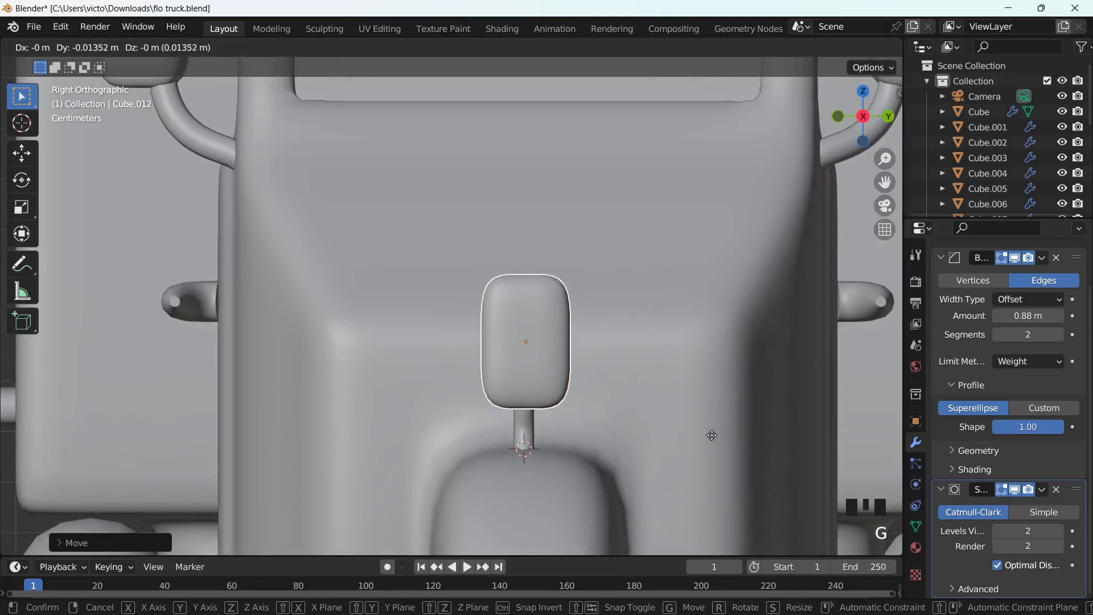
{"action": "left_click", "coordinate": [711, 434]}
With X-ray on, lower the copied housing's upper face along Z to turn it into a nearly square headlight block.
{"action": "scroll", "coordinate": [711, 424], "scroll_direction": "down", "scroll_amount": 2}
{"action": "middle_click_drag", "start_coordinate": [715, 412], "coordinate": [830, 417]}
{"action": "scroll", "coordinate": [638, 308], "scroll_direction": "down", "scroll_amount": 3}
{"action": "left_click_drag", "start_coordinate": [885, 182], "coordinate": [842, 184]}
{"action": "middle_click_drag", "start_coordinate": [706, 276], "coordinate": [613, 334]}
{"action": "key", "text": "Tab"}
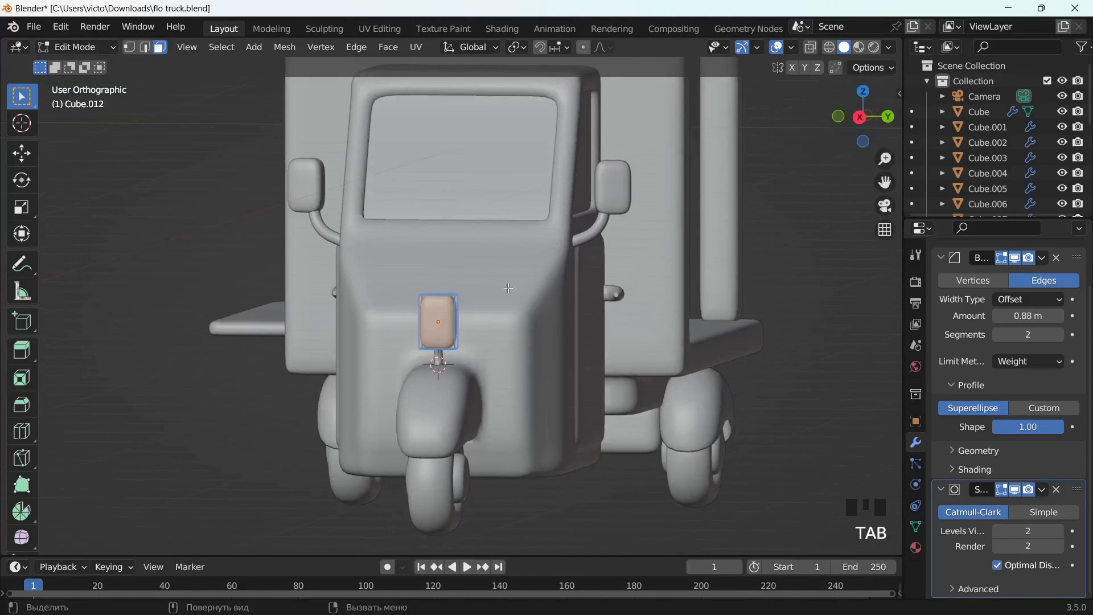
{"action": "middle_click_drag", "start_coordinate": [509, 289], "coordinate": [730, 176], "text": "alt"}
{"action": "left_click", "coordinate": [810, 47]}
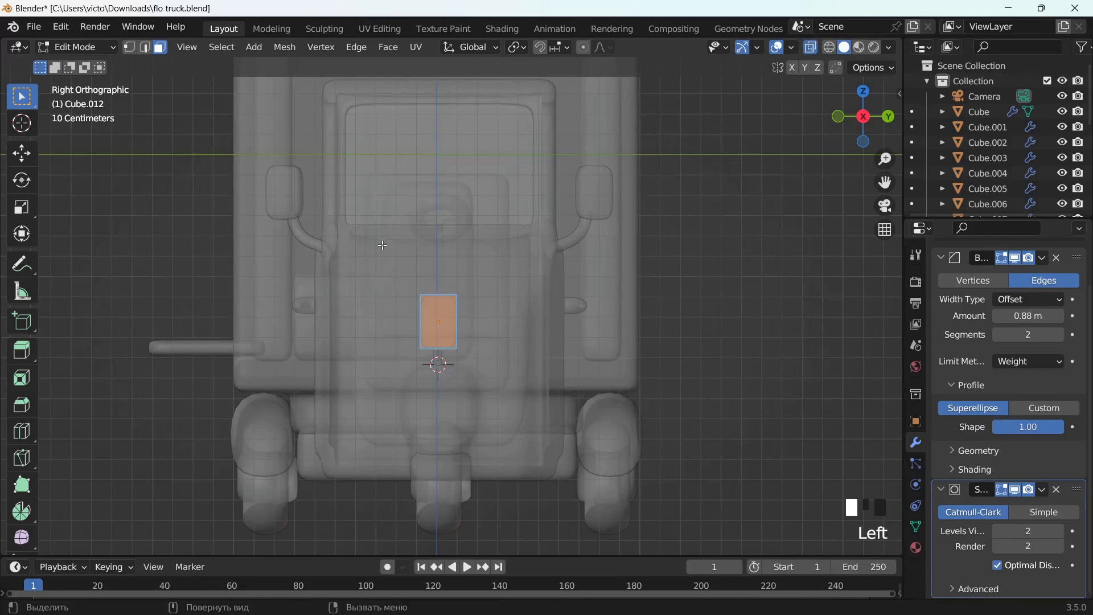
{"action": "left_click_drag", "start_coordinate": [382, 245], "coordinate": [484, 311]}
{"action": "key", "text": "g"}
{"action": "key", "text": "z"}
{"action": "left_click", "coordinate": [485, 329]}
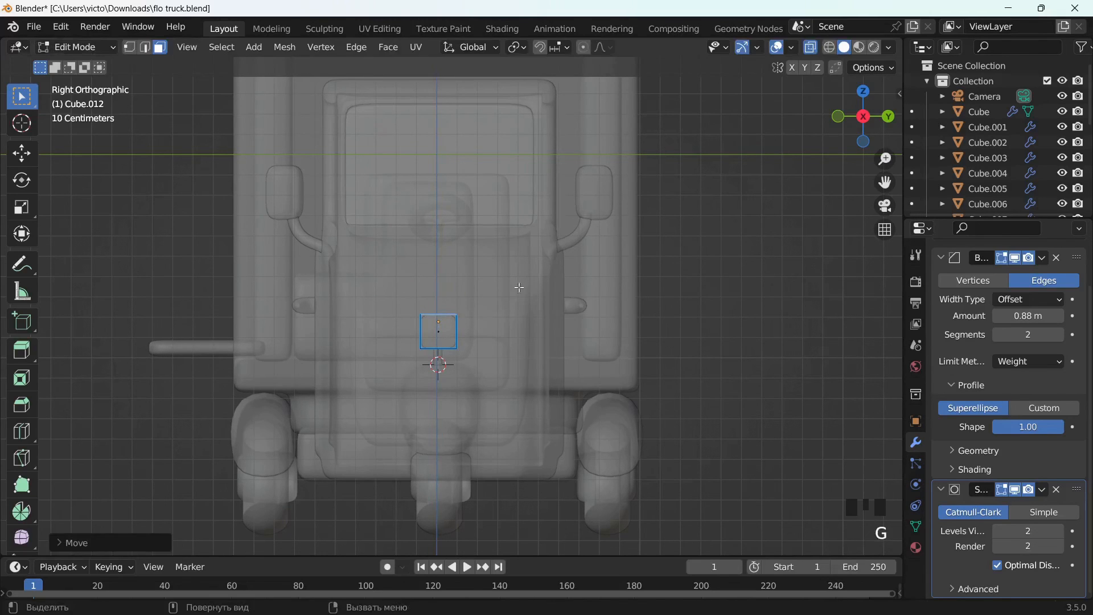
Undo the latest trial edits on the headlight block.
{"action": "key", "text": "ctrl+z"}
{"action": "key", "text": "ctrl+z"}
{"action": "key", "text": "ctrl+z"}
{"action": "key", "text": "ctrl+z"}
{"action": "key", "text": "ctrl+z"}
{"action": "key", "text": "ctrl+z"}
{"action": "key", "text": "ctrl+z"}
{"action": "key", "text": "ctrl+z"}
{"action": "key", "text": "ctrl+z"}
{"action": "key", "text": "ctrl+z"}
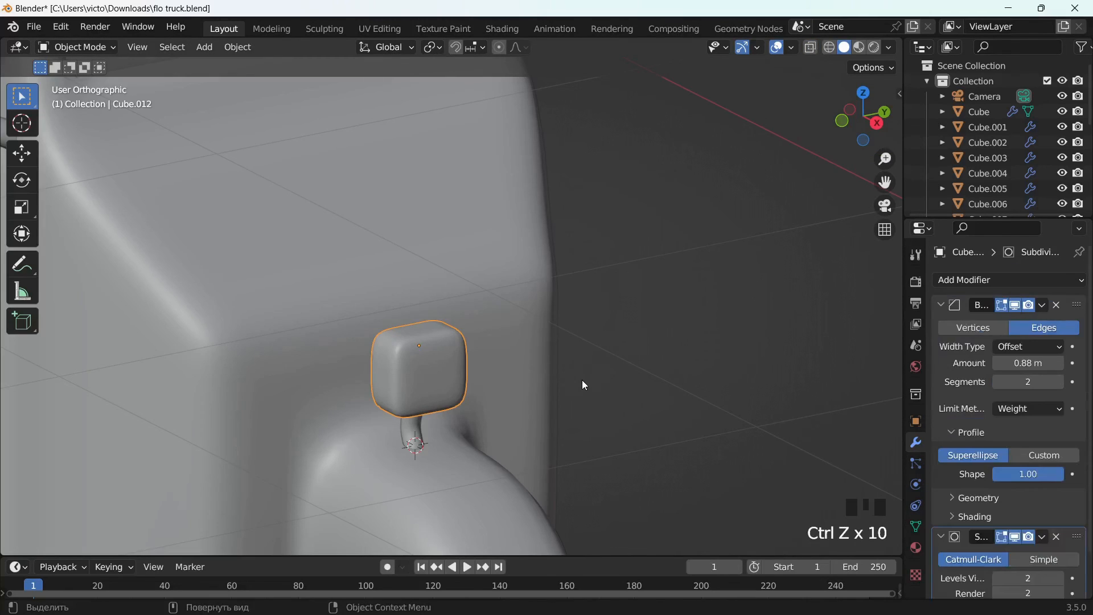
Duplicate the headlight block and move the copy forward along X by about 0.03 m.
{"action": "scroll", "coordinate": [729, 403], "scroll_direction": "down", "scroll_amount": 1}
{"action": "left_click", "coordinate": [430, 363]}
{"action": "key", "text": "shift+d"}
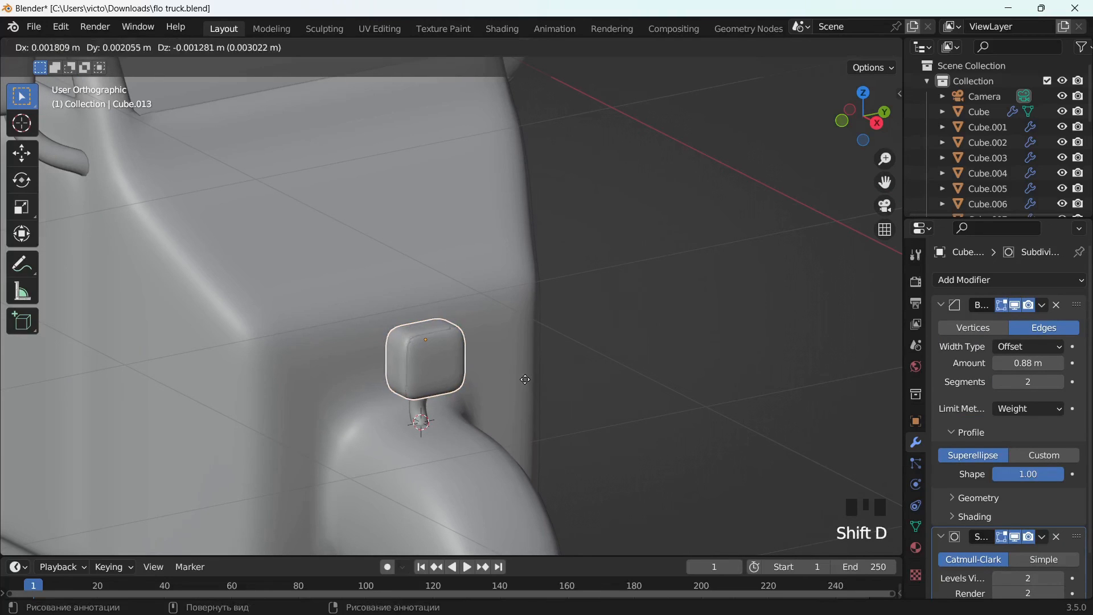
{"action": "key", "text": "g"}
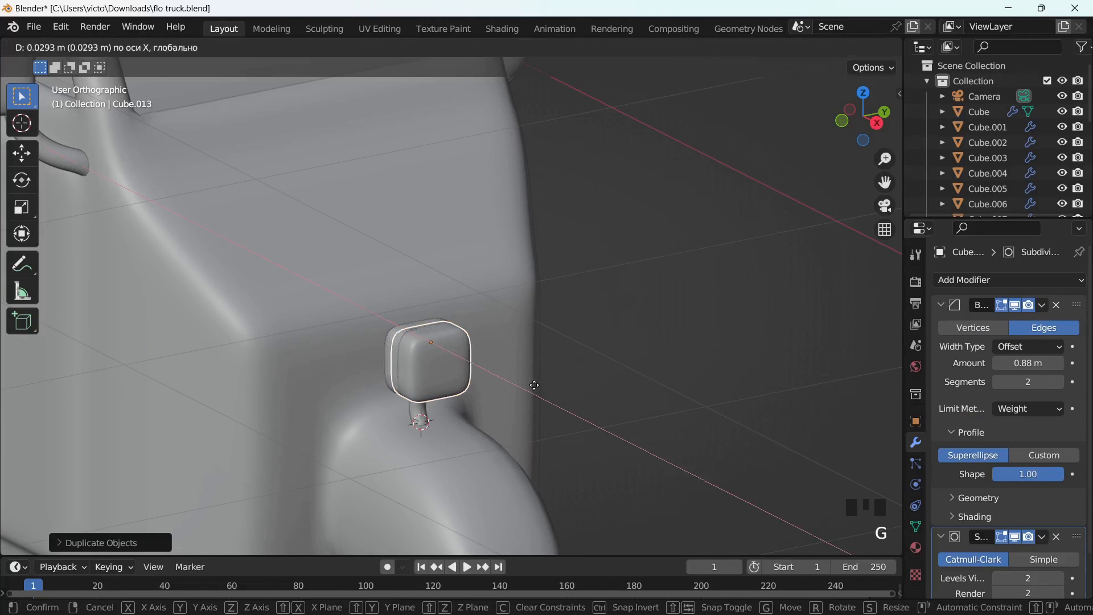
Scale the duplicated headlight block down slightly and flatten it along X to form the lens.
{"action": "key", "text": "s"}
{"action": "key", "text": "s"}
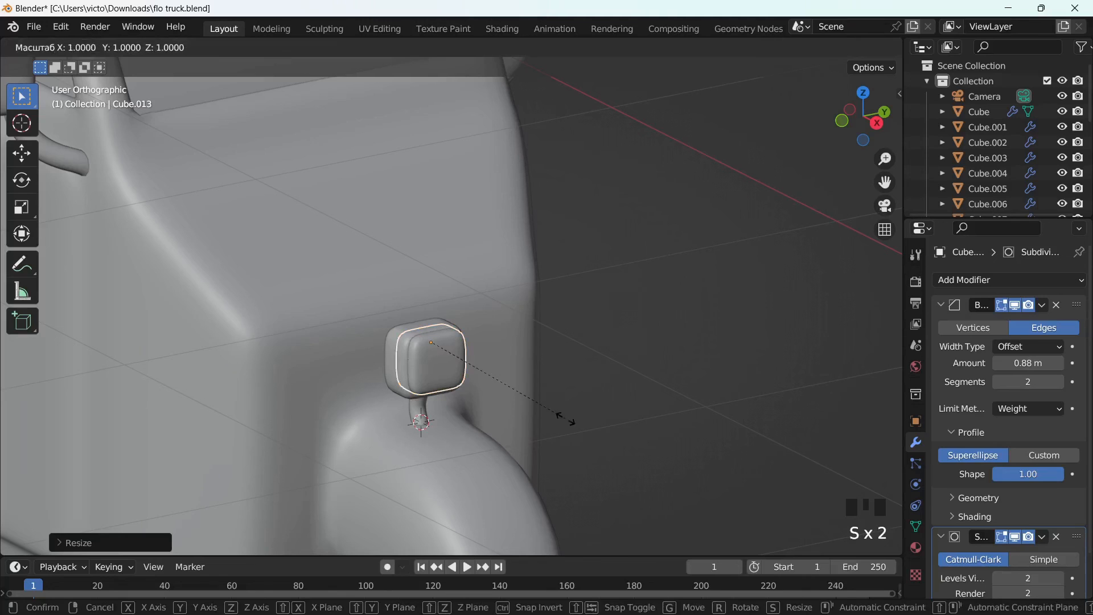
{"action": "key", "text": "x"}
{"action": "left_click", "coordinate": [496, 387]}
Shift the headlight lens slightly along X and adjust its height along Z so it sits centred on the block's front.
{"action": "key", "text": "g"}
{"action": "key", "text": "x"}
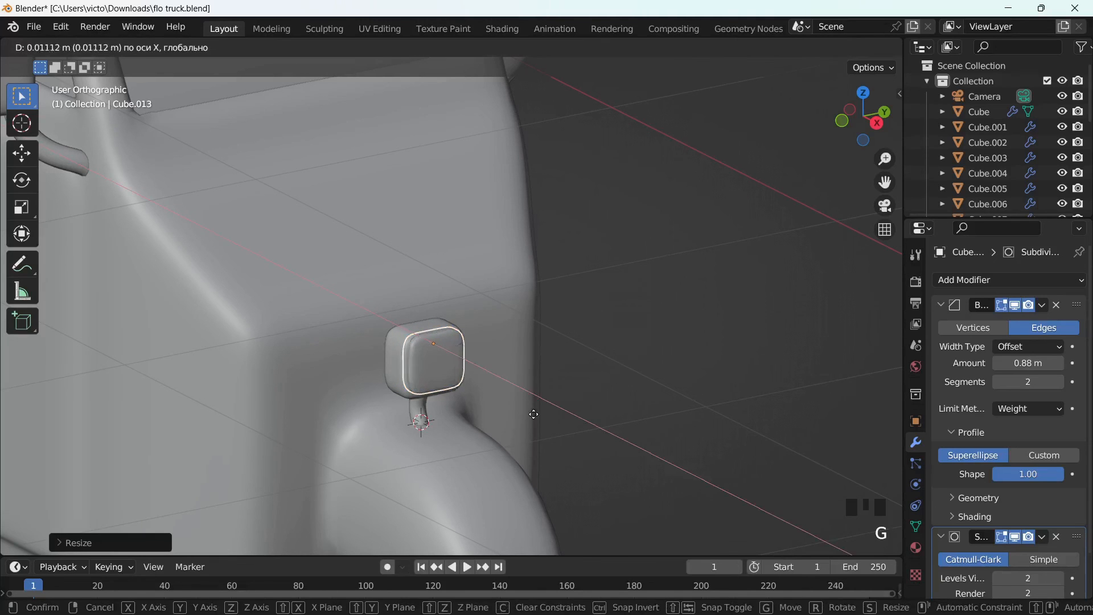
{"action": "left_click", "coordinate": [531, 409]}
{"action": "middle_click_drag", "start_coordinate": [531, 409], "coordinate": [595, 388]}
{"action": "key", "text": "g"}
{"action": "key", "text": "z"}
{"action": "left_click", "coordinate": [484, 371]}
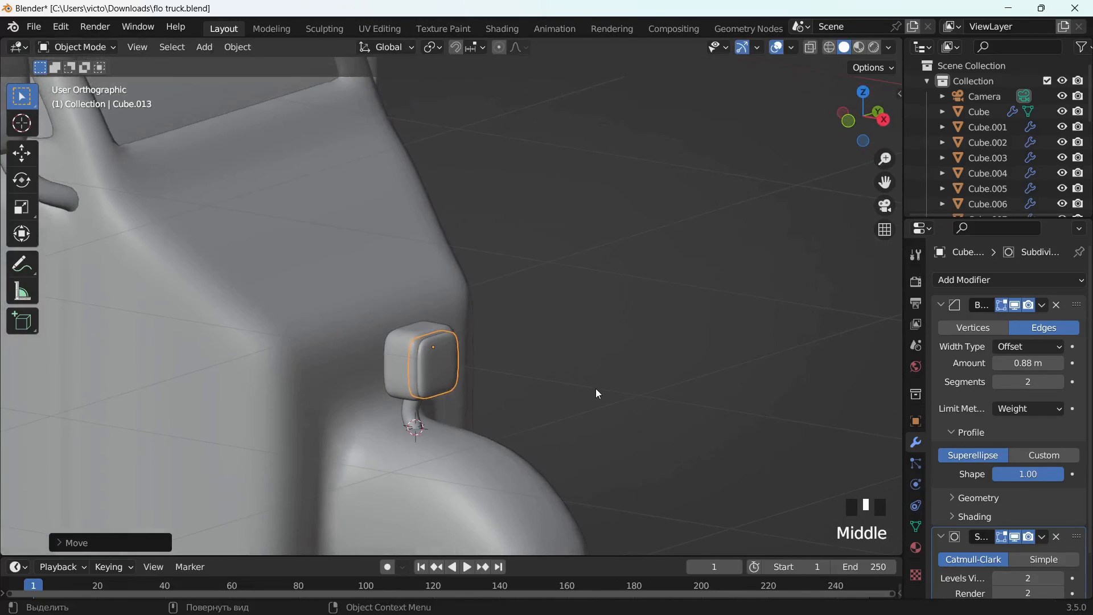
Isolate the side mirror housing in local view and turn to its rear side.
{"action": "scroll", "coordinate": [592, 389], "scroll_direction": "down", "scroll_amount": 3}
{"action": "middle_click_drag", "start_coordinate": [519, 266], "coordinate": [432, 231]}
{"action": "left_click", "coordinate": [428, 228]}
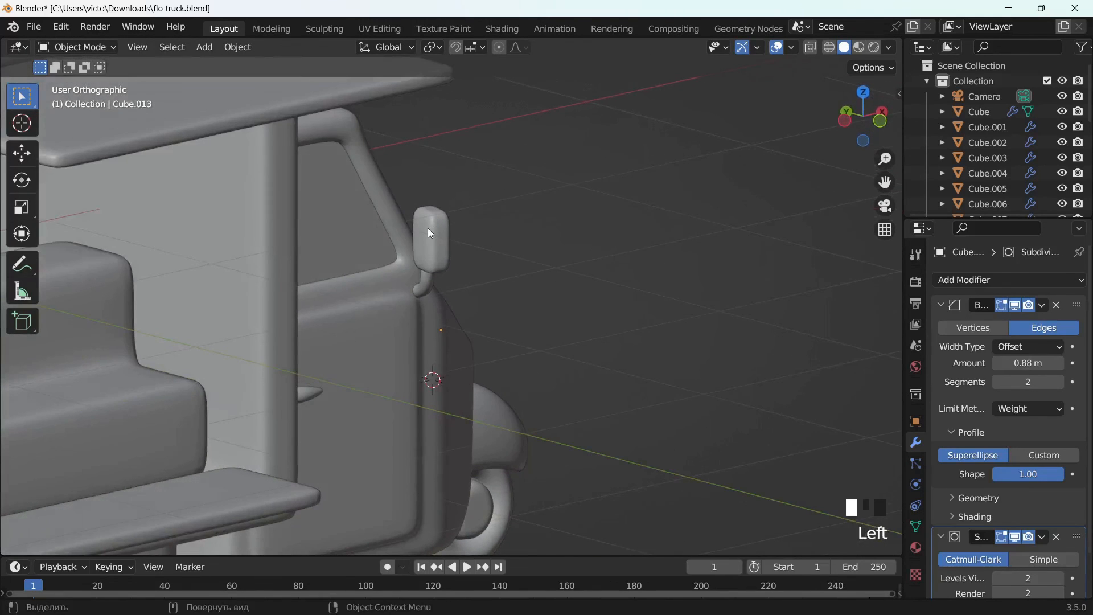
{"action": "key", "text": "slash"}
{"action": "middle_click_drag", "start_coordinate": [546, 298], "coordinate": [781, 342]}
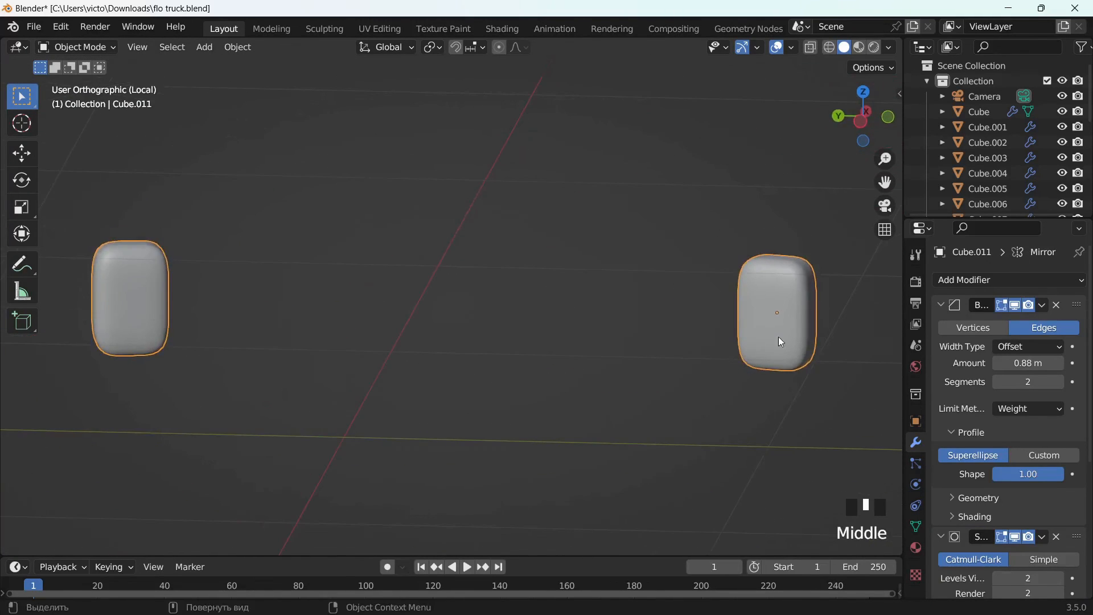
Try to inset the rear face of the side mirror housing's mesh, and undo the attempt.
{"action": "key", "text": "Tab"}
{"action": "left_click_drag", "start_coordinate": [884, 182], "coordinate": [789, 259]}
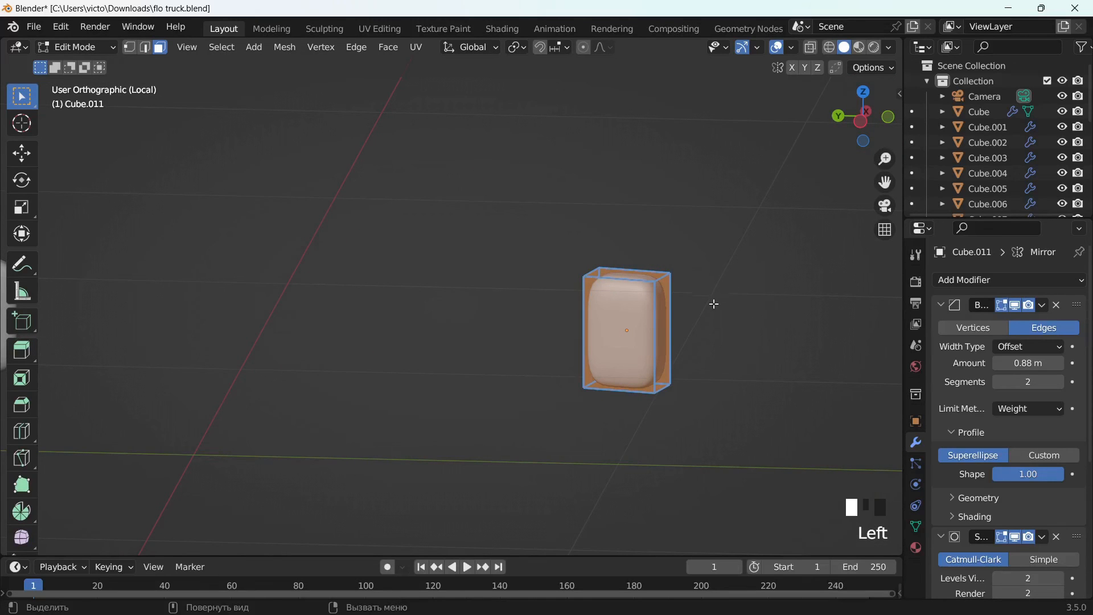
{"action": "middle_click_drag", "start_coordinate": [714, 304], "coordinate": [686, 307]}
{"action": "left_click", "coordinate": [651, 319]}
{"action": "key", "text": "i"}
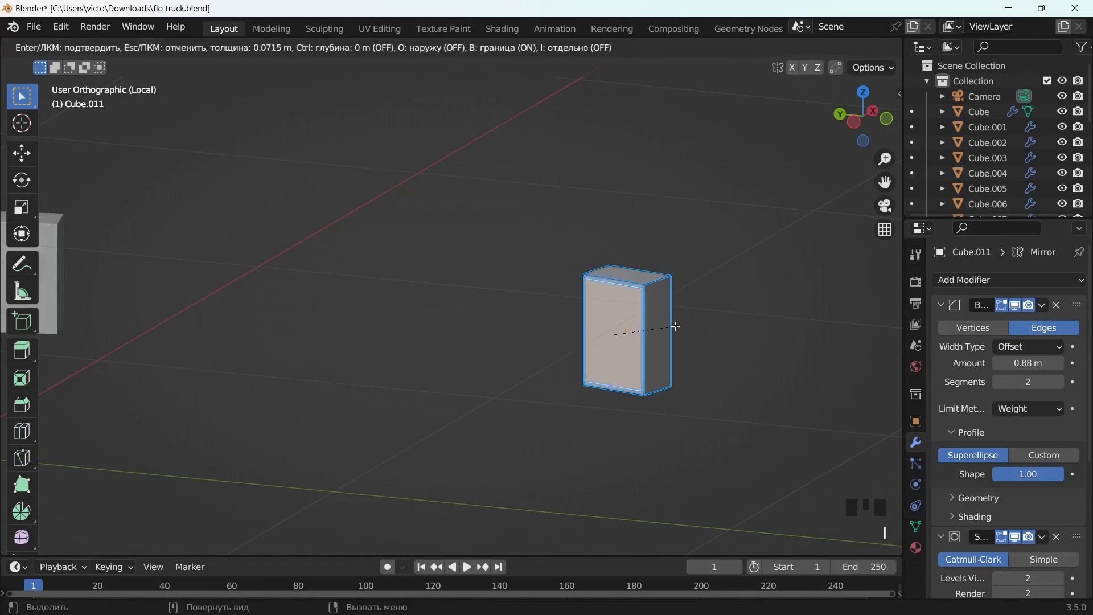
{"action": "left_click", "coordinate": [652, 331]}
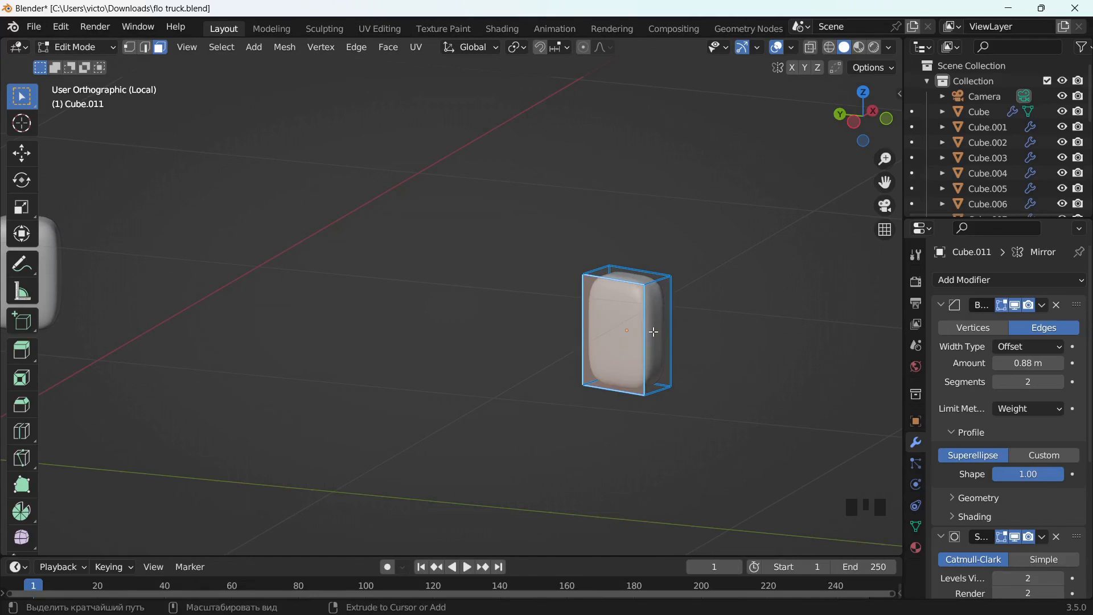
{"action": "key", "text": "ctrl+z"}
{"action": "key", "text": "ctrl+z"}
Duplicate the side mirror housing and move the copy backward along its local X axis by about 0.04 m.
{"action": "key", "text": "shift+d"}
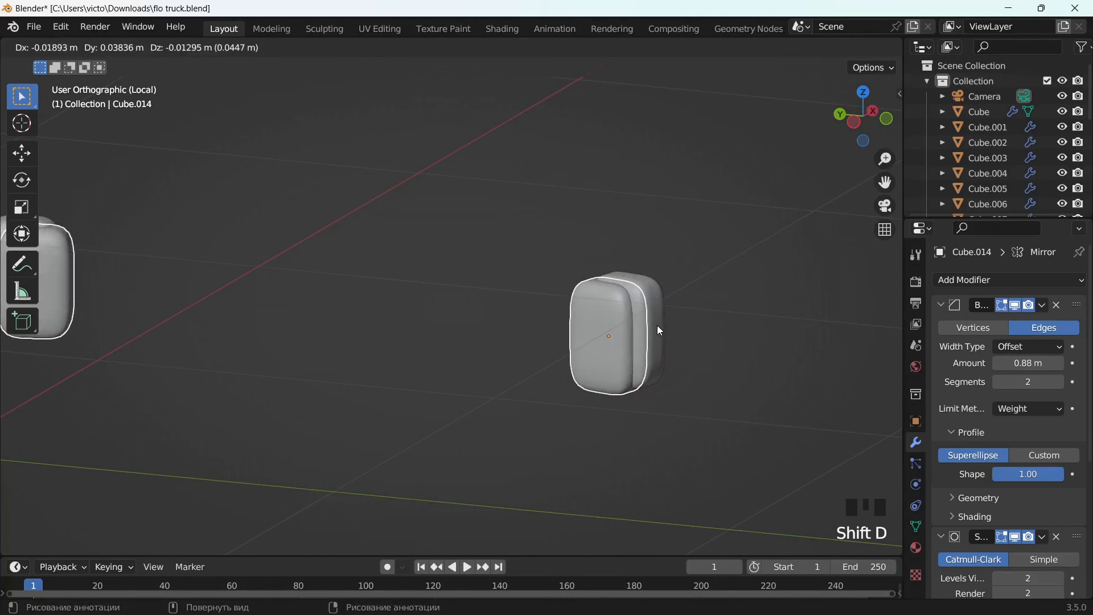
{"action": "right_click", "coordinate": [657, 326]}
{"action": "key", "text": "g"}
{"action": "key", "text": "x"}
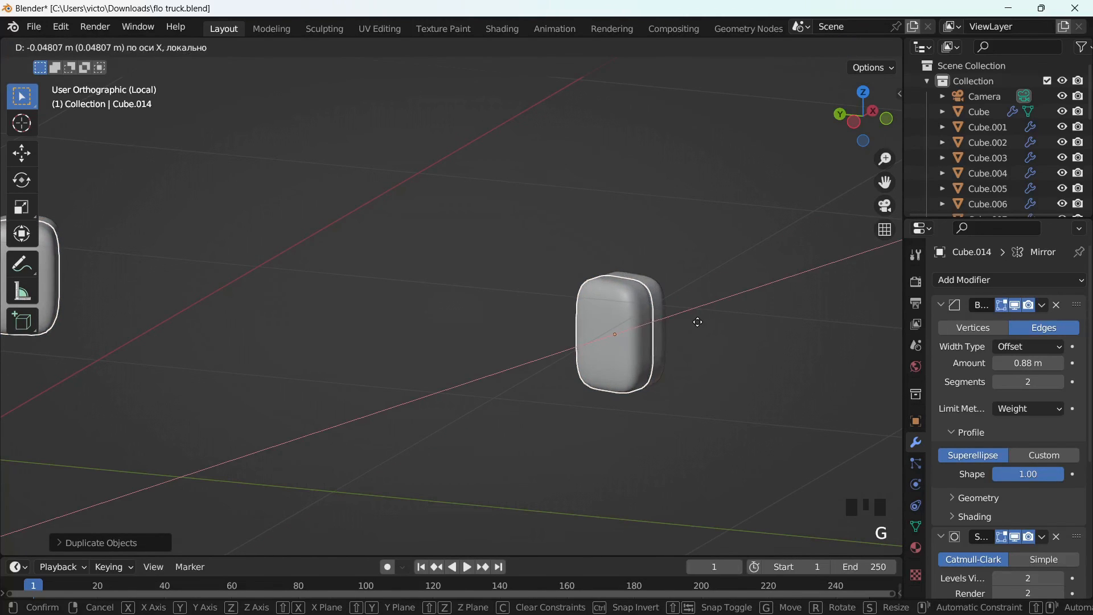
{"action": "left_click", "coordinate": [702, 322]}
Flatten the duplicated mirror block along its local X axis to form the mirror glass, and fine-tune its X position and overall size.
{"action": "key", "text": "s"}
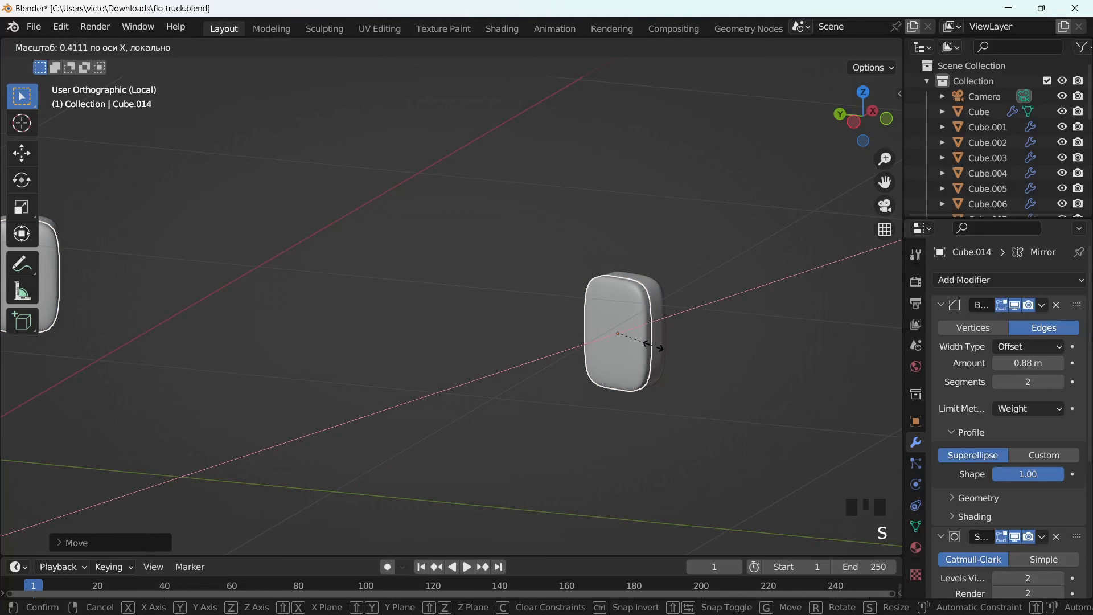
{"action": "left_click", "coordinate": [676, 343]}
{"action": "middle_click_drag", "start_coordinate": [675, 343], "coordinate": [629, 346]}
{"action": "scroll", "coordinate": [629, 346], "scroll_direction": "up", "scroll_amount": 1}
{"action": "key", "text": "g"}
{"action": "key", "text": "x"}
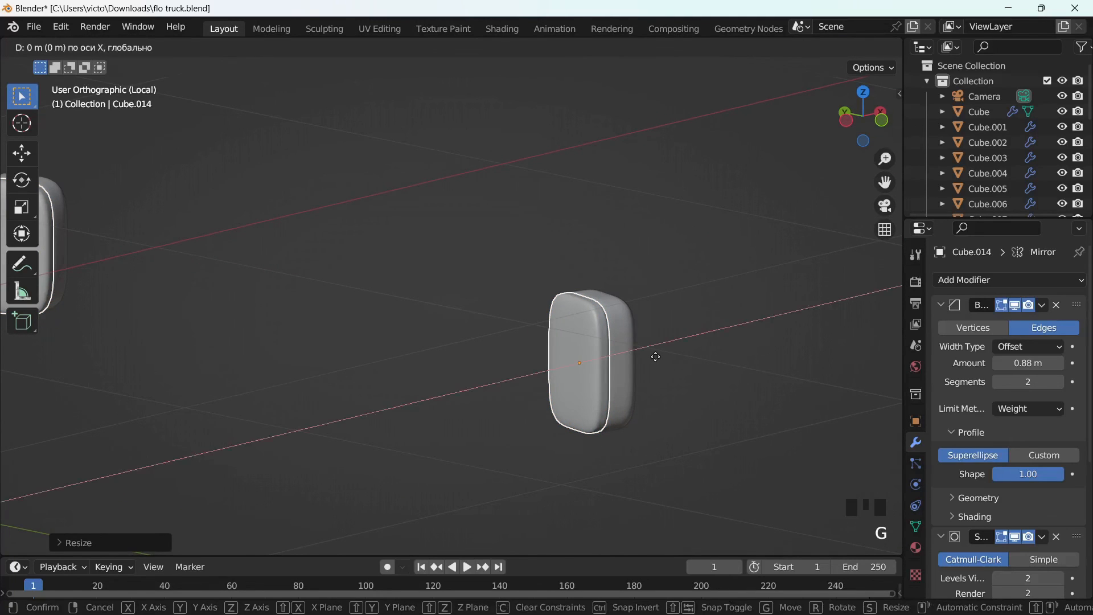
{"action": "left_click", "coordinate": [654, 359]}
{"action": "key", "text": "s"}
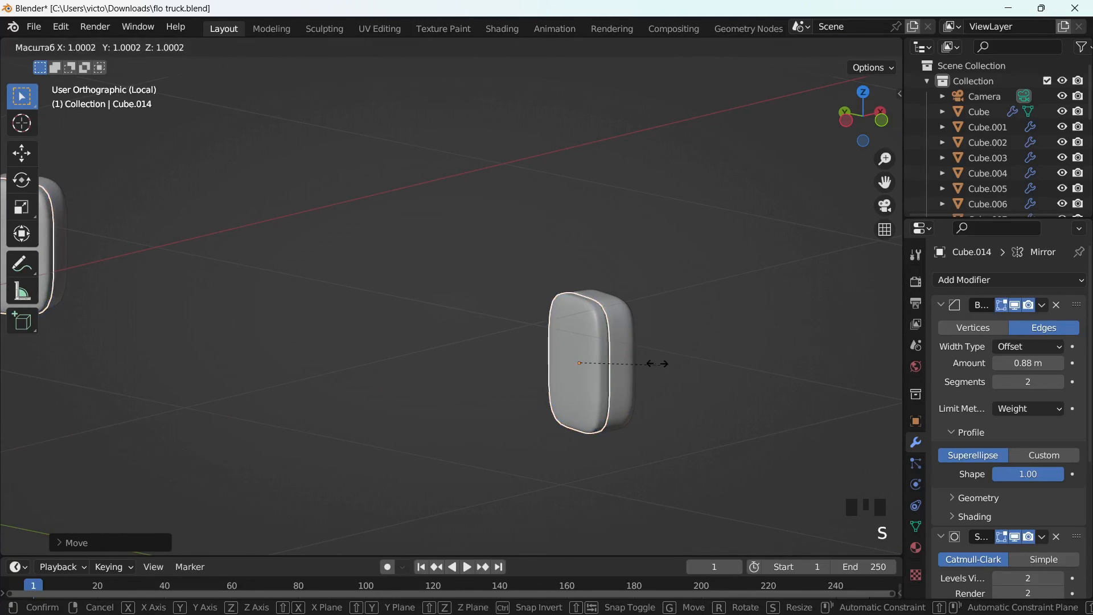
{"action": "left_click", "coordinate": [650, 360]}
Exit local view and bring the whole truck into view from the front to check the mirrors.
{"action": "middle_click_drag", "start_coordinate": [650, 360], "coordinate": [504, 356]}
{"action": "key", "text": "slash"}
{"action": "scroll", "coordinate": [478, 347], "scroll_direction": "down", "scroll_amount": 3}
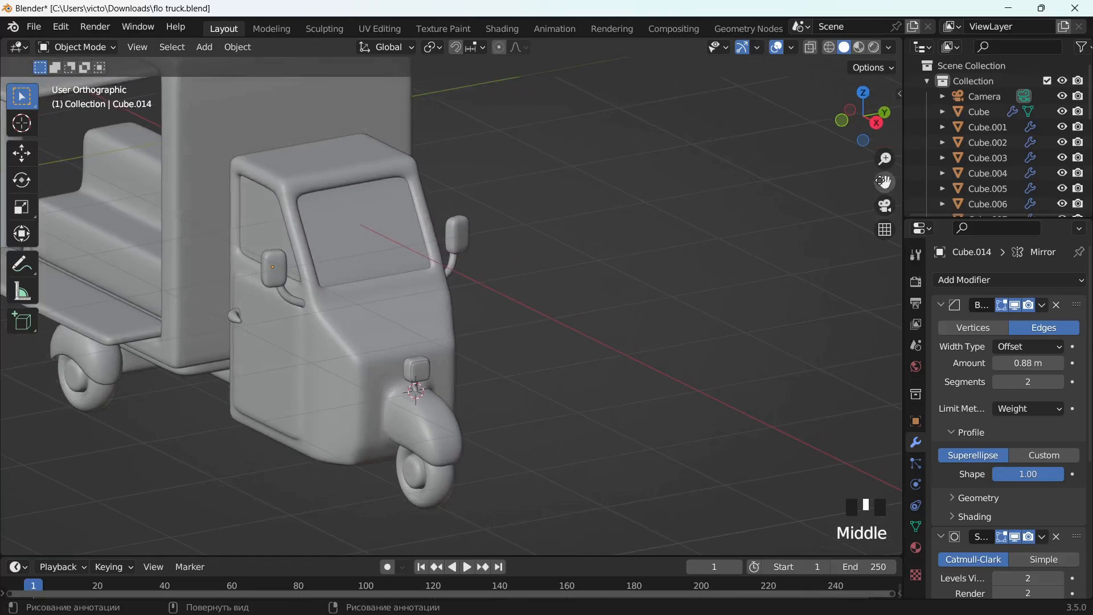
{"action": "scroll", "coordinate": [531, 272], "scroll_direction": "down", "scroll_amount": 3}
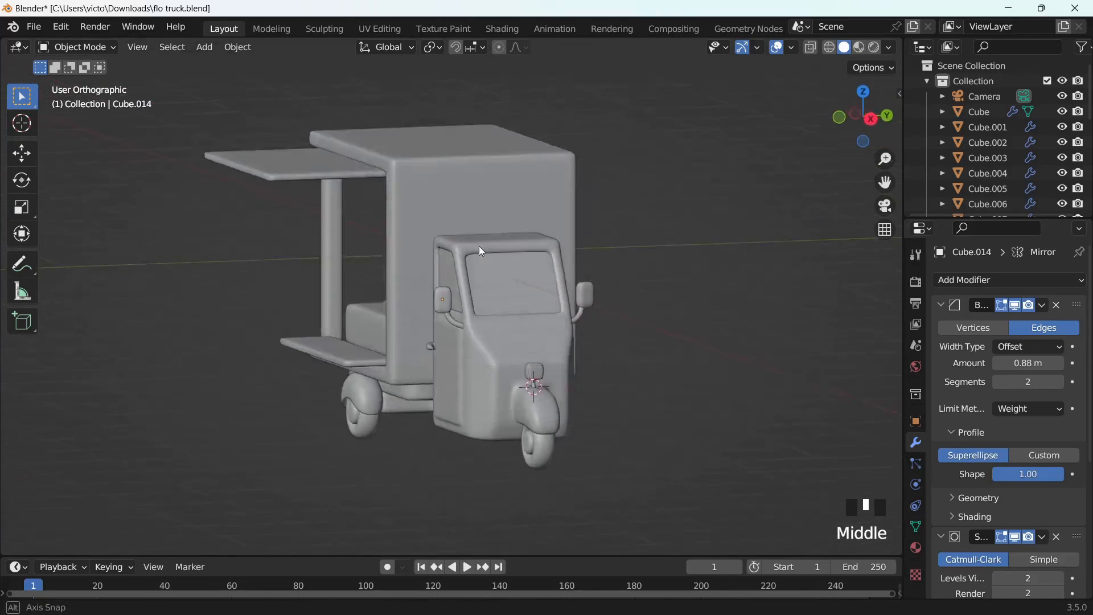